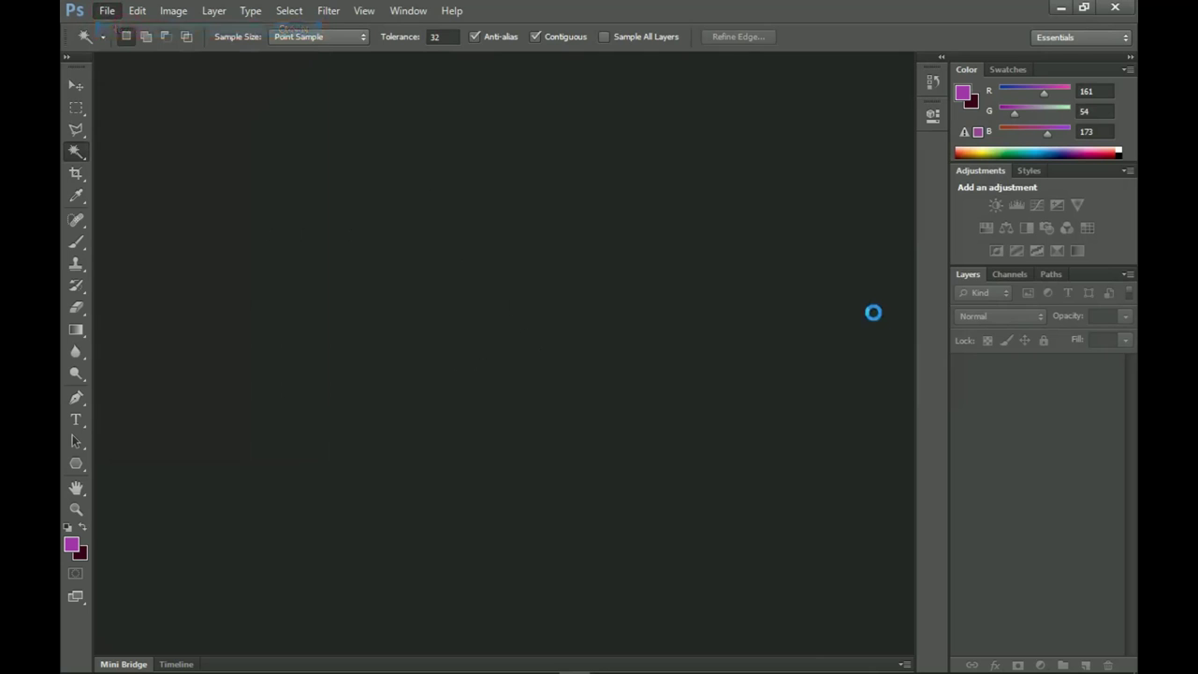
# Create a new A3 document (297 × 420 mm, 300 ppi) with a white background.
pyautogui.click(535, 205)
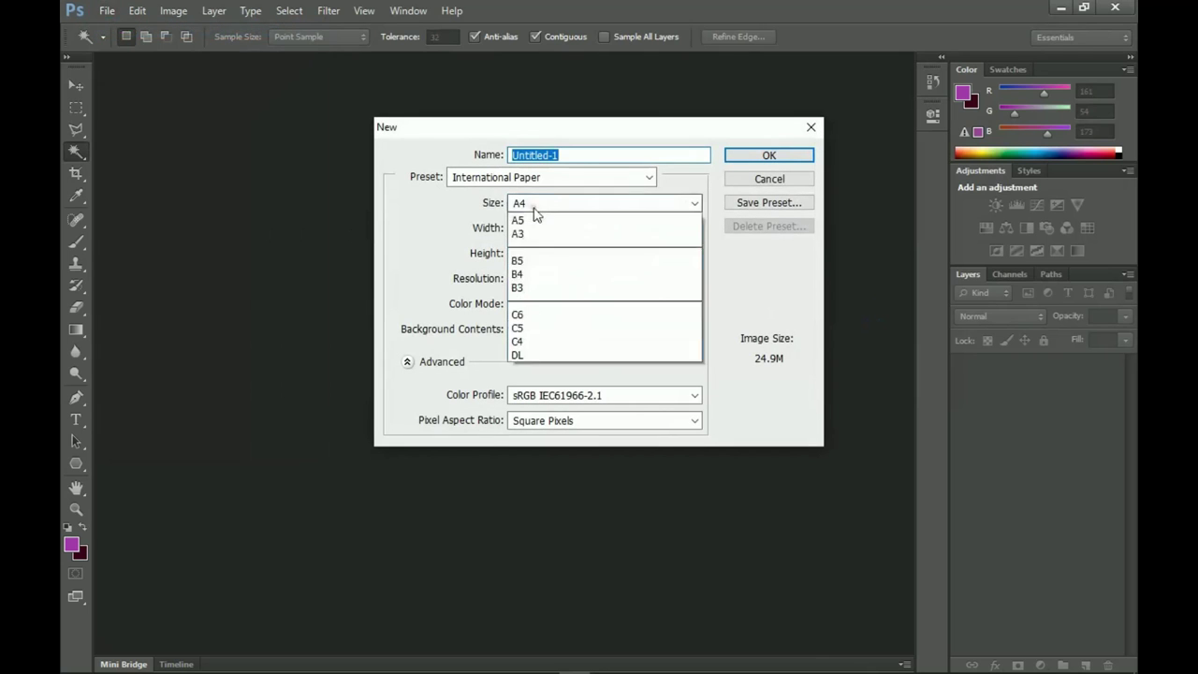
pyautogui.click(534, 259)
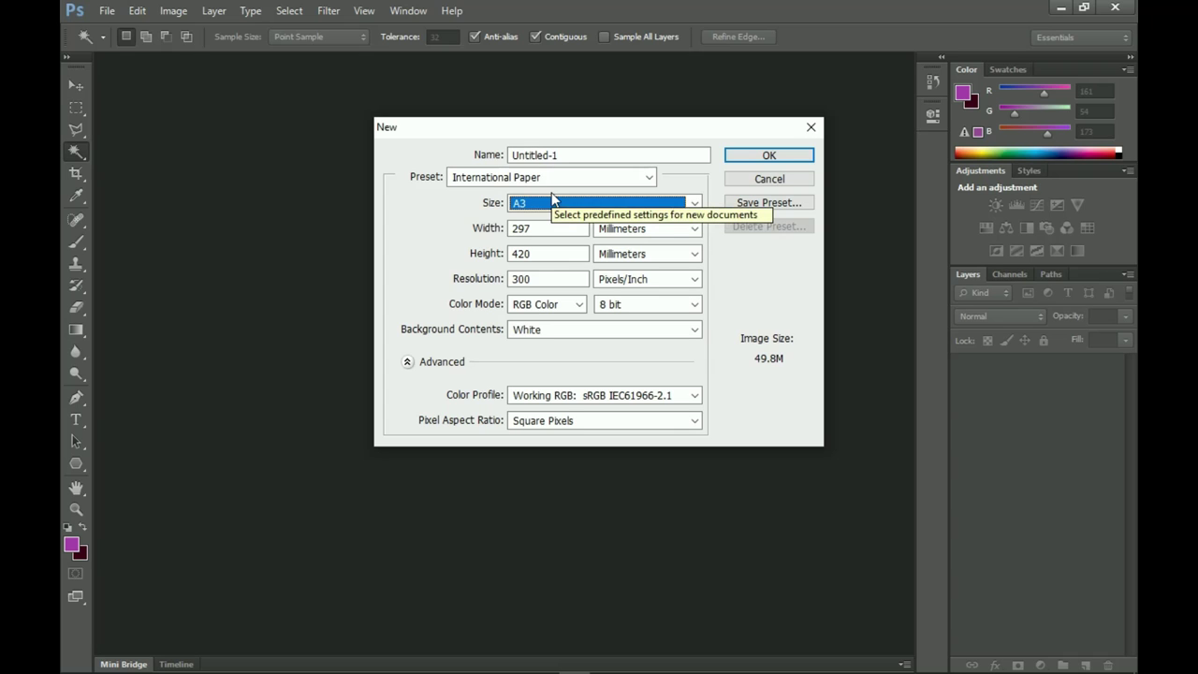
pyautogui.click(752, 152)
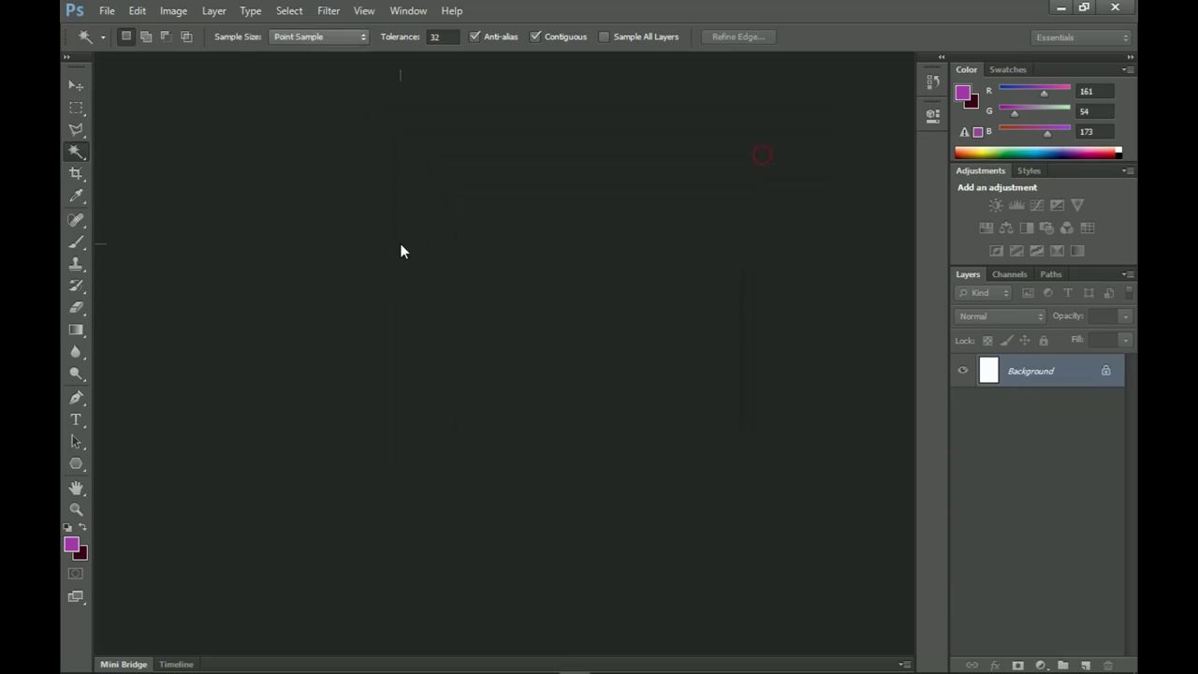
pyautogui.press('v')
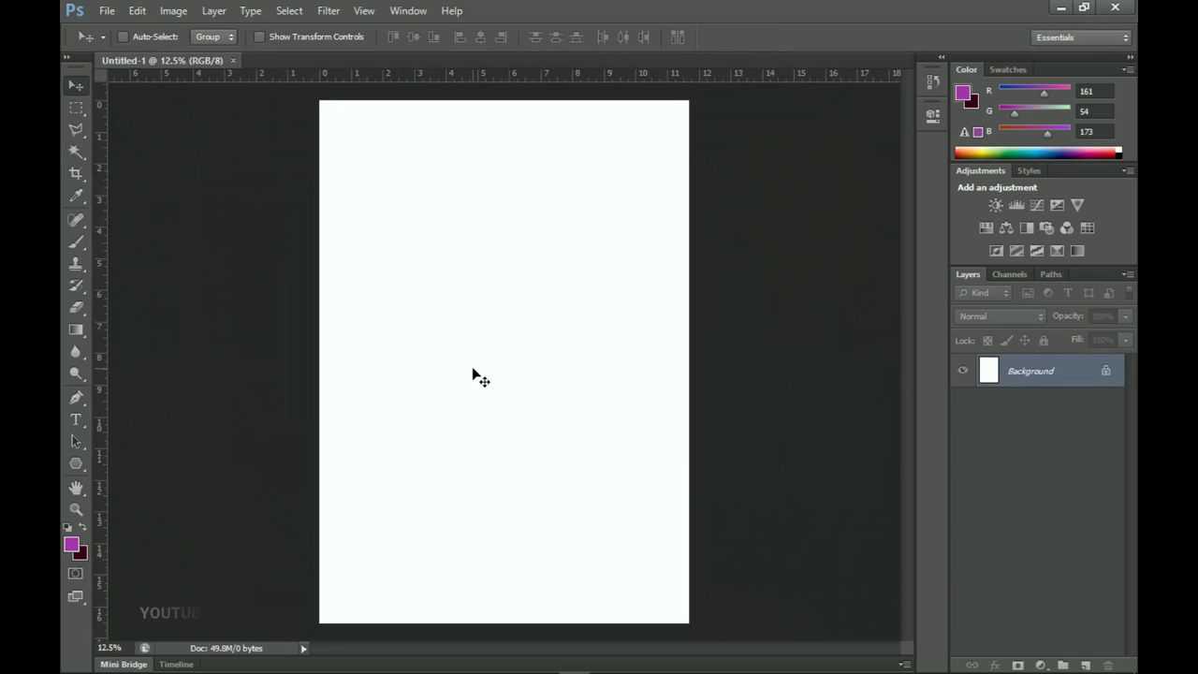
# Add a Gradient fill layer and apply the brown preset gradient in the Gradient Editor.
pyautogui.click(1041, 666)
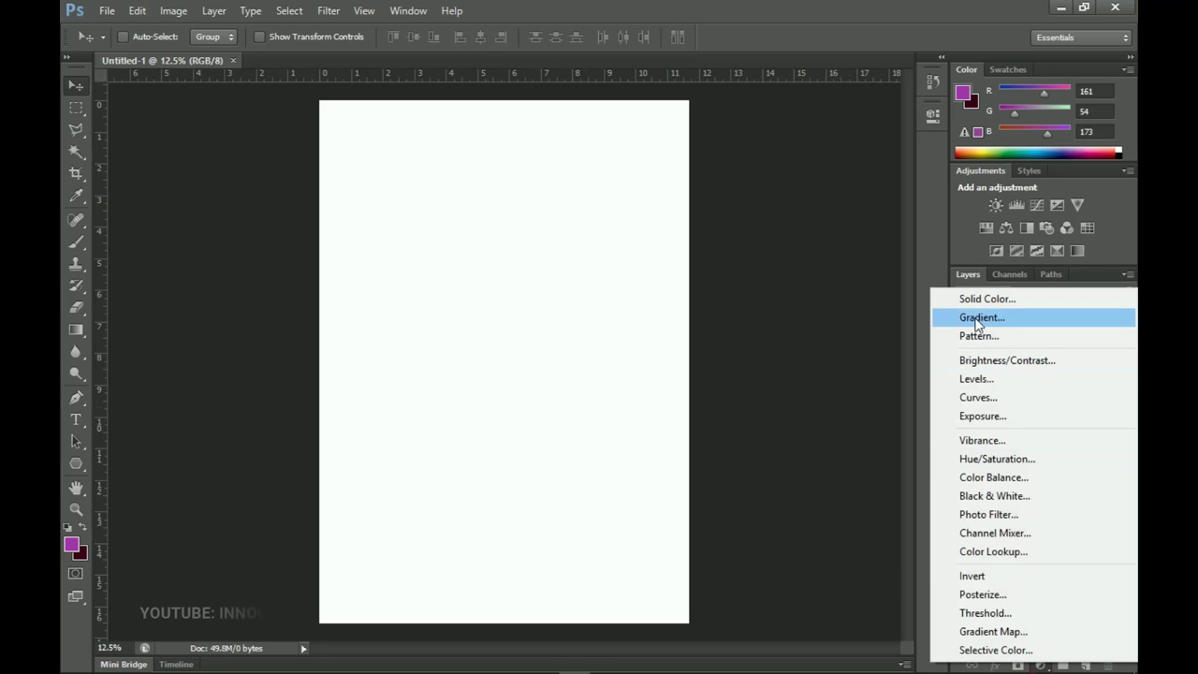
pyautogui.click(977, 320)
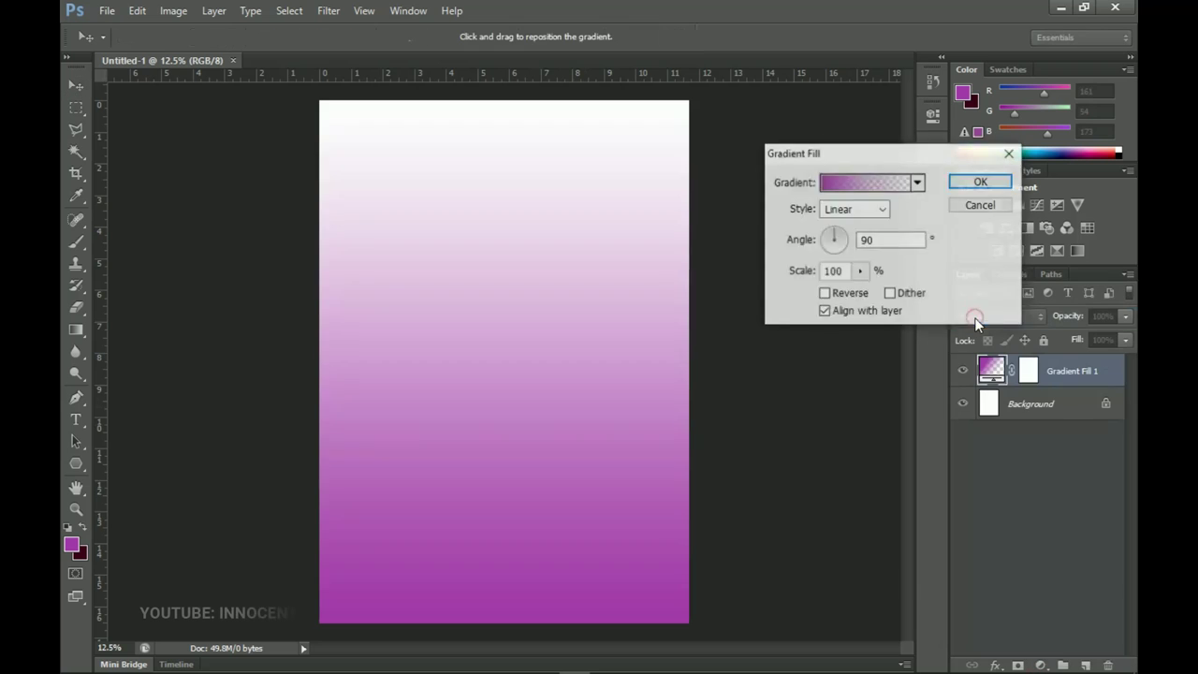
pyautogui.click(855, 182)
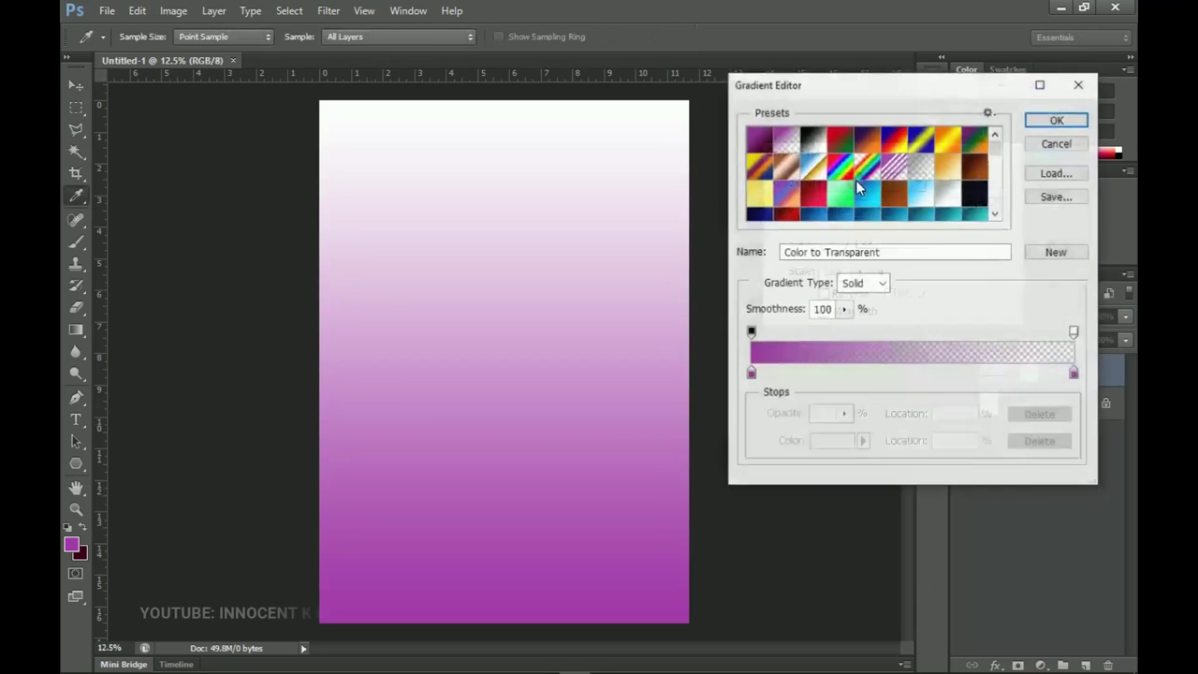
pyautogui.scroll(-2, 970, 200)
pyautogui.scroll(-8, 970, 199)
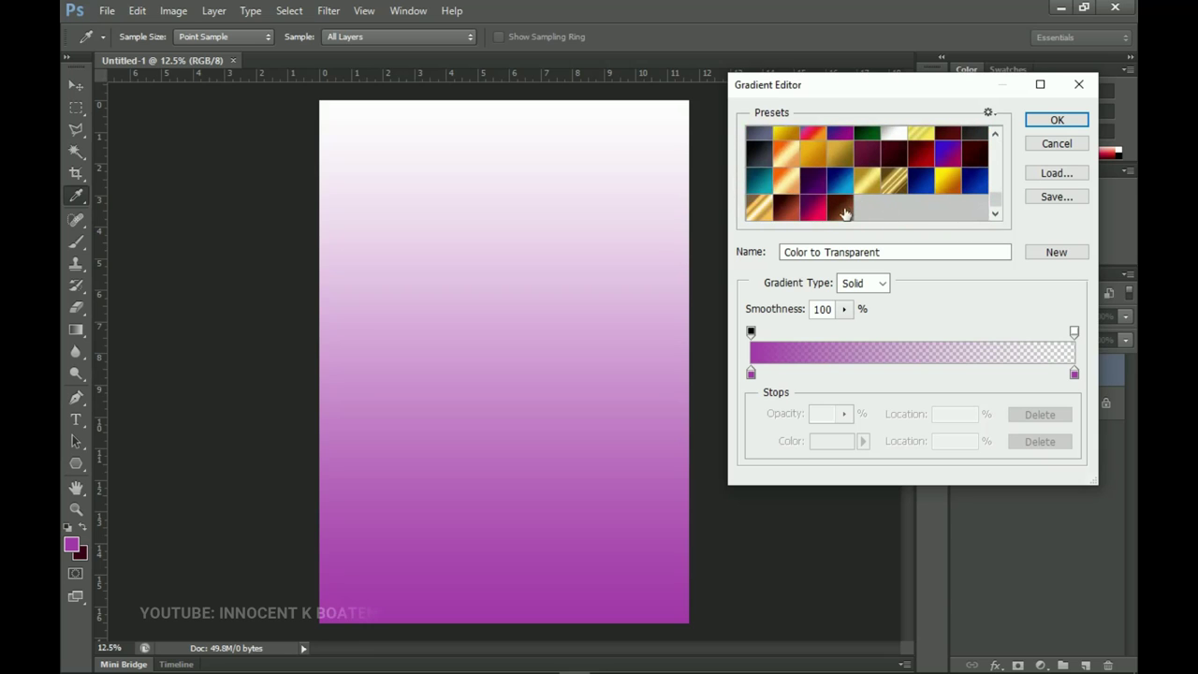
pyautogui.doubleClick(843, 211)
pyautogui.click(771, 247)
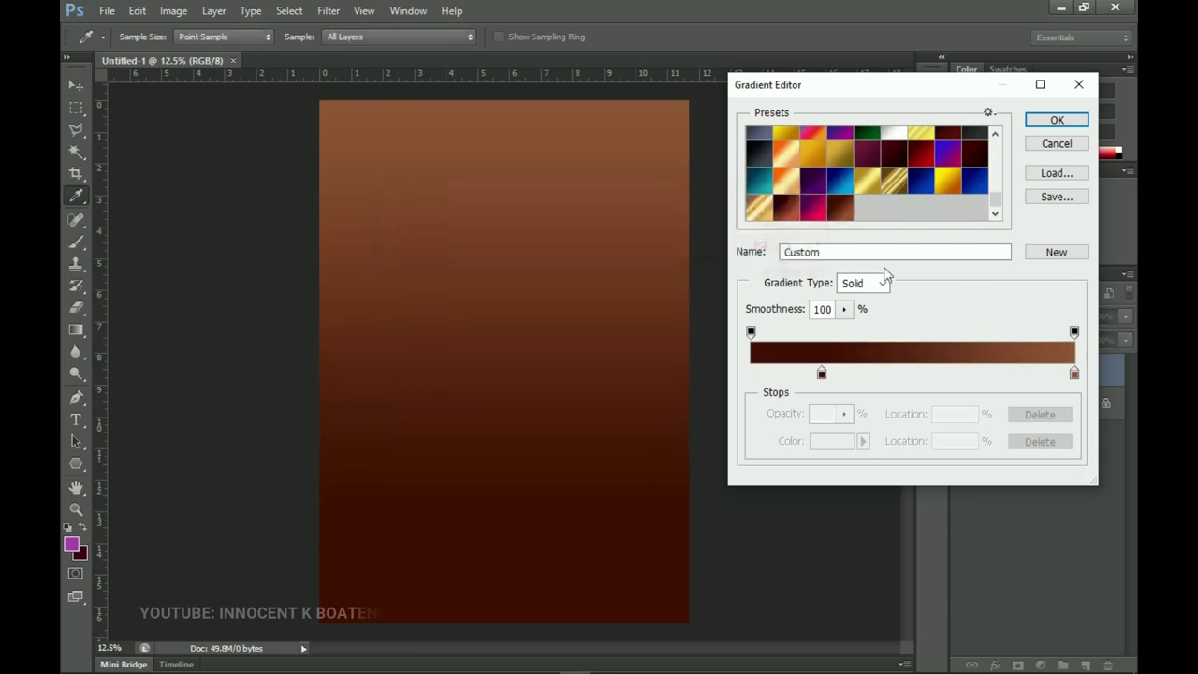
# Set the gradient's left stop to dark brown 3c0e02 and right stop to 8d5535.
pyautogui.click(822, 375)
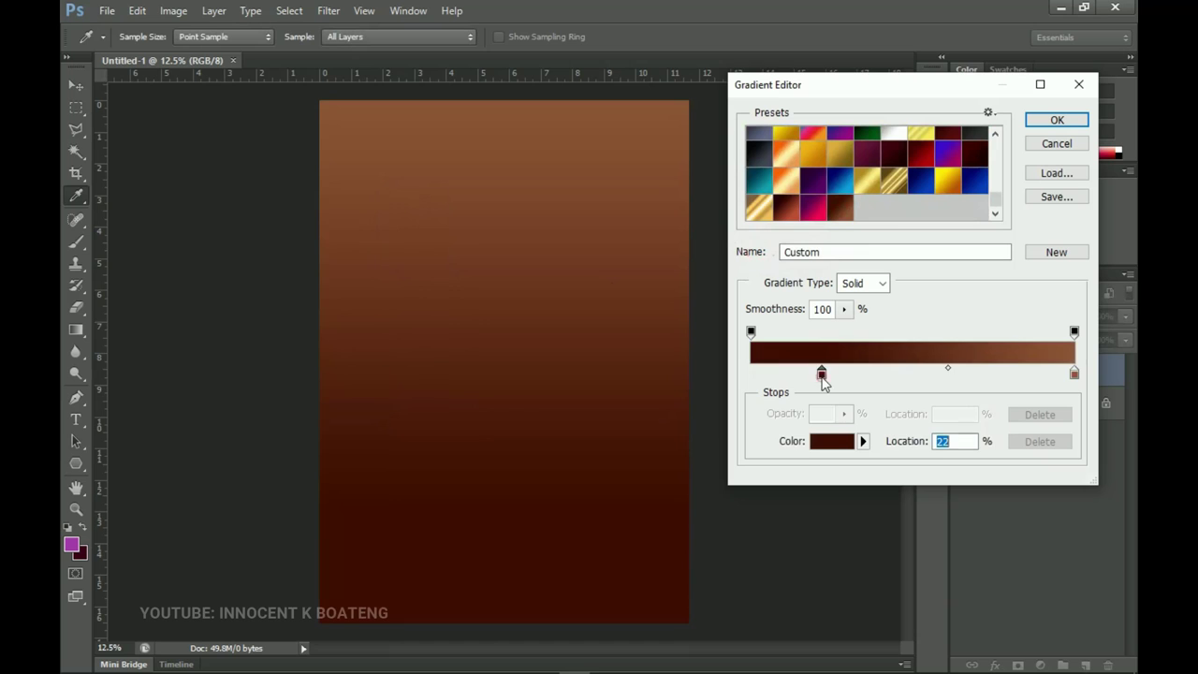
pyautogui.click(1068, 497)
pyautogui.doubleClick(1067, 496)
pyautogui.click(1124, 261)
pyautogui.click(1075, 374)
pyautogui.click(840, 441)
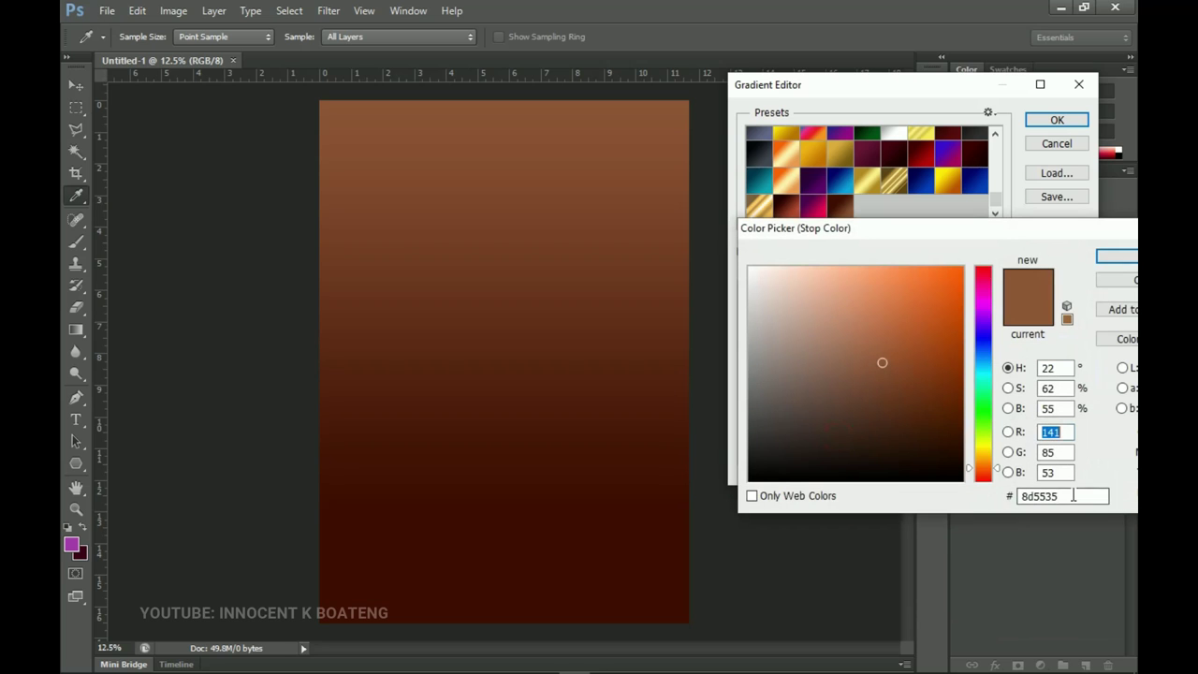
pyautogui.doubleClick(1074, 496)
pyautogui.click(1117, 278)
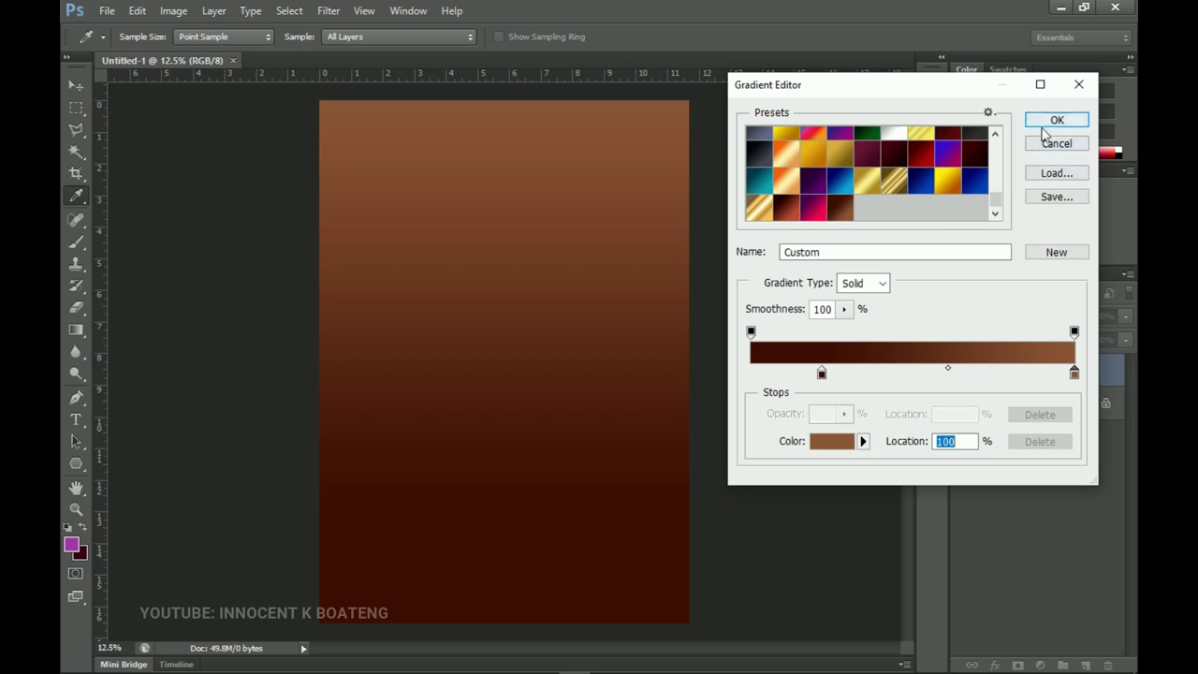
# Accept the edited gradient and confirm the Linear 90° gradient fill layer.
pyautogui.click(1056, 121)
pyautogui.moveTo(855, 155); pyautogui.dragTo(793, 164)
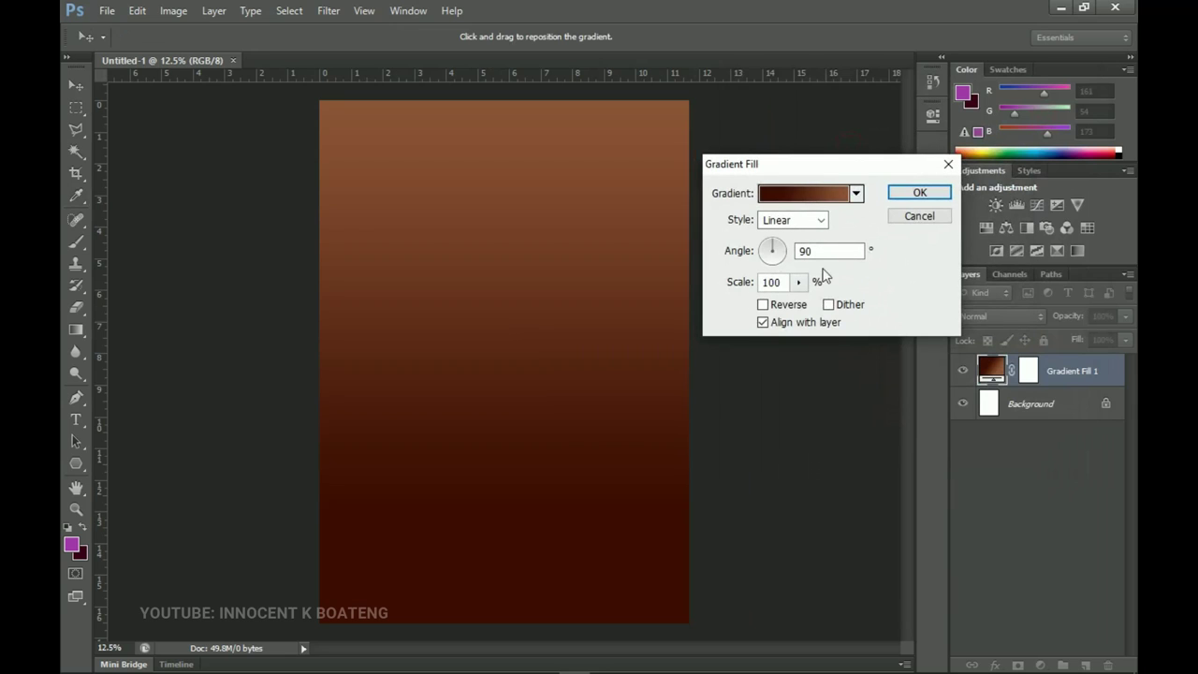
pyautogui.click(921, 193)
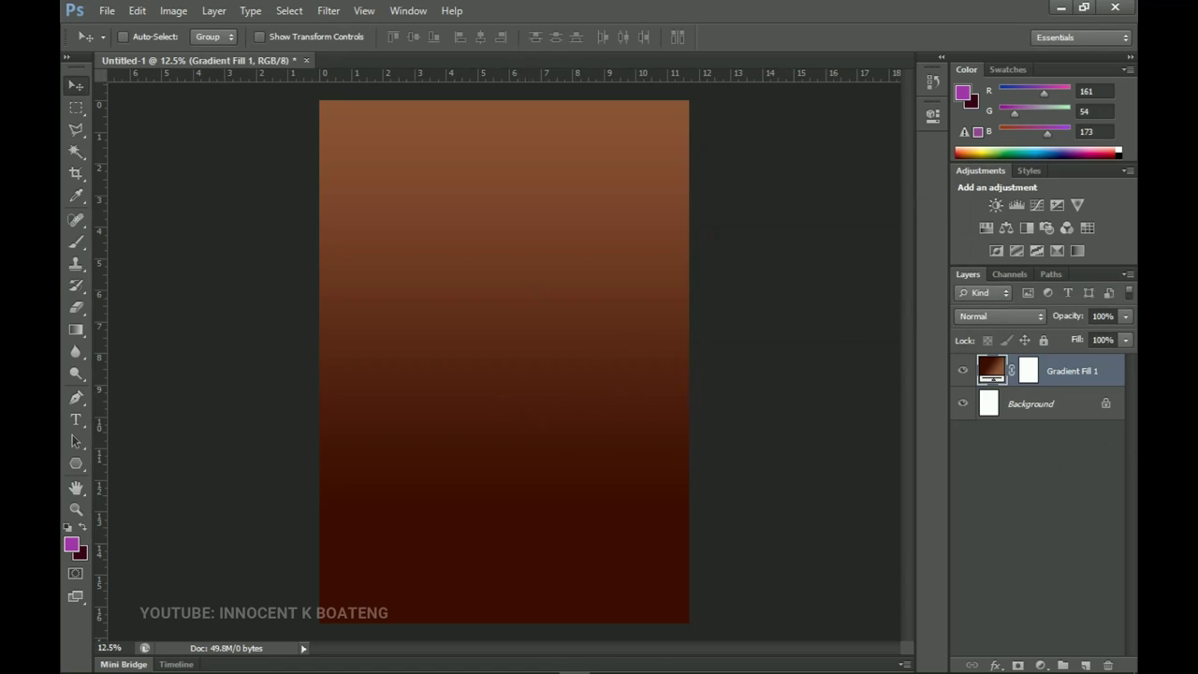
pyautogui.click(168, 667)
pyautogui.moveTo(948, 369); pyautogui.dragTo(240, 227)
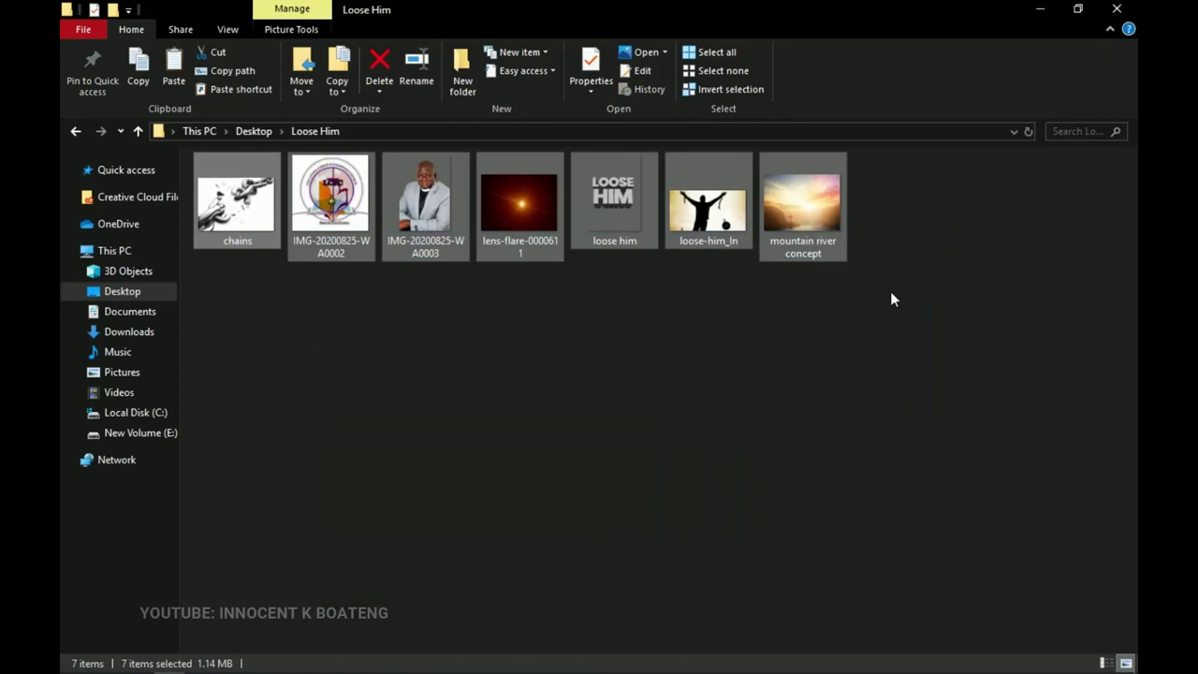
pyautogui.click(859, 223)
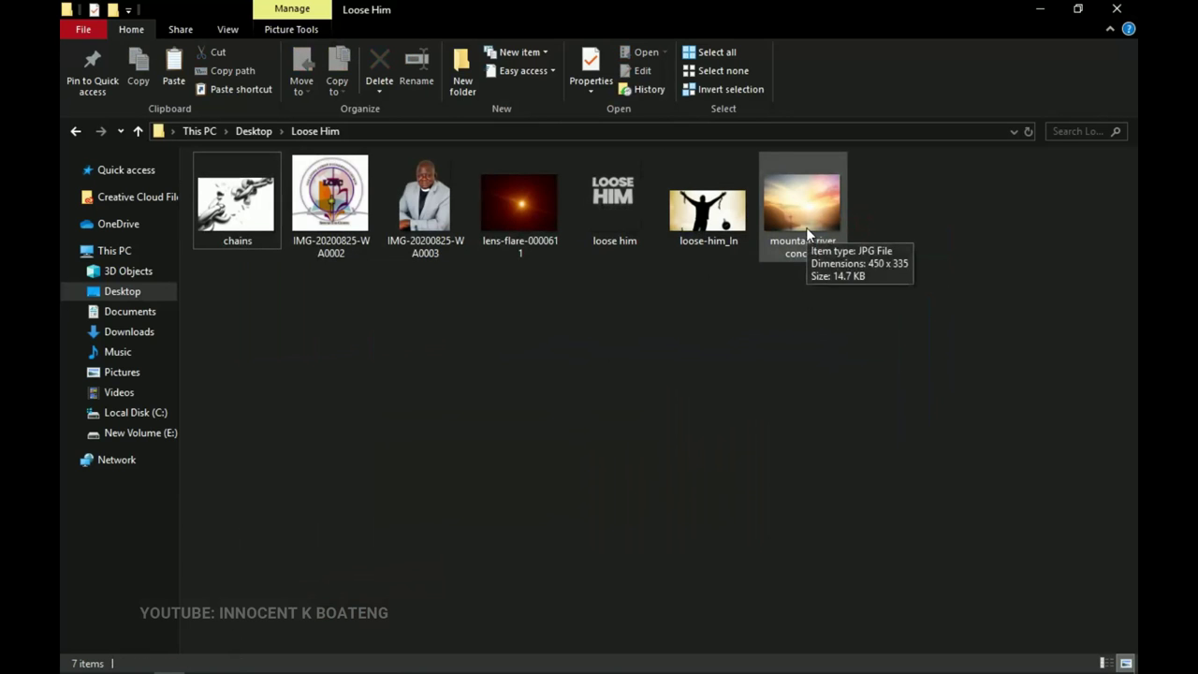
pyautogui.moveTo(807, 251); pyautogui.dragTo(543, 470)
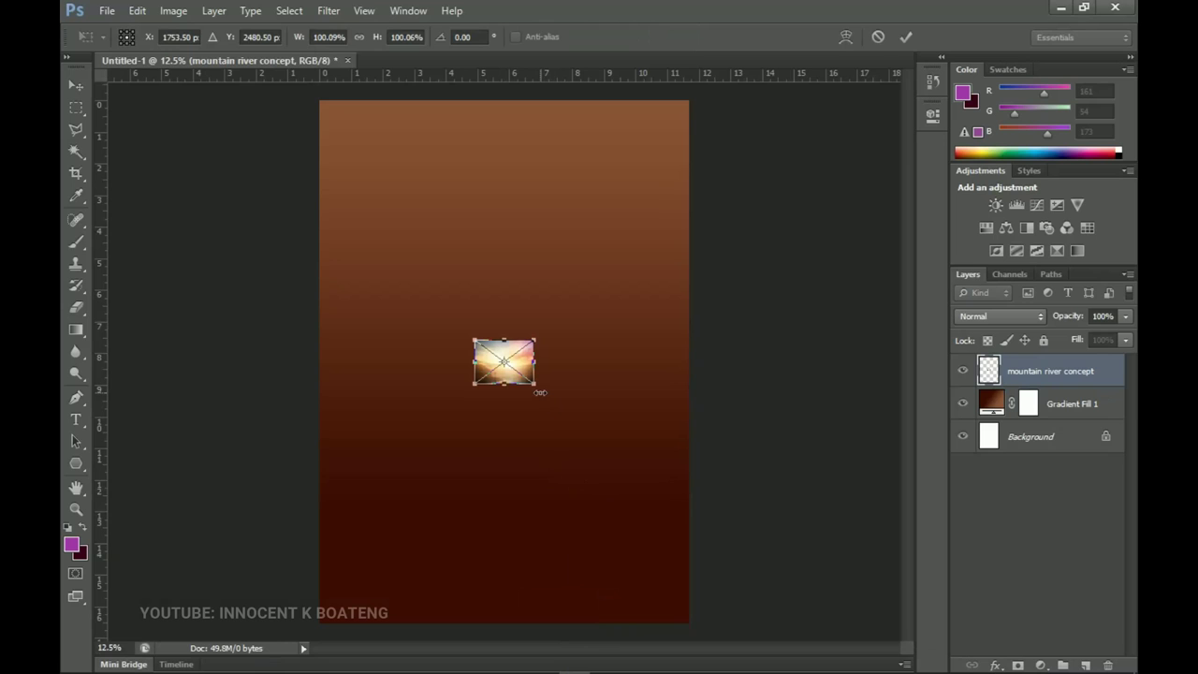
# Scale the mountain river image to the poster's width and move it into the lower half.
pyautogui.moveTo(537, 390); pyautogui.dragTo(703, 497)
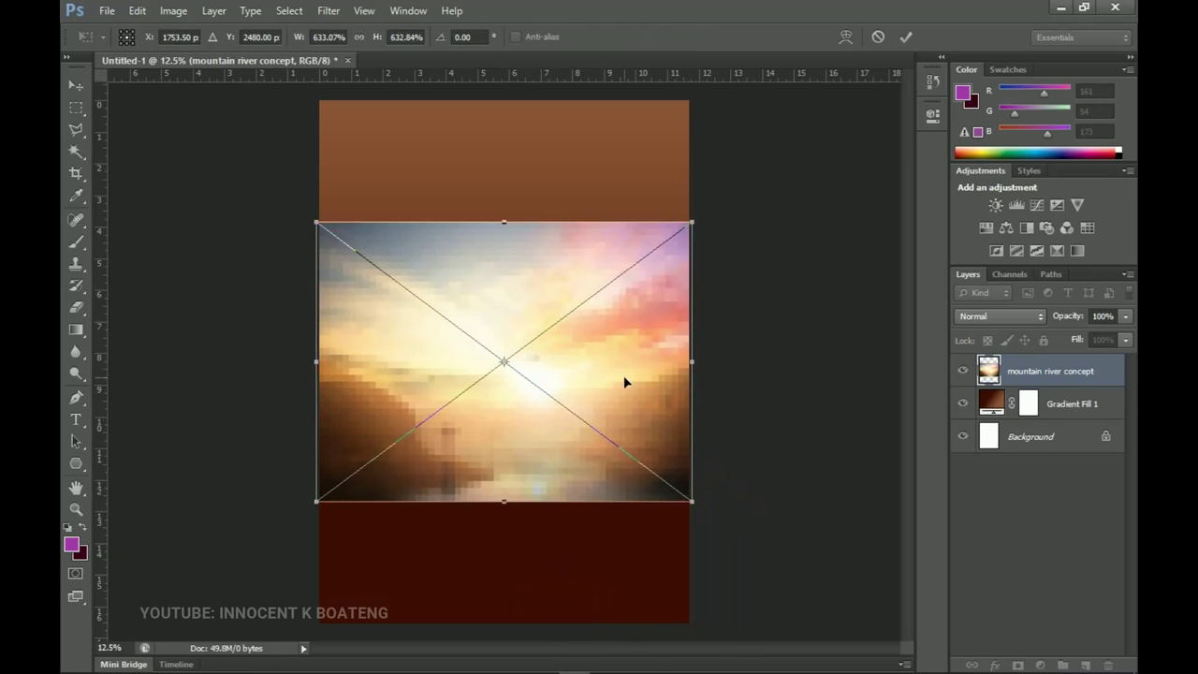
pyautogui.press('Return')
pyautogui.moveTo(624, 375); pyautogui.dragTo(618, 507)
pyautogui.hotkey('ctrl', 't')
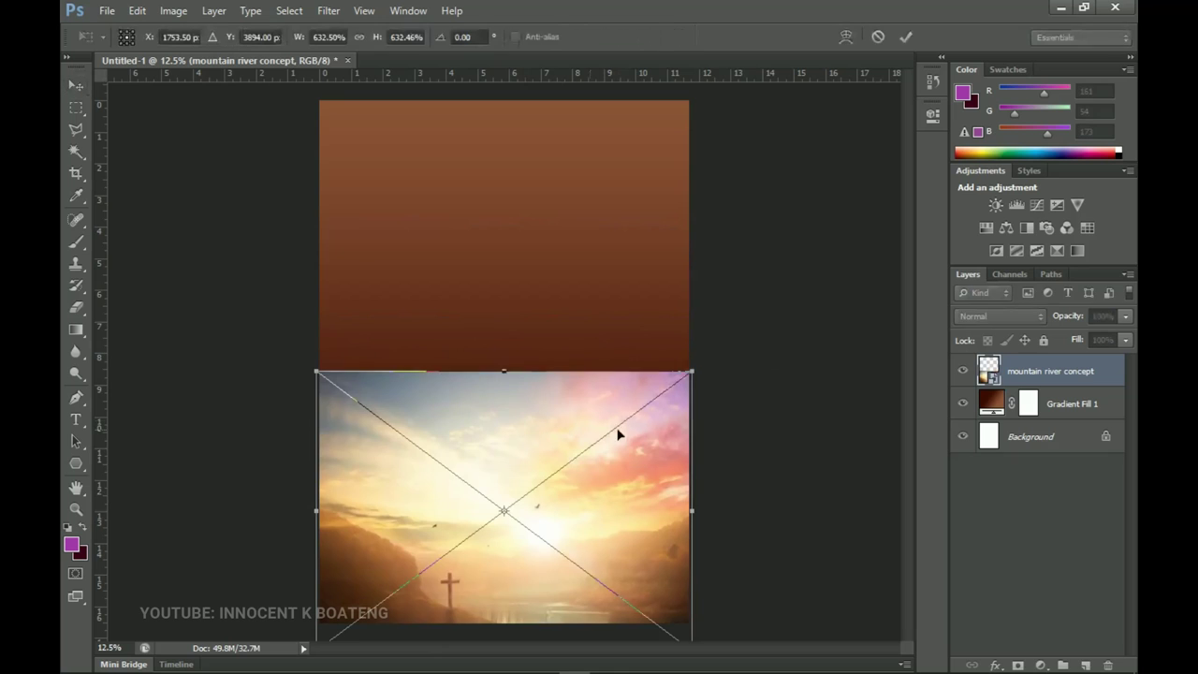
pyautogui.moveTo(694, 373); pyautogui.dragTo(695, 371)
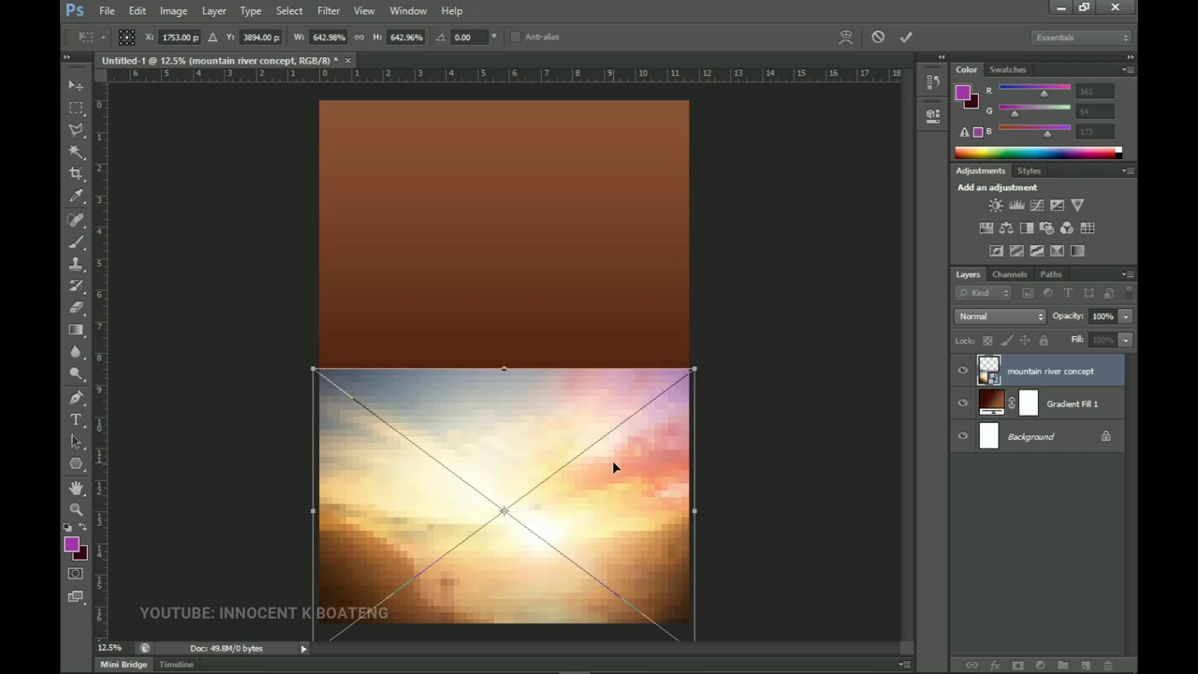
pyautogui.press('Return')
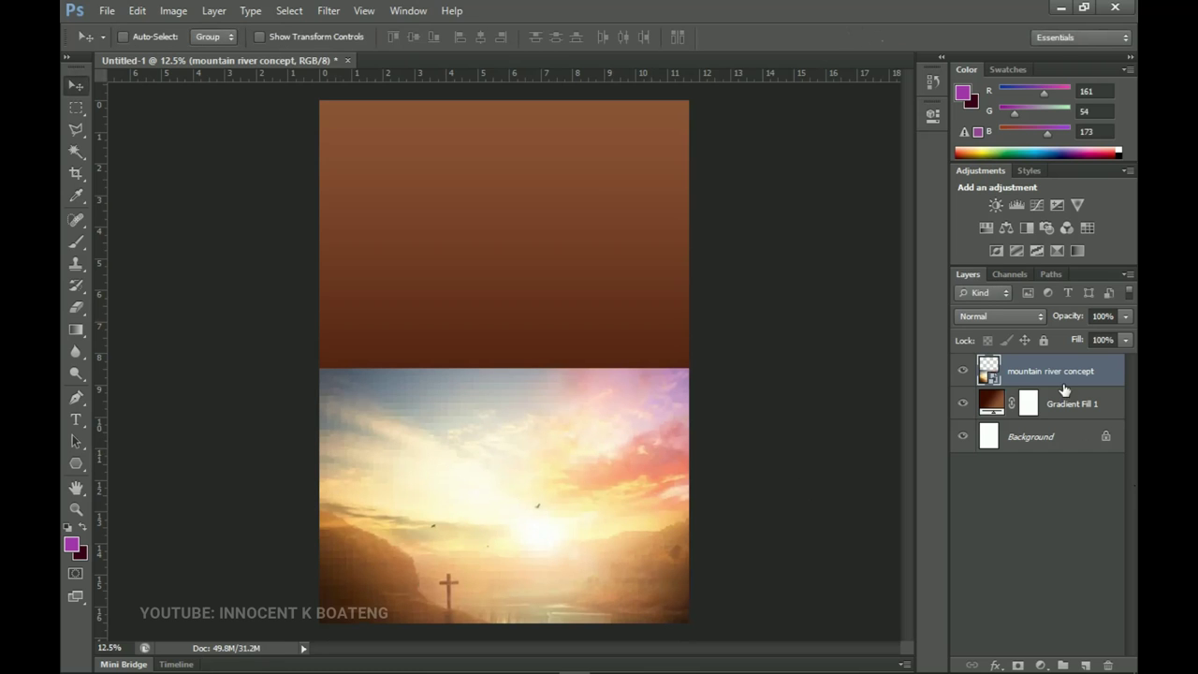
# Rasterize the mountain river layer, set it to Overlay, and add a layer mask.
pyautogui.rightClick(1055, 372)
pyautogui.click(931, 261)
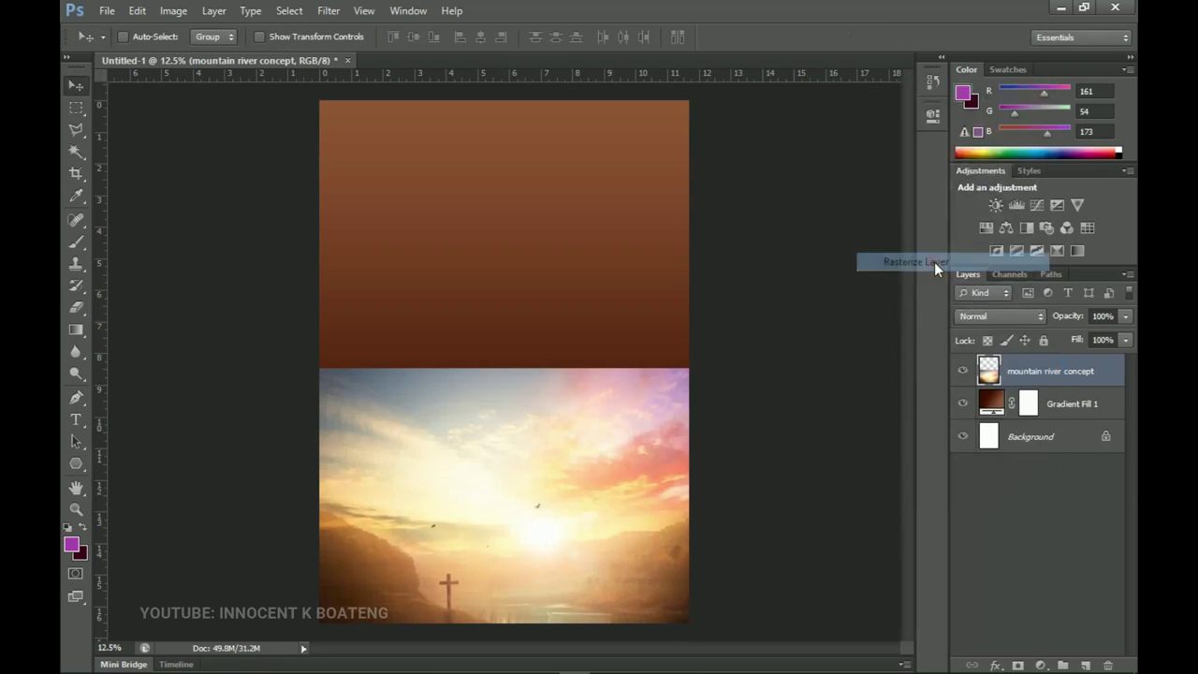
pyautogui.click(1016, 316)
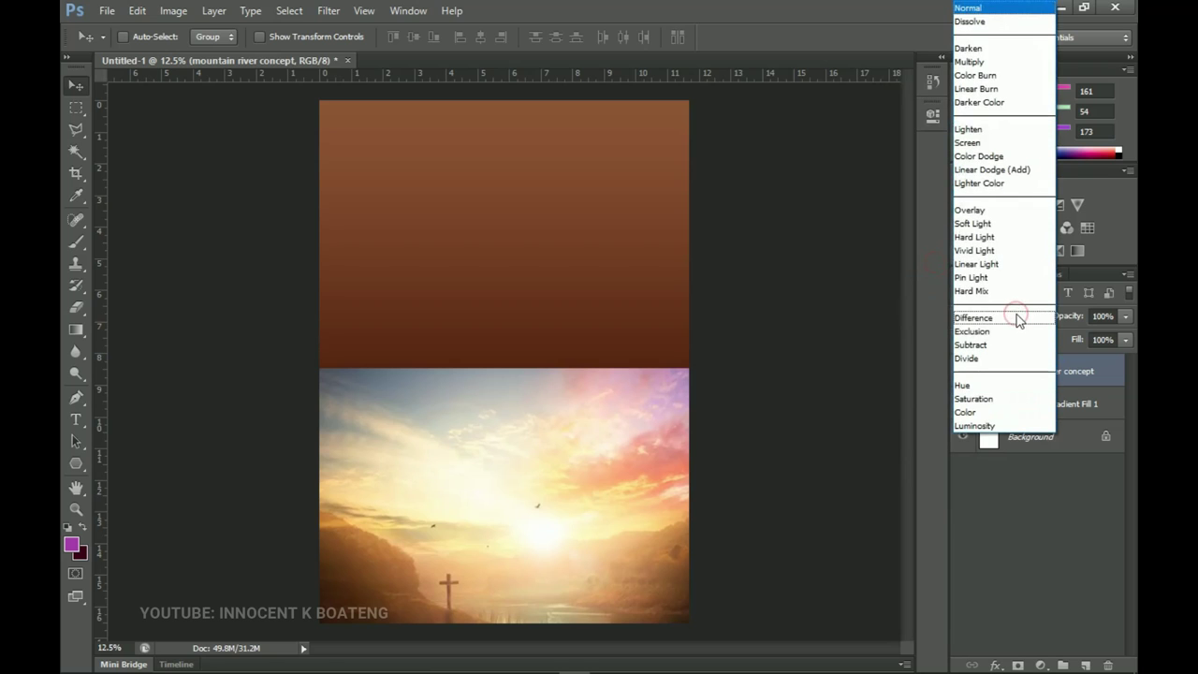
pyautogui.click(977, 209)
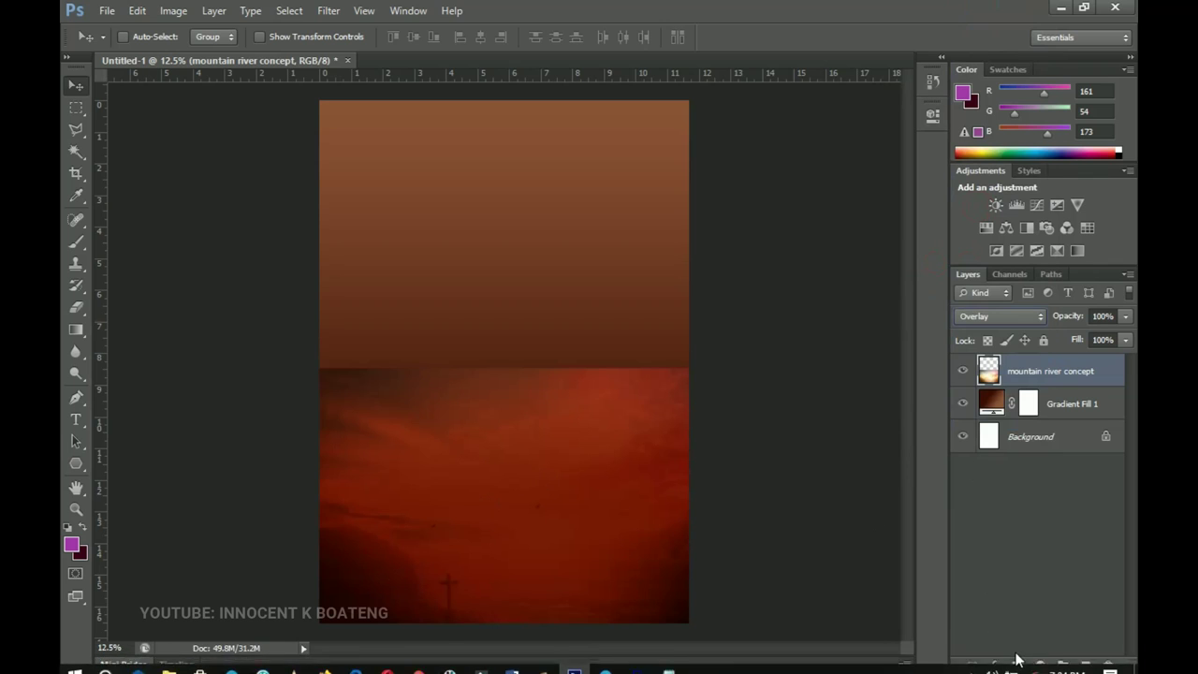
pyautogui.click(1017, 665)
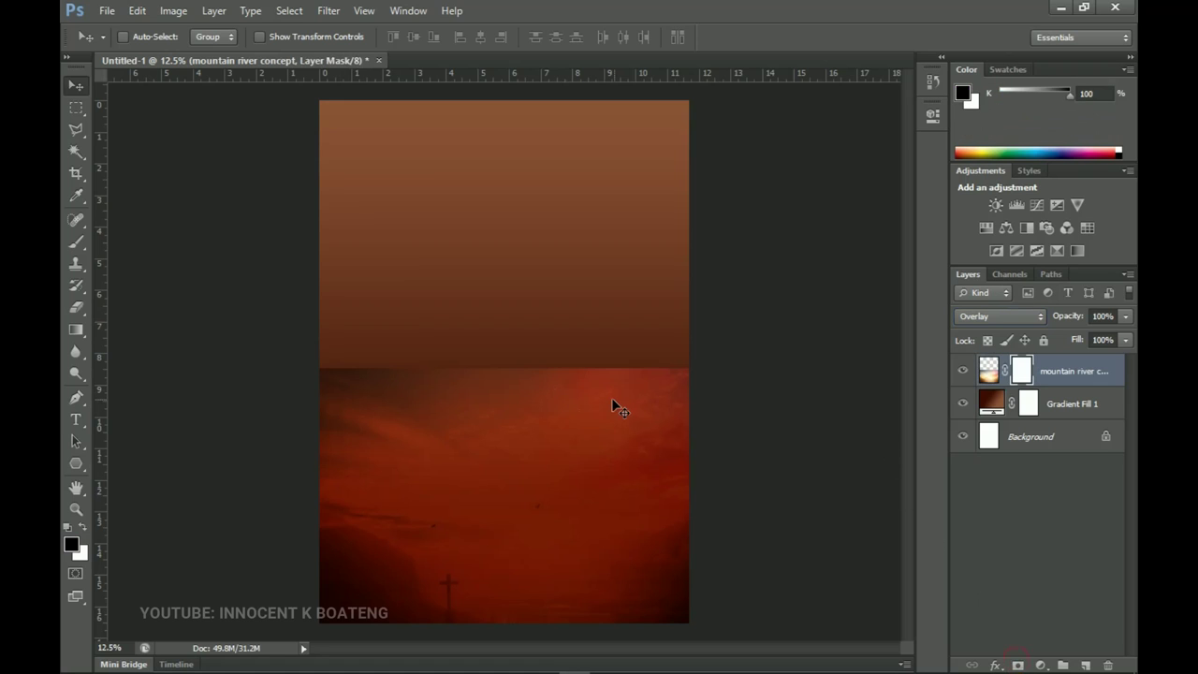
# Paint black on the mountain layer's mask with a soft brush along its top edge.
pyautogui.press('b')
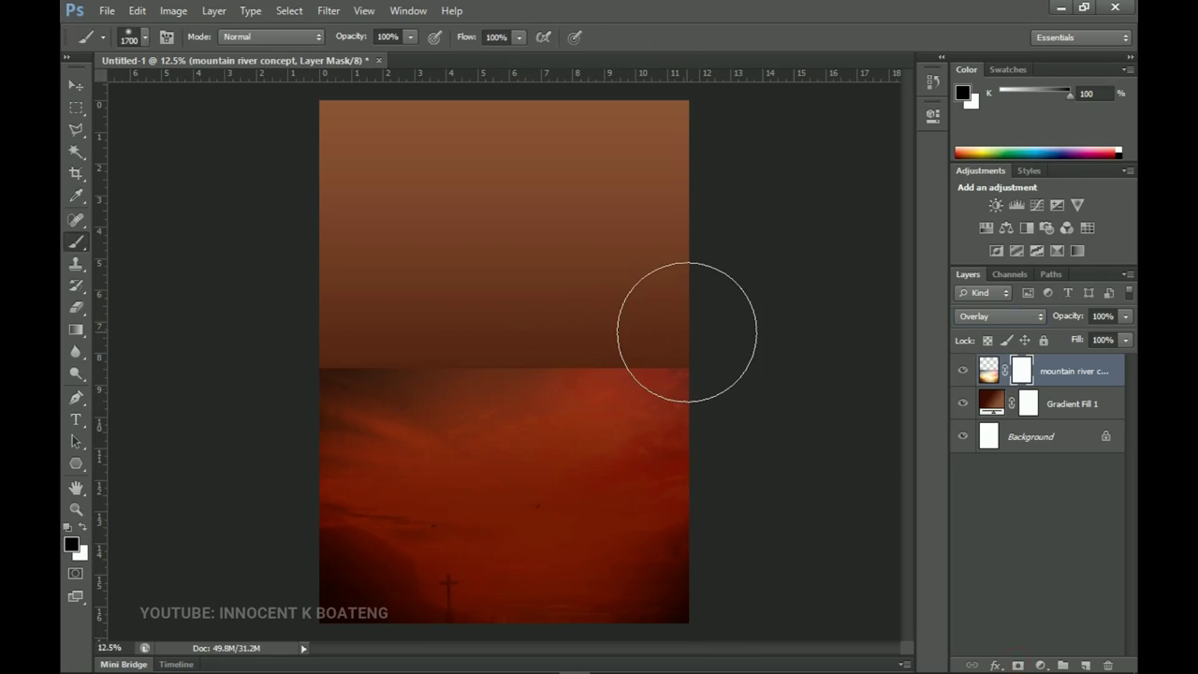
pyautogui.moveTo(615, 347)
pyautogui.mouseDown()
pyautogui.moveTo(567, 338)
pyautogui.moveTo(428, 361)
pyautogui.moveTo(366, 347)
pyautogui.mouseUp()
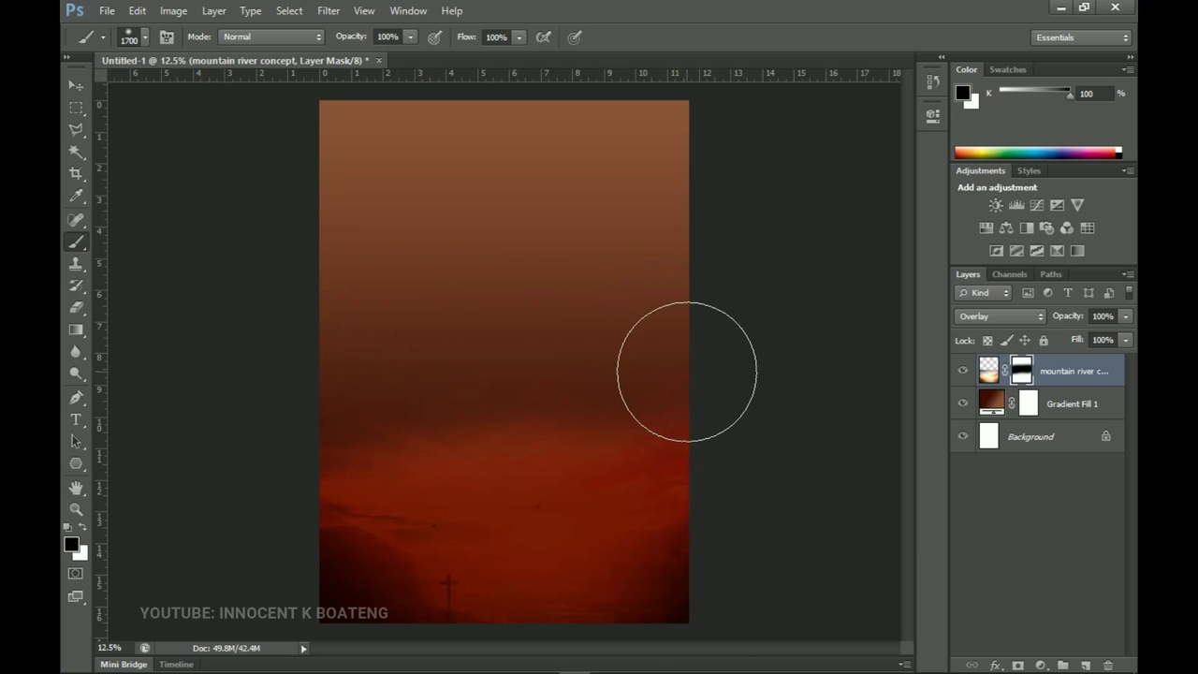
pyautogui.moveTo(1067, 323); pyautogui.dragTo(1116, 335)
pyautogui.press('Return')
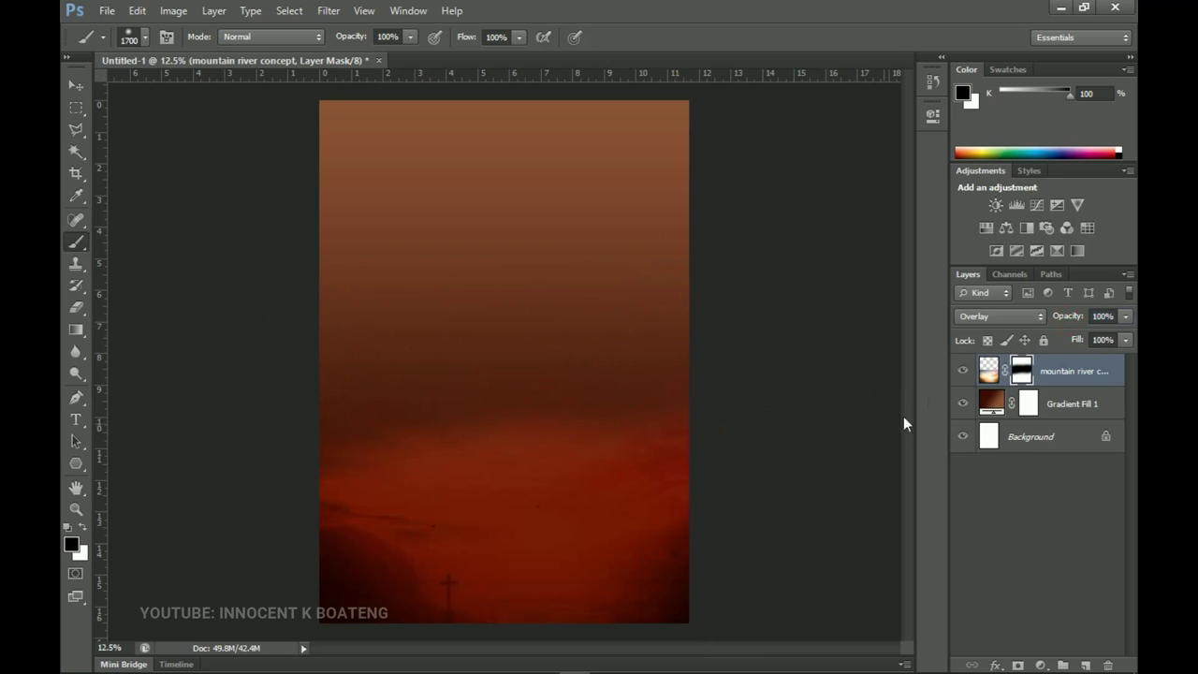
# Drag loose-him_In from the Loose Him folder onto the canvas and commit it.
pyautogui.click(170, 665)
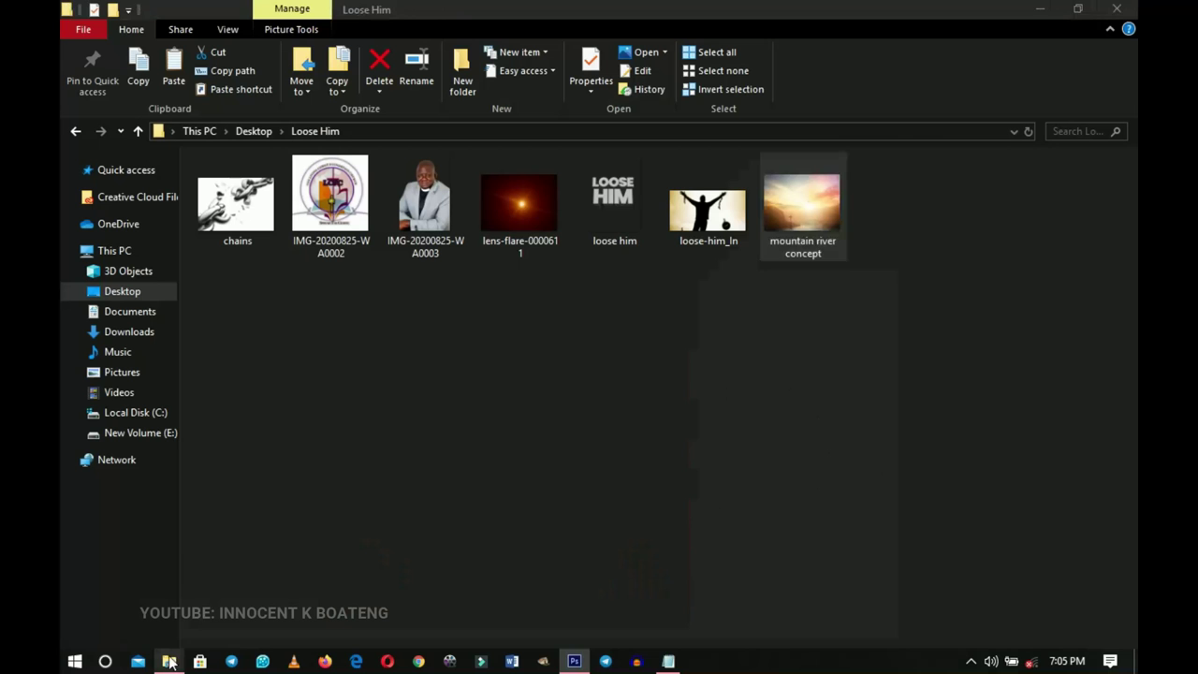
pyautogui.click(700, 225)
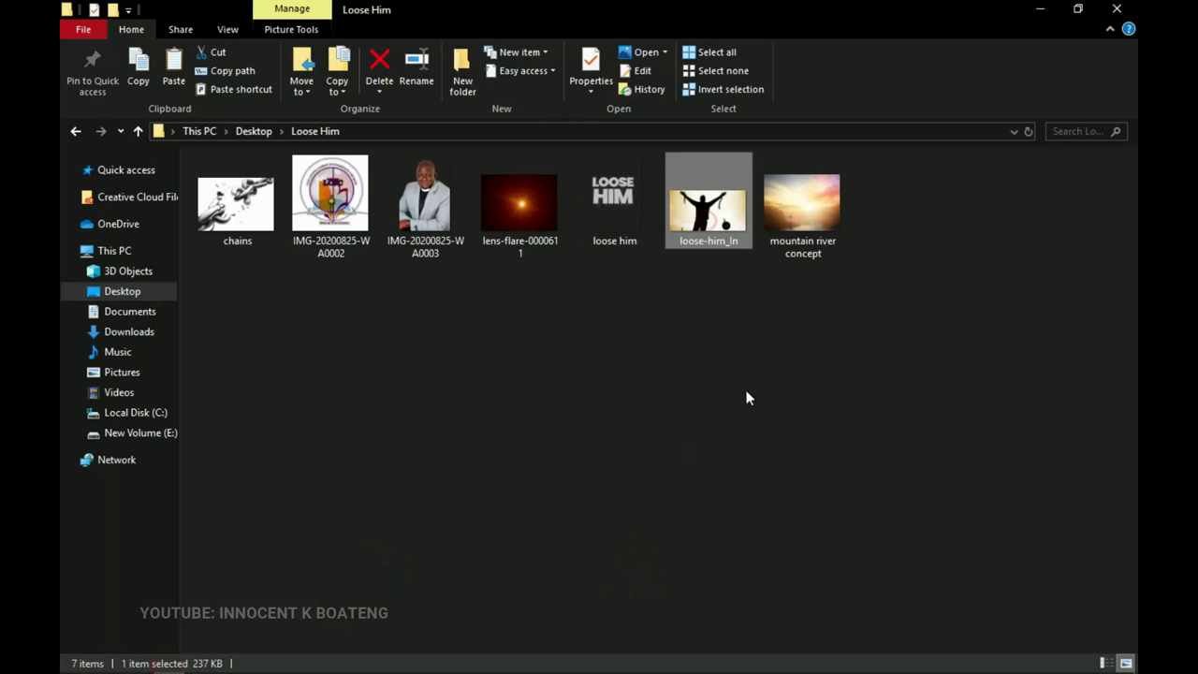
pyautogui.moveTo(708, 225); pyautogui.dragTo(693, 268)
pyautogui.doubleClick(645, 333)
# Move the silhouette toward the top and enlarge it to about 297%.
pyautogui.moveTo(645, 342); pyautogui.dragTo(625, 187)
pyautogui.hotkey('ctrl', 't')
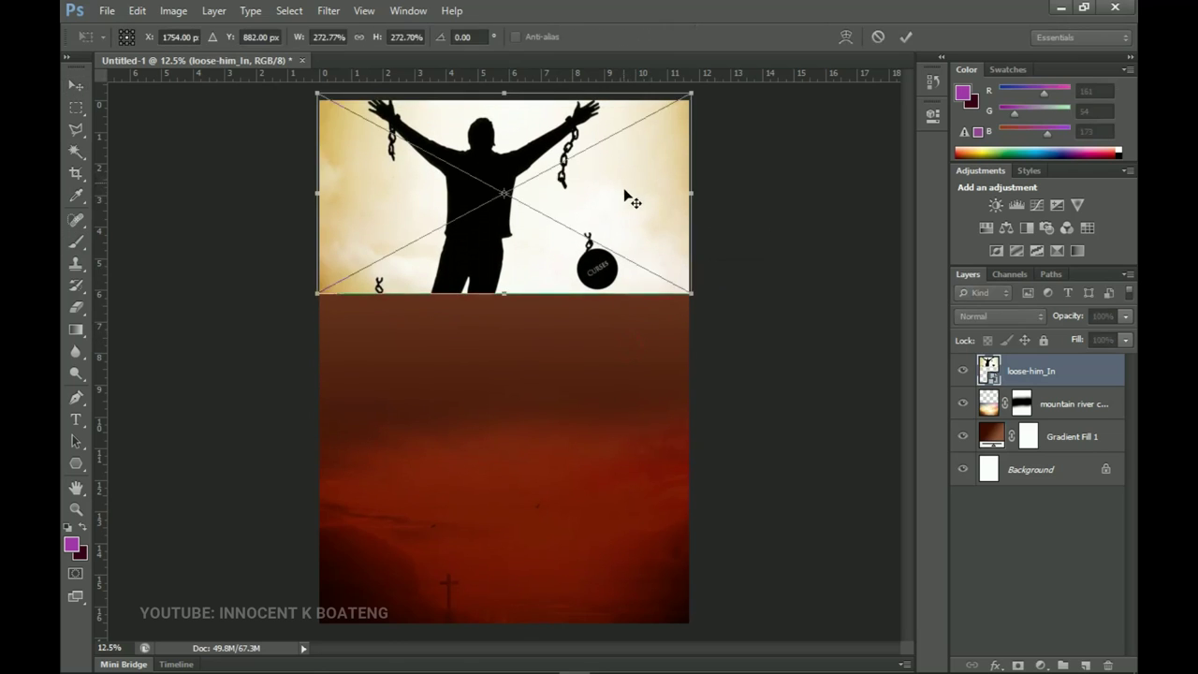
pyautogui.moveTo(689, 293)
pyautogui.mouseDown()
pyautogui.moveTo(704, 276)
pyautogui.moveTo(707, 301)
pyautogui.mouseUp()
pyautogui.press('Return')
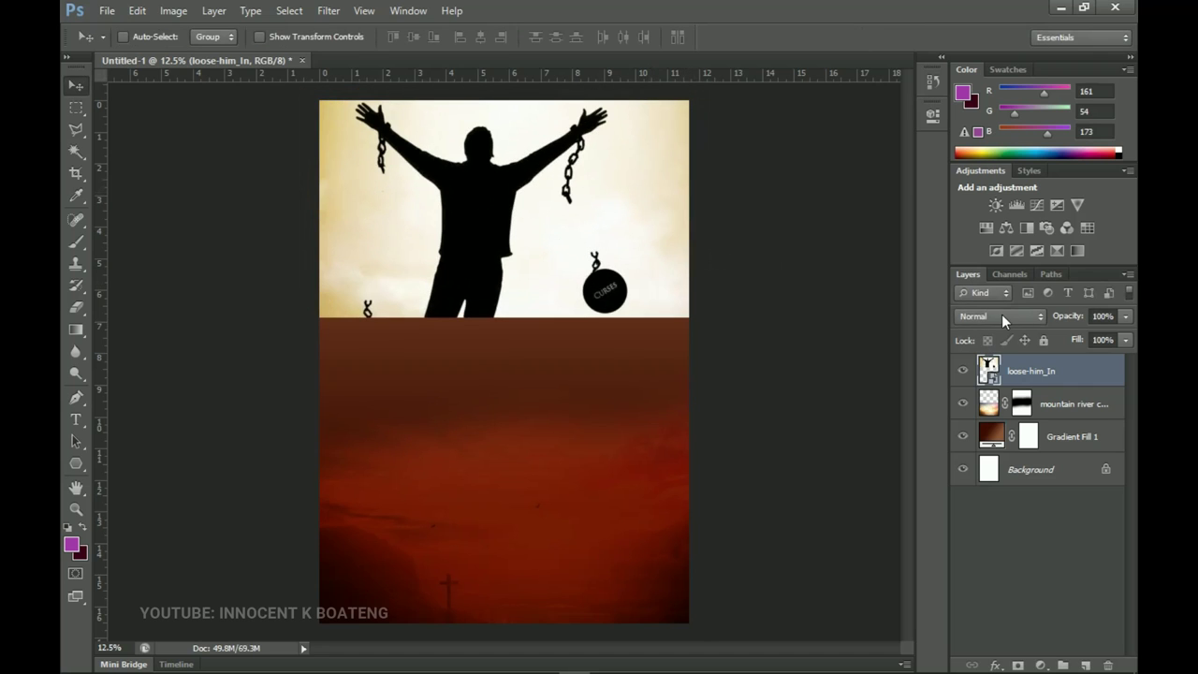
# Try Soft Light and Overlay, then set the silhouette's blend mode to Multiply.
pyautogui.click(1001, 316)
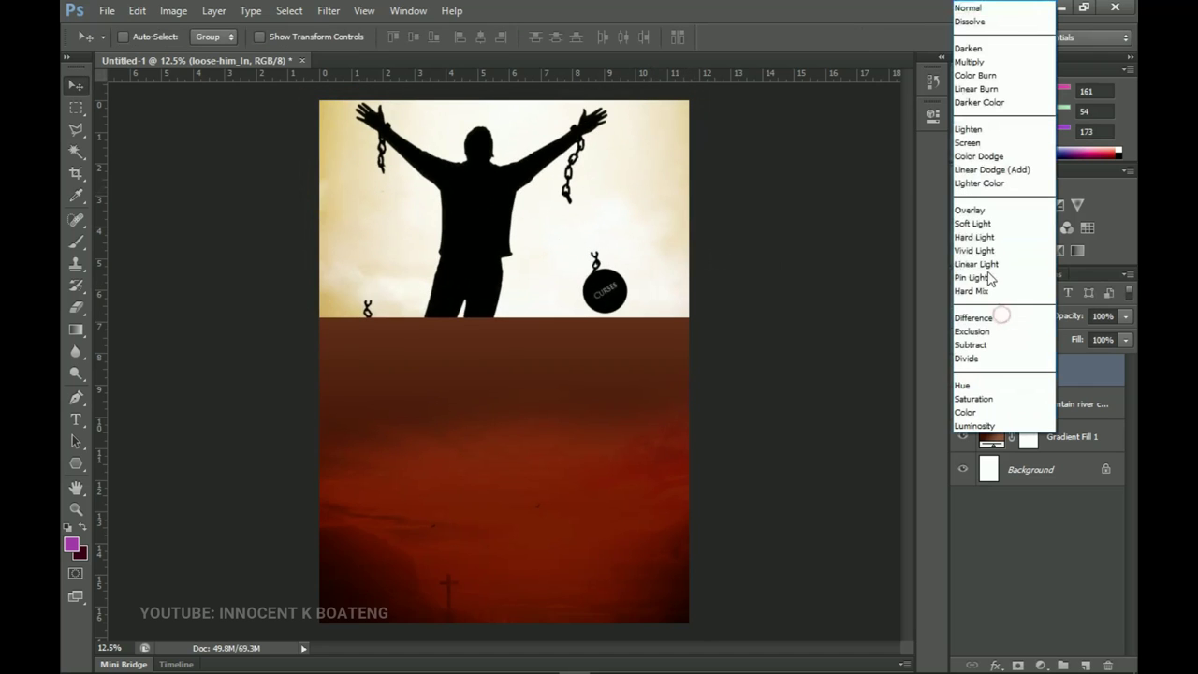
pyautogui.click(974, 224)
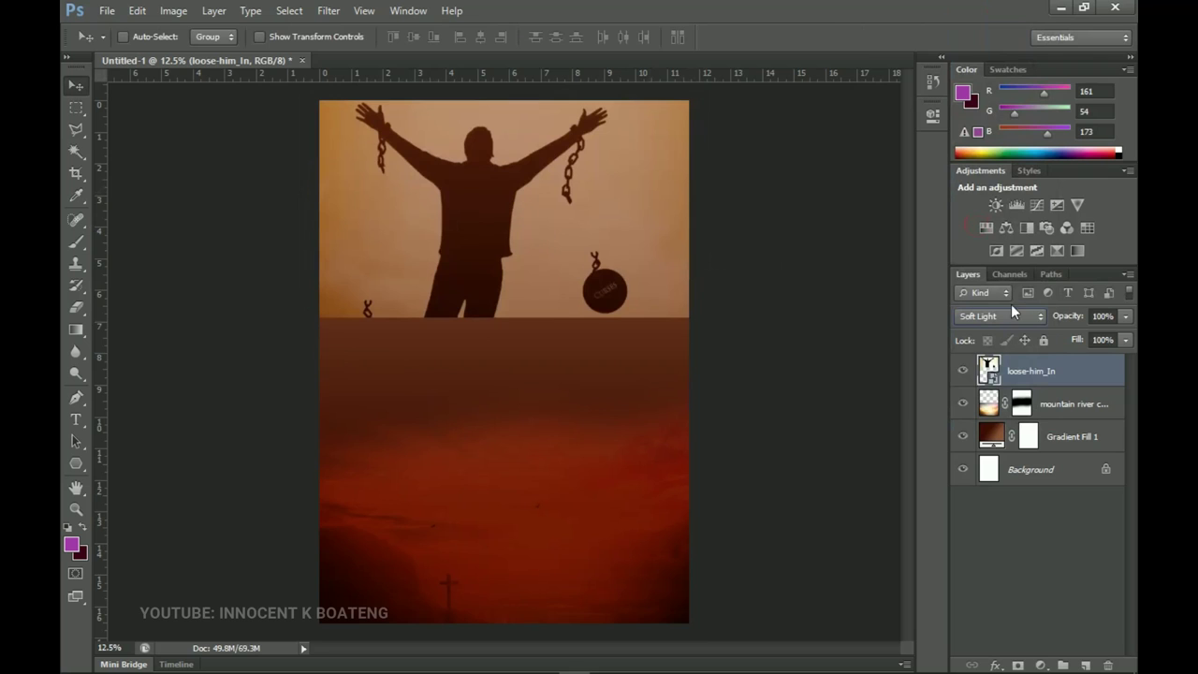
pyautogui.click(1015, 315)
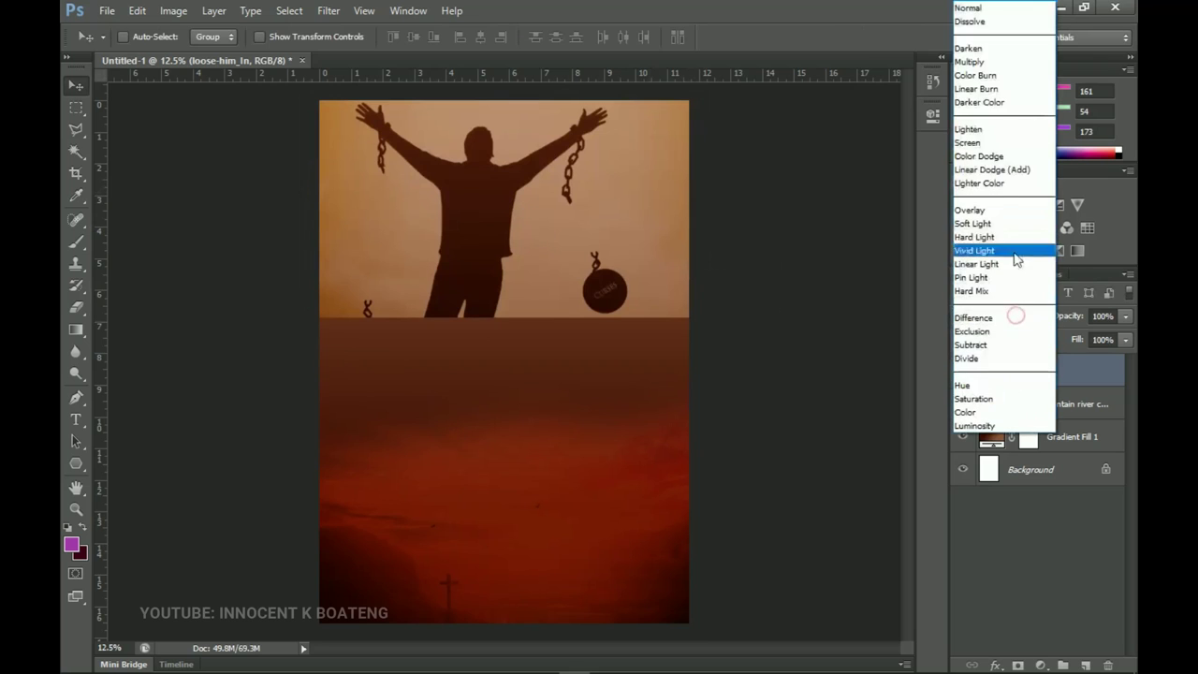
pyautogui.click(974, 210)
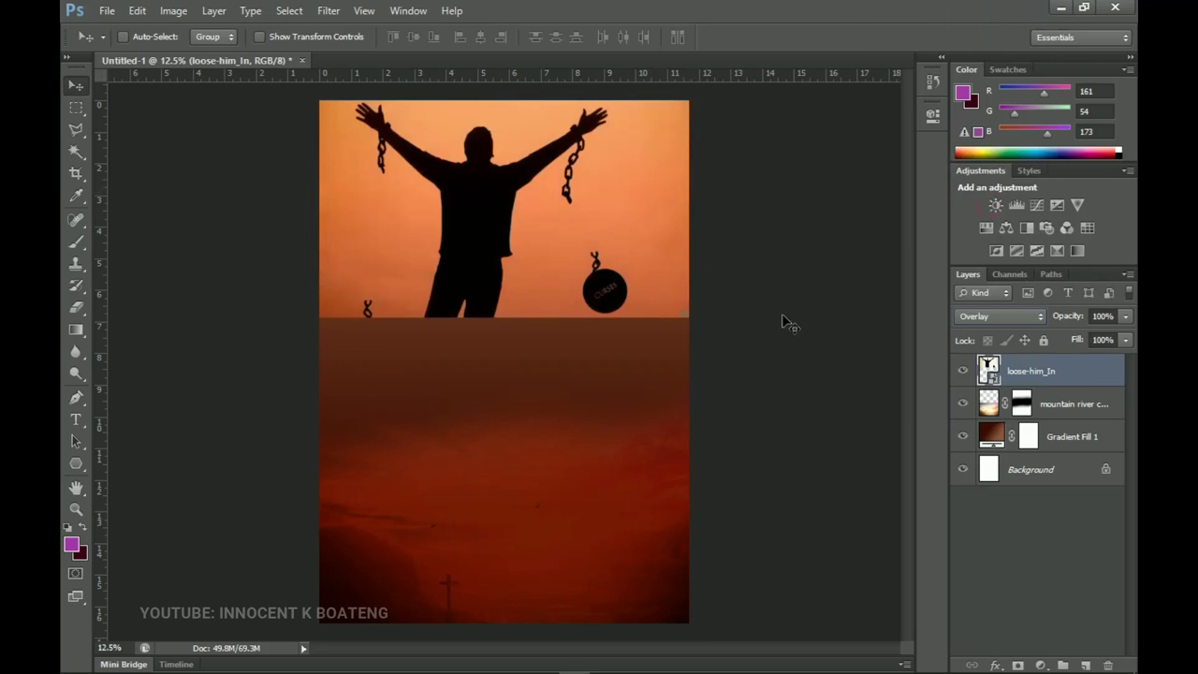
pyautogui.click(999, 314)
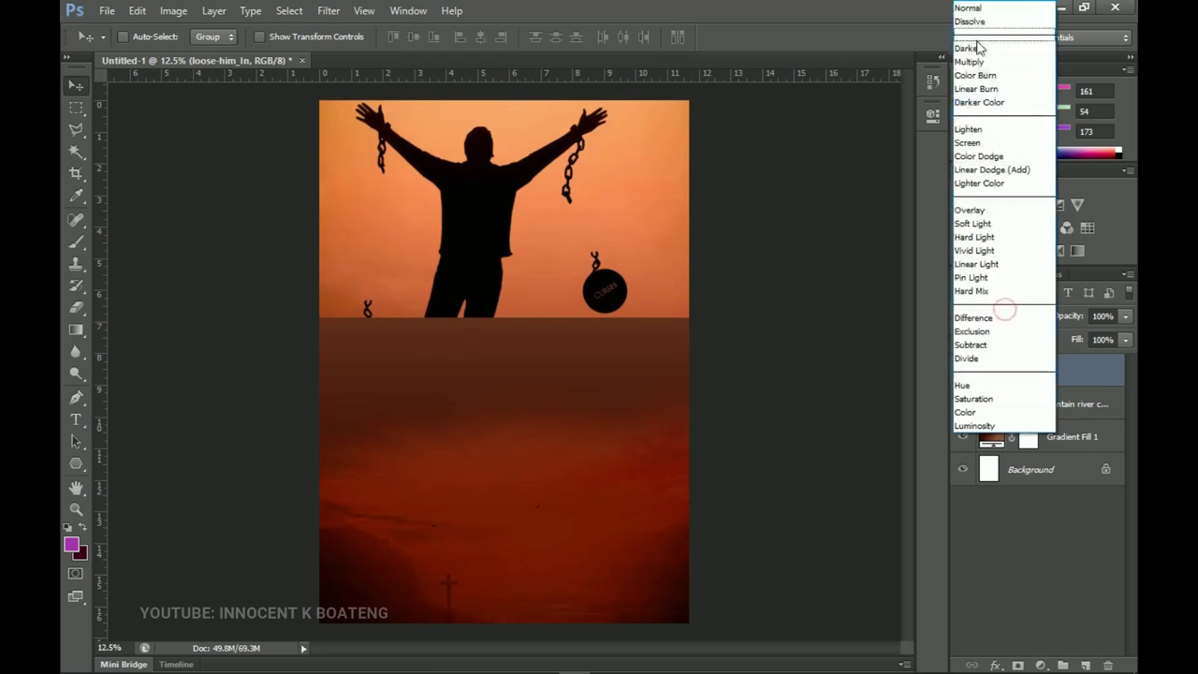
pyautogui.click(980, 61)
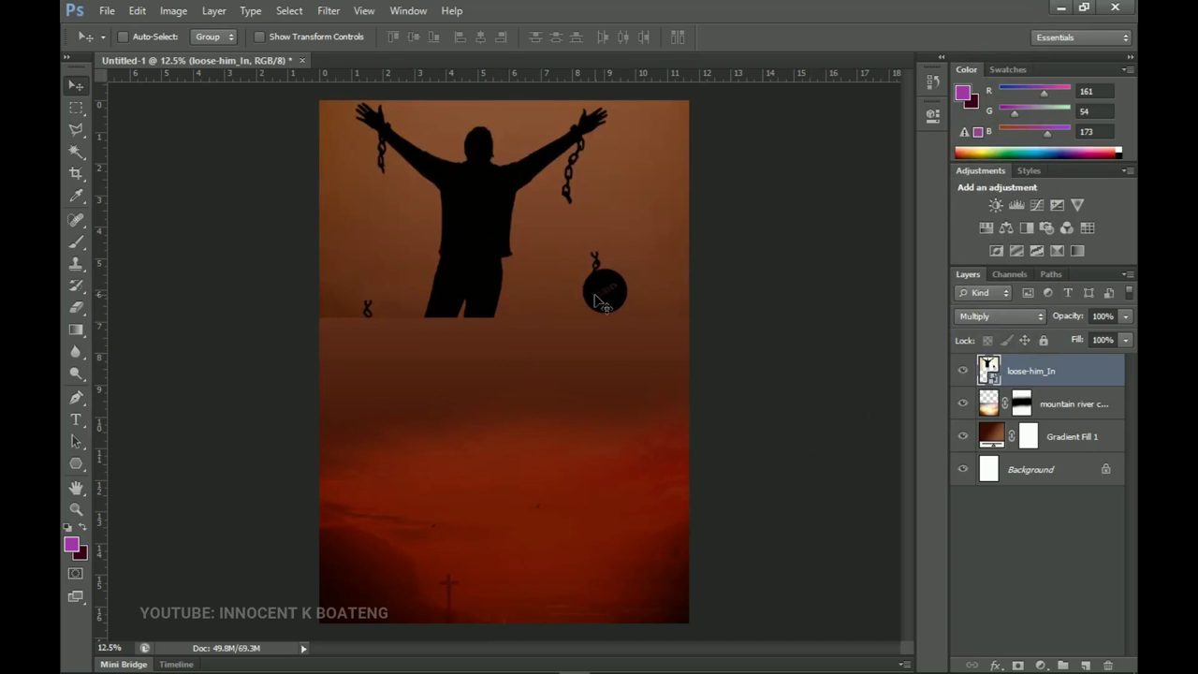
# Enlarge the silhouette to about 323%, rasterize it, and add a layer mask.
pyautogui.hotkey('ctrl', 't')
pyautogui.moveTo(705, 319); pyautogui.dragTo(726, 327)
pyautogui.moveTo(606, 221); pyautogui.dragTo(591, 230)
pyautogui.press('Return')
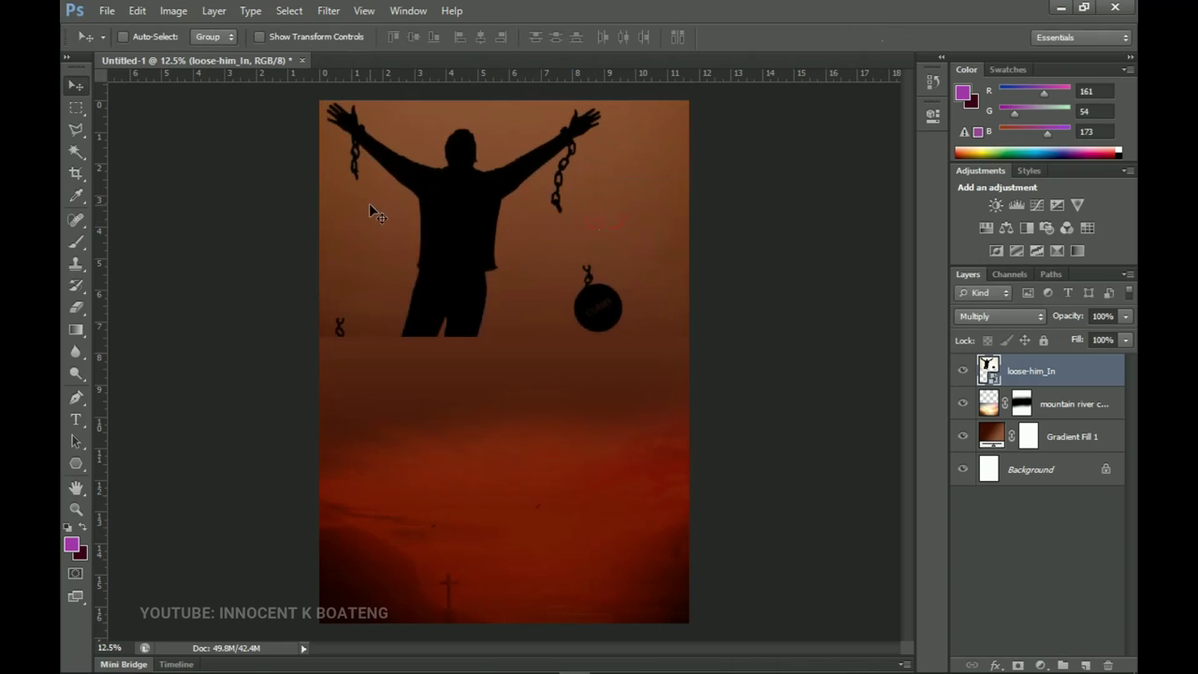
pyautogui.rightClick(1031, 372)
pyautogui.click(913, 261)
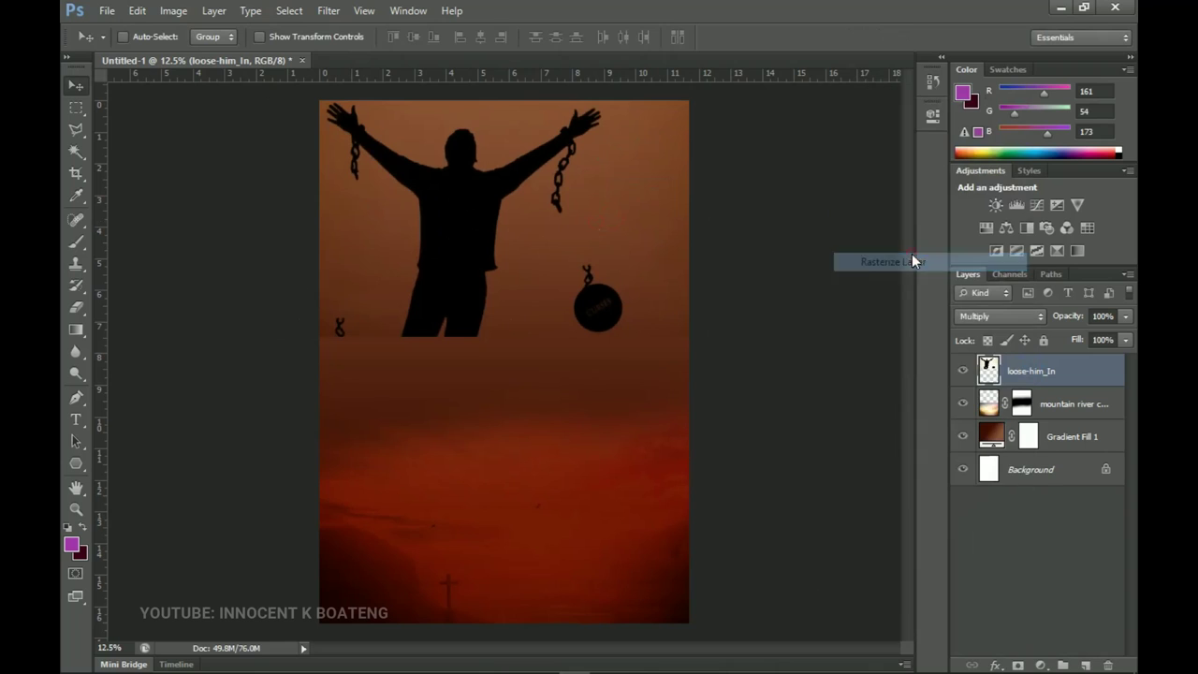
pyautogui.click(1019, 665)
# Mask out the silhouette's iron ball and lower body, then lower its opacity to 41%.
pyautogui.press('b')
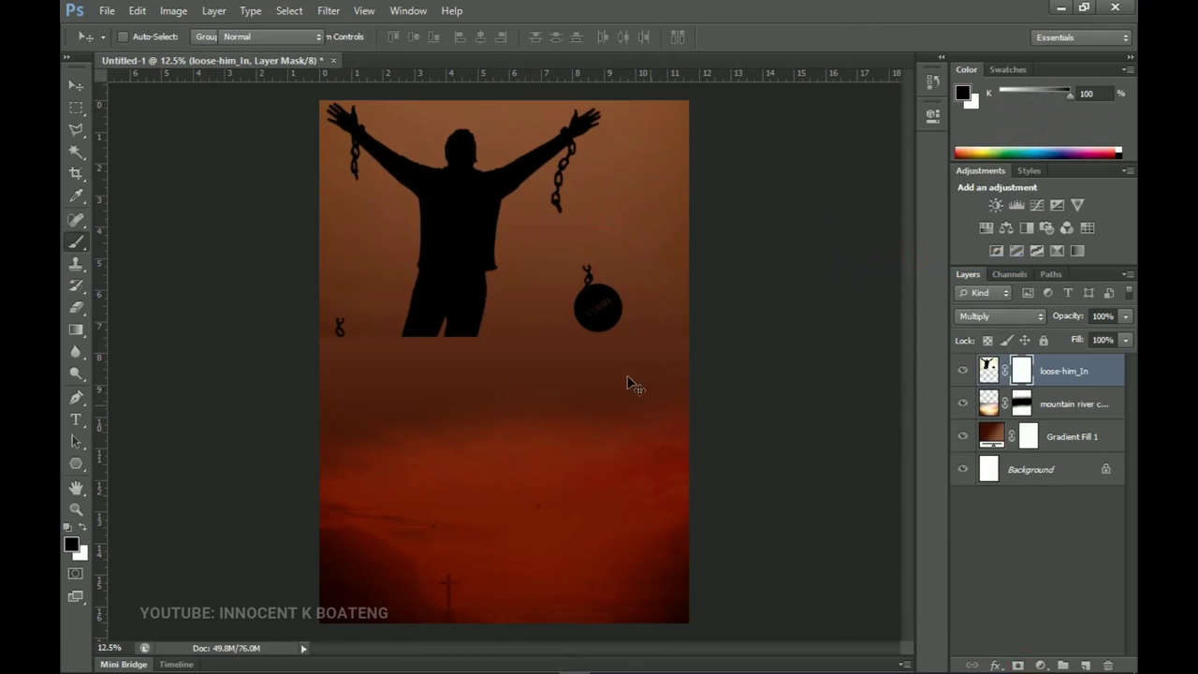
pyautogui.click(604, 356)
pyautogui.moveTo(604, 356)
pyautogui.mouseDown()
pyautogui.moveTo(349, 340)
pyautogui.moveTo(340, 303)
pyautogui.moveTo(309, 347)
pyautogui.moveTo(500, 370)
pyautogui.mouseUp()
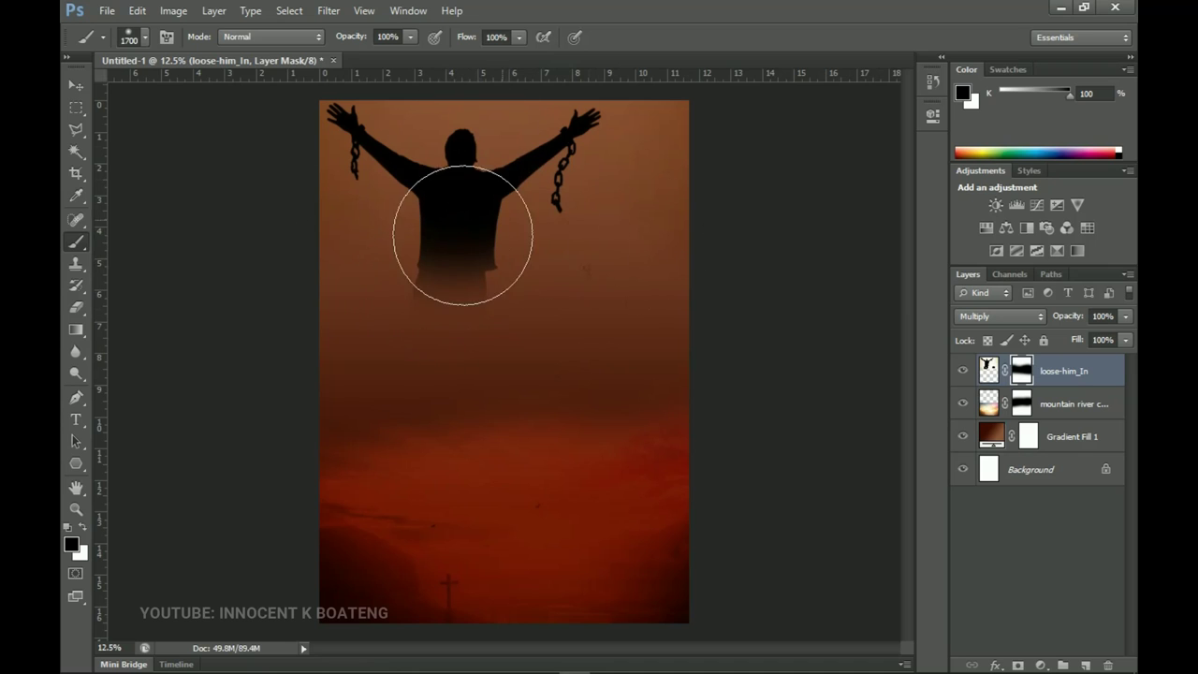
pyautogui.click(75, 86)
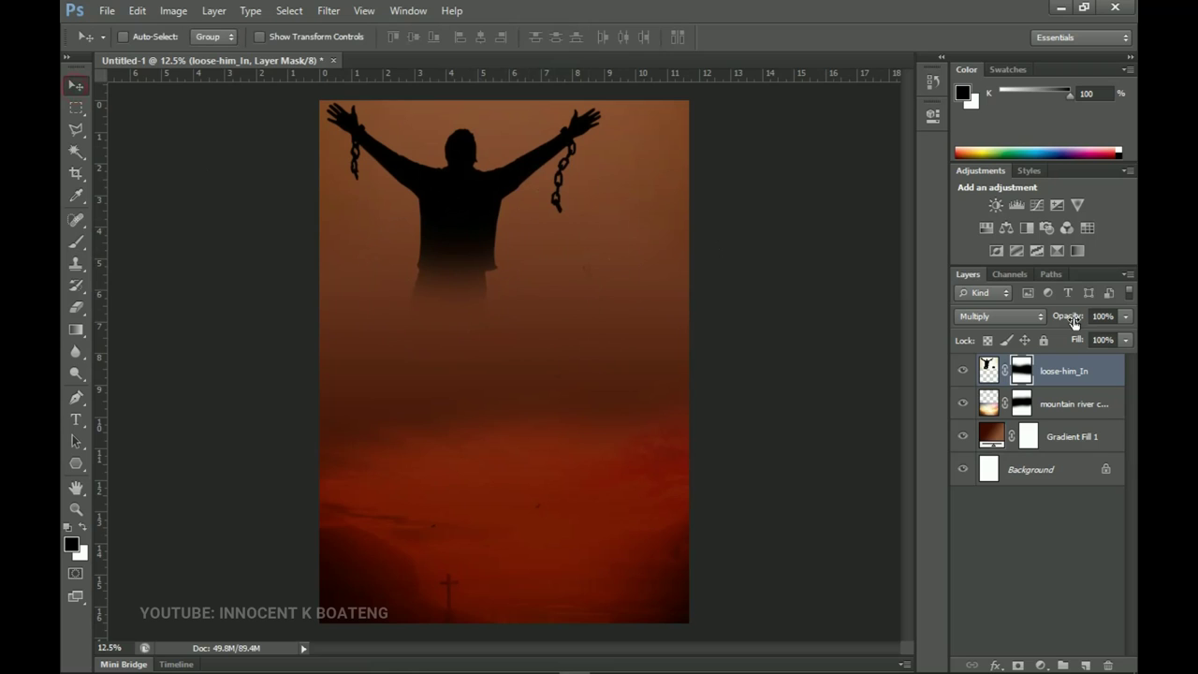
pyautogui.moveTo(1074, 322); pyautogui.dragTo(1026, 325)
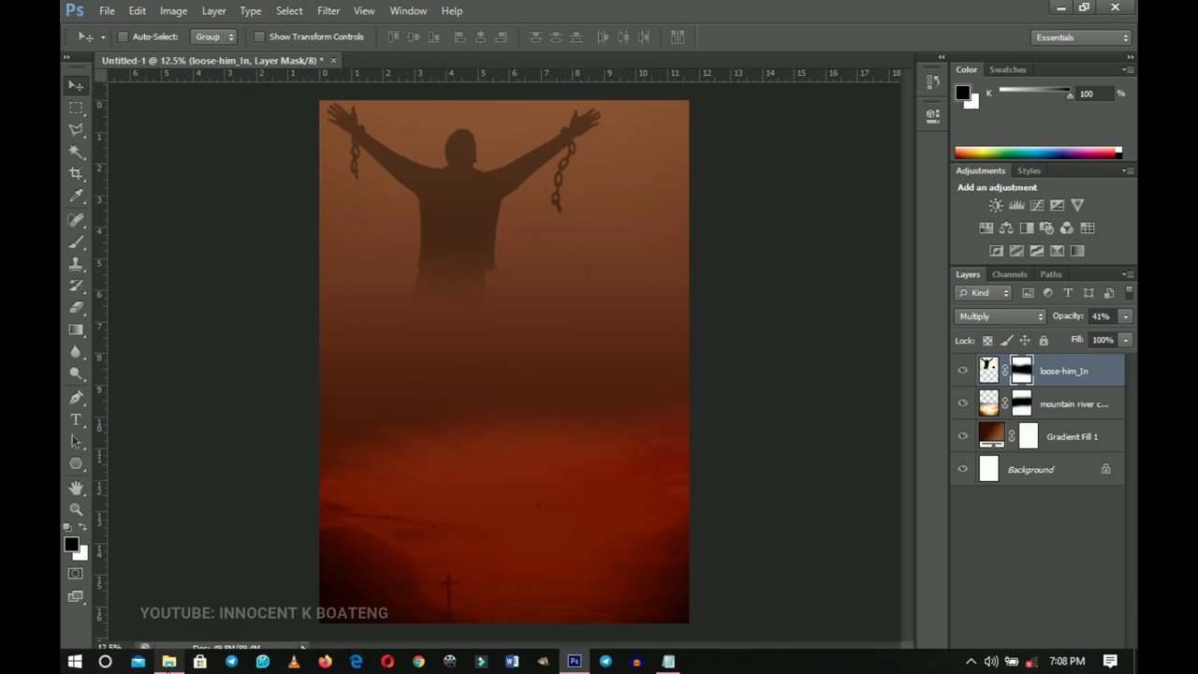
# Drag the IMG-20200825-WA0003 portrait from the Loose Him folder into Photoshop.
pyautogui.click(171, 661)
pyautogui.click(418, 201)
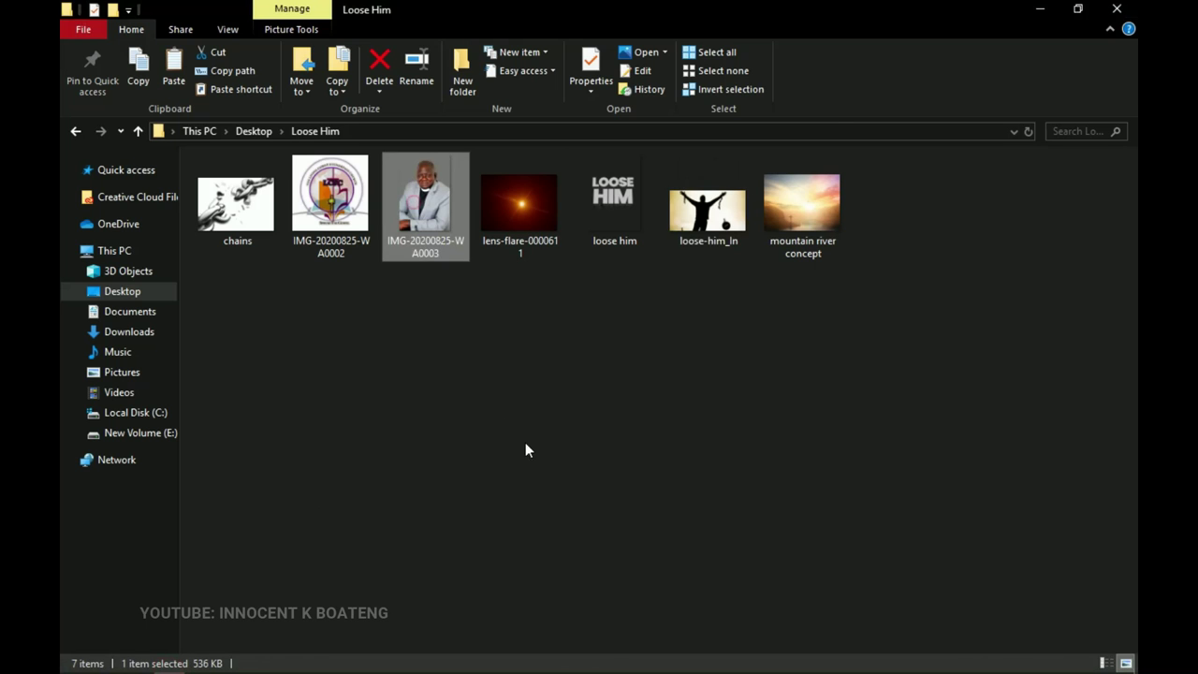
pyautogui.moveTo(418, 202); pyautogui.dragTo(541, 292)
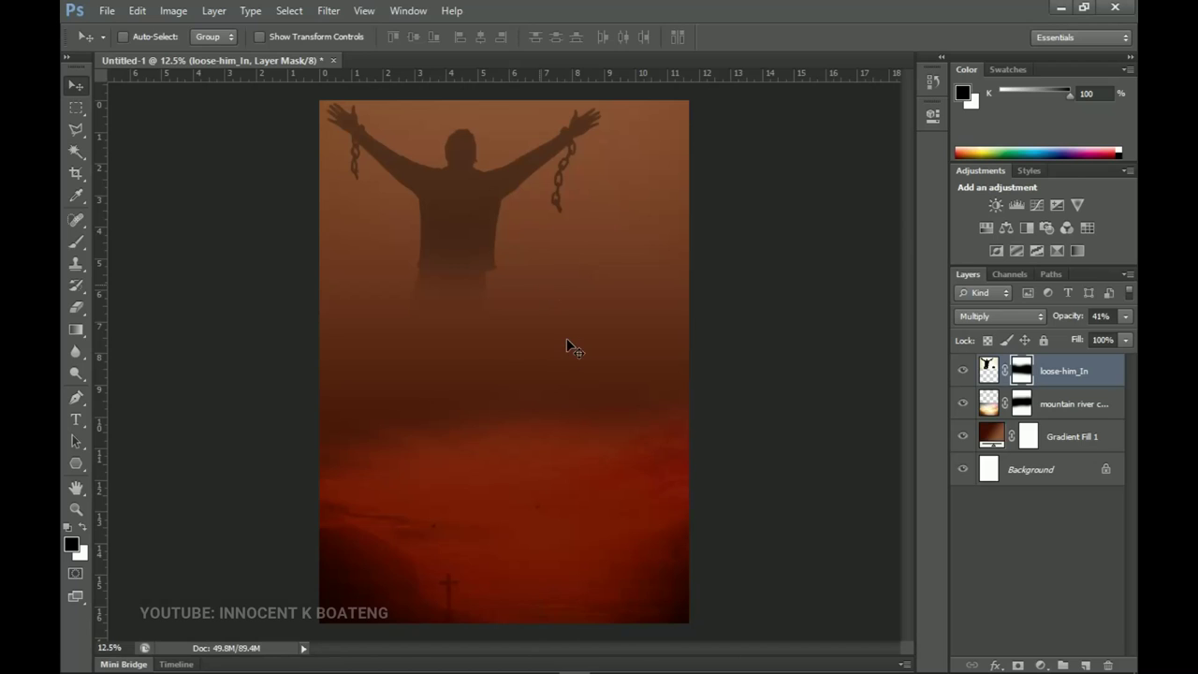
# Drop the portrait onto the poster, scale it to about 85%, and move it lower.
pyautogui.moveTo(566, 339); pyautogui.dragTo(567, 339)
pyautogui.moveTo(593, 382); pyautogui.dragTo(588, 443)
pyautogui.moveTo(637, 225); pyautogui.dragTo(618, 259)
pyautogui.press('Return')
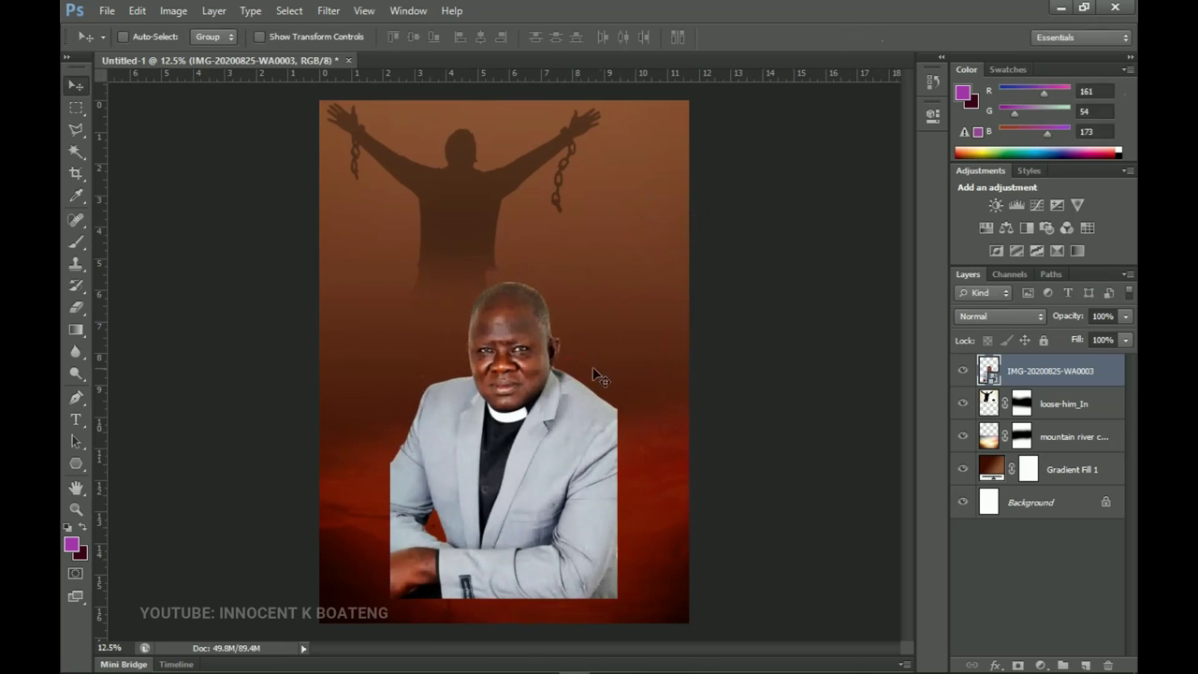
pyautogui.moveTo(569, 420)
pyautogui.mouseDown()
pyautogui.moveTo(696, 426)
pyautogui.moveTo(616, 447)
pyautogui.moveTo(541, 435)
pyautogui.moveTo(569, 436)
pyautogui.mouseUp()
# Centre the portrait horizontally on the canvas, nudge it down, and rasterize the layer.
pyautogui.hotkey('ctrl', 'a')
pyautogui.click(479, 37)
pyautogui.hotkey('ctrl', 'd')
pyautogui.moveTo(616, 425); pyautogui.dragTo(617, 442)
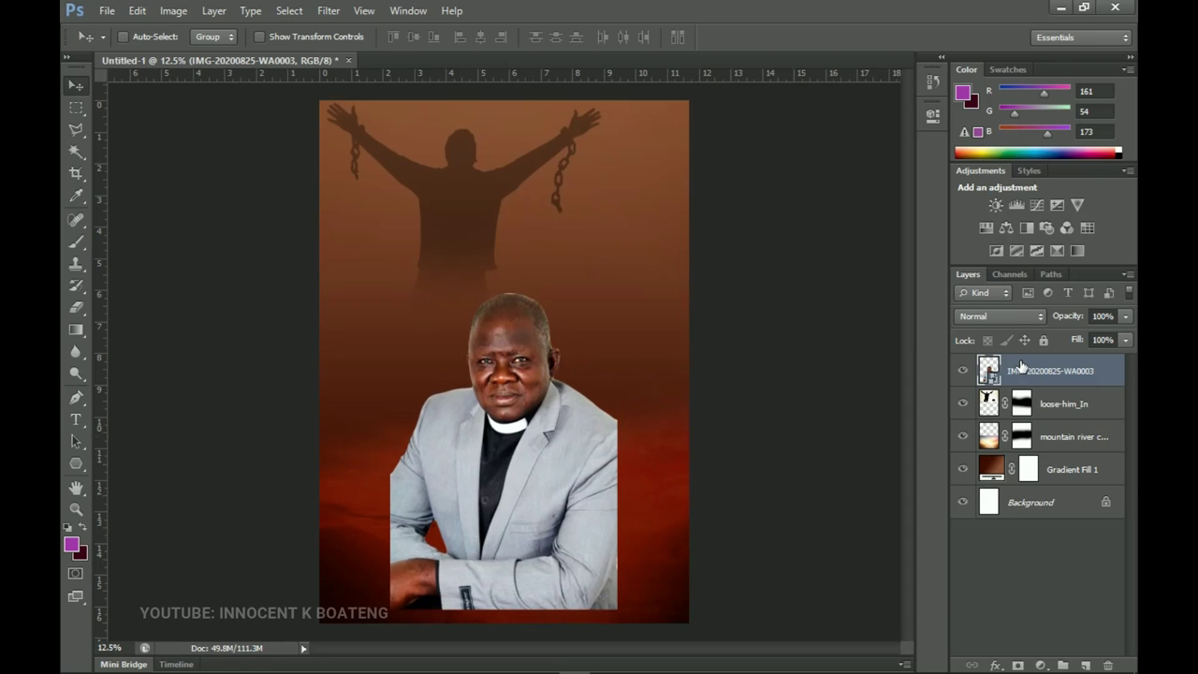
pyautogui.rightClick(1021, 366)
pyautogui.click(904, 261)
# Add a layer mask to the portrait and fade its lower body with a smaller black brush.
pyautogui.click(1017, 664)
pyautogui.press('b')
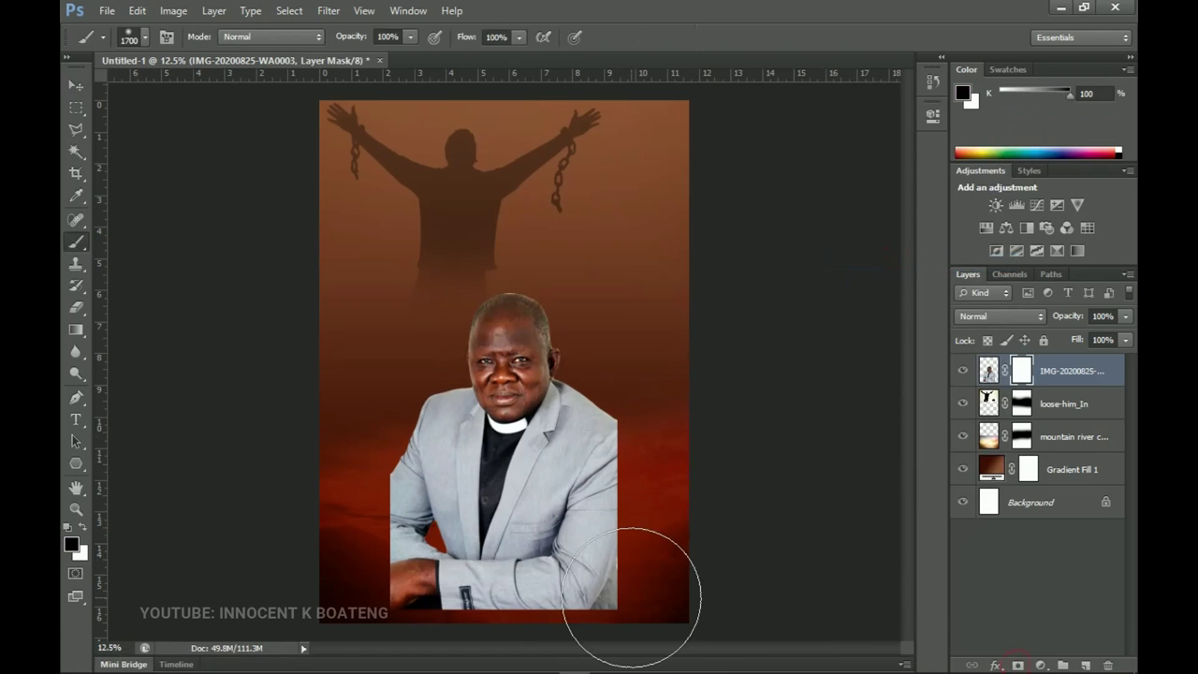
pyautogui.press('[')
pyautogui.press('[')
pyautogui.press('[')
pyautogui.press('[')
pyautogui.press('[')
pyautogui.press('[')
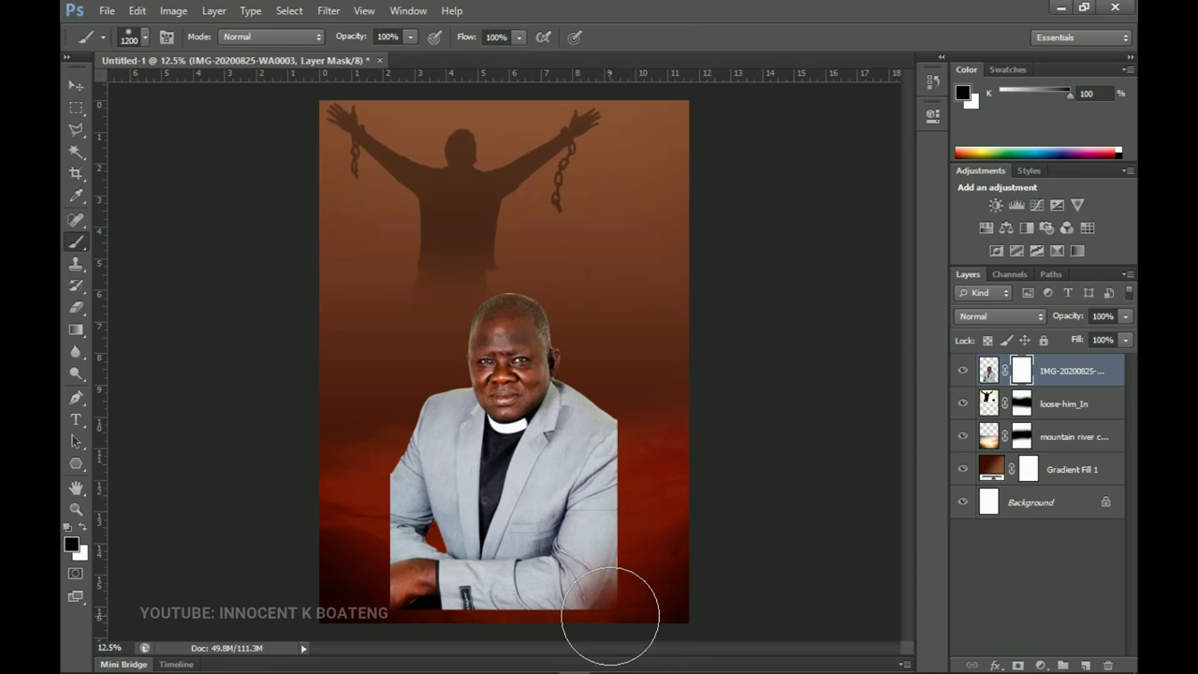
pyautogui.moveTo(618, 616)
pyautogui.mouseDown()
pyautogui.moveTo(385, 590)
pyautogui.moveTo(399, 579)
pyautogui.moveTo(475, 599)
pyautogui.moveTo(629, 590)
pyautogui.moveTo(617, 561)
pyautogui.moveTo(593, 574)
pyautogui.moveTo(406, 559)
pyautogui.moveTo(383, 538)
pyautogui.mouseUp()
# Zoom in to soften the suit's hard left edge on the mask, then zoom back out.
pyautogui.hotkey('ctrl', '+')
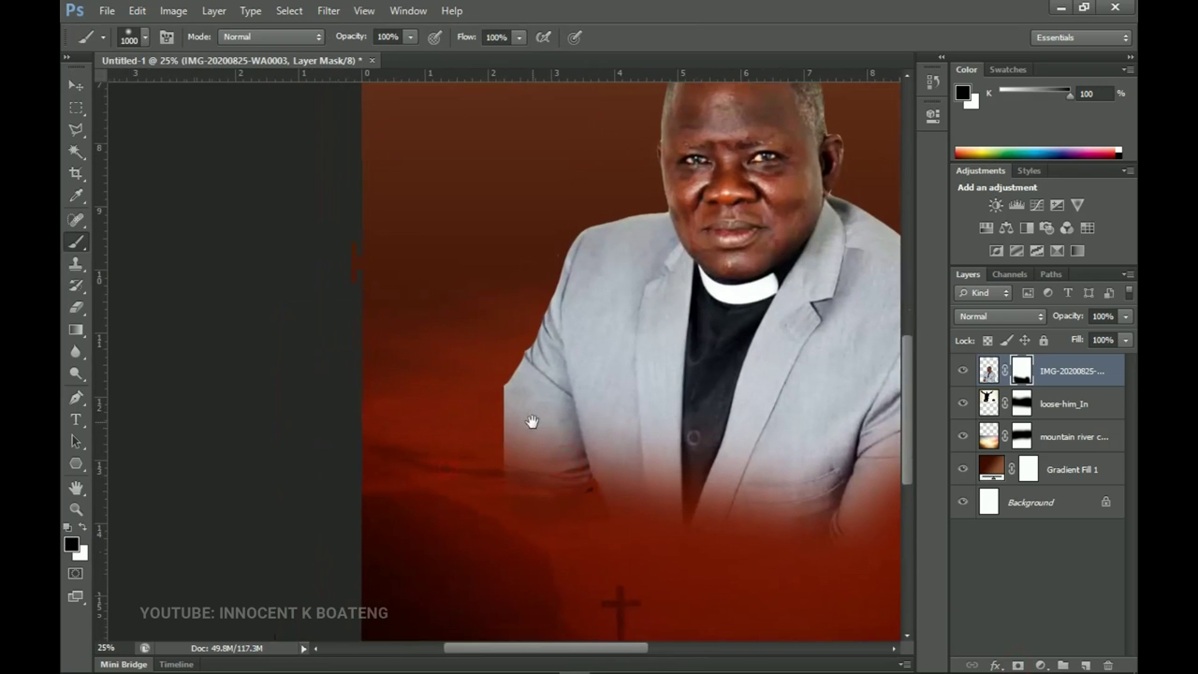
pyautogui.press('z')
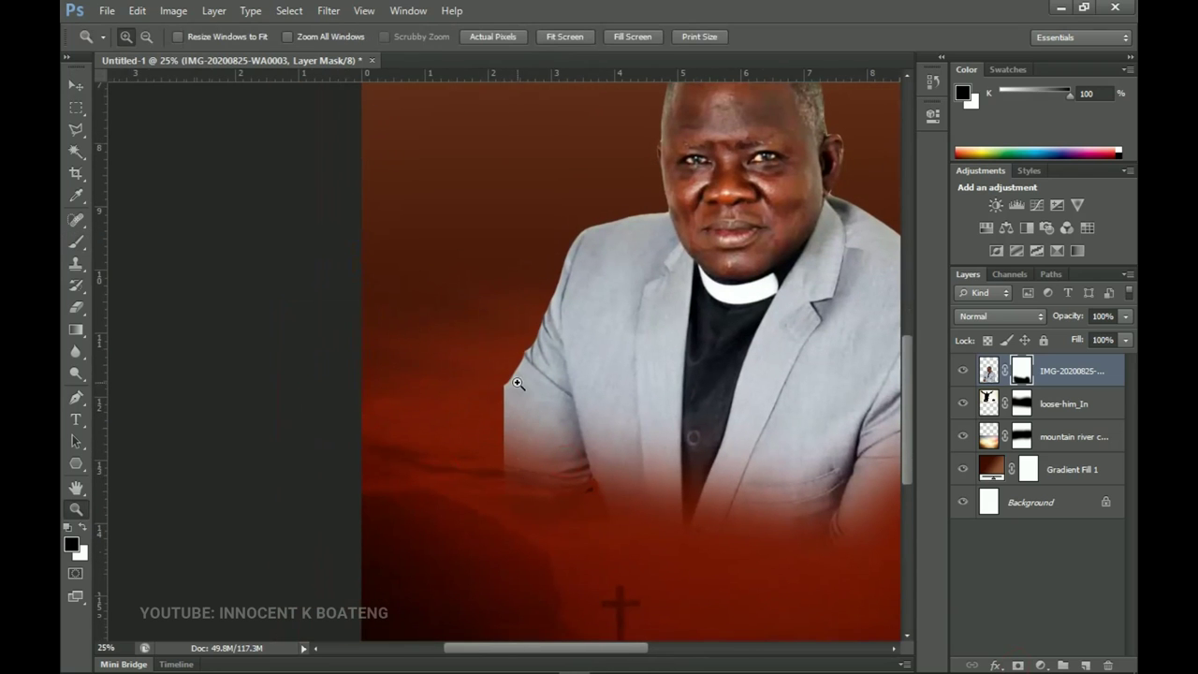
pyautogui.press('b')
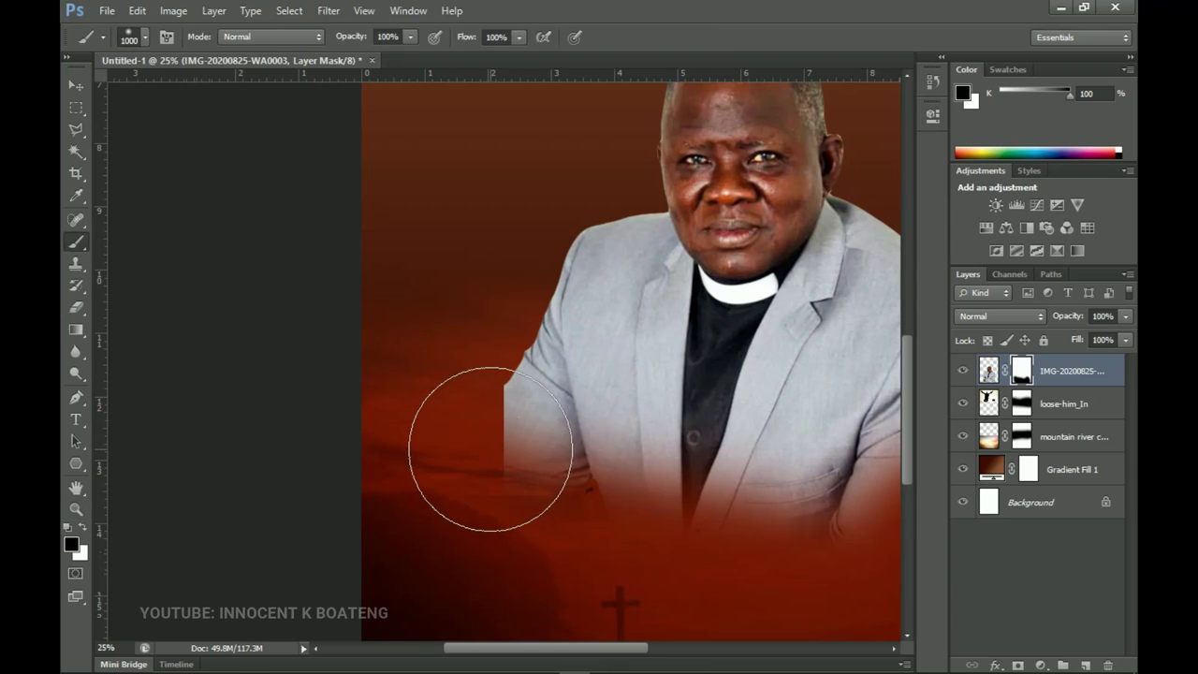
pyautogui.press('[')
pyautogui.press('[')
pyautogui.press('[')
pyautogui.press('[')
pyautogui.press('[')
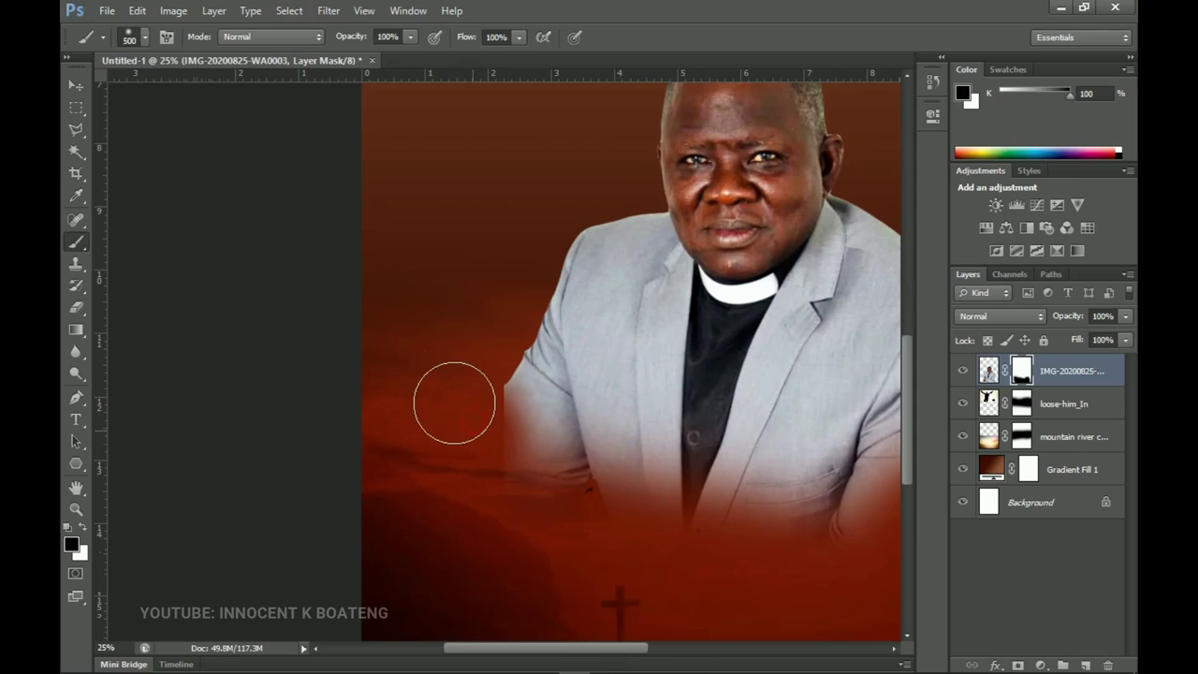
pyautogui.moveTo(480, 403)
pyautogui.mouseDown()
pyautogui.moveTo(480, 476)
pyautogui.moveTo(523, 496)
pyautogui.mouseUp()
pyautogui.hscroll(5, 402, 471)
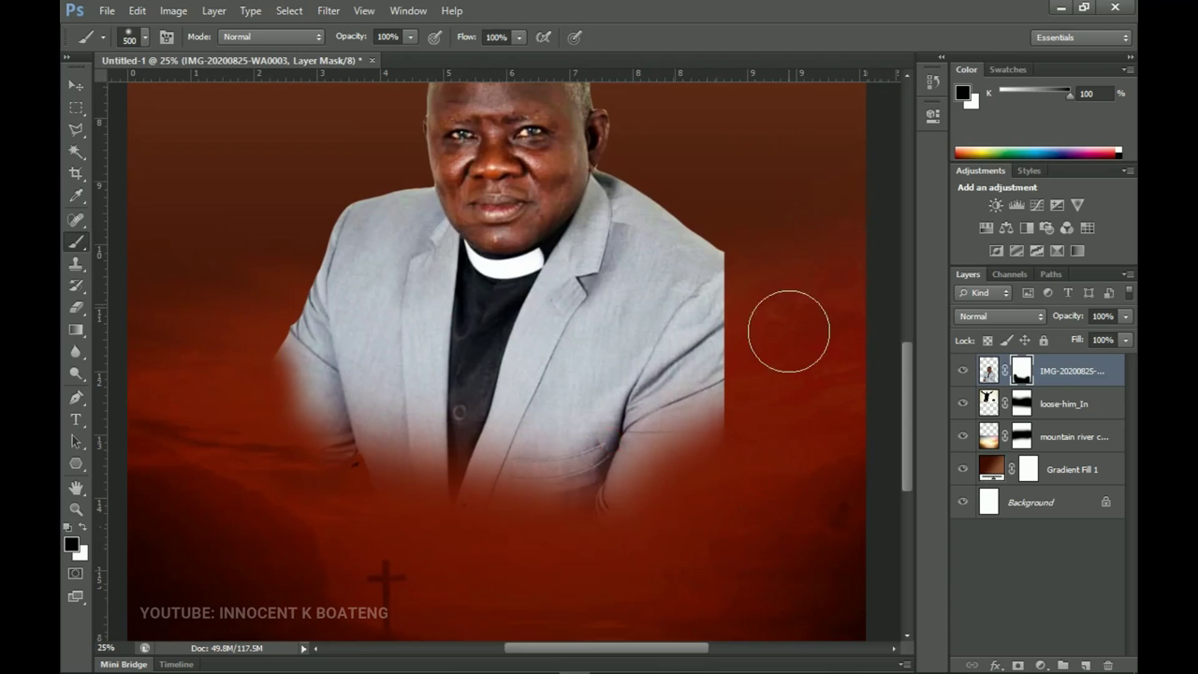
pyautogui.press('z')
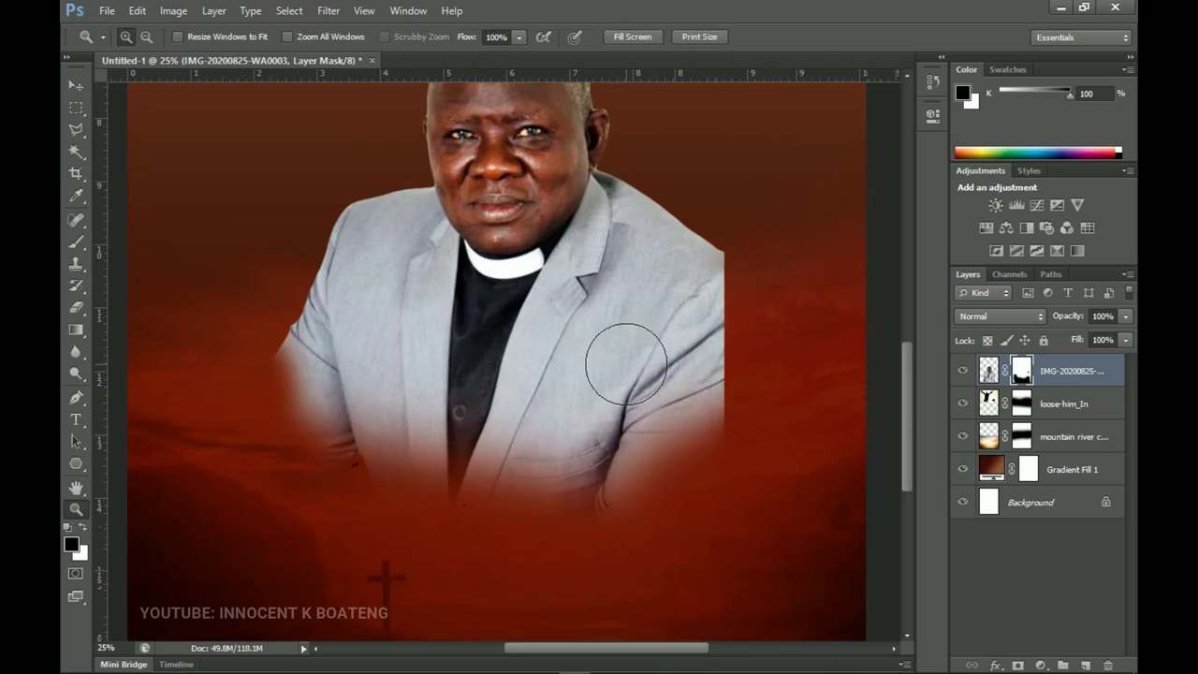
pyautogui.keyDown('alt'); pyautogui.click(639, 400); pyautogui.keyUp('alt')
pyautogui.keyDown('alt'); pyautogui.click(634, 402); pyautogui.keyUp('alt')
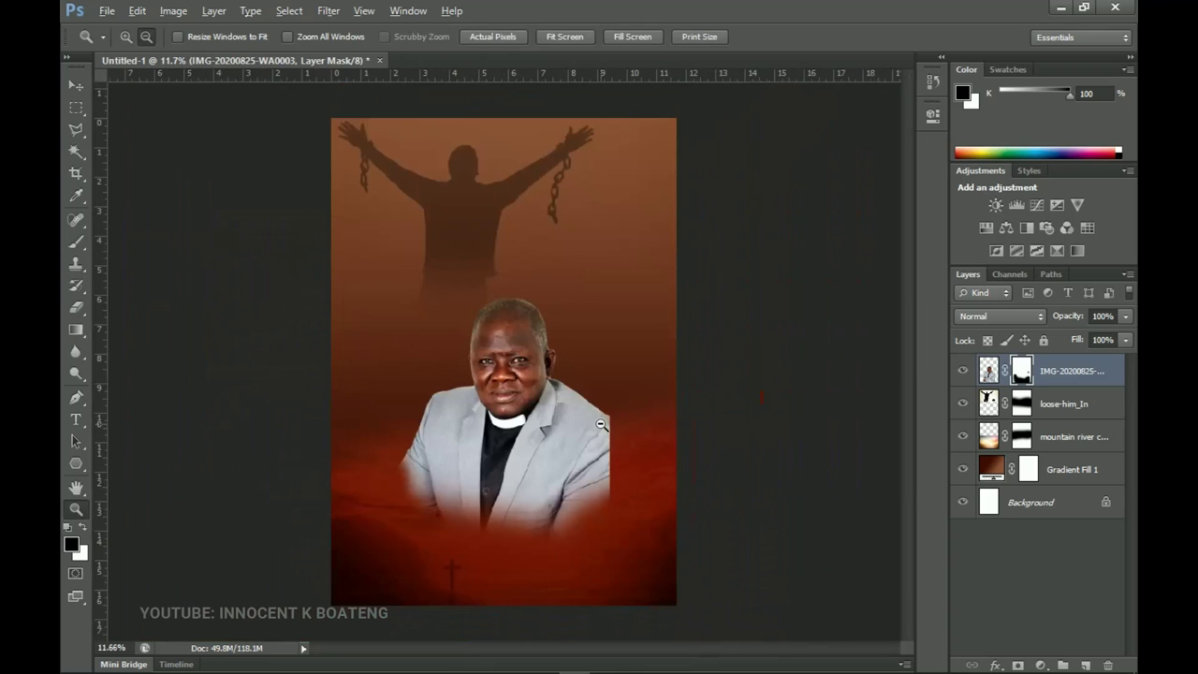
pyautogui.press('b')
pyautogui.click(988, 371)
pyautogui.click(987, 447)
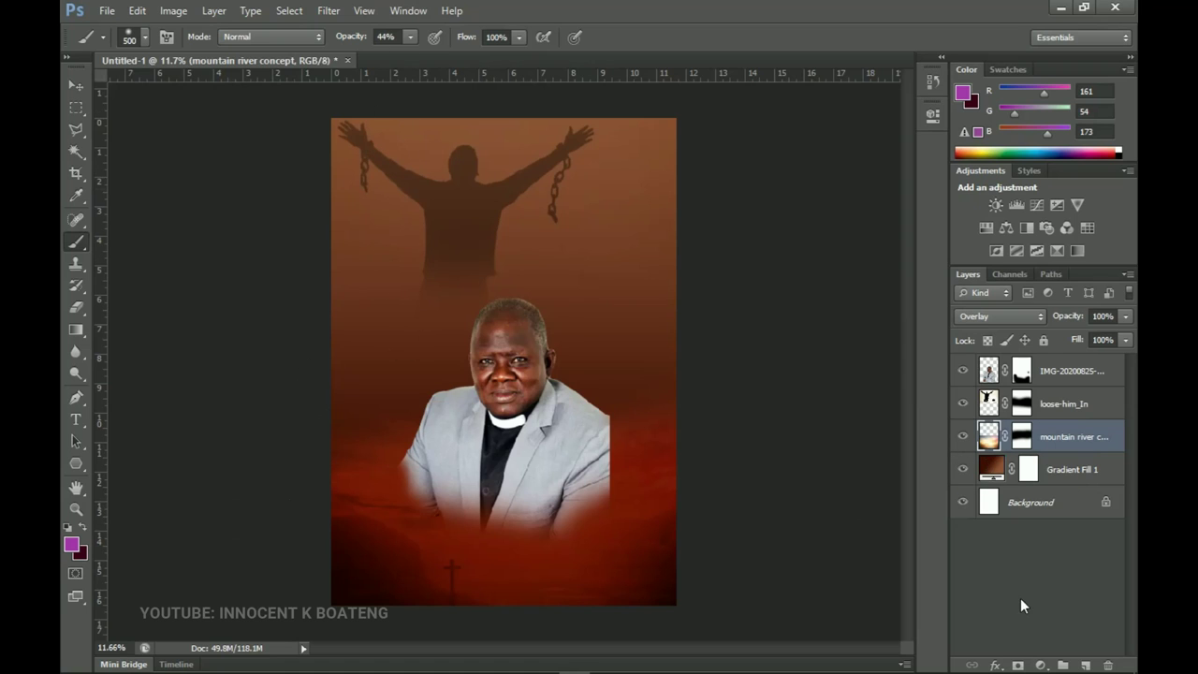
# Compare the mountain river texture on and off, then lower its opacity to 44%.
pyautogui.click(963, 438)
pyautogui.click(963, 437)
pyautogui.click(1052, 409)
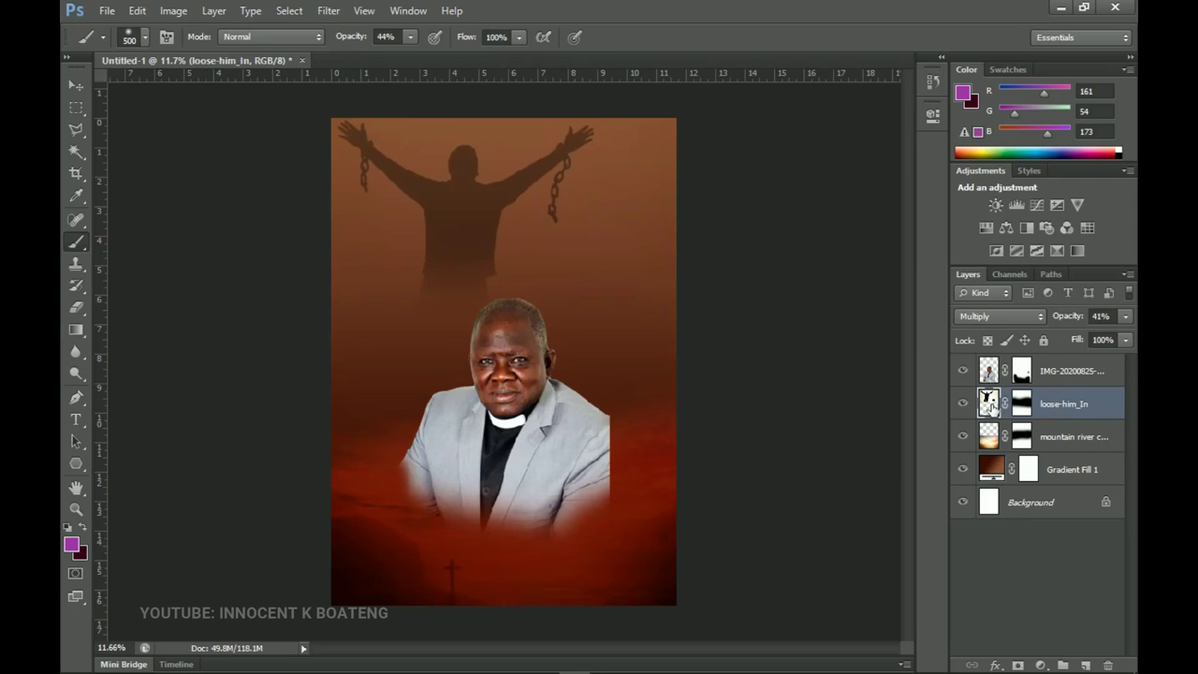
pyautogui.click(1048, 436)
pyautogui.moveTo(1077, 321); pyautogui.dragTo(1031, 323)
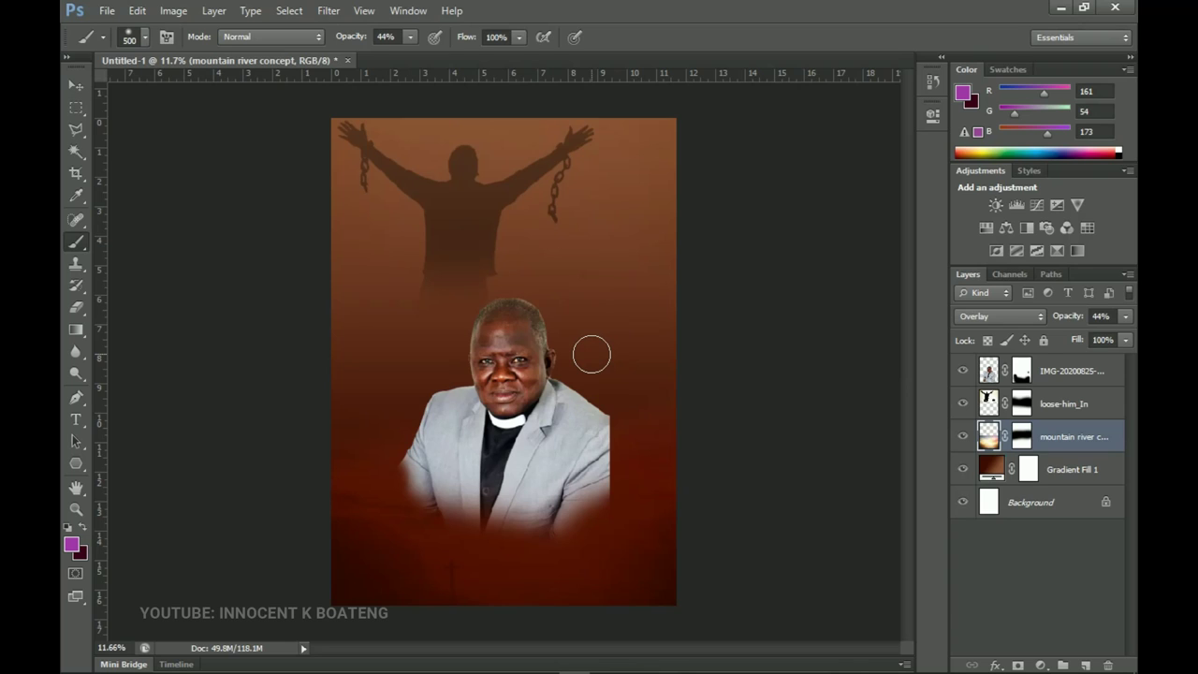
# Select the portrait layer and bring up the Loose Him folder in File Explorer.
pyautogui.click(1053, 407)
pyautogui.click(1067, 384)
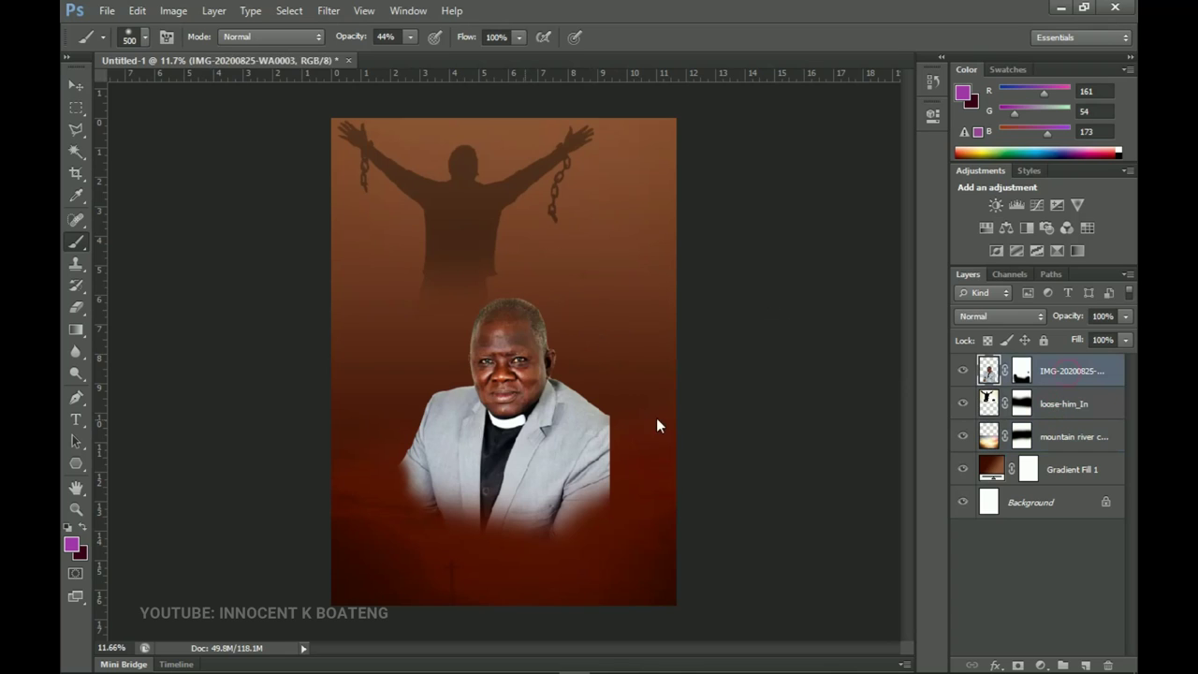
pyautogui.click(169, 661)
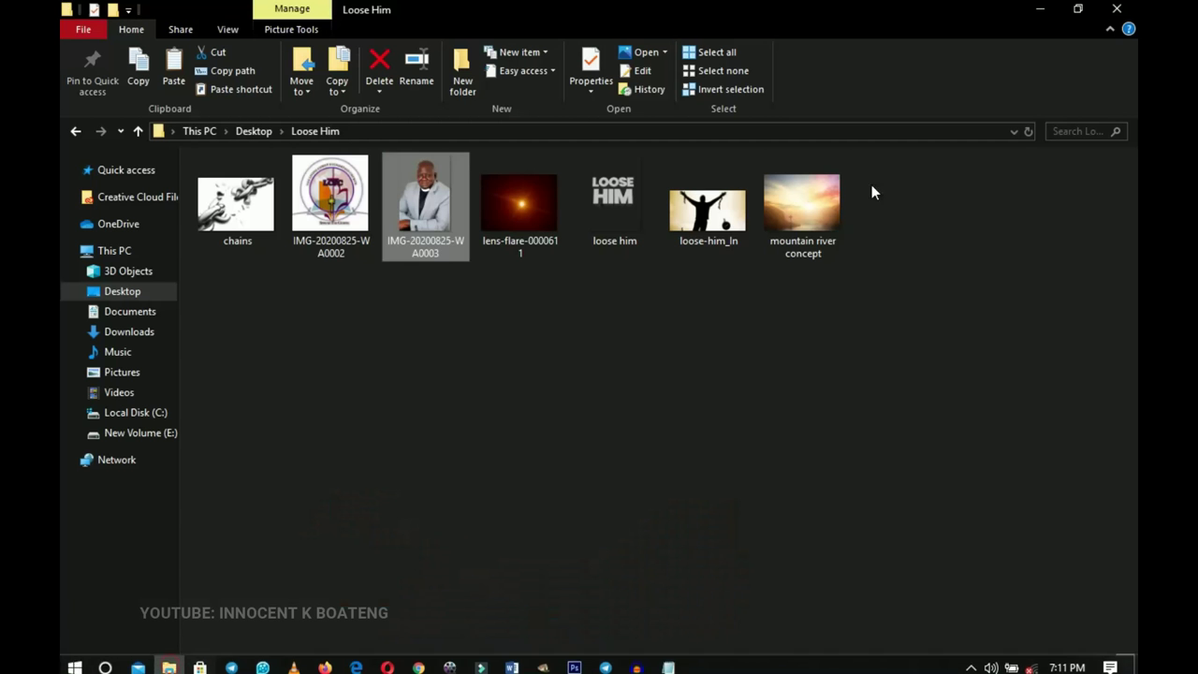
# Place the 'loose him' title image into the poster at 126% and raise it toward the top.
pyautogui.moveTo(611, 213); pyautogui.dragTo(507, 258)
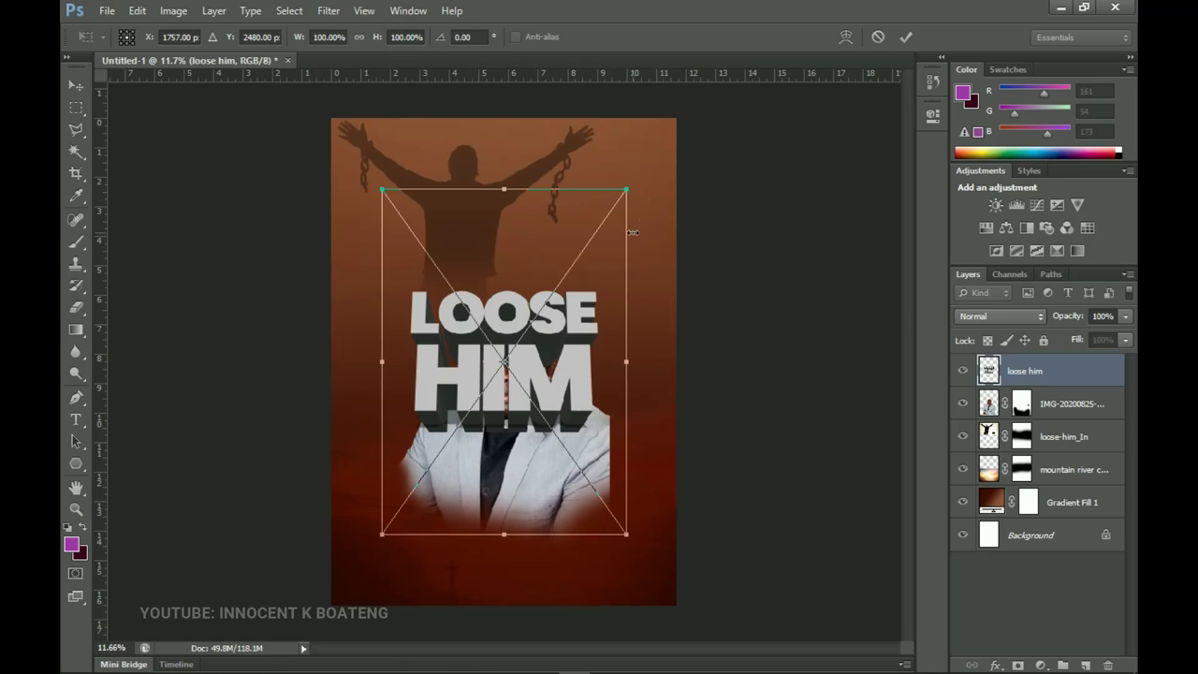
pyautogui.moveTo(625, 189); pyautogui.dragTo(668, 155)
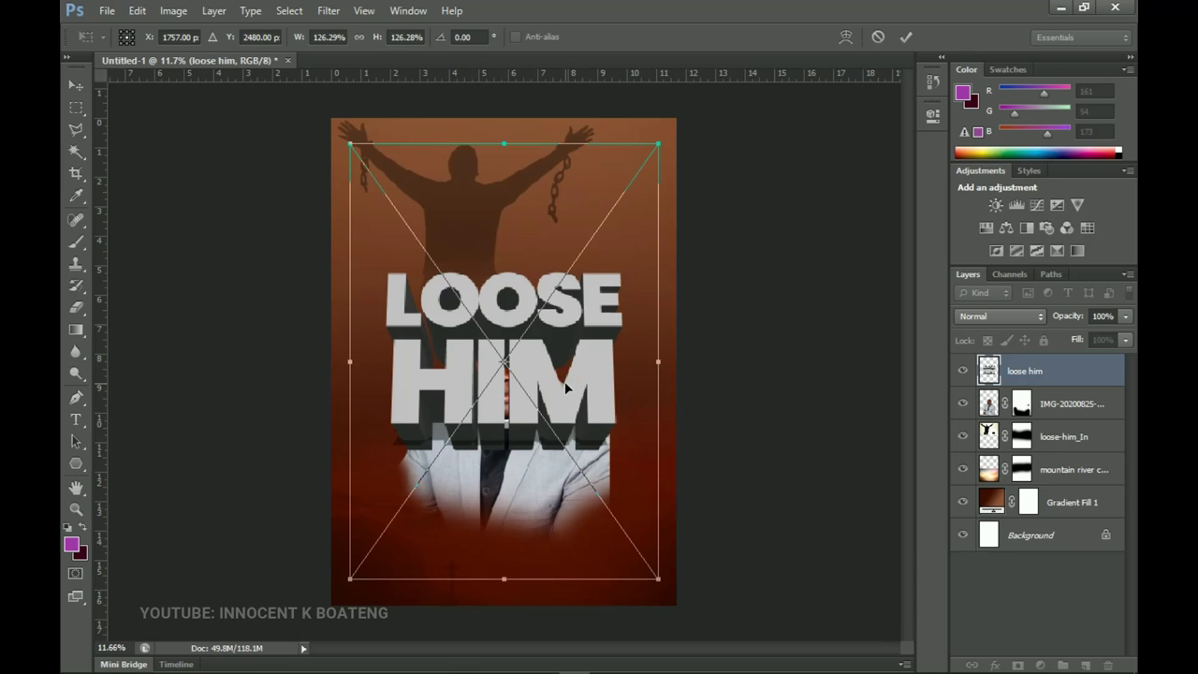
pyautogui.press('b')
pyautogui.press('Return')
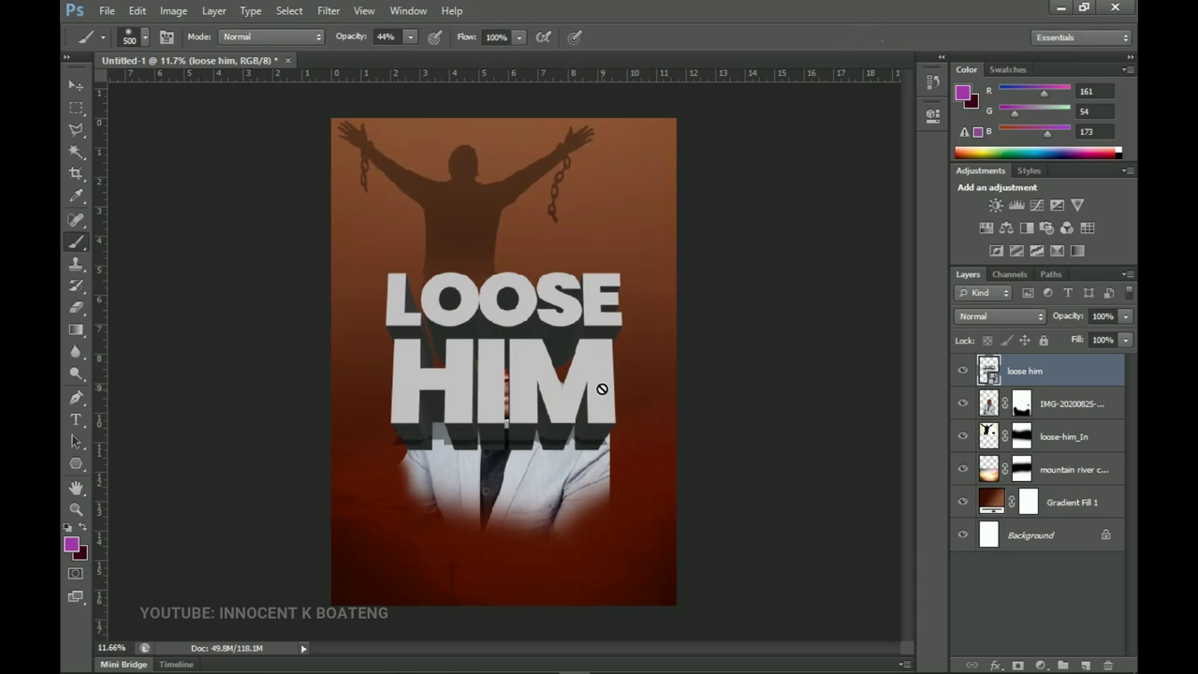
pyautogui.press('v')
pyautogui.moveTo(575, 412); pyautogui.dragTo(559, 303)
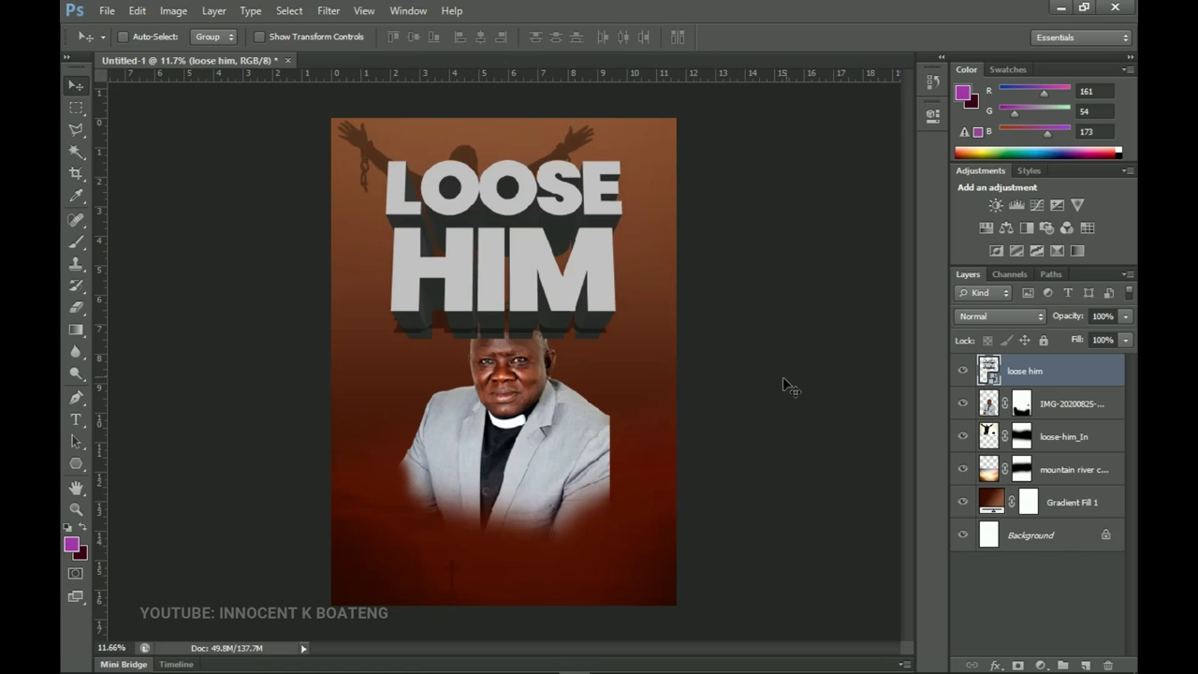
# Move the title layer beneath the portrait layer and centre it horizontally on the canvas.
pyautogui.click(1055, 372)
pyautogui.moveTo(1049, 376); pyautogui.dragTo(1048, 422)
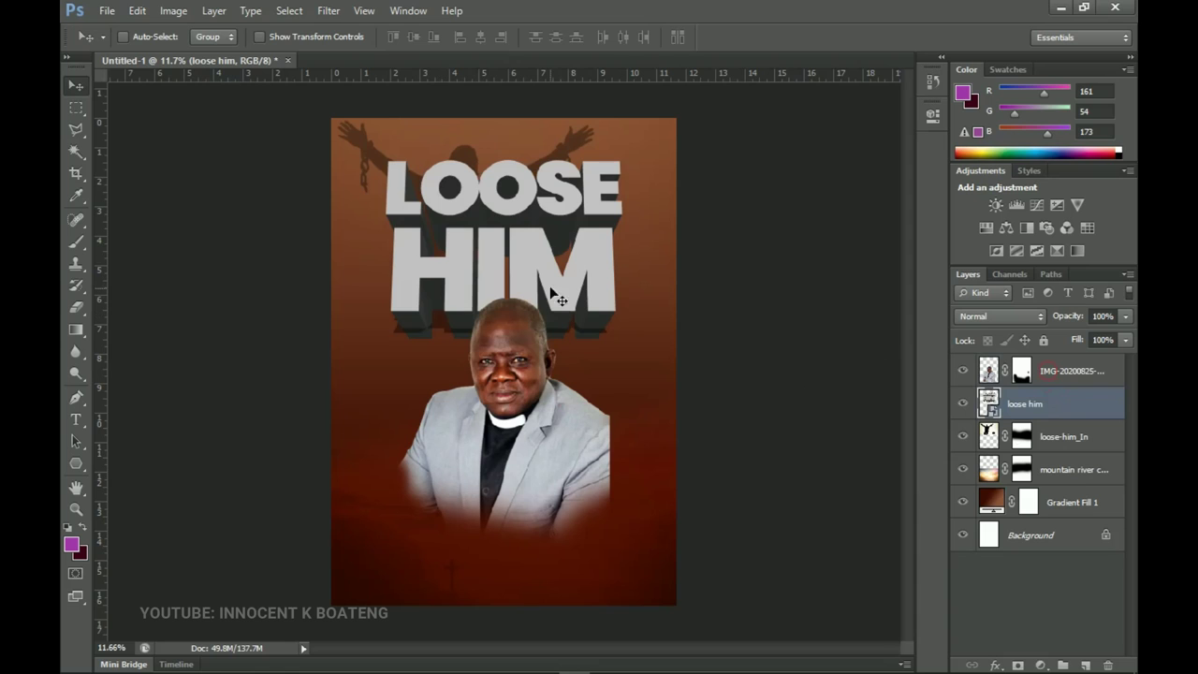
pyautogui.hotkey('ctrl', 'a')
pyautogui.click(480, 37)
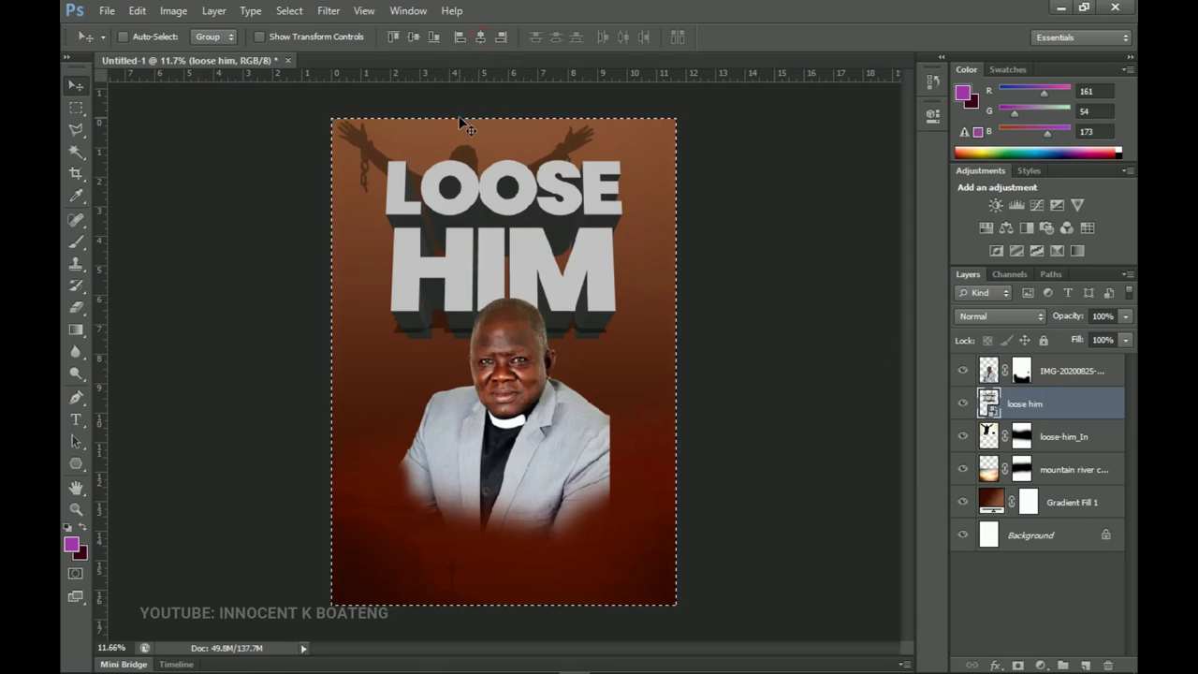
pyautogui.hotkey('ctrl', 'd')
# Enlarge the title to about 132% and lower it so the pastor's head overlaps HIM.
pyautogui.hotkey('ctrl', 't')
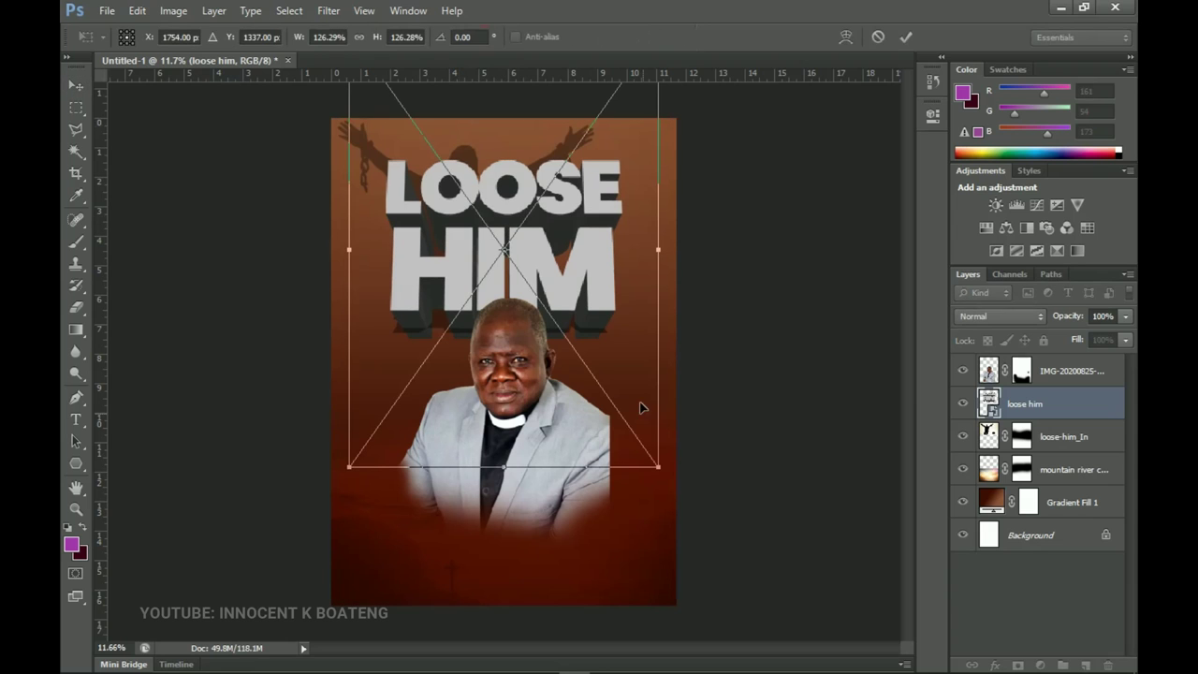
pyautogui.moveTo(654, 475); pyautogui.dragTo(665, 484)
pyautogui.press('Return')
pyautogui.moveTo(607, 259); pyautogui.dragTo(605, 289)
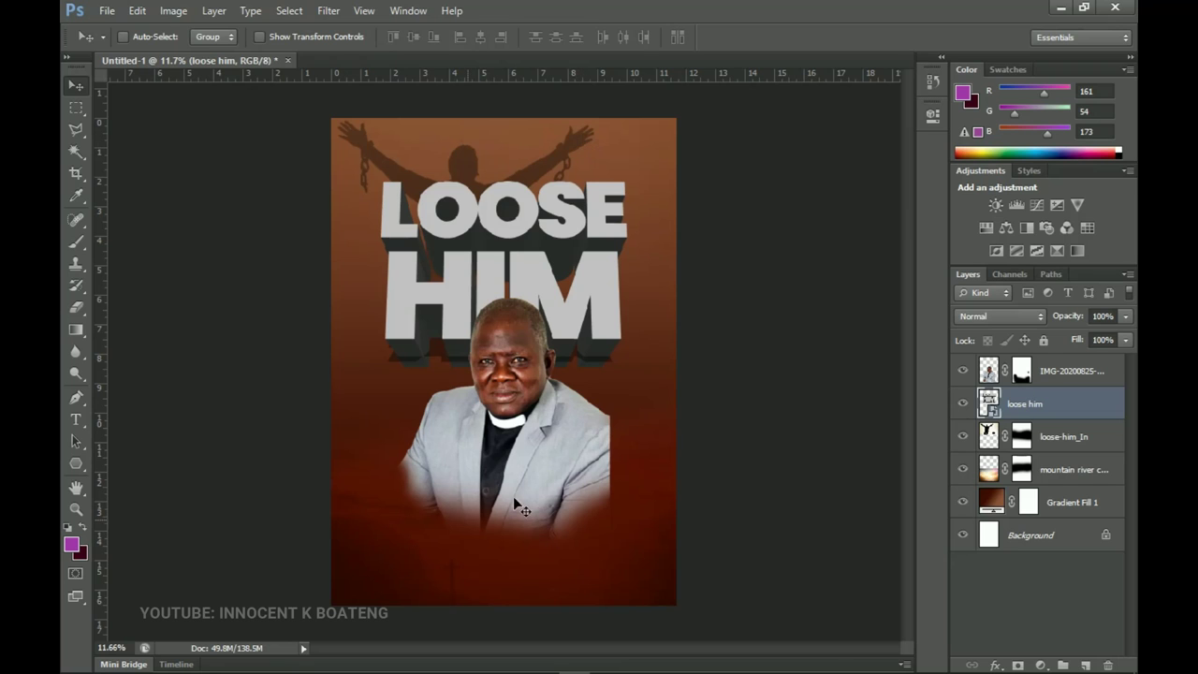
pyautogui.click(169, 660)
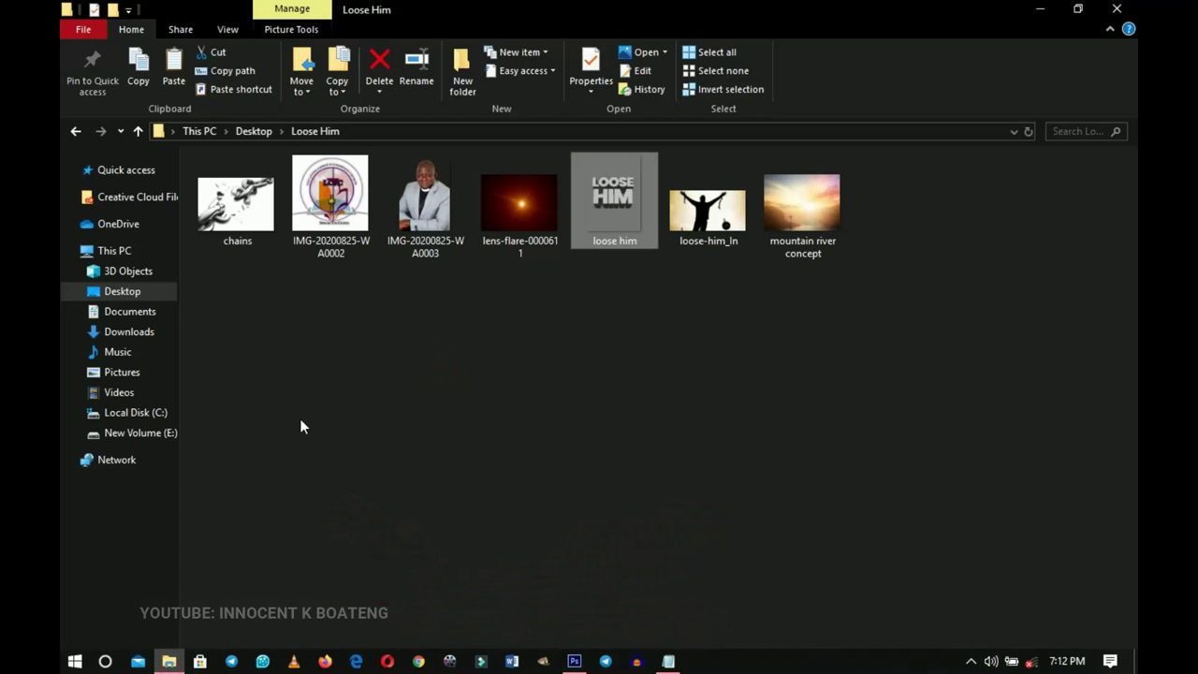
# Open the chains image from the Loose Him folder in Photoshop as chains.jpg.
pyautogui.click(232, 213)
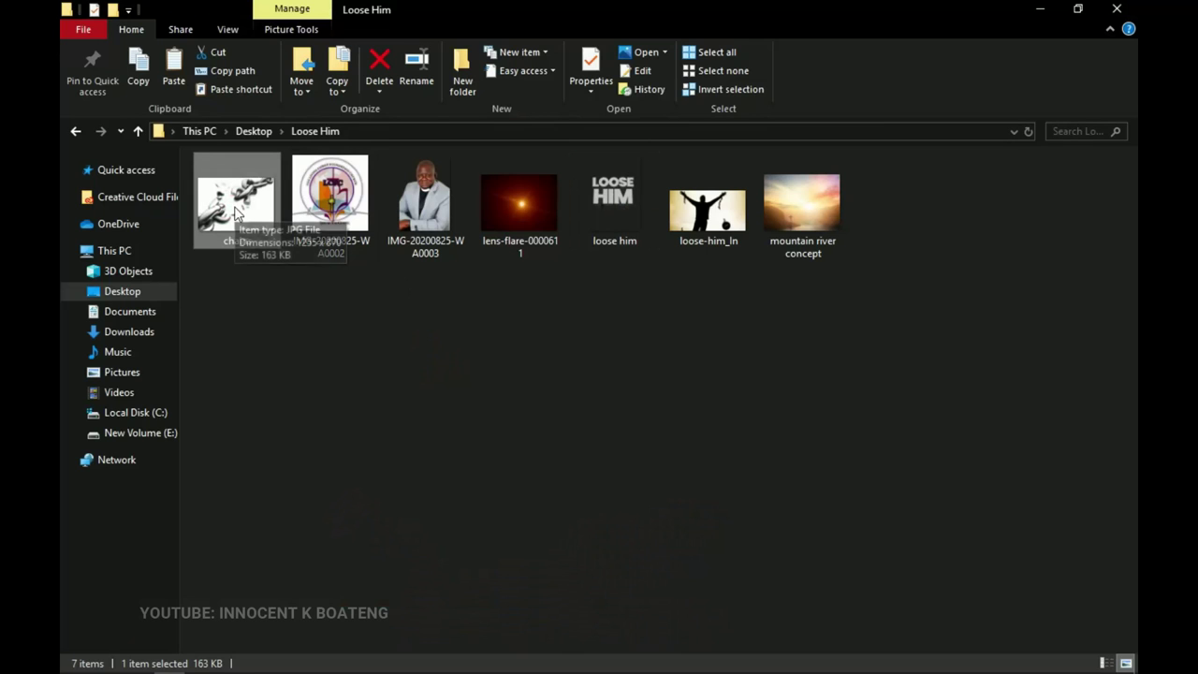
pyautogui.moveTo(236, 214); pyautogui.dragTo(1039, 573)
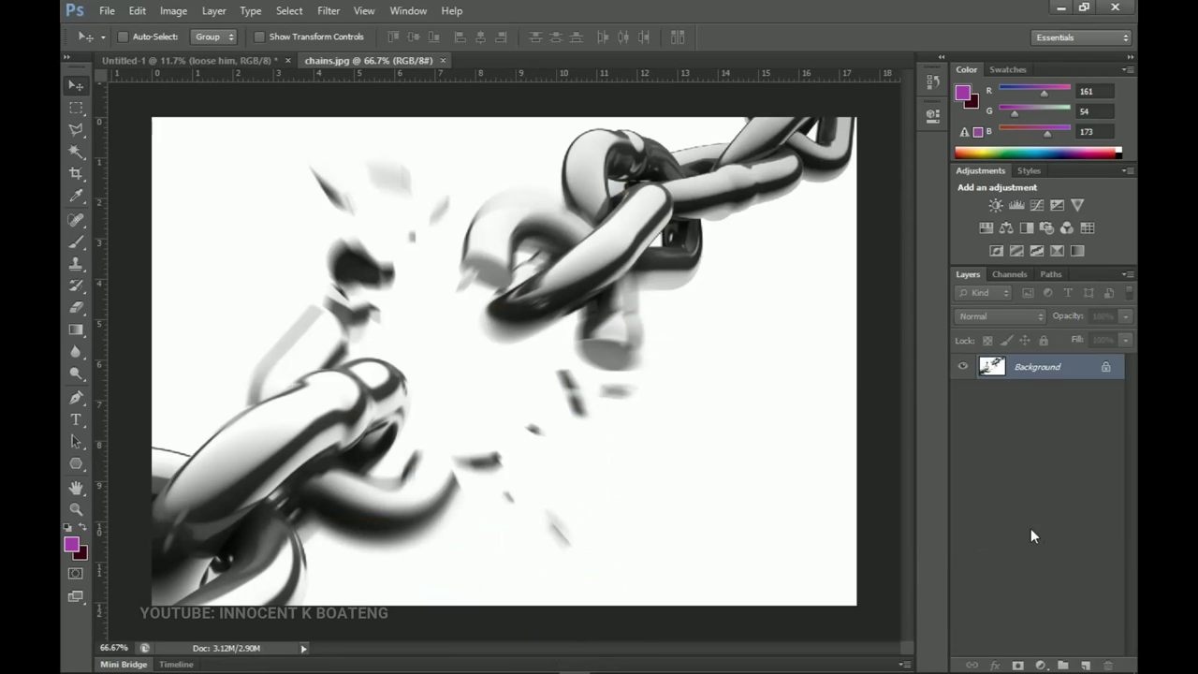
# Unlock the chains background as Layer 0 and delete its white background with the Magic Wand.
pyautogui.doubleClick(1056, 368)
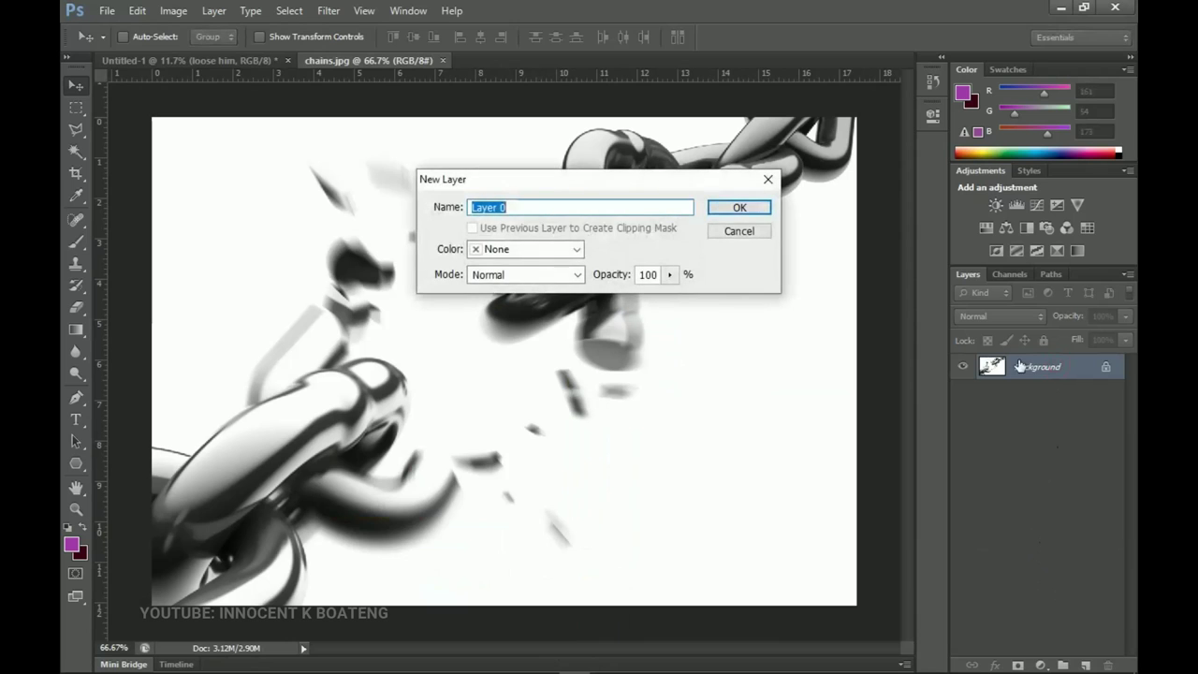
pyautogui.press('Return')
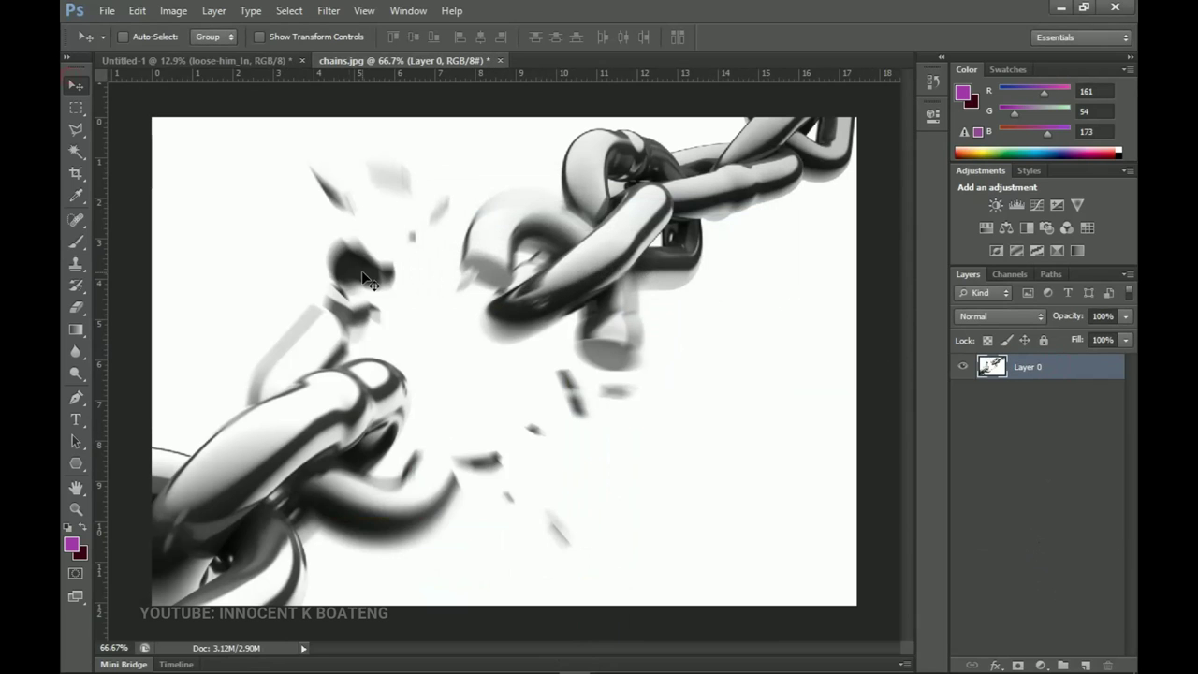
pyautogui.click(76, 173)
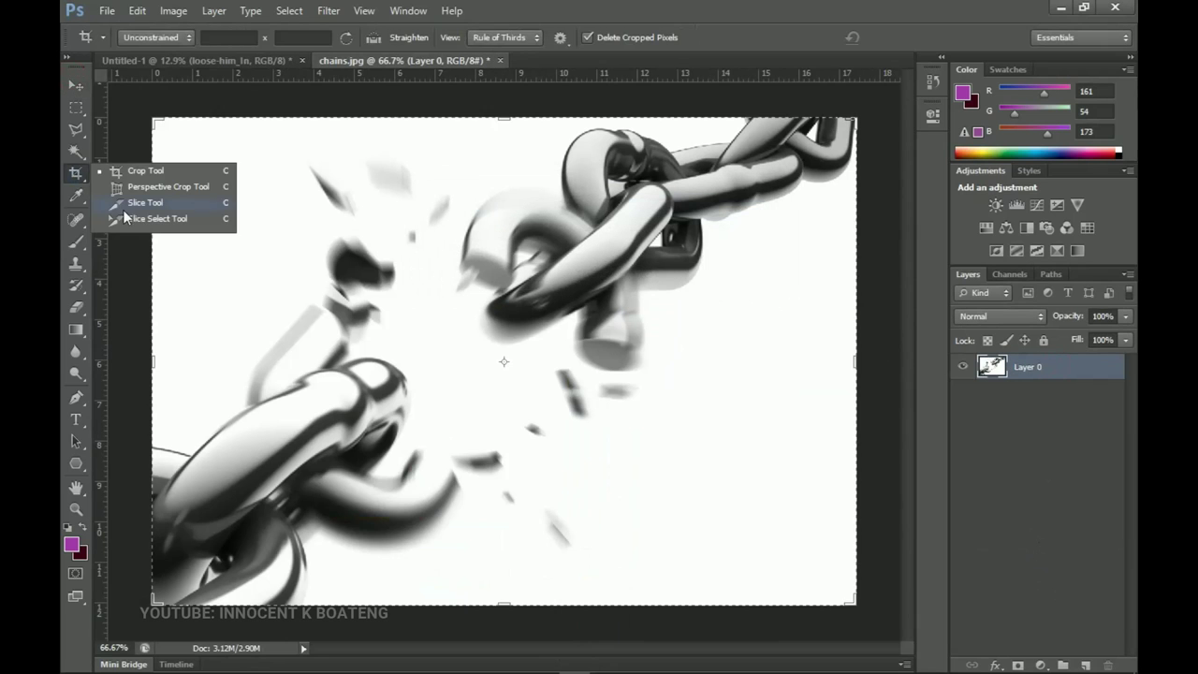
pyautogui.click(75, 151)
pyautogui.click(157, 167)
pyautogui.click(281, 239)
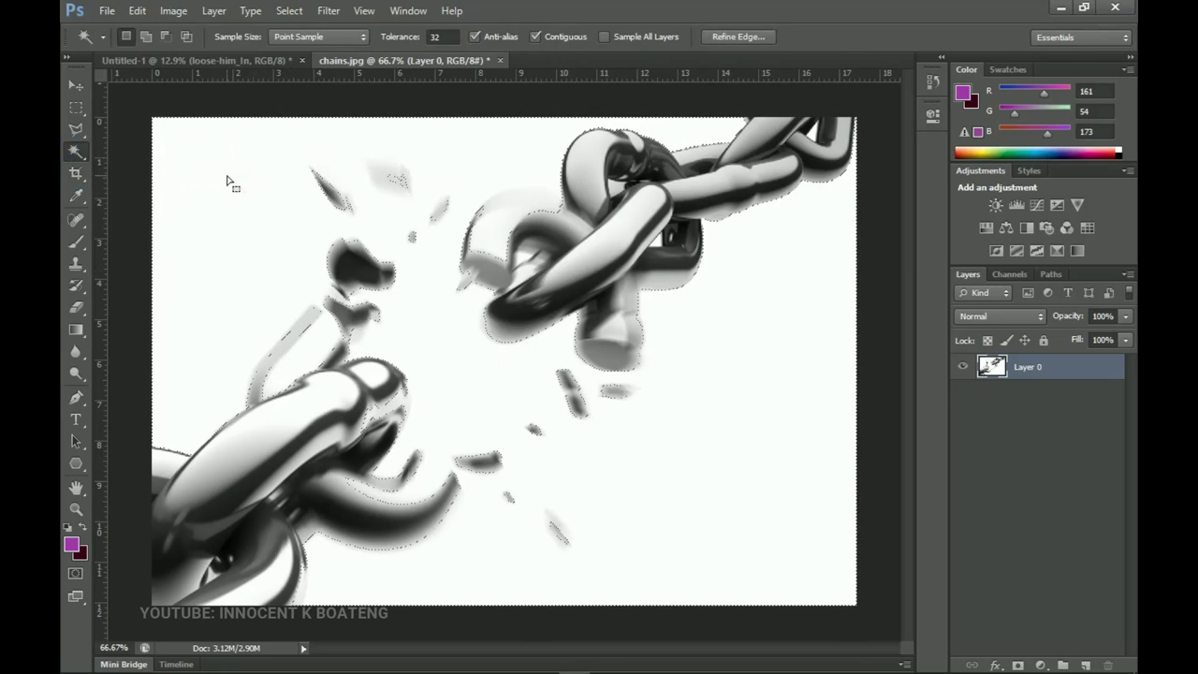
pyautogui.press('Delete')
pyautogui.hotkey('ctrl', 'd')
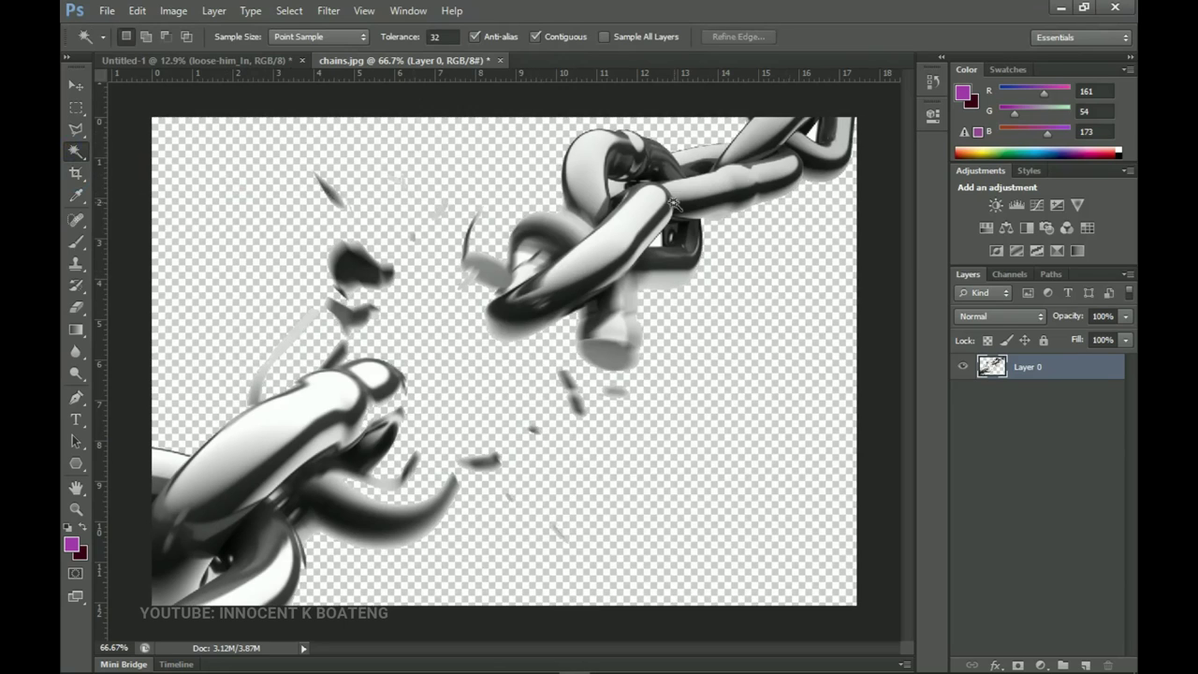
# Outline the right-hand chain piece with the Polygonal Lasso and copy it to a new layer.
pyautogui.click(813, 132)
pyautogui.hotkey('ctrl', 'd')
pyautogui.click(77, 130)
pyautogui.click(414, 109)
pyautogui.click(448, 365)
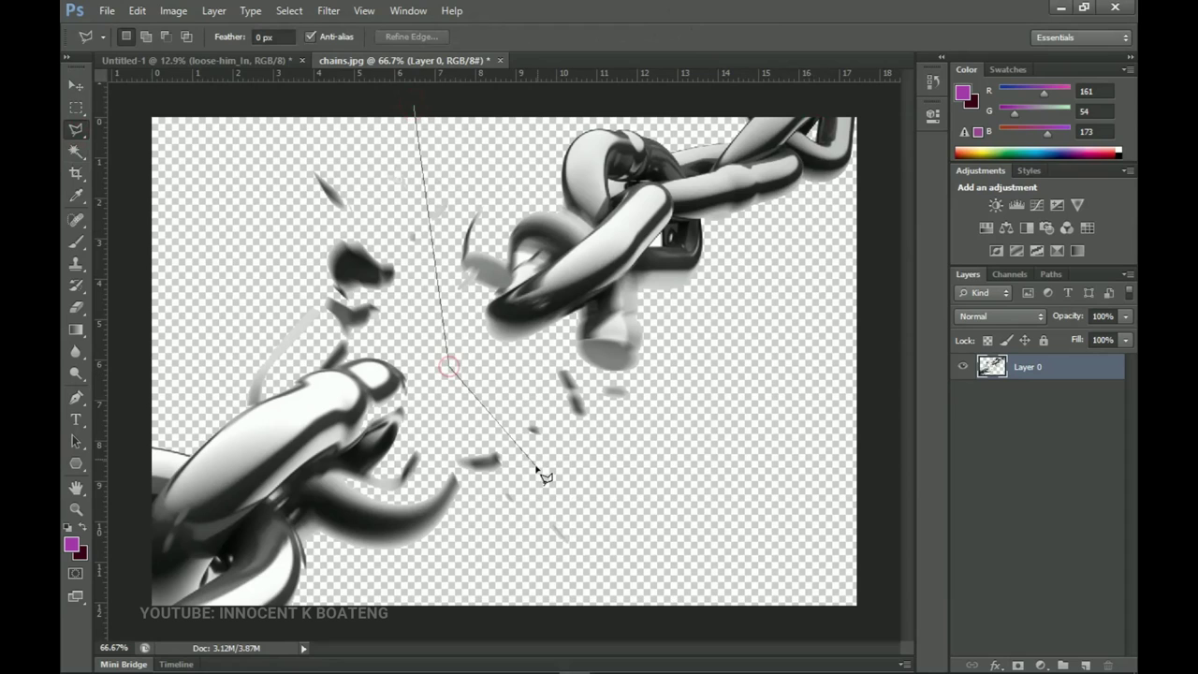
pyautogui.click(562, 428)
pyautogui.click(805, 533)
pyautogui.click(897, 264)
pyautogui.click(880, 96)
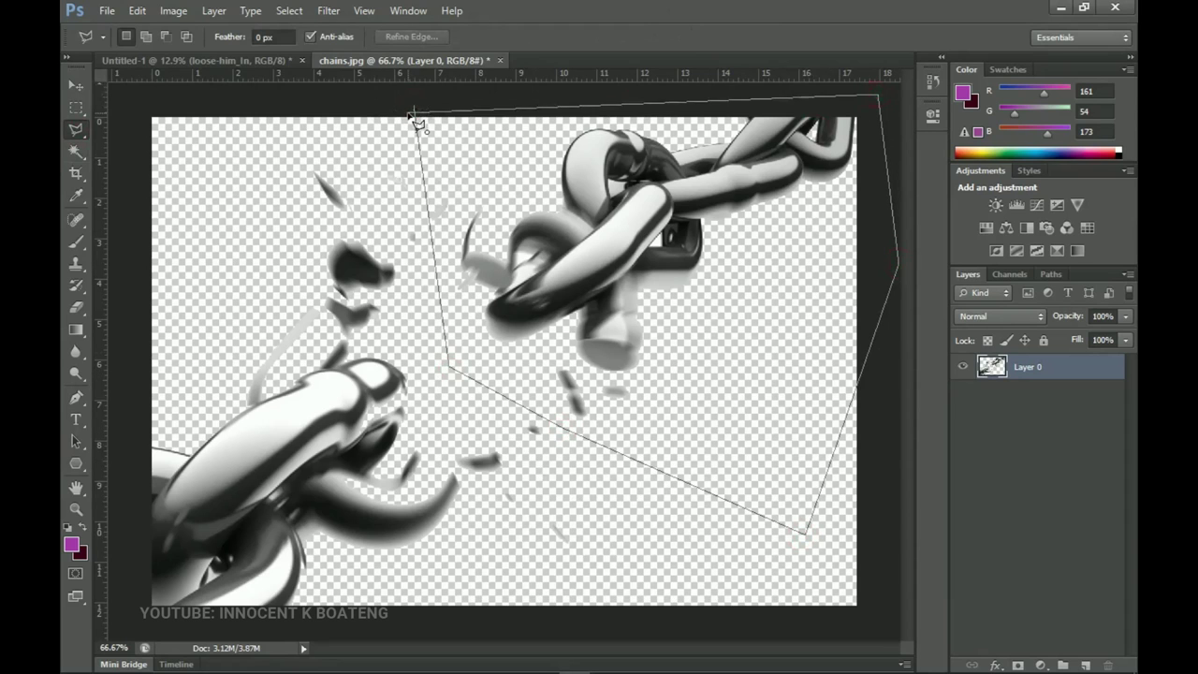
pyautogui.click(415, 111)
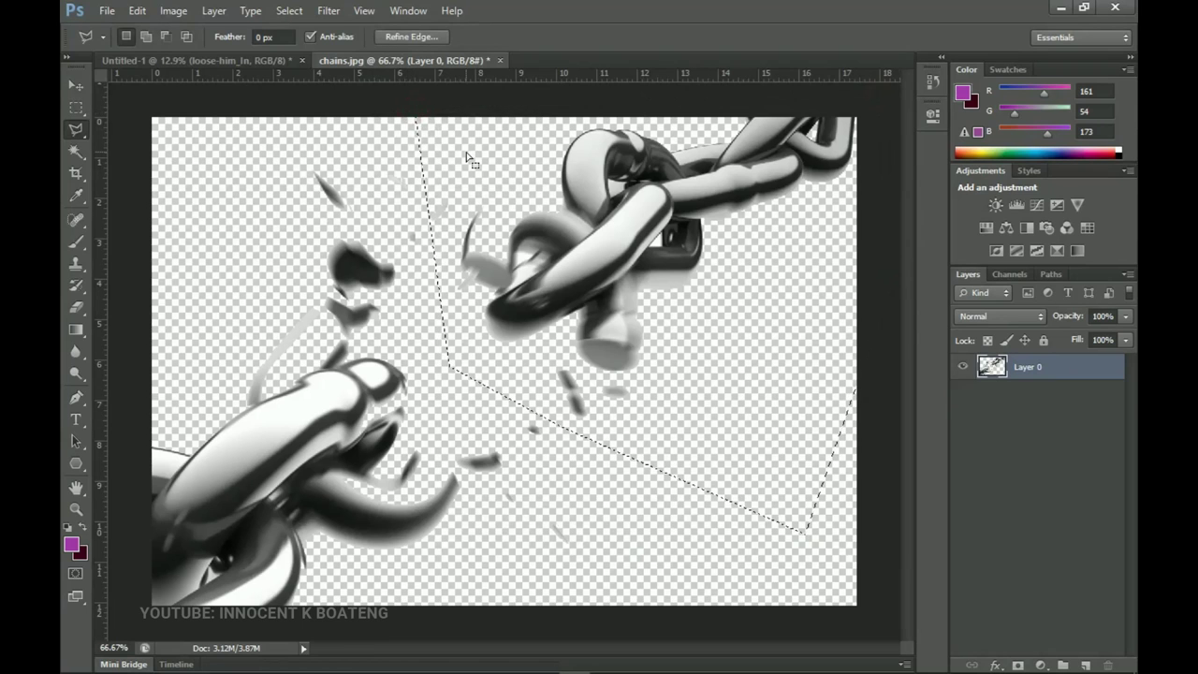
pyautogui.hotkey('ctrl', 'j')
# Drag the chain piece layer into the poster document beside HIM.
pyautogui.press('e')
pyautogui.press('v')
pyautogui.moveTo(320, 128); pyautogui.dragTo(611, 245)
pyautogui.moveTo(583, 378); pyautogui.dragTo(655, 404)
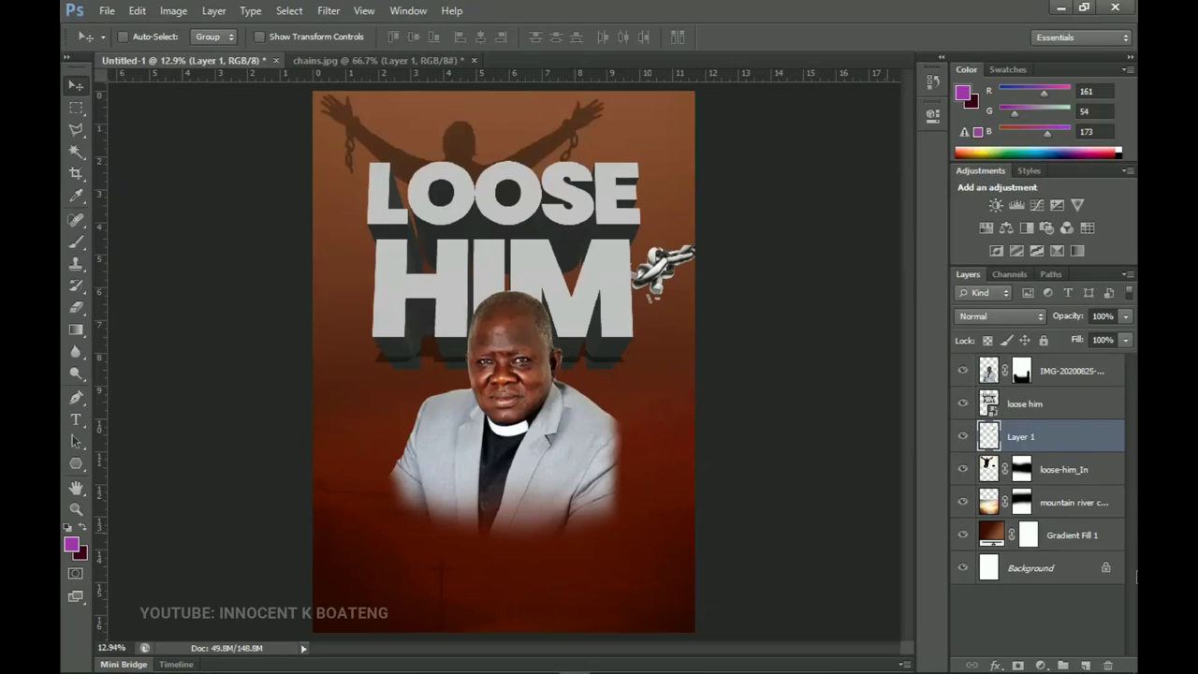
# Scale the chain piece layer up to about 162%.
pyautogui.click(1039, 404)
pyautogui.click(1046, 437)
pyautogui.hotkey('ctrl', 't')
pyautogui.moveTo(708, 246); pyautogui.dragTo(730, 227)
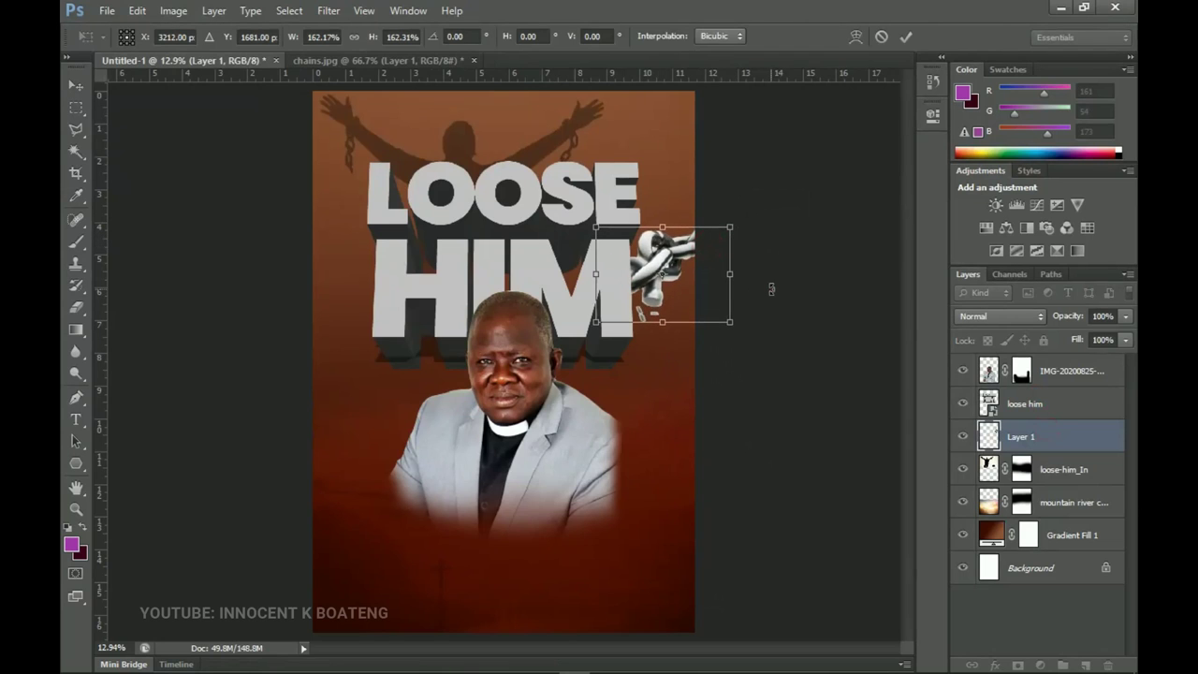
pyautogui.press('Return')
# Fit the chain against HIM's right edge, then duplicate the chain layer.
pyautogui.moveTo(717, 311); pyautogui.dragTo(707, 317)
pyautogui.press('z')
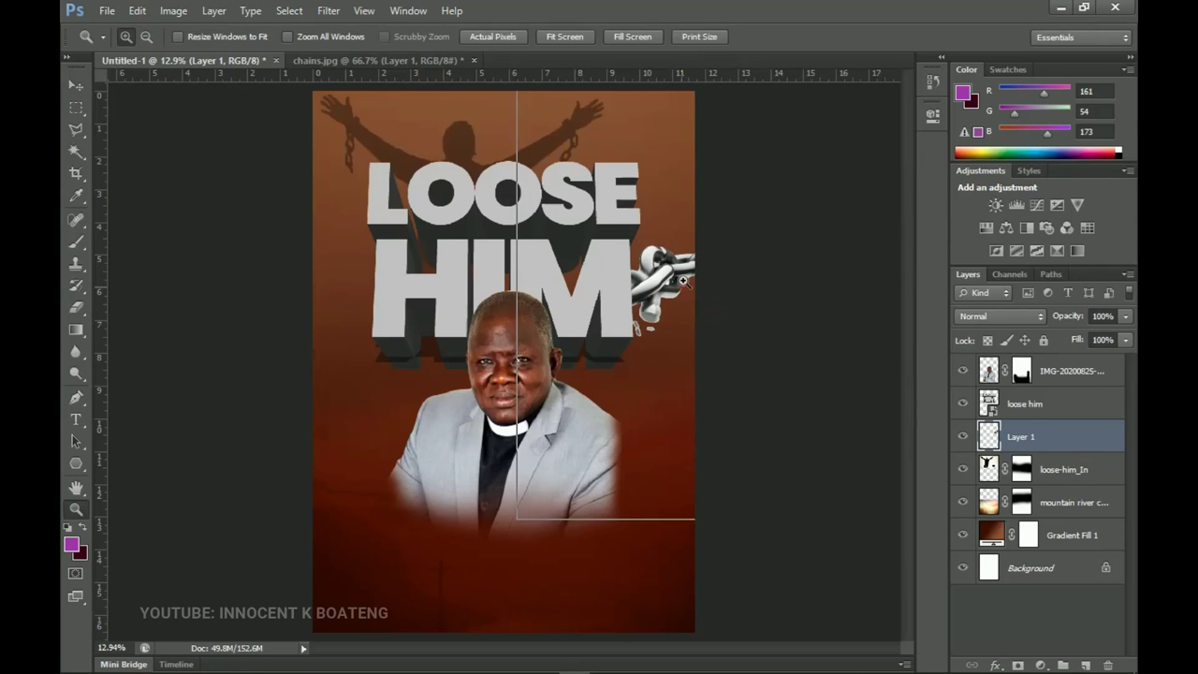
pyautogui.click(683, 280)
pyautogui.press('v')
pyautogui.moveTo(644, 266); pyautogui.dragTo(638, 289)
pyautogui.hotkey('ctrl', '-')
pyautogui.press('z')
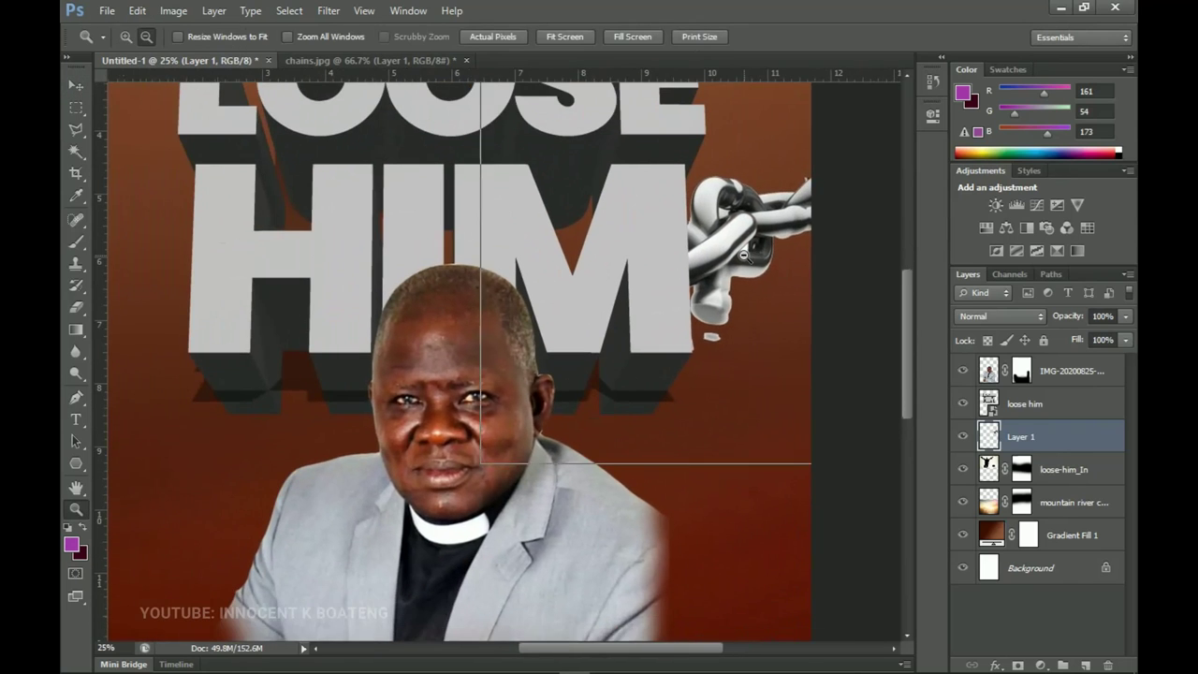
pyautogui.hotkey('ctrl', '-')
pyautogui.press('v')
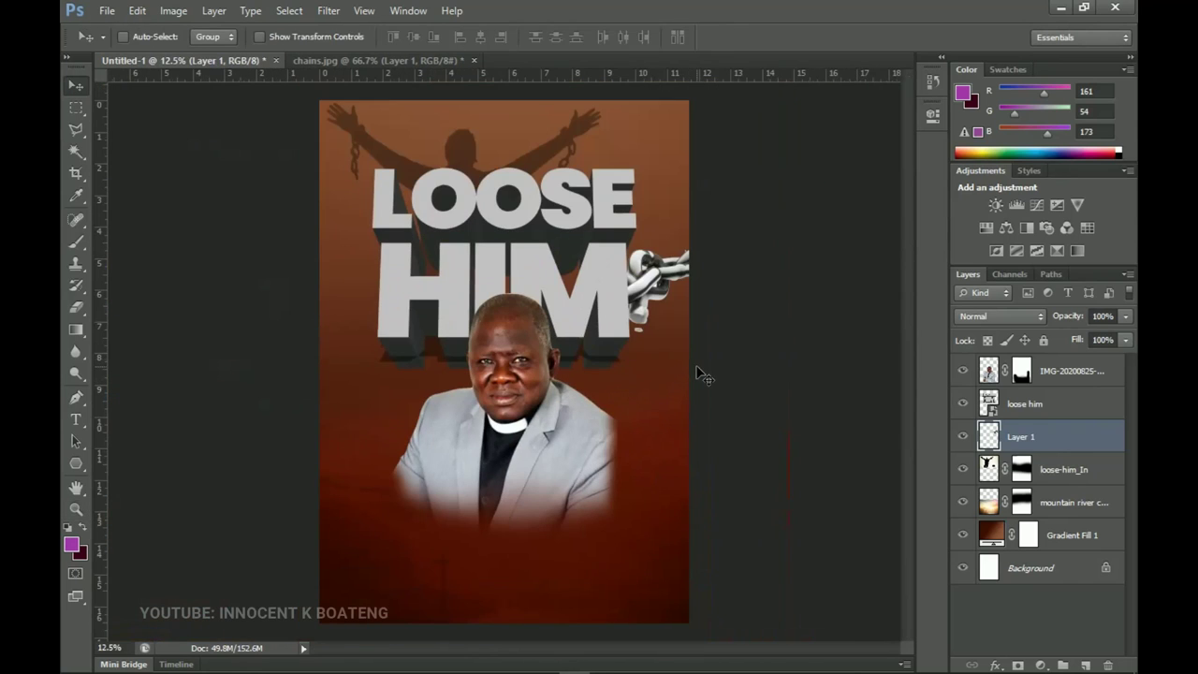
pyautogui.hotkey('ctrl', 'j')
pyautogui.hotkey('ctrl', 't')
# Flip the chain copy horizontally, move it to HIM's left, and shrink it to 81.6%.
pyautogui.rightClick(637, 267)
pyautogui.click(618, 255)
pyautogui.rightClick(642, 283)
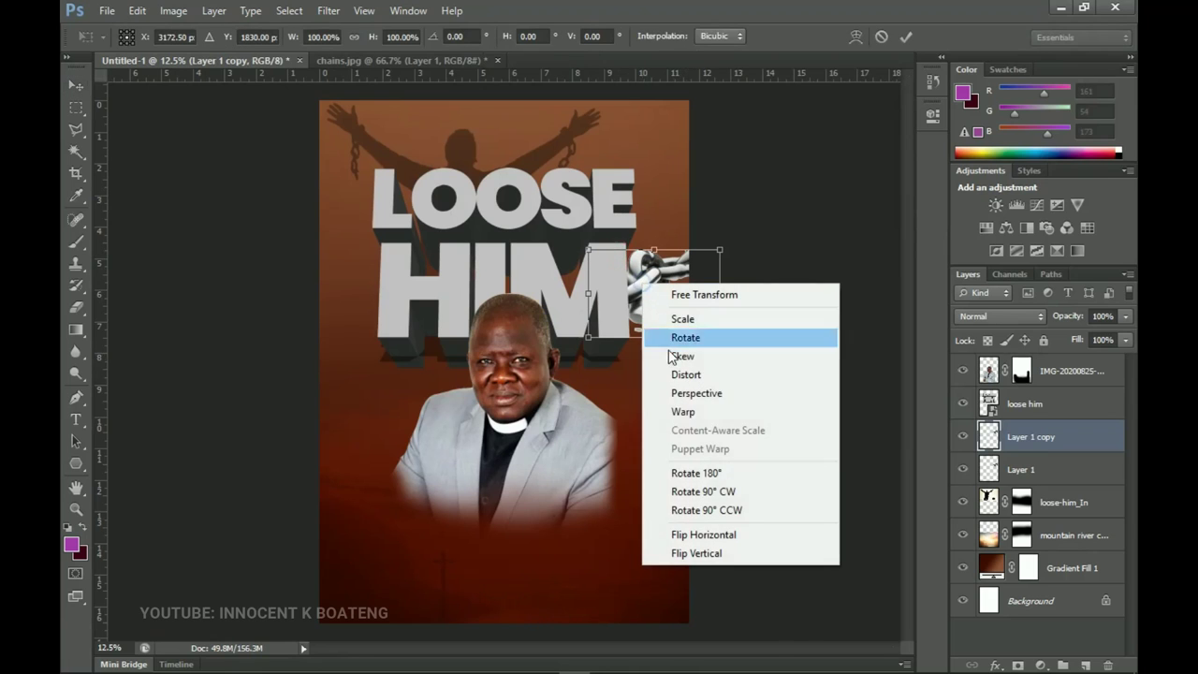
pyautogui.click(702, 533)
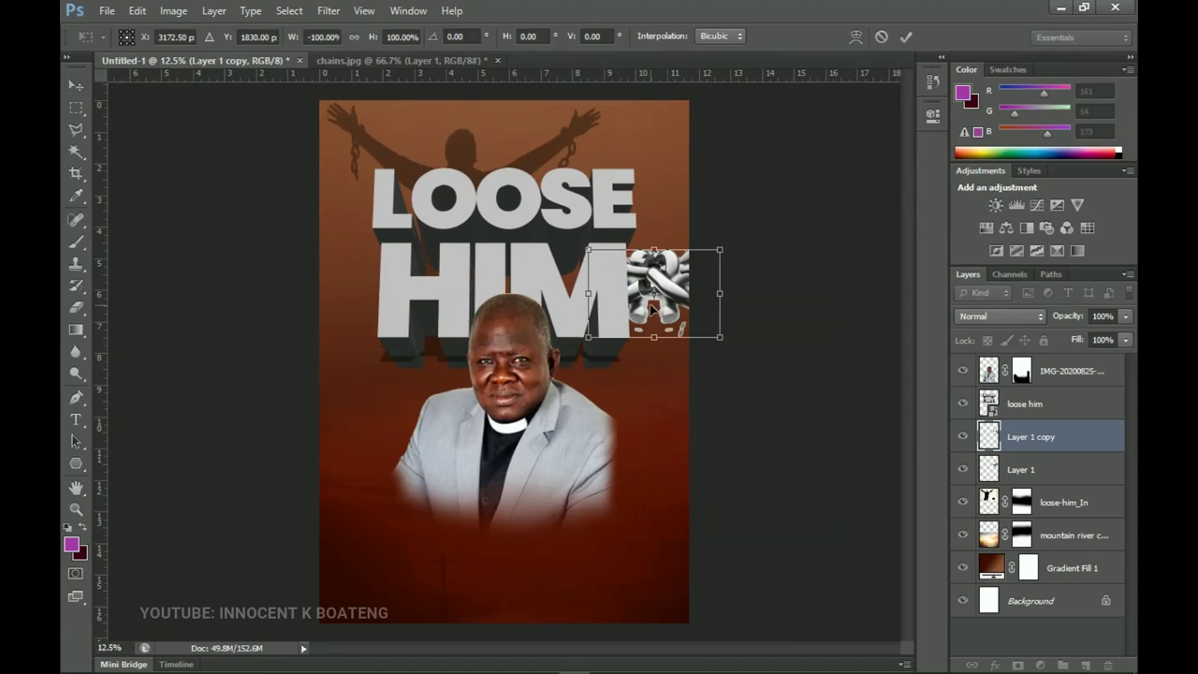
pyautogui.press('Return')
pyautogui.moveTo(644, 314); pyautogui.dragTo(386, 326)
pyautogui.hotkey('ctrl', 't')
pyautogui.moveTo(408, 269); pyautogui.dragTo(414, 312)
pyautogui.press('Return')
# Set both chain layers to the Overlay blend mode.
pyautogui.keyDown('shift'); pyautogui.click(1023, 466); pyautogui.keyUp('shift')
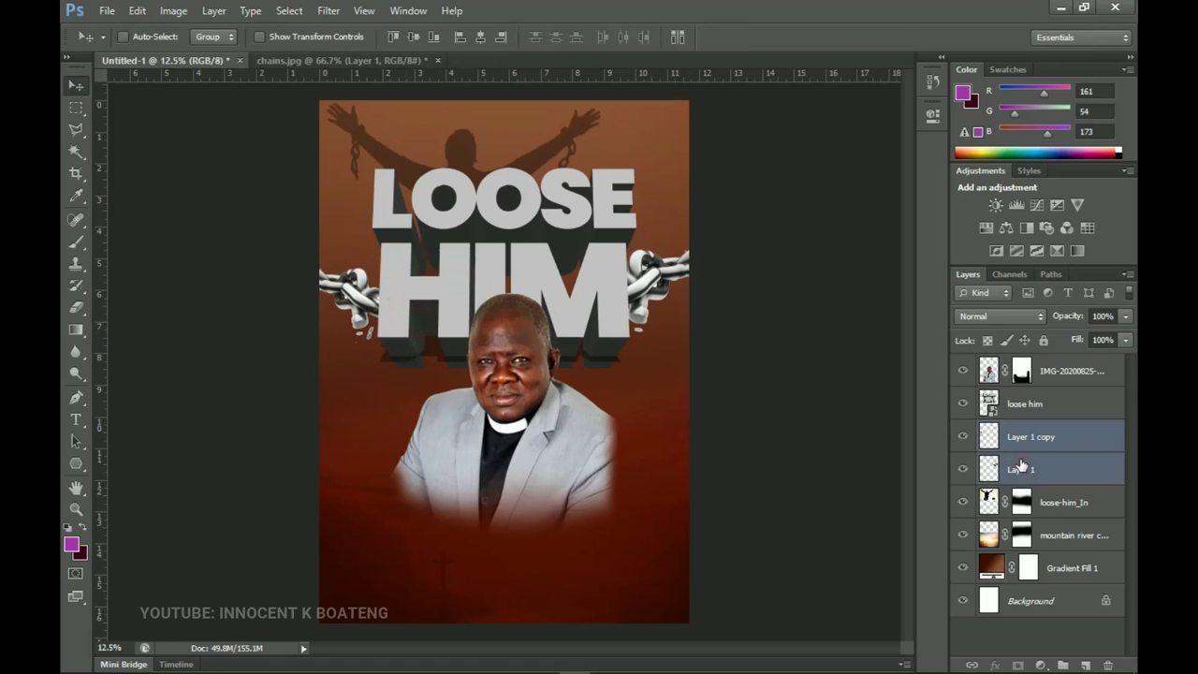
pyautogui.click(1026, 318)
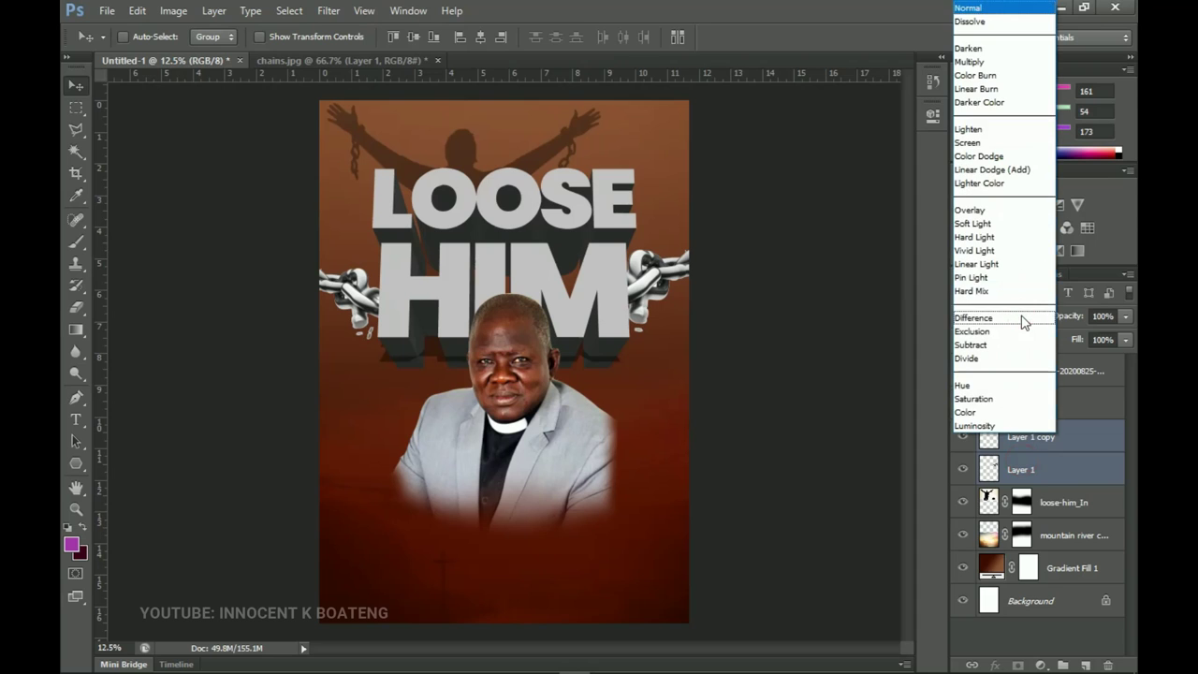
pyautogui.click(984, 211)
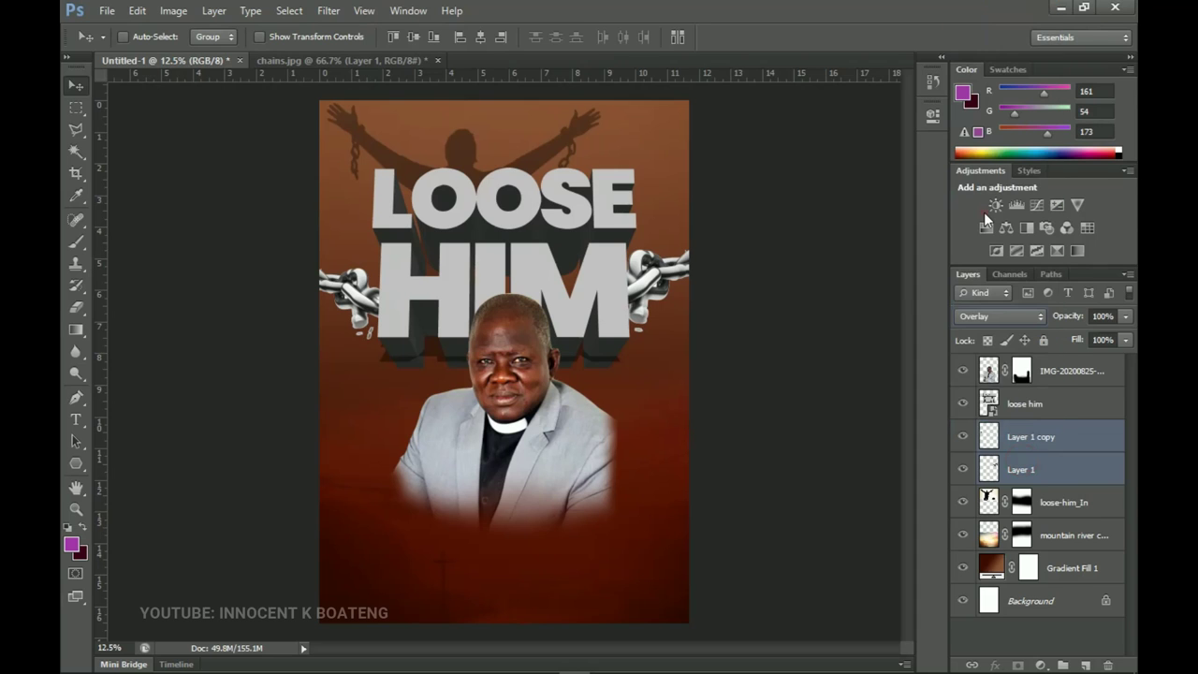
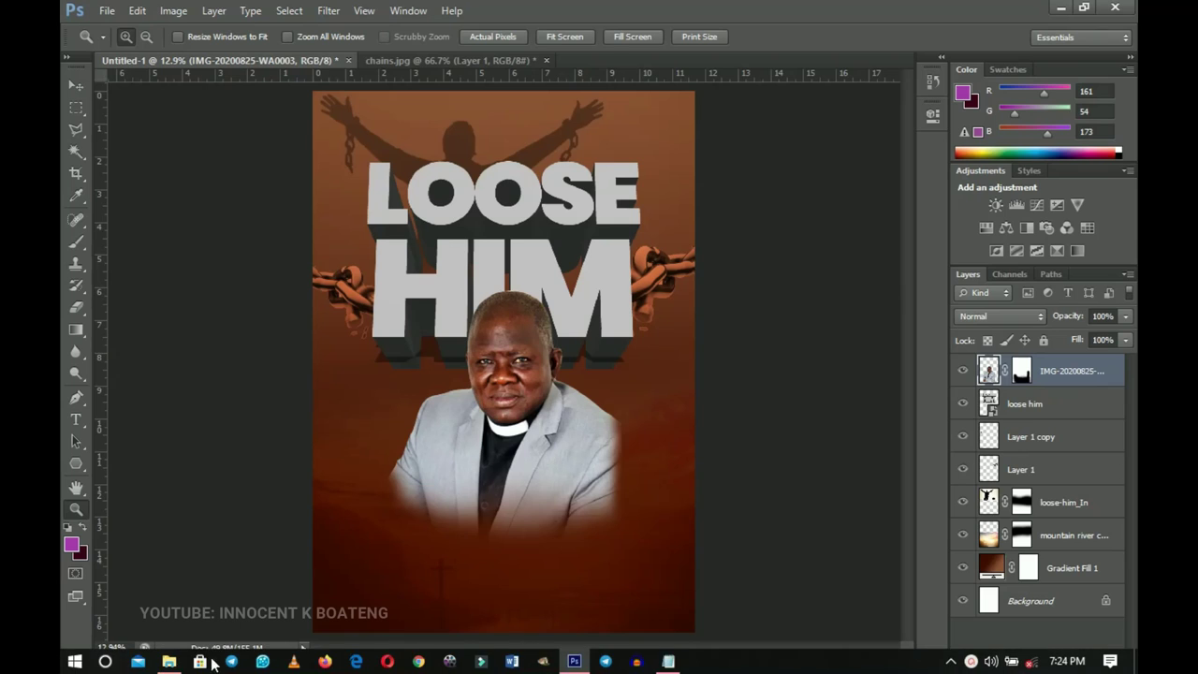
# Check the flyer images folder, then return to the flyer document.
pyautogui.click(165, 666)
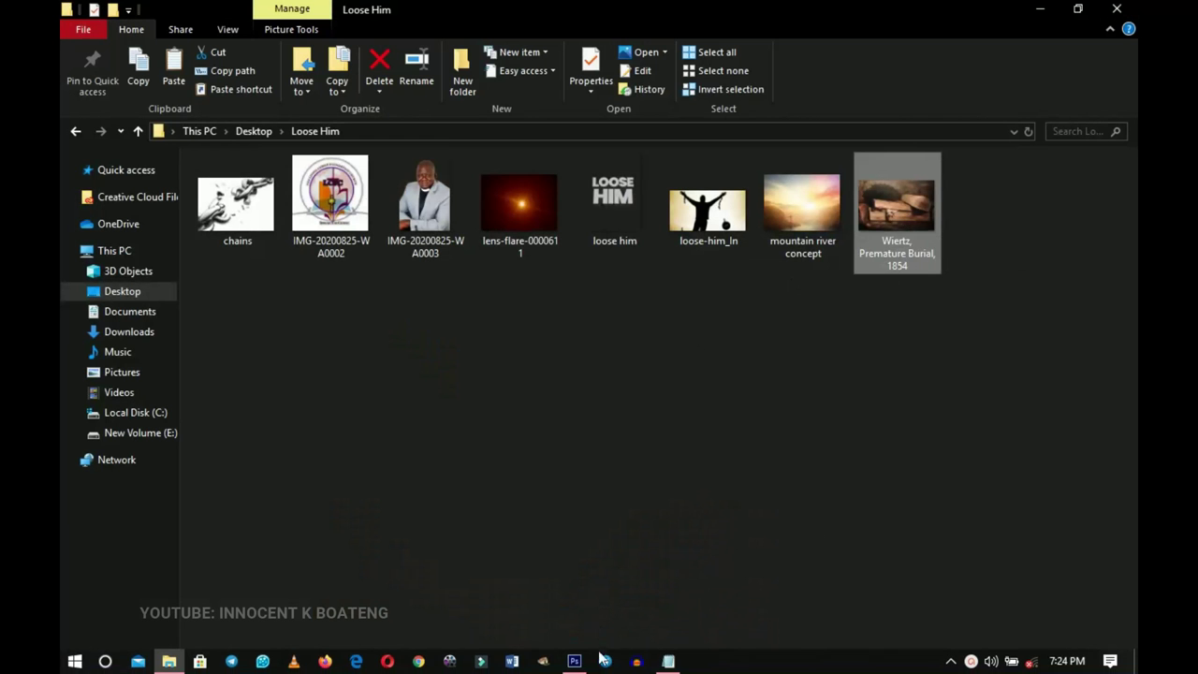
pyautogui.click(574, 667)
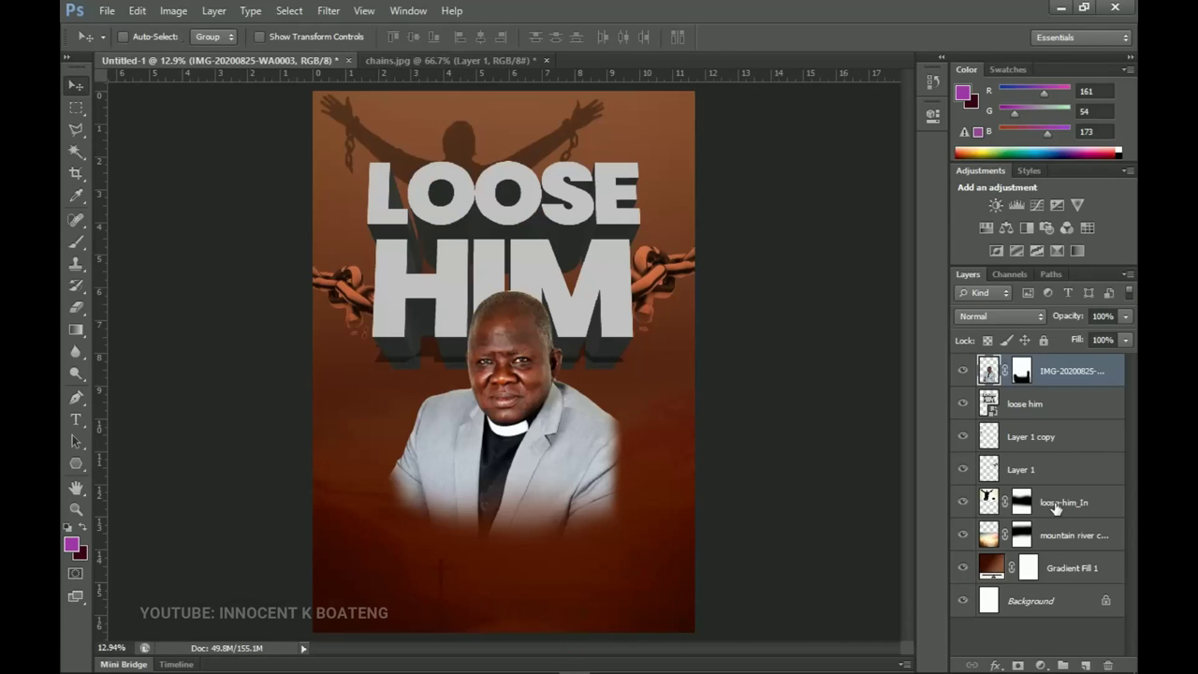
# Bring the 'Wiertz, Premature Burial, 1854' painting into the flyer above the mountain river layer.
pyautogui.click(1064, 504)
pyautogui.click(1048, 536)
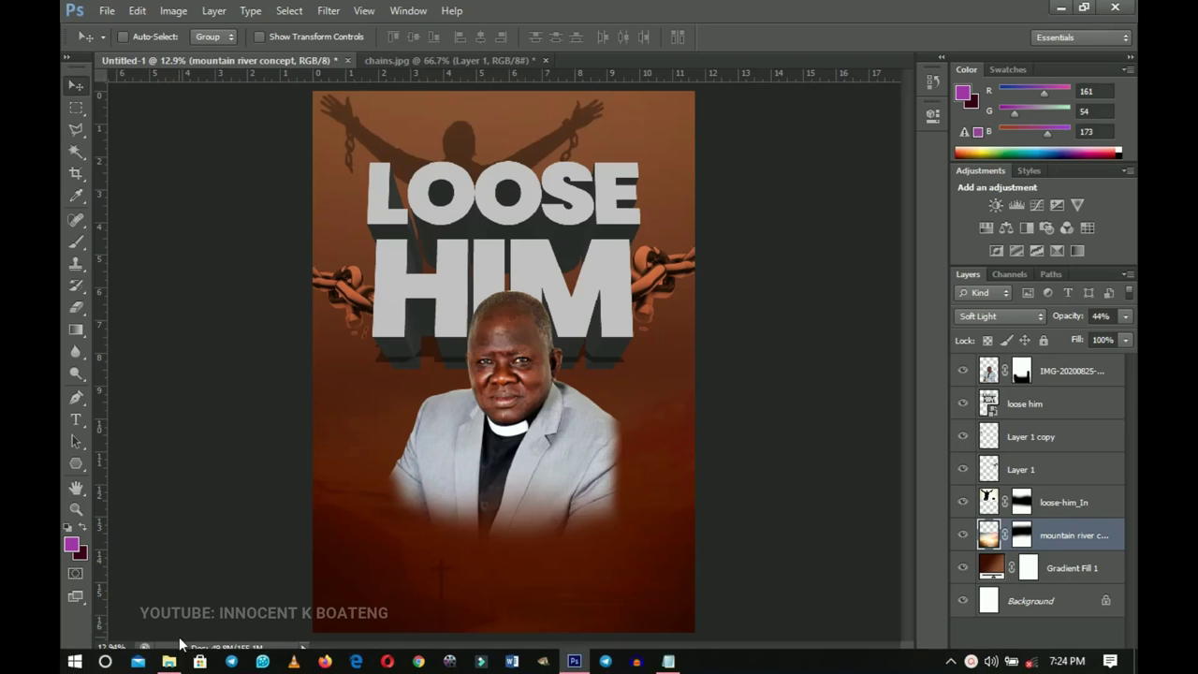
pyautogui.click(174, 667)
pyautogui.moveTo(892, 217); pyautogui.dragTo(613, 201)
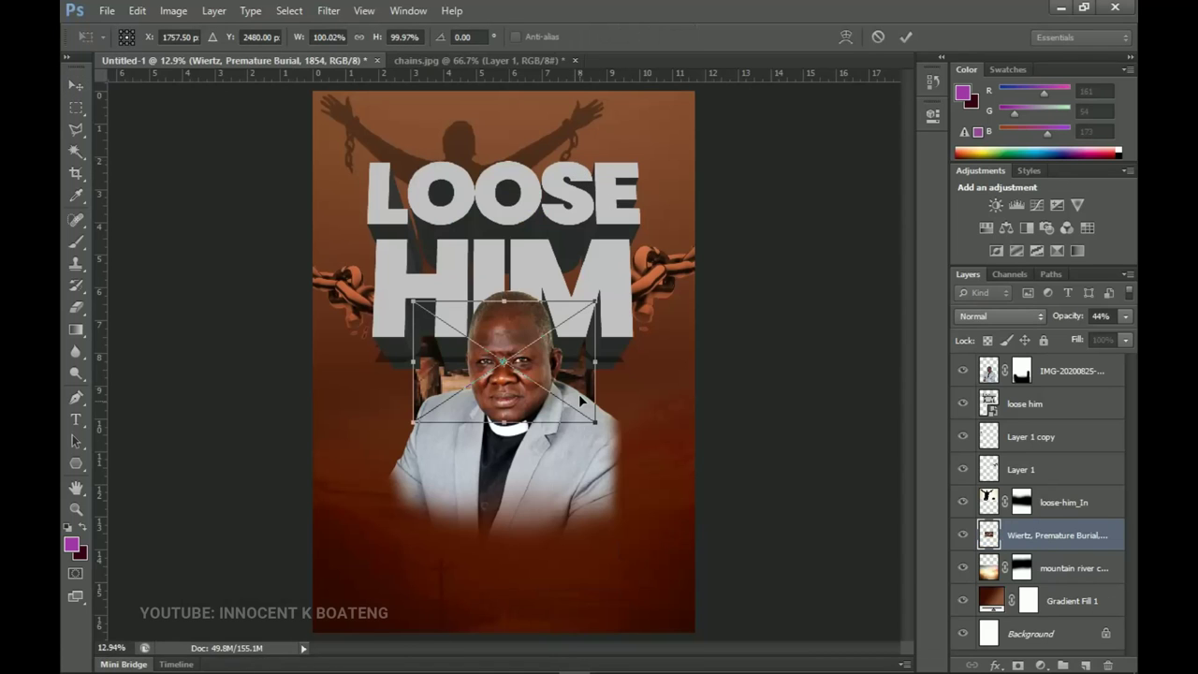
# Scale the Wiertz image to about 219% and set its blend mode to Overlay.
pyautogui.moveTo(595, 423); pyautogui.dragTo(652, 262)
pyautogui.press('Return')
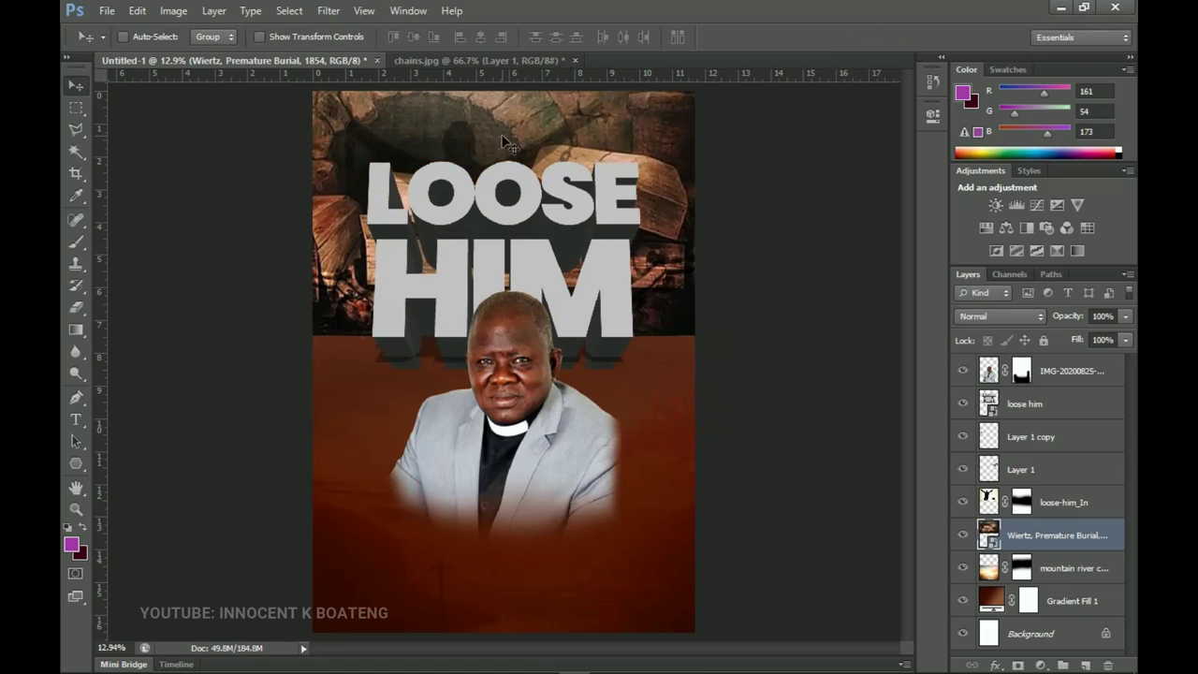
pyautogui.click(1022, 316)
pyautogui.click(1003, 211)
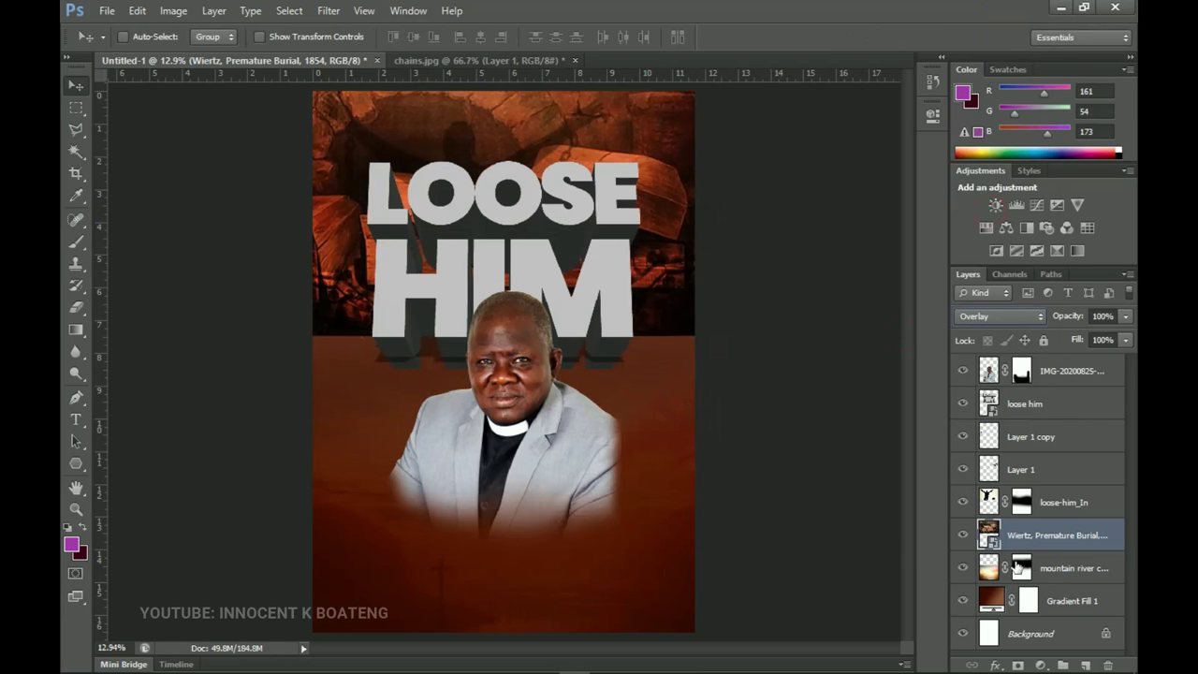
# Rasterize the Wiertz layer and apply a Gaussian Blur of about 80 pixels.
pyautogui.rightClick(1039, 539)
pyautogui.click(915, 259)
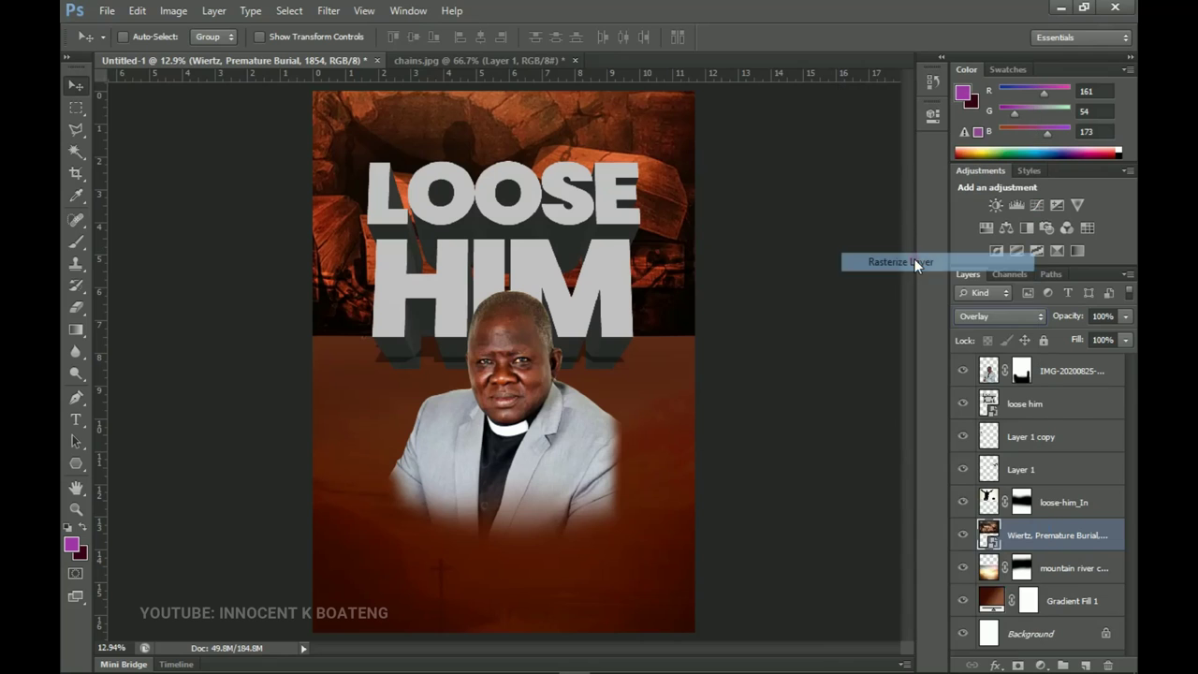
pyautogui.click(329, 10)
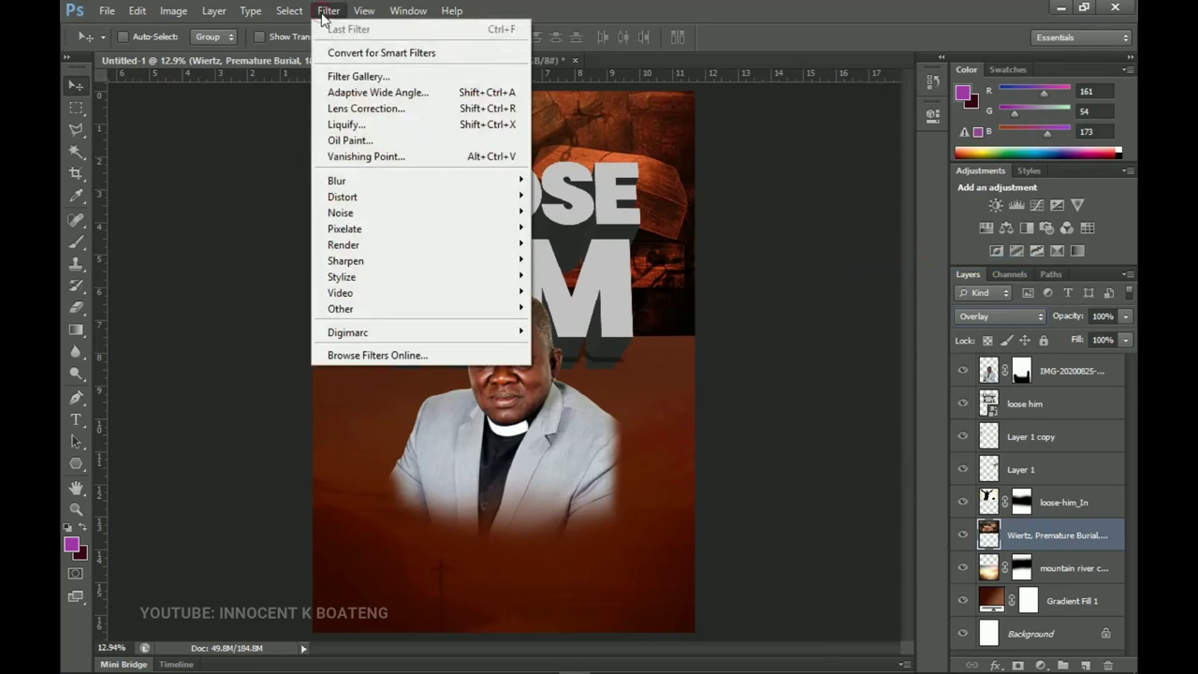
pyautogui.moveTo(393, 185)
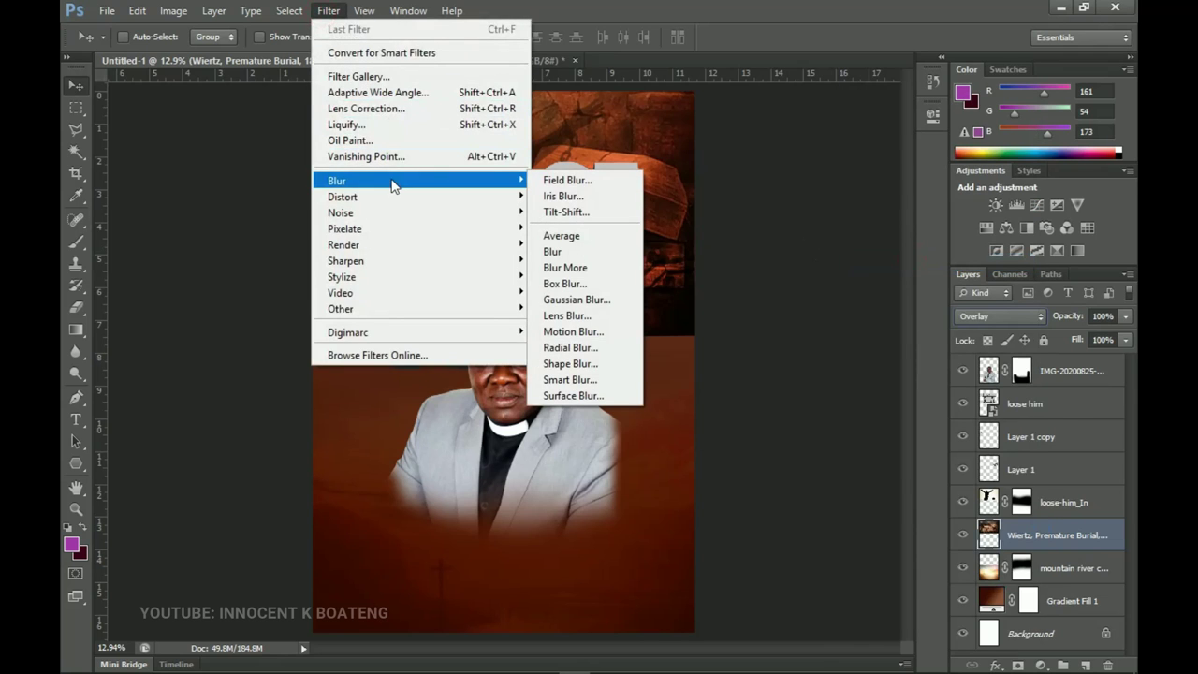
pyautogui.click(577, 300)
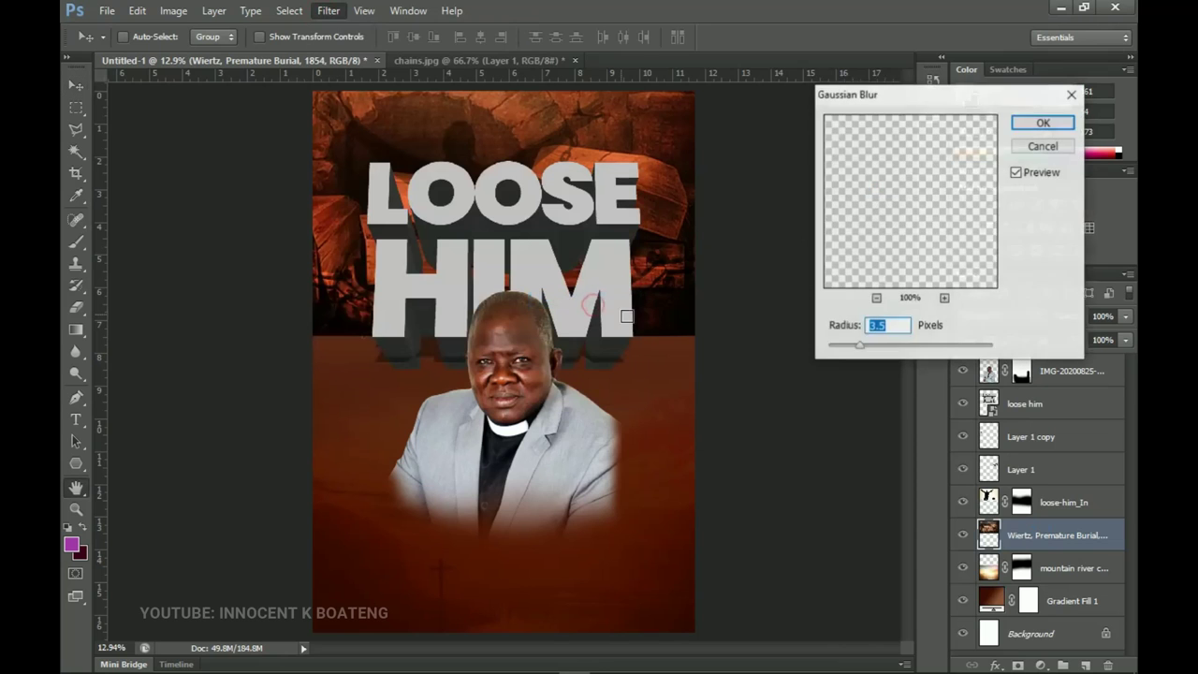
pyautogui.moveTo(878, 346); pyautogui.dragTo(938, 347)
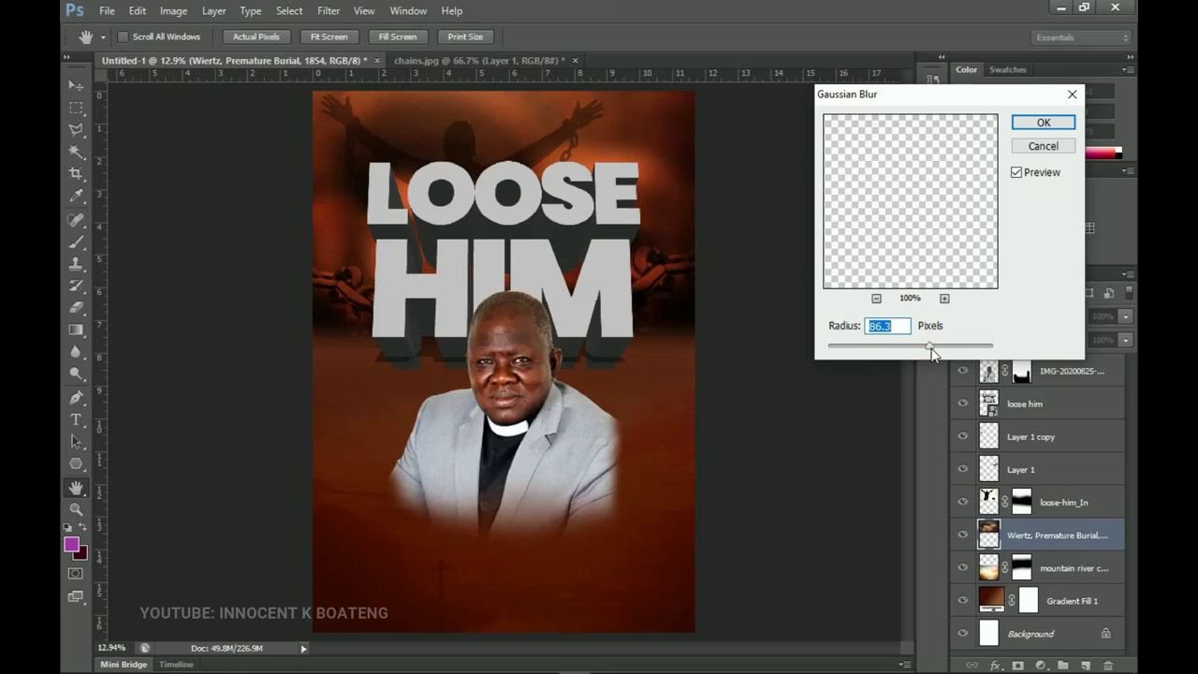
pyautogui.moveTo(932, 354); pyautogui.dragTo(927, 346)
pyautogui.click(1059, 124)
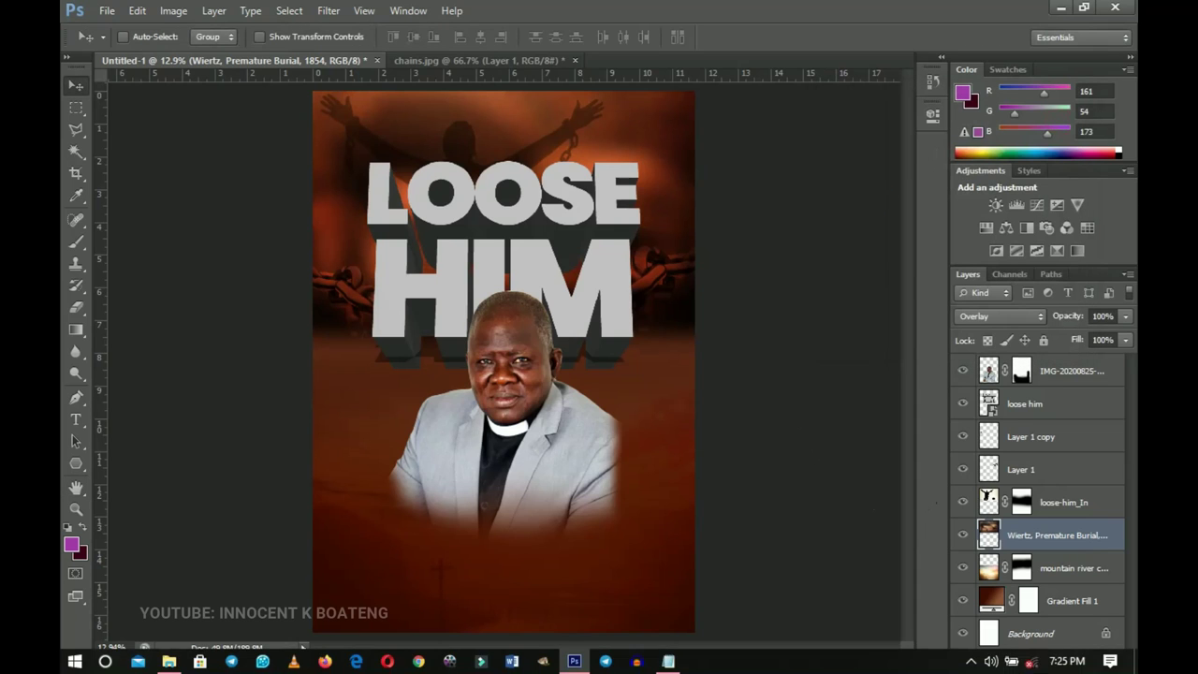
# Mask part of the Wiertz layer with a black 1100 px brush, then select the pastor portrait layer.
pyautogui.click(1018, 664)
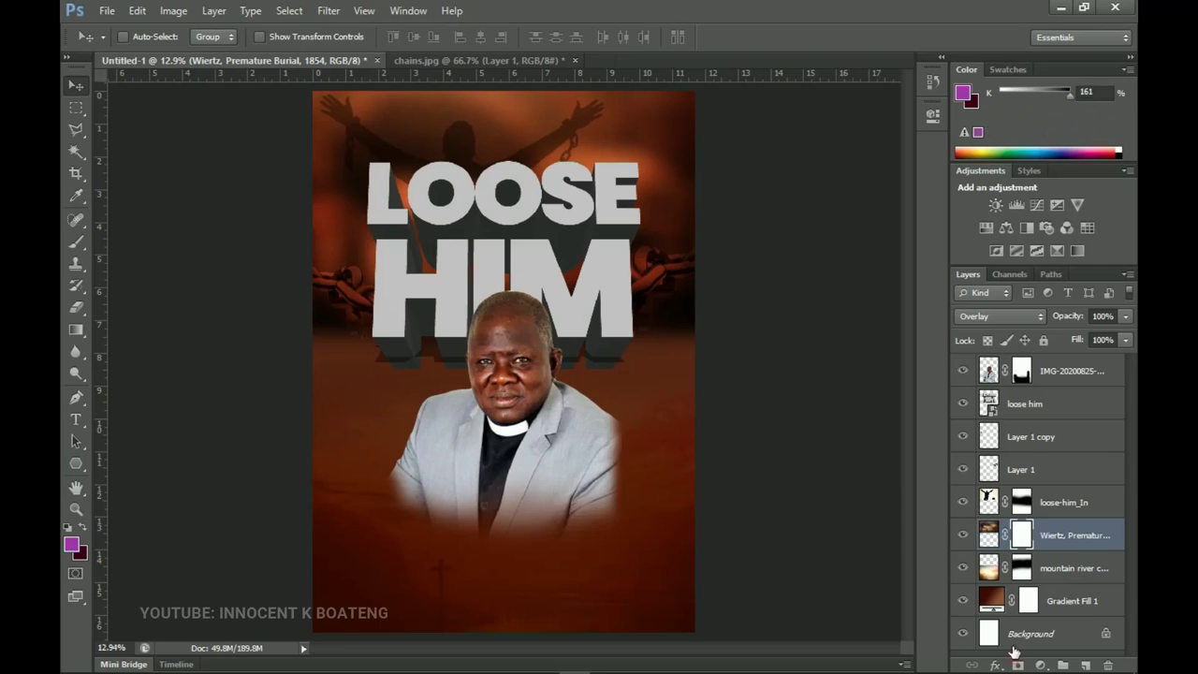
pyautogui.press('d')
pyautogui.press('b')
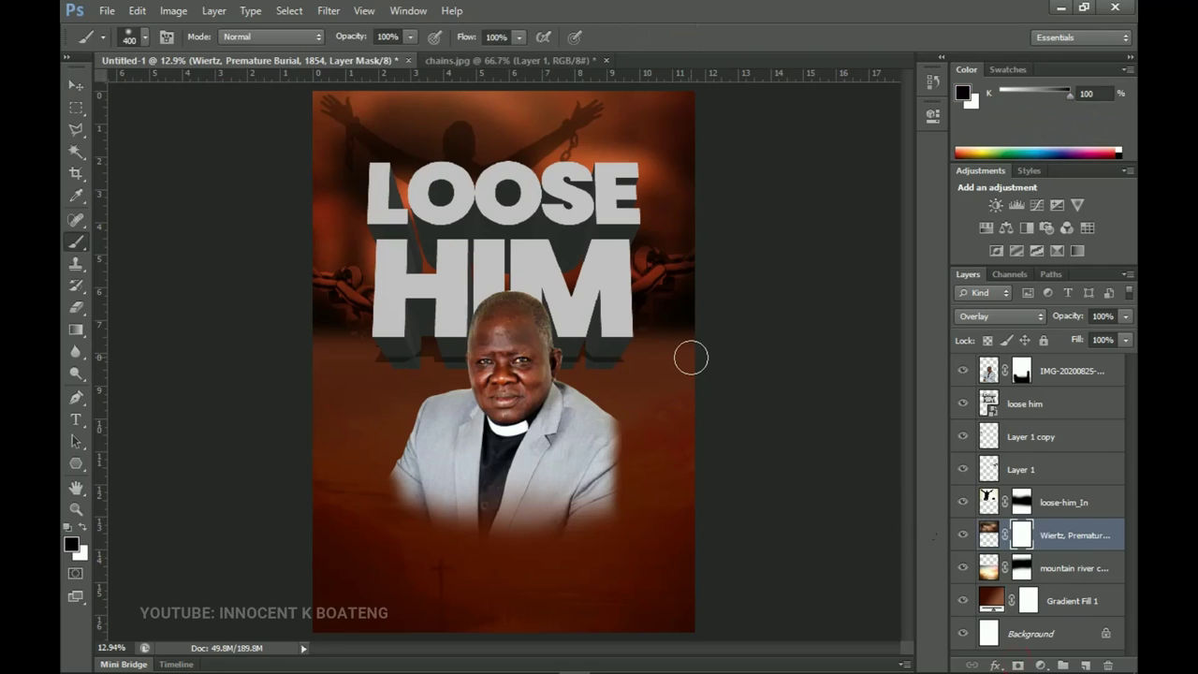
pyautogui.press(']')
pyautogui.press(']')
pyautogui.press(']')
pyautogui.press(']')
pyautogui.press(']')
pyautogui.press(']')
pyautogui.press(']')
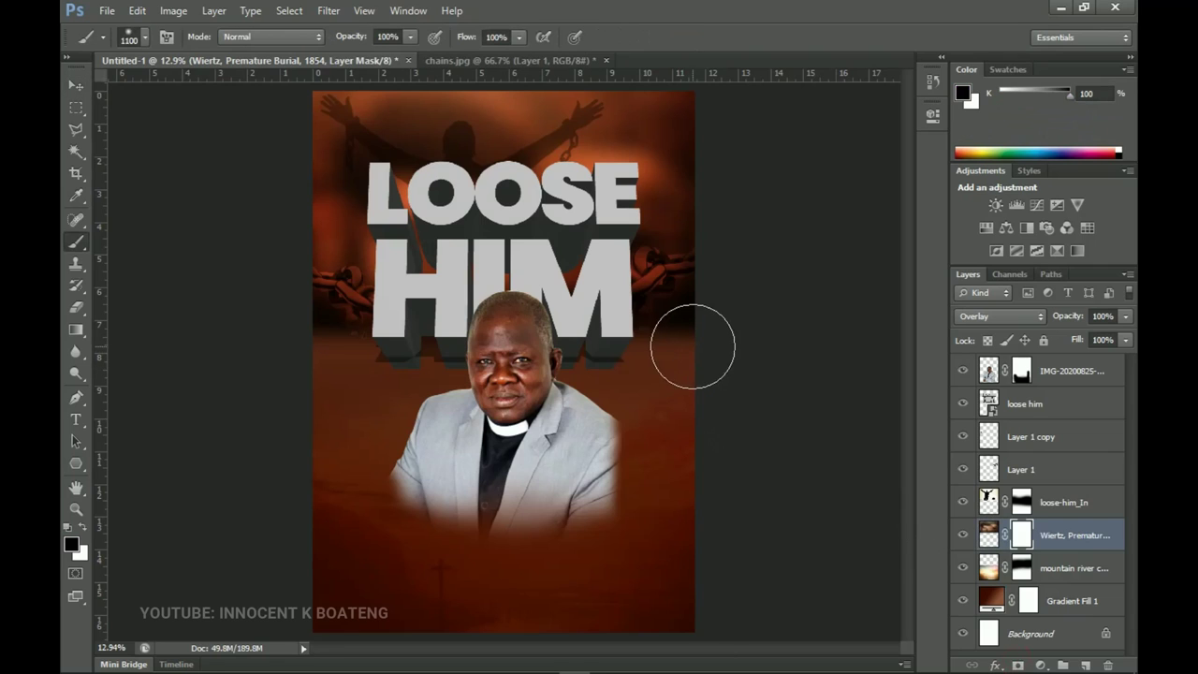
pyautogui.click(669, 347)
pyautogui.moveTo(365, 365); pyautogui.dragTo(313, 351)
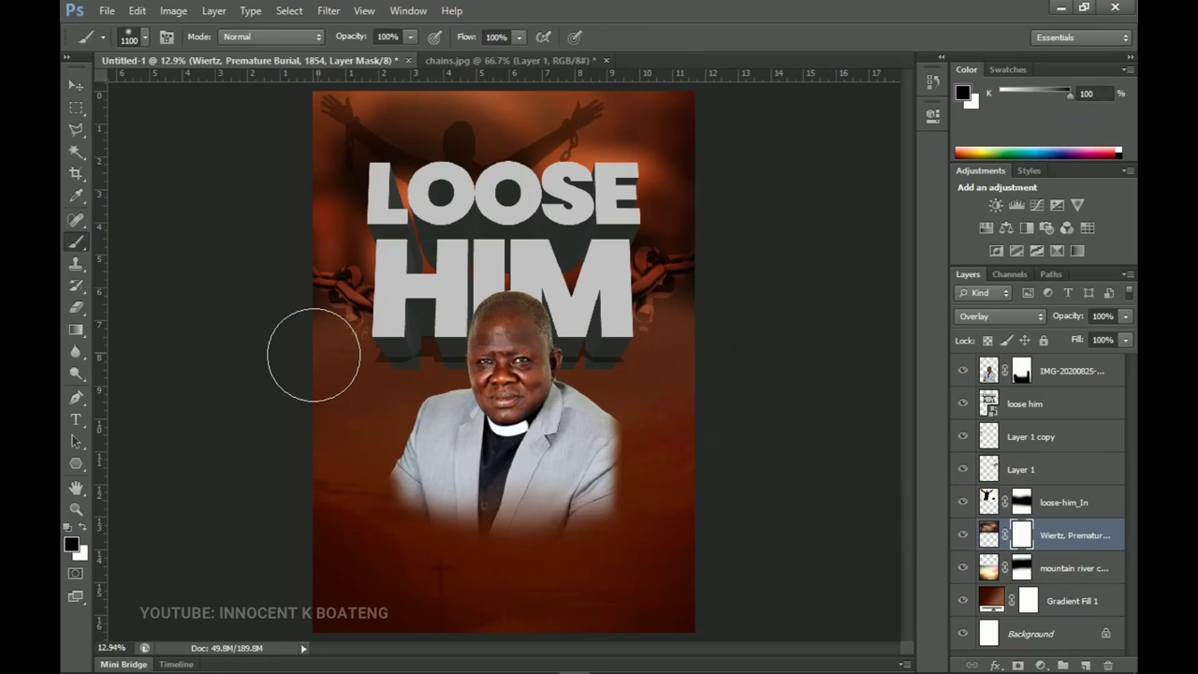
pyautogui.press('v')
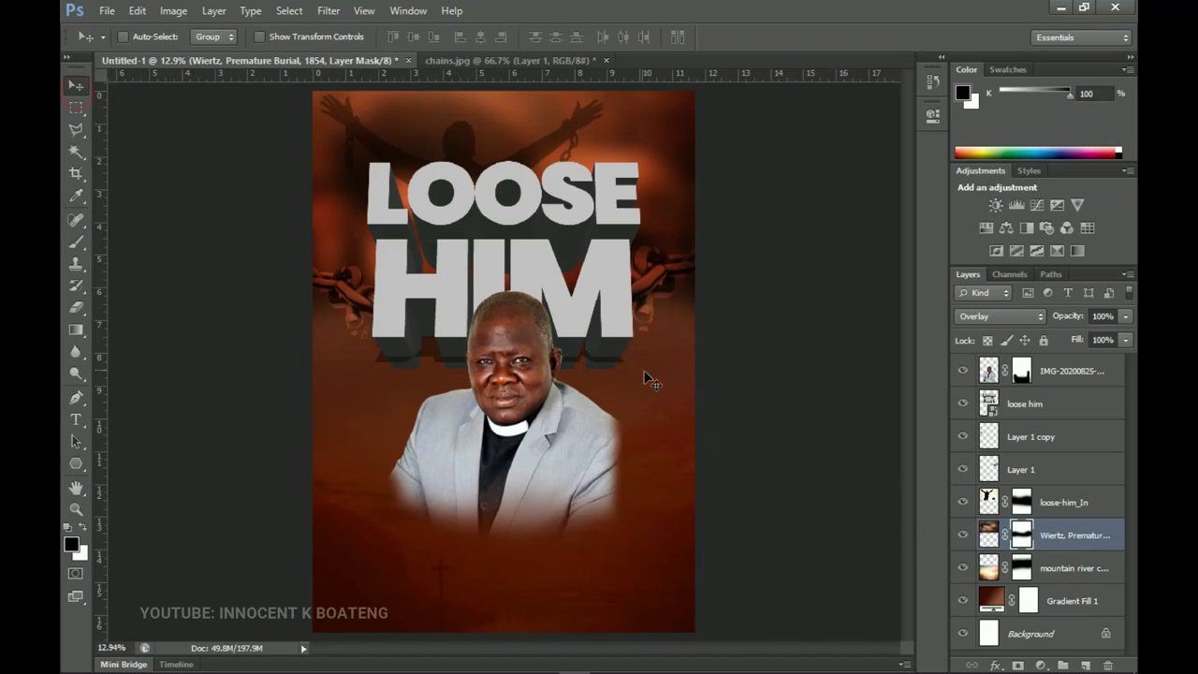
pyautogui.click(1082, 368)
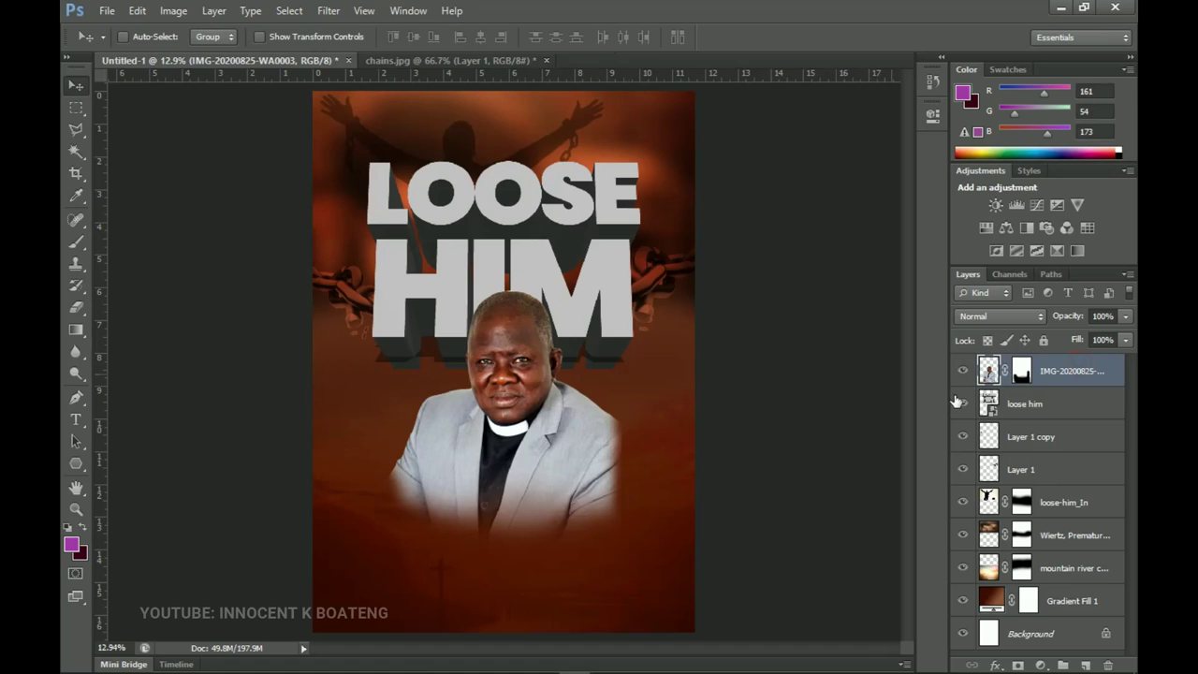
# Start a new text layer near the top of the flyer with the Type tool.
pyautogui.click(76, 399)
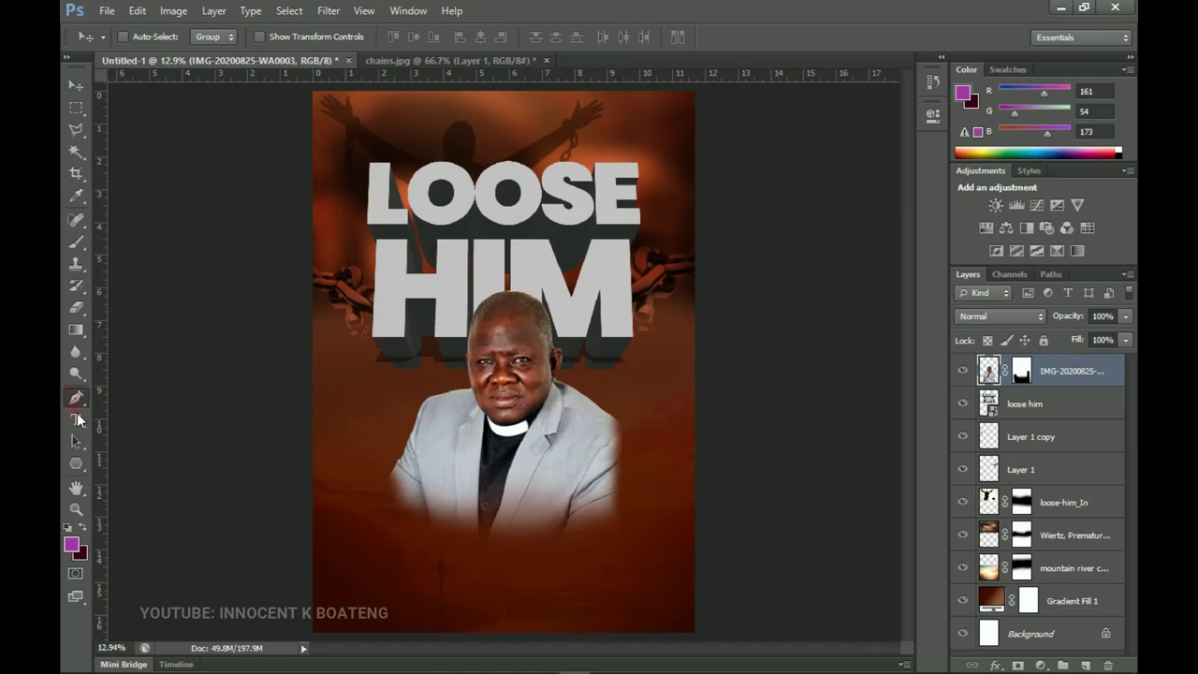
pyautogui.click(77, 420)
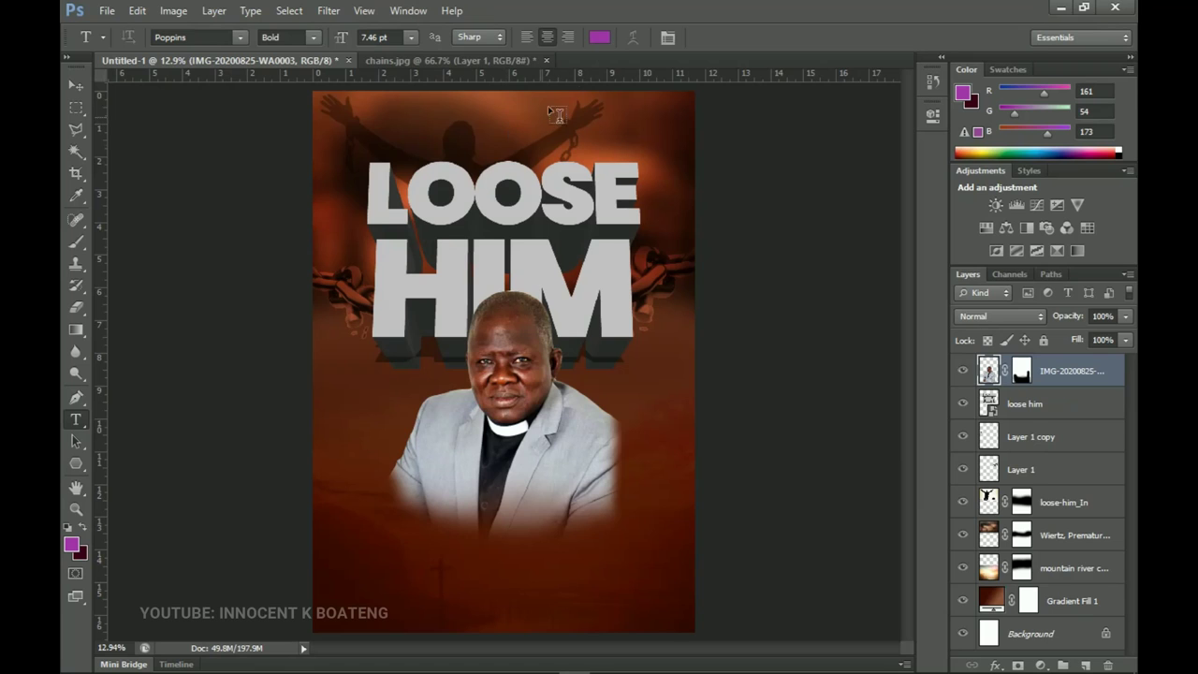
pyautogui.click(485, 124)
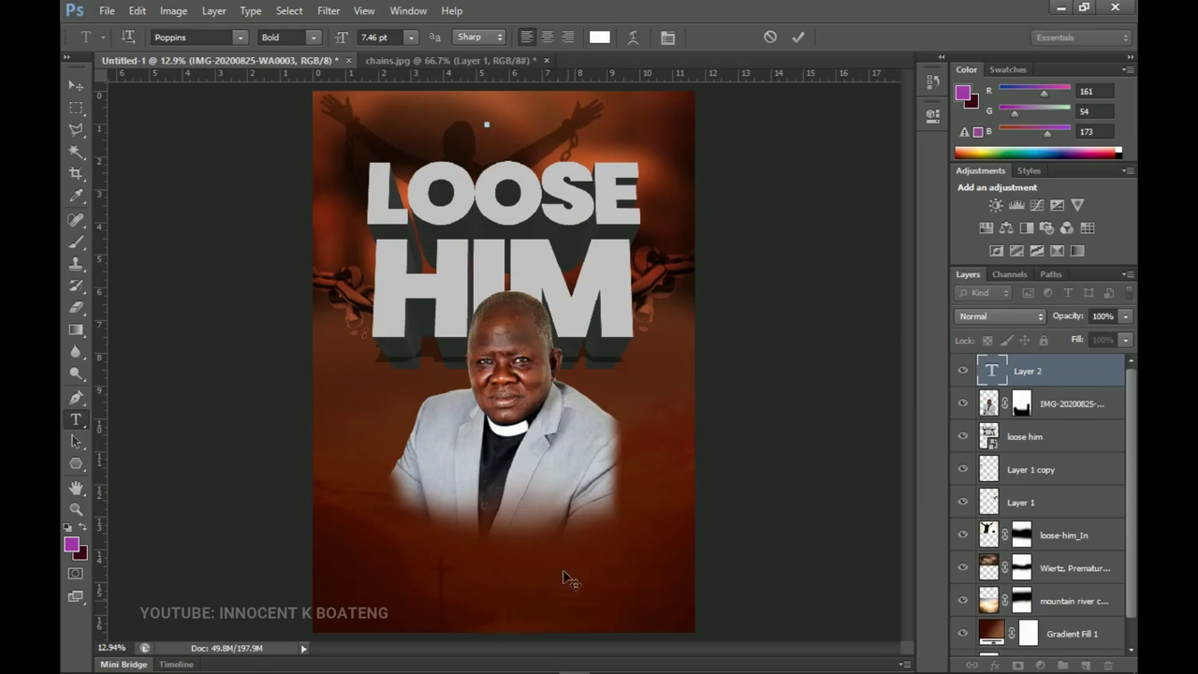
# Copy the two church name lines from Notepad and paste them into the text layer.
pyautogui.click(668, 665)
pyautogui.click(850, 209)
pyautogui.moveTo(835, 204); pyautogui.dragTo(674, 184)
pyautogui.hotkey('ctrl', 'c')
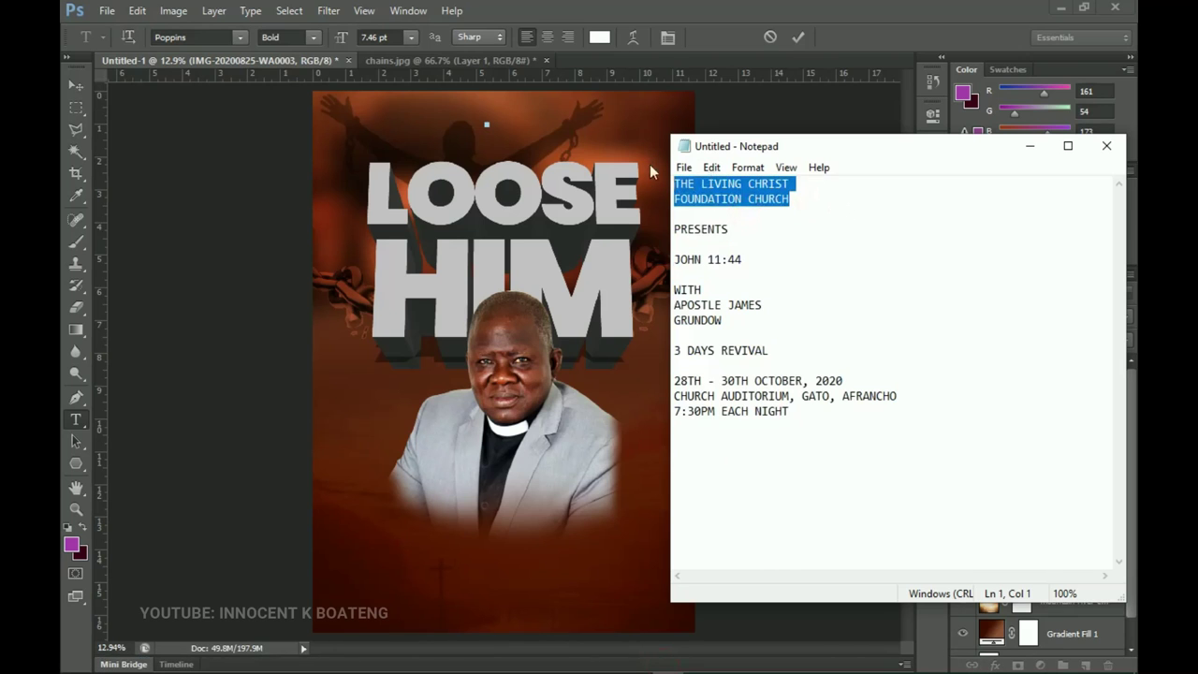
pyautogui.click(1030, 146)
pyautogui.hotkey('ctrl', 'v')
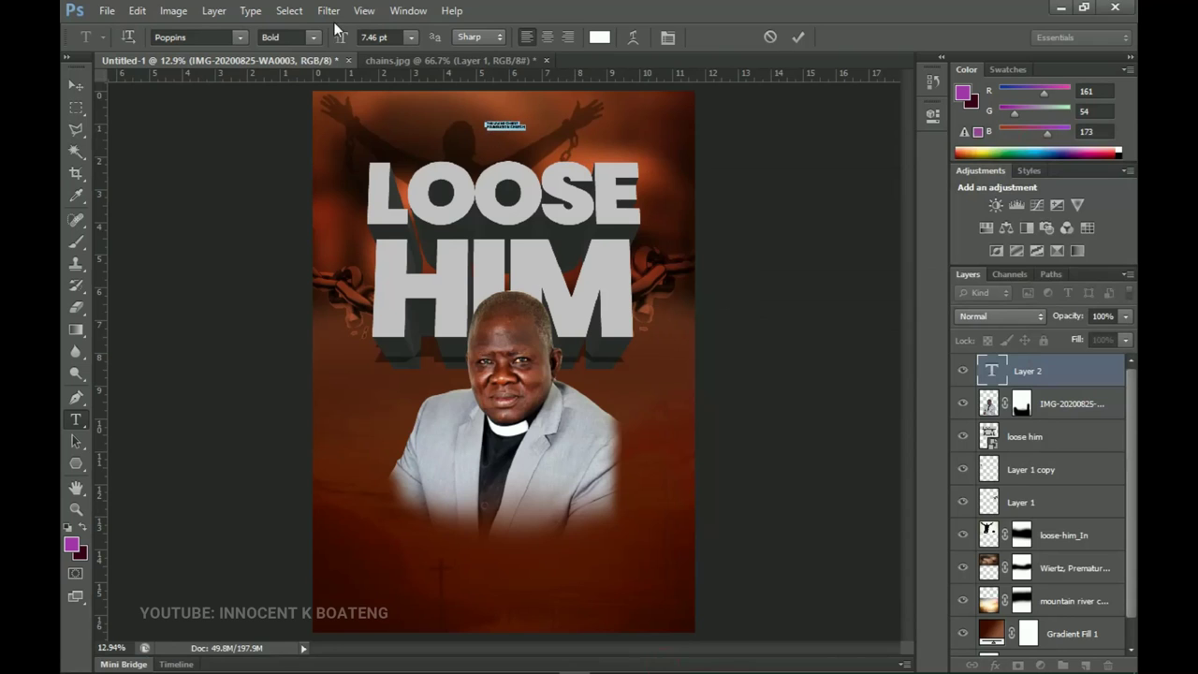
# Set the church name's font size to 24.3.
pyautogui.click(373, 37)
pyautogui.write('2')
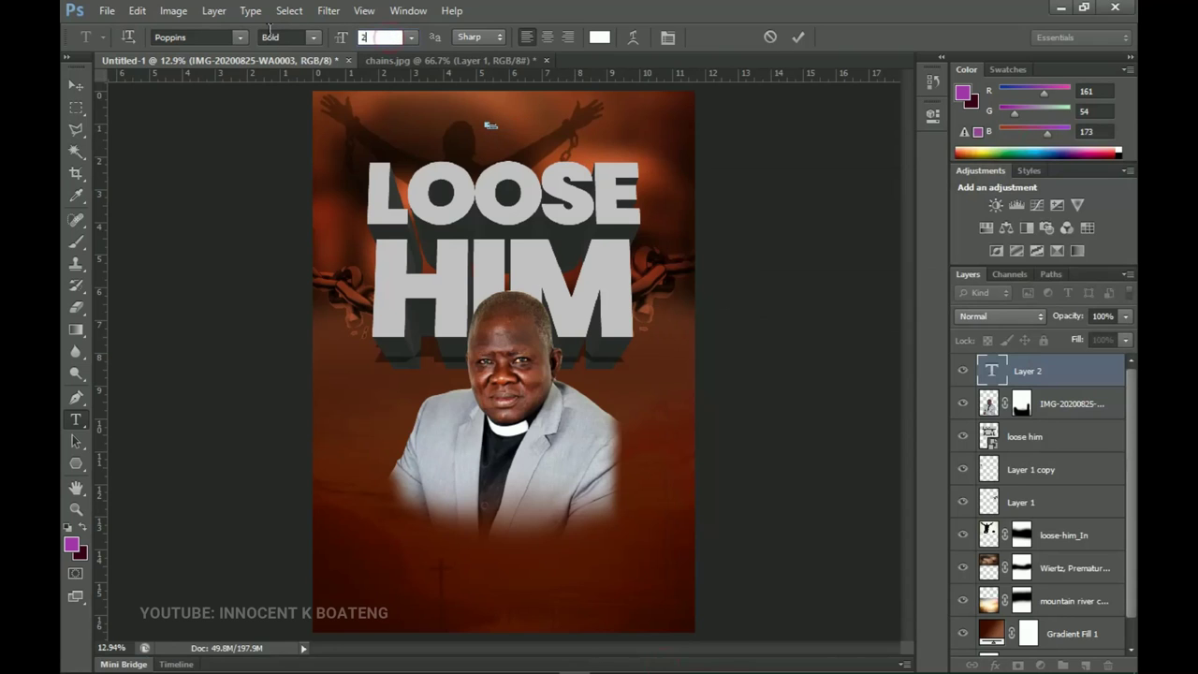
pyautogui.write('4.3')
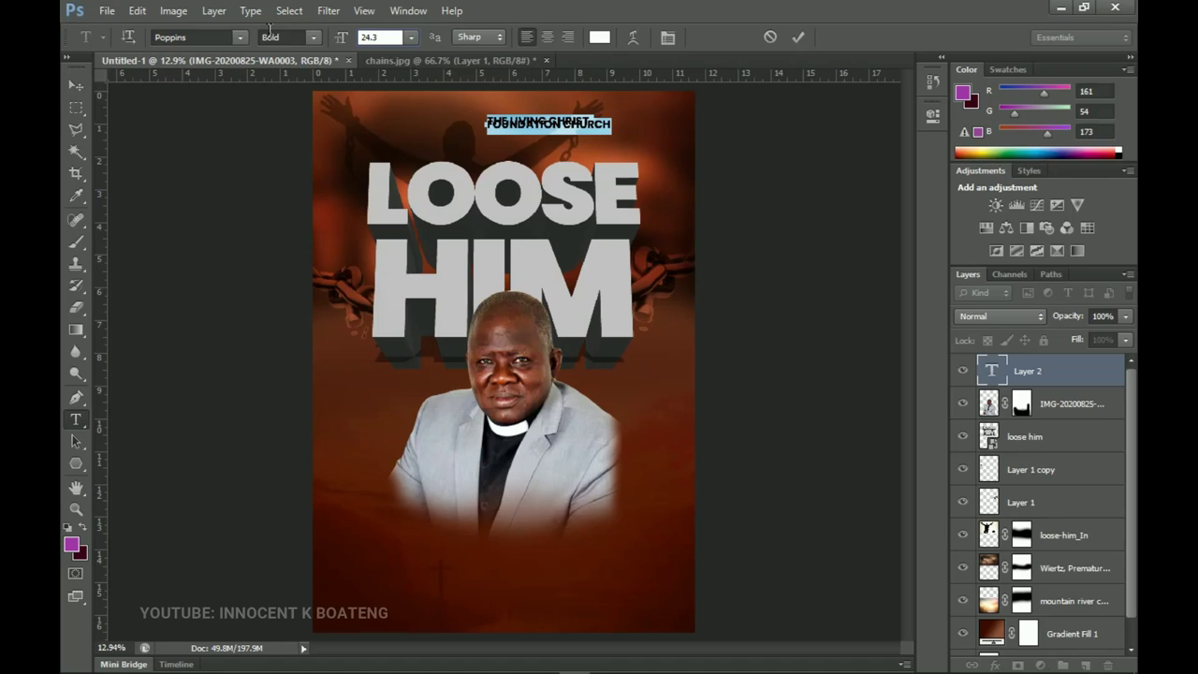
pyautogui.click(76, 85)
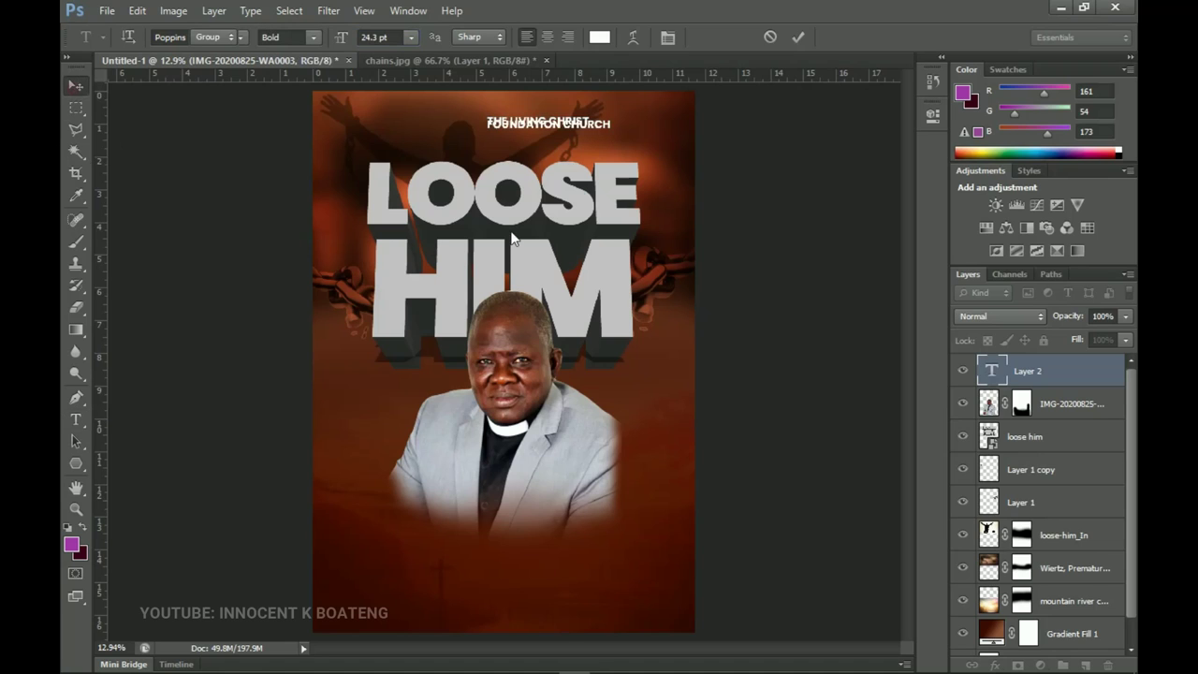
# Raise the church name's leading from 7.01 pt to about 24 pt.
pyautogui.doubleClick(568, 118)
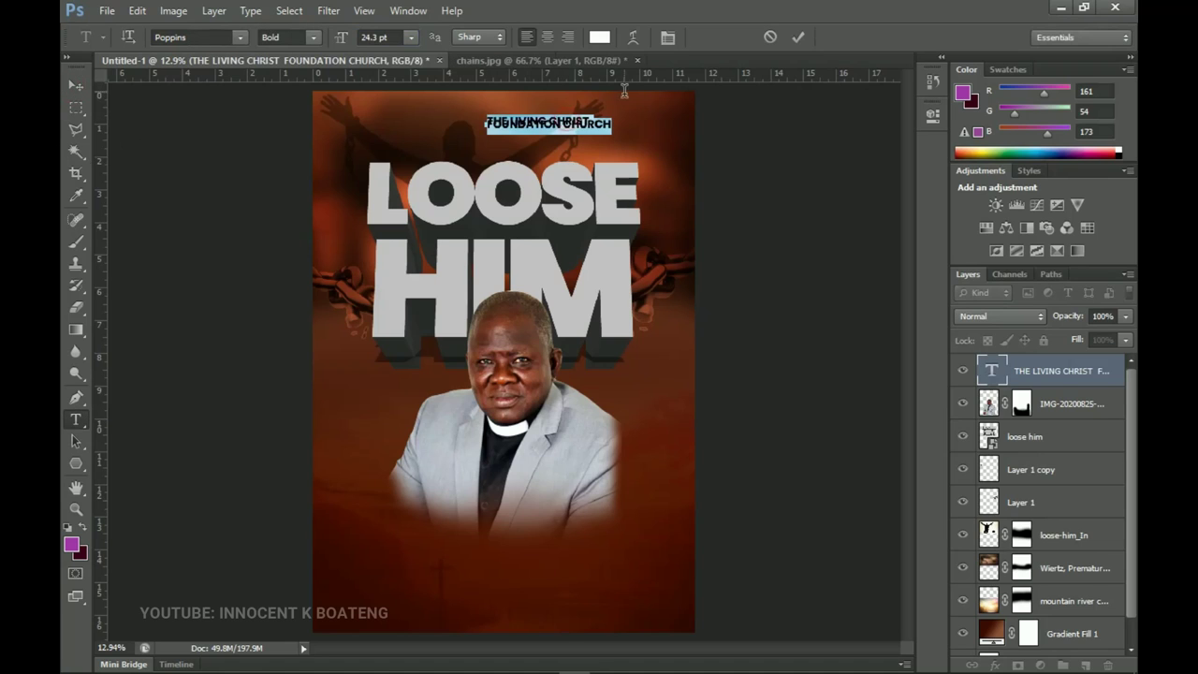
pyautogui.click(666, 38)
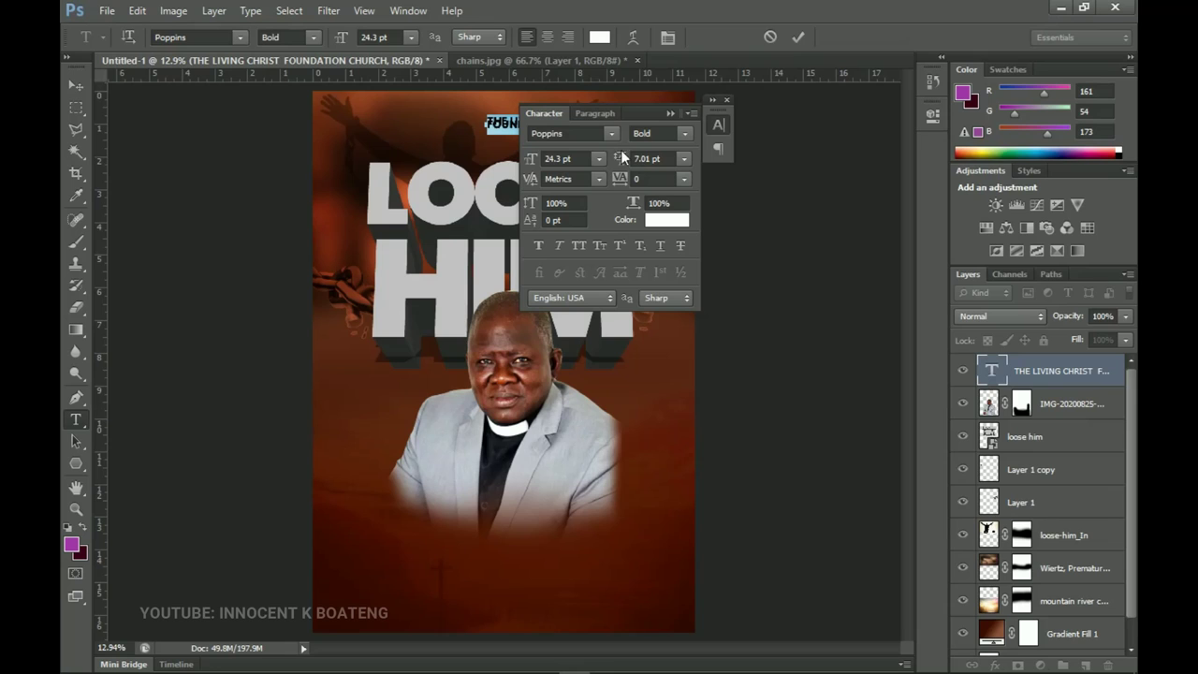
pyautogui.moveTo(621, 158)
pyautogui.mouseDown()
pyautogui.moveTo(636, 160)
pyautogui.moveTo(620, 161)
pyautogui.mouseUp()
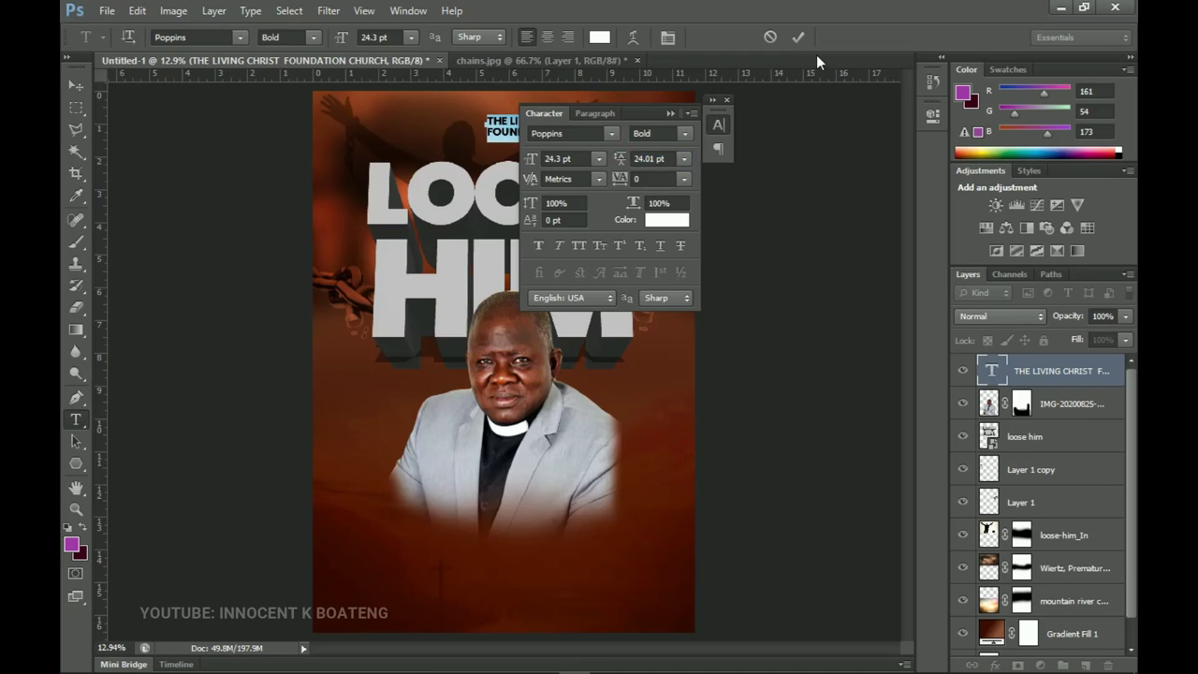
# Commit the text and zoom in on the top of the flyer.
pyautogui.click(728, 99)
pyautogui.hotkey('ctrl', 'Return')
pyautogui.press('z')
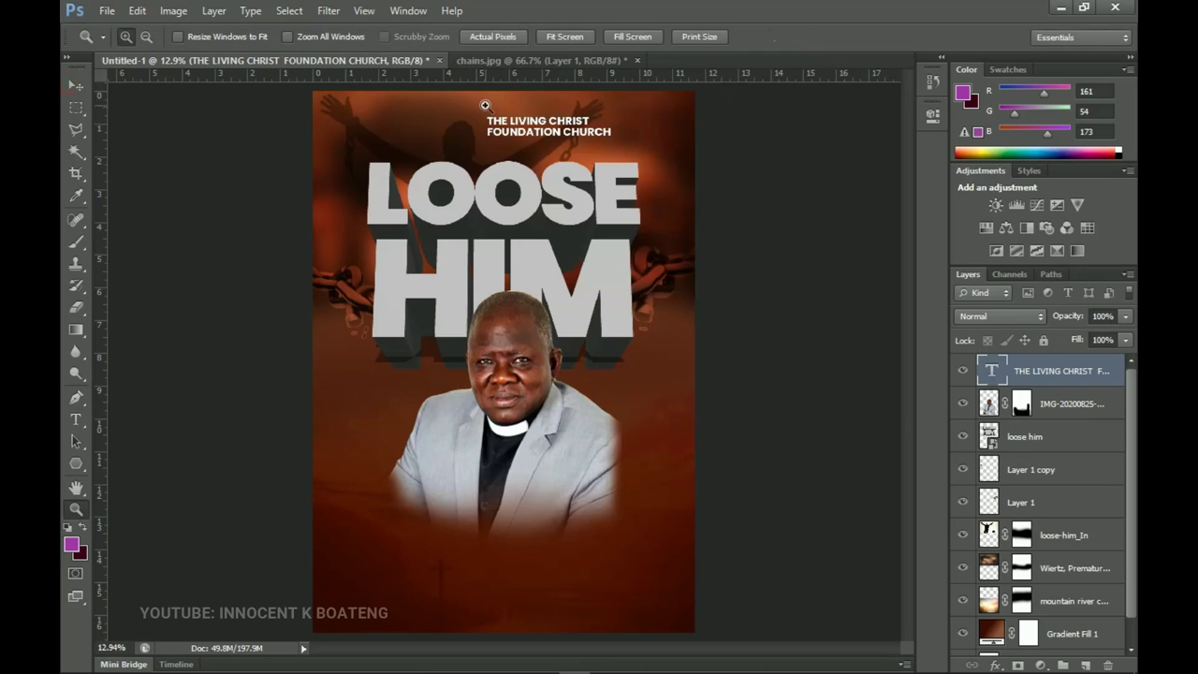
pyautogui.click(485, 107)
pyautogui.press('v')
pyautogui.scroll(2, 573, 156)
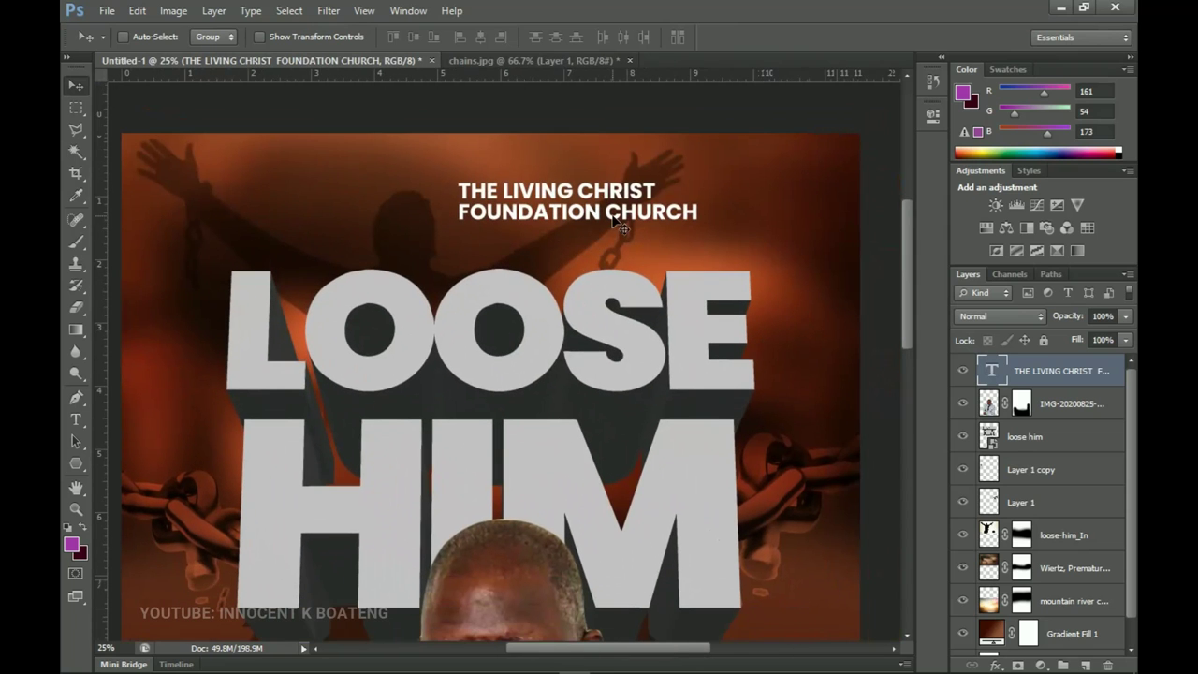
# Move the church name up and centre it above the LOOSE HIM title.
pyautogui.doubleClick(539, 167)
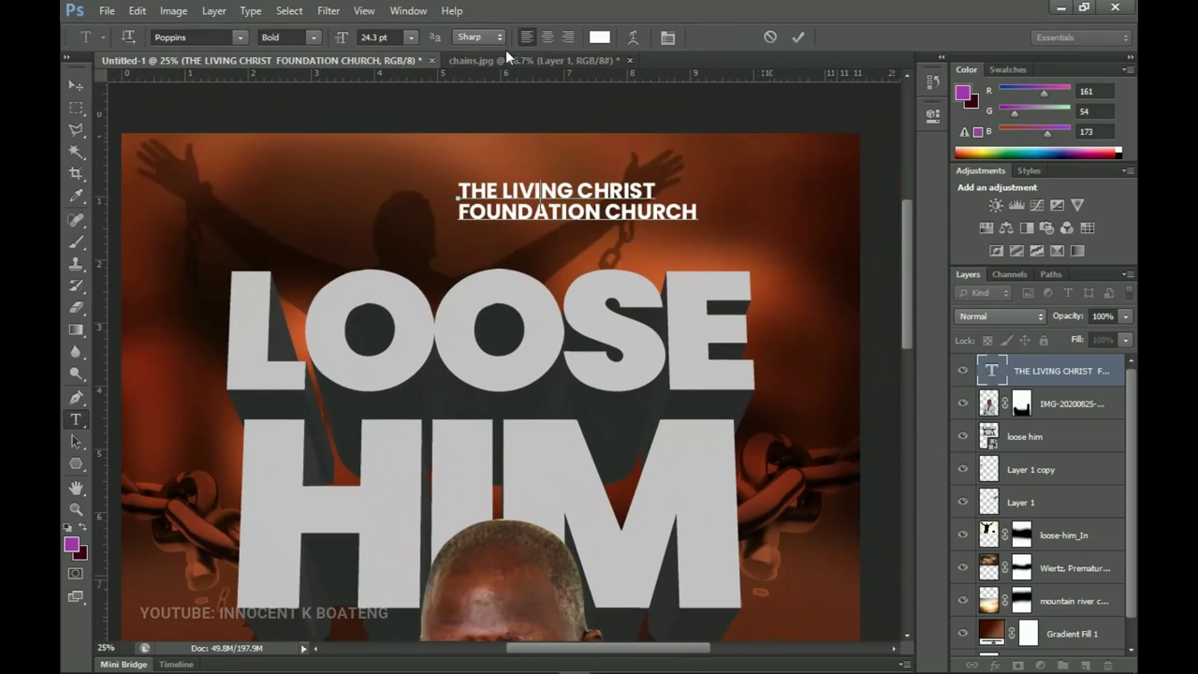
pyautogui.click(81, 89)
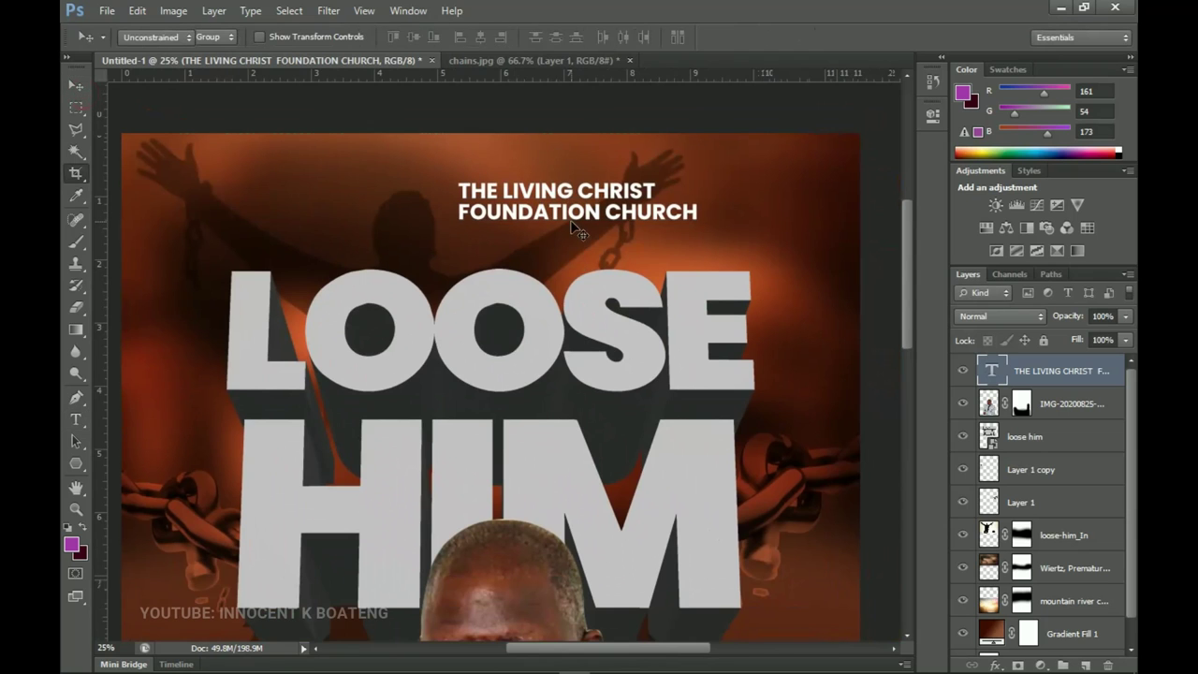
pyautogui.moveTo(569, 220); pyautogui.dragTo(531, 197)
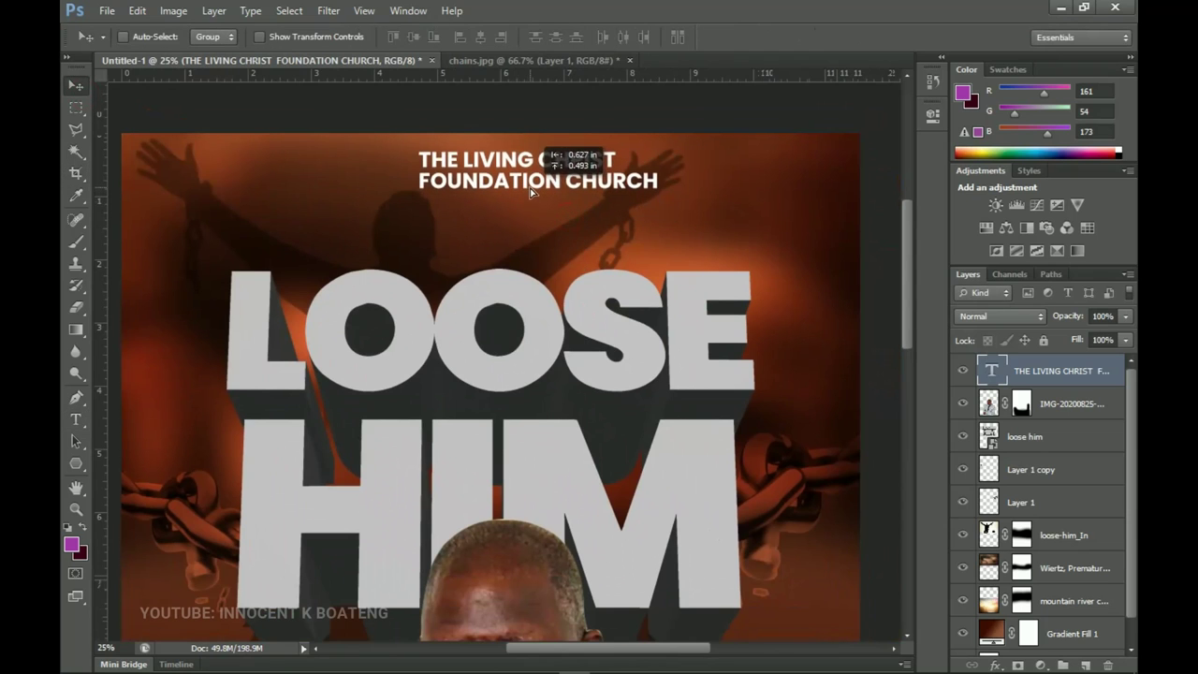
pyautogui.moveTo(456, 203); pyautogui.dragTo(513, 192)
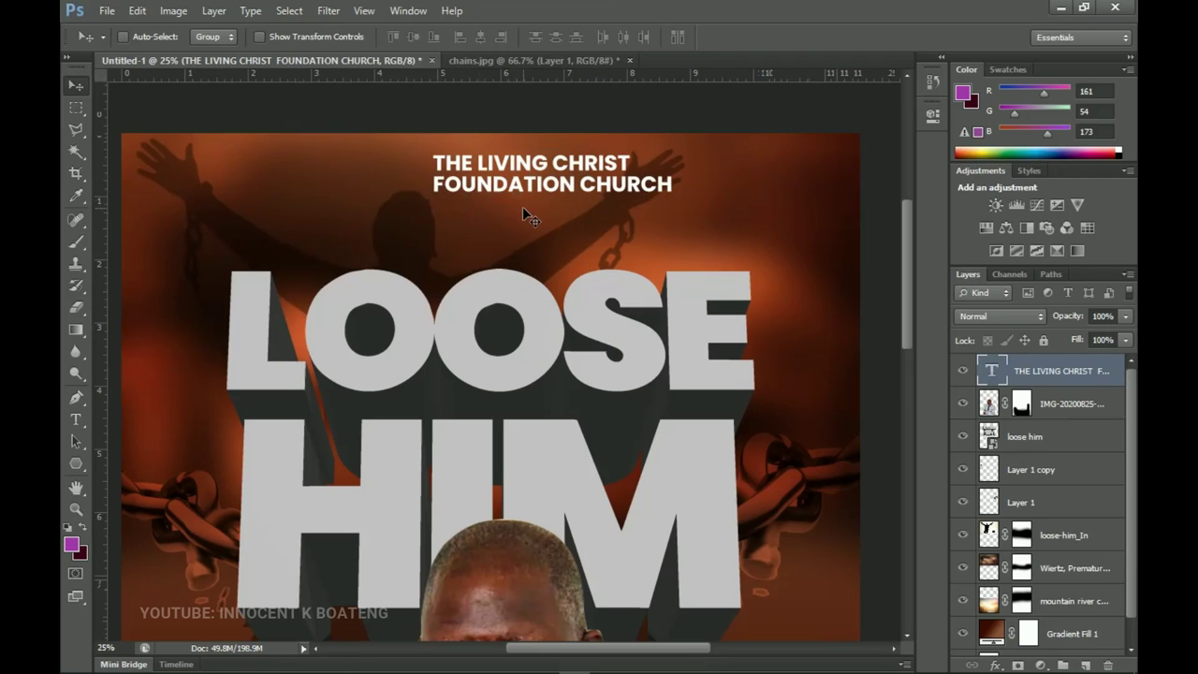
# Duplicate the church name below it and retype the copy as 'PRESENTS'.
pyautogui.hotkey('ctrl', 'j')
pyautogui.moveTo(527, 215); pyautogui.dragTo(527, 269)
pyautogui.press('t')
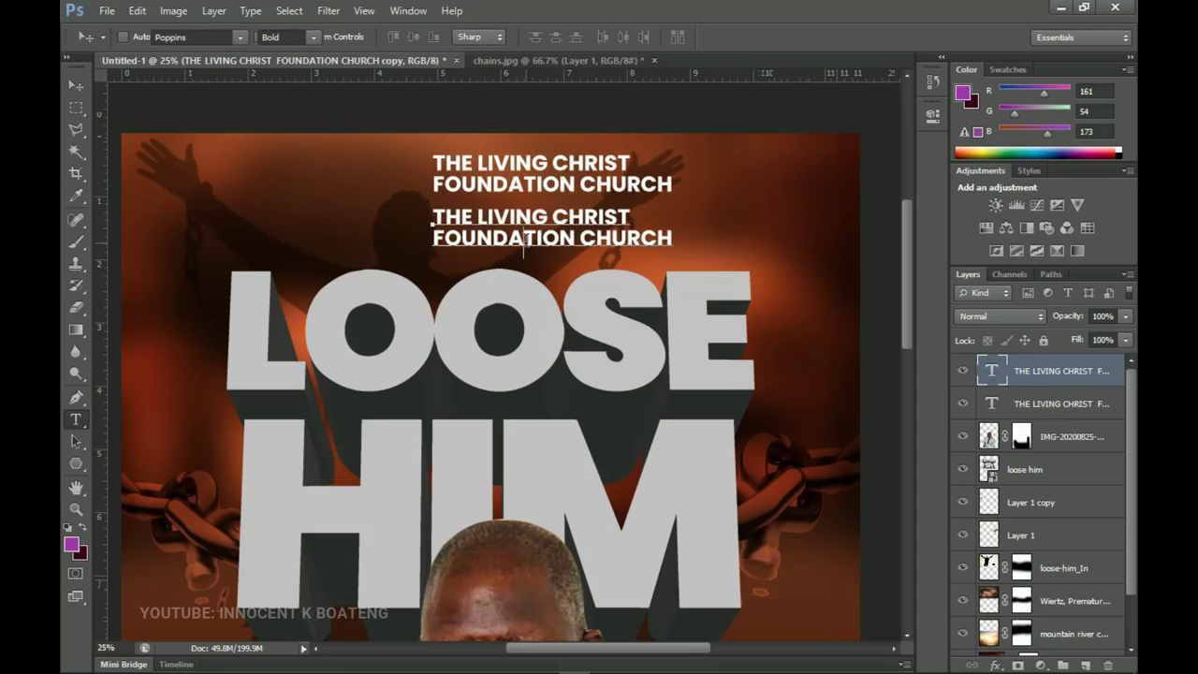
pyautogui.click(527, 239)
pyautogui.hotkey('ctrl', 'a')
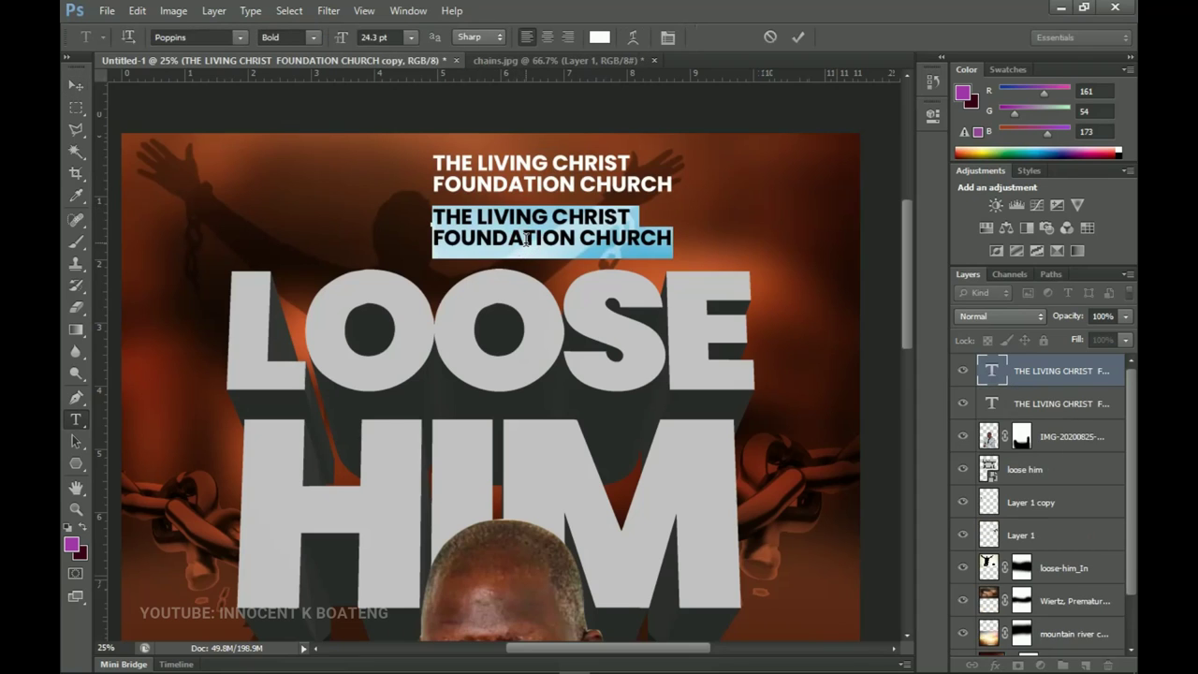
pyautogui.write('PRESENTS')
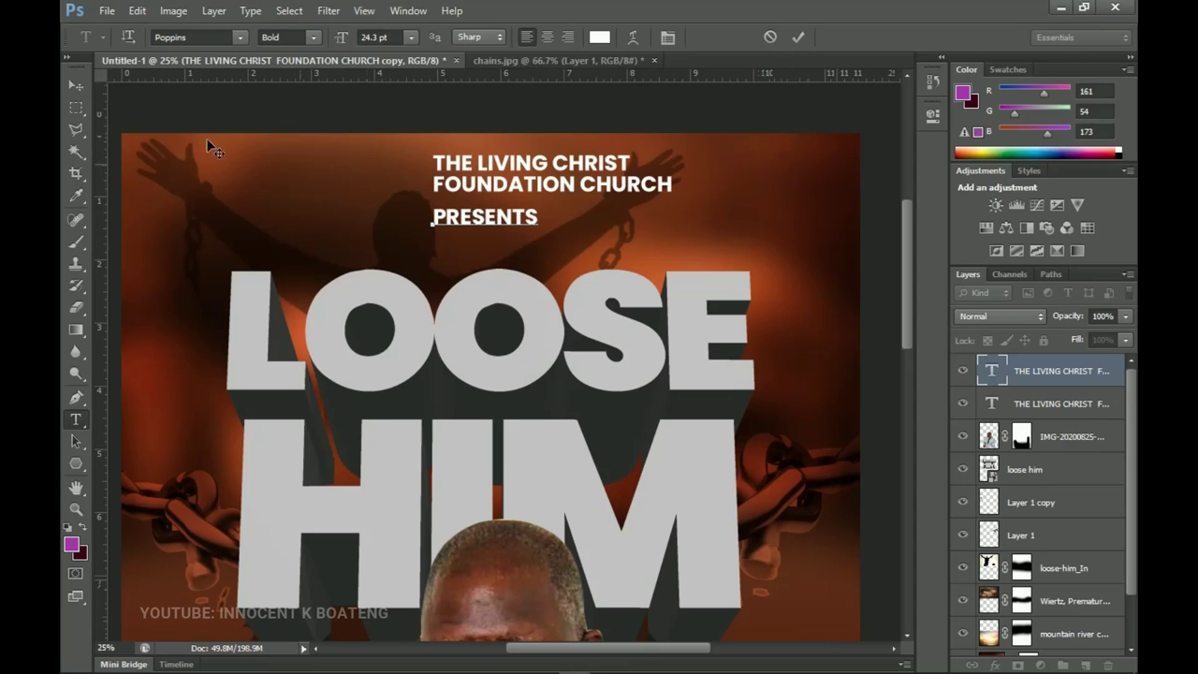
# Colour the PRESENTS text yellow in the Color Picker.
pyautogui.hotkey('ctrl', 'a')
pyautogui.click(601, 41)
pyautogui.moveTo(985, 455)
pyautogui.mouseDown()
pyautogui.moveTo(983, 436)
pyautogui.moveTo(987, 463)
pyautogui.mouseUp()
pyautogui.click(962, 269)
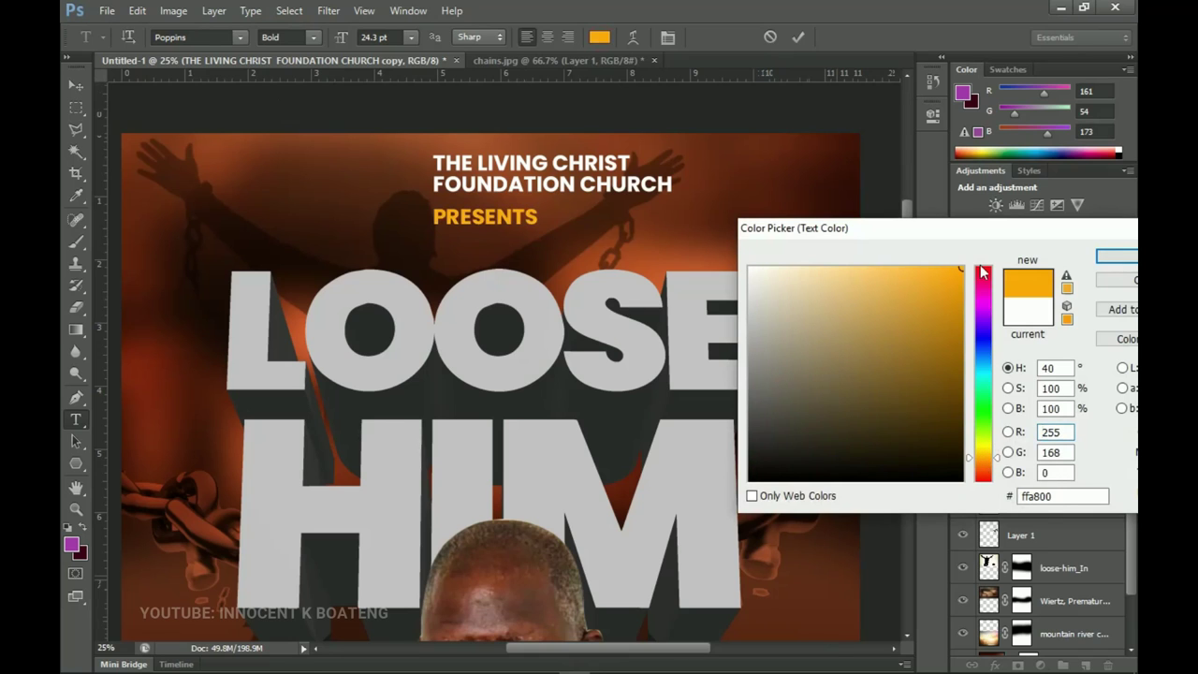
pyautogui.moveTo(983, 454); pyautogui.dragTo(983, 444)
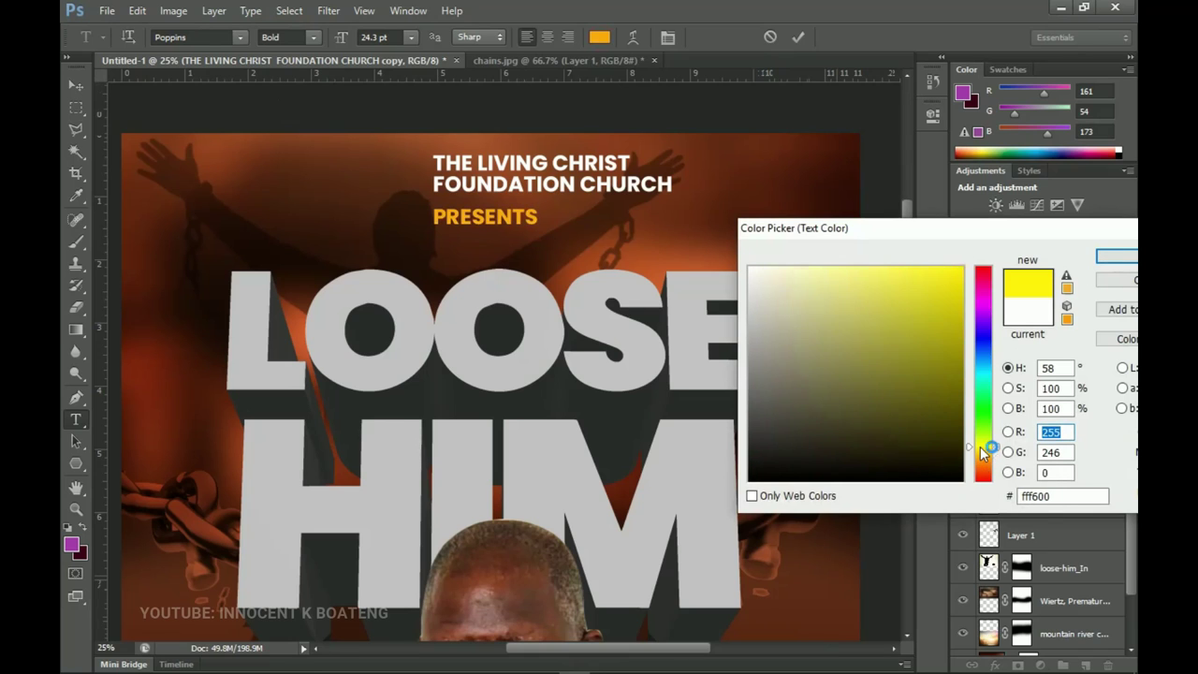
pyautogui.click(1116, 256)
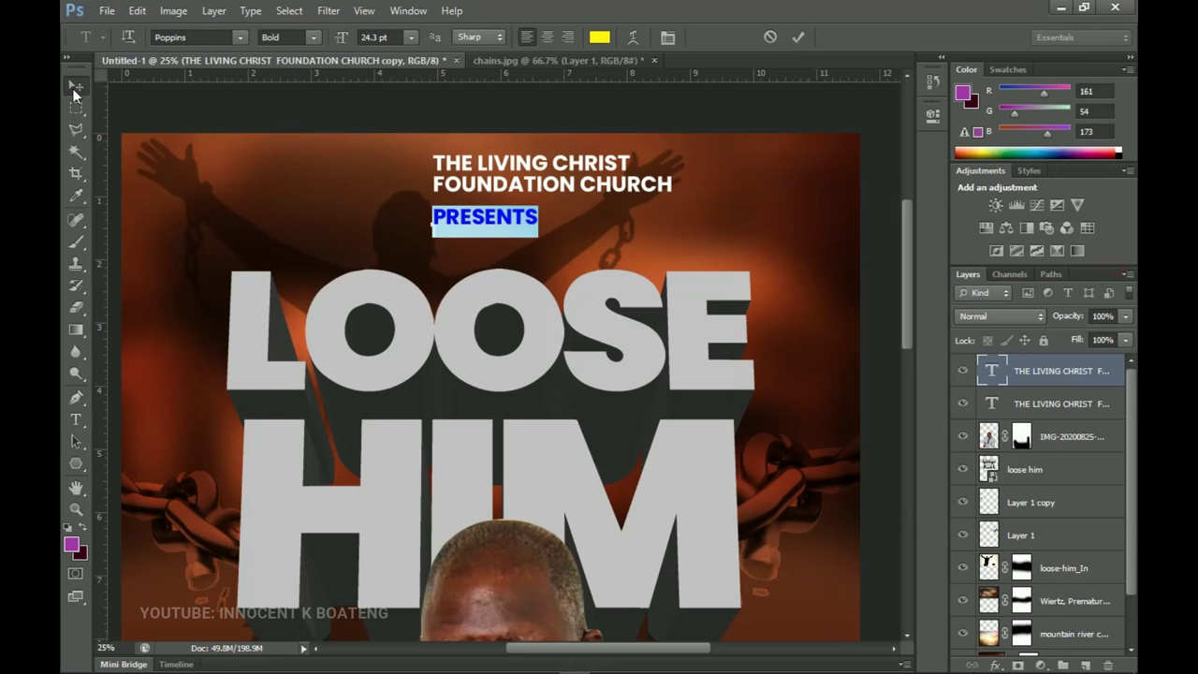
pyautogui.click(75, 86)
# Move PRESENTS beneath the church name and drag the church logo image into the flyer.
pyautogui.hotkey('ctrl', 'd')
pyautogui.moveTo(504, 226); pyautogui.dragTo(512, 241)
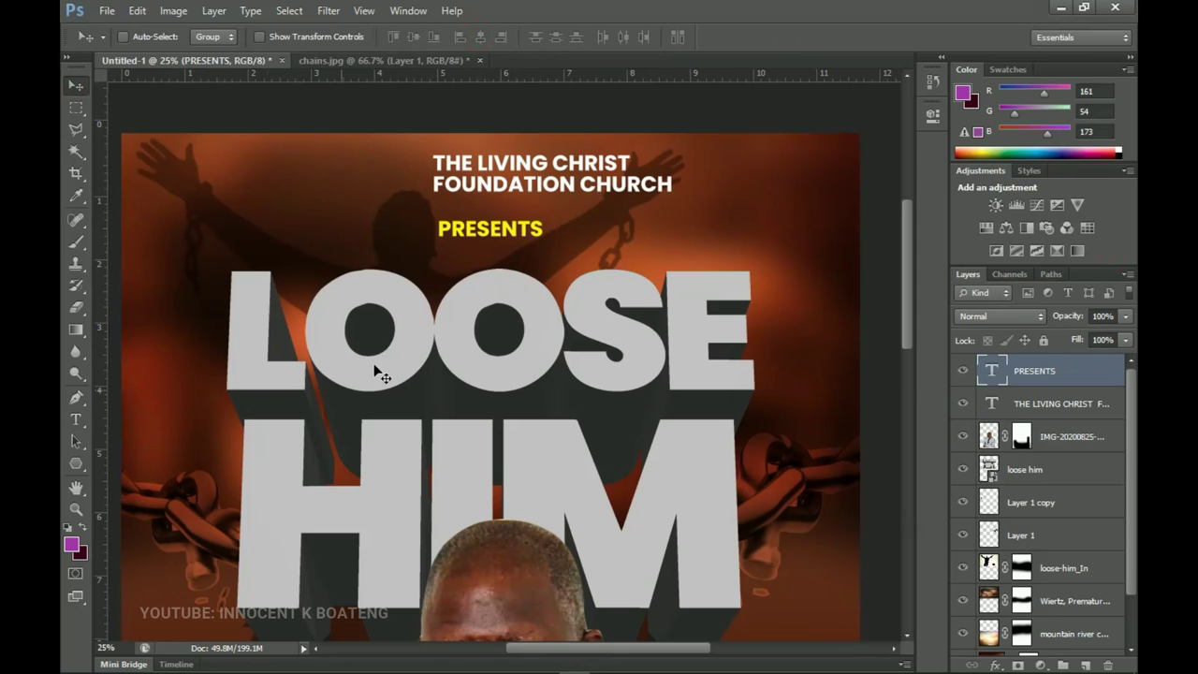
pyautogui.click(168, 663)
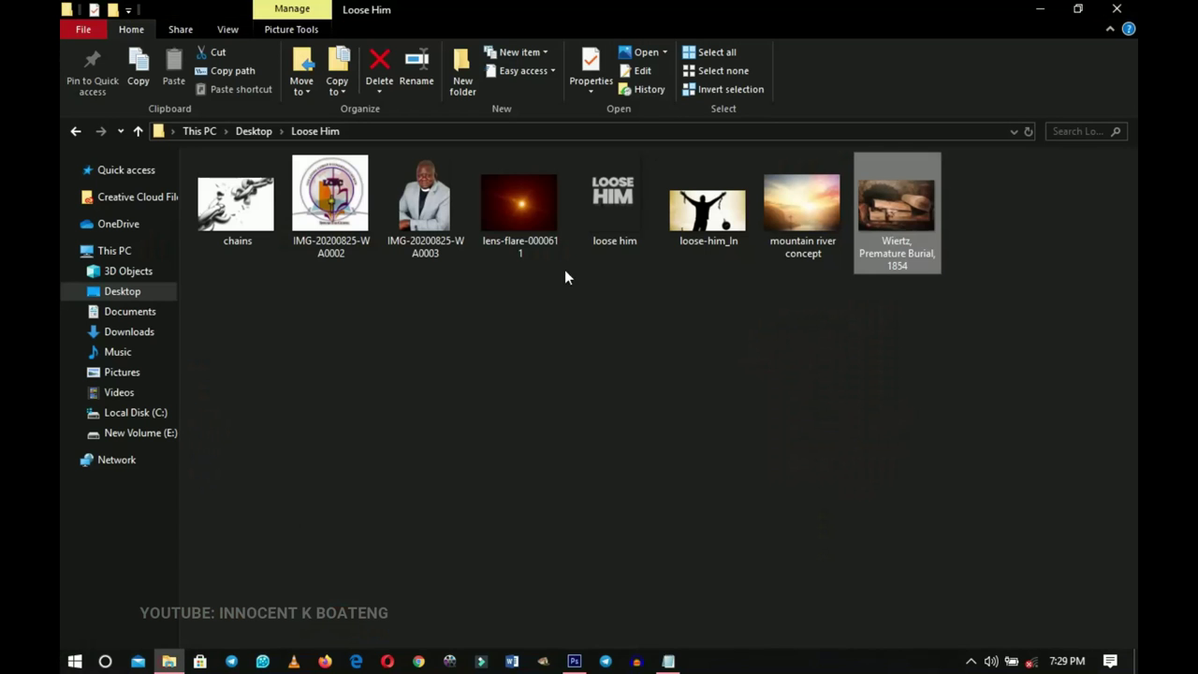
pyautogui.moveTo(321, 224); pyautogui.dragTo(404, 183)
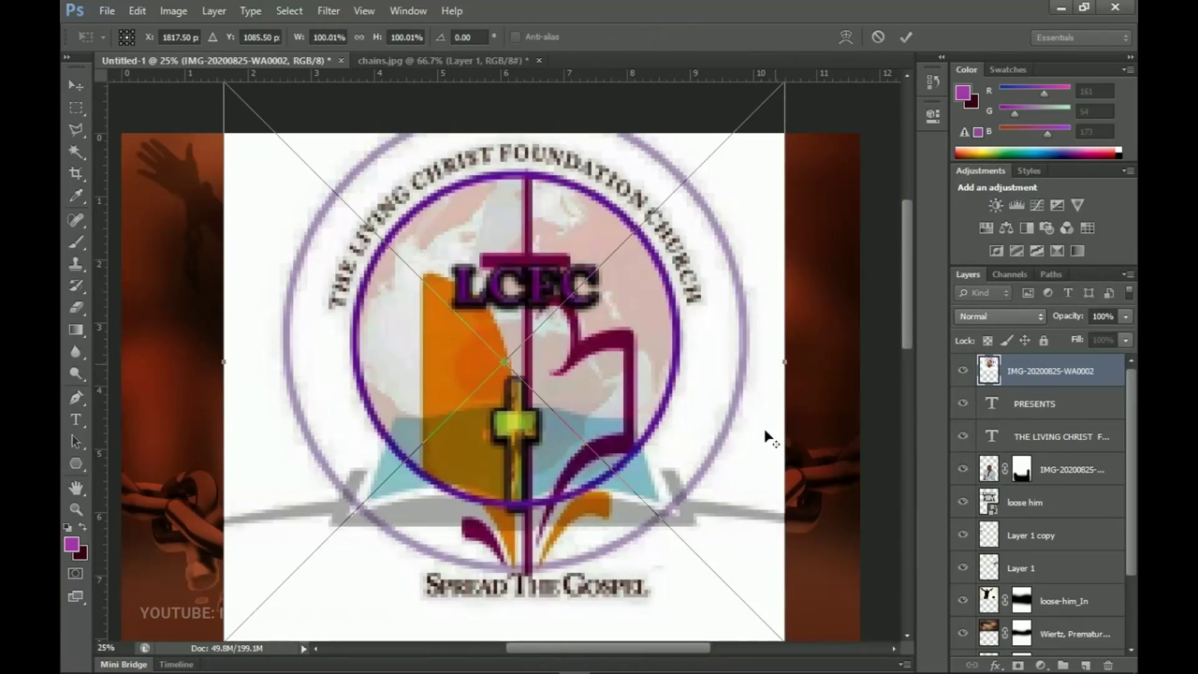
# Shrink the placed LCFC logo to about 17%.
pyautogui.scroll(-1, 691, 266)
pyautogui.moveTo(757, 145); pyautogui.dragTo(530, 227)
pyautogui.press('Return')
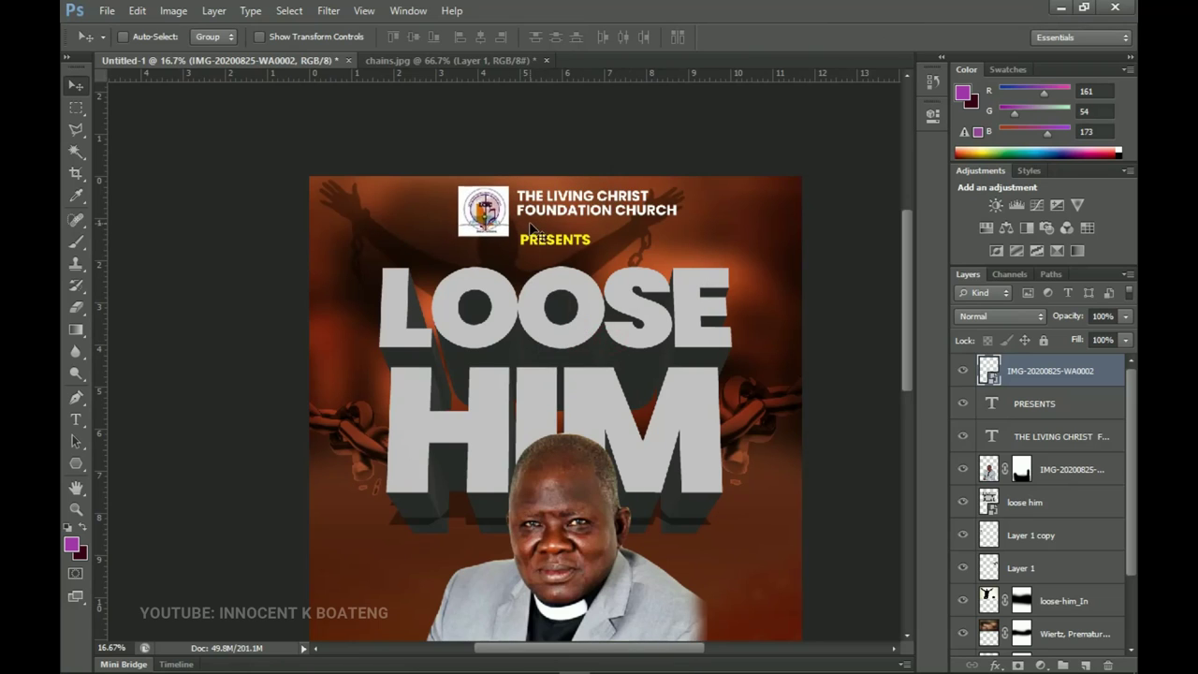
# Select the PRESENTS layer and nudge it slightly down and right.
pyautogui.rightClick(569, 210)
pyautogui.click(604, 219)
pyautogui.moveTo(532, 191); pyautogui.dragTo(540, 197)
# Centre PRESENTS horizontally on the flyer.
pyautogui.click(480, 37)
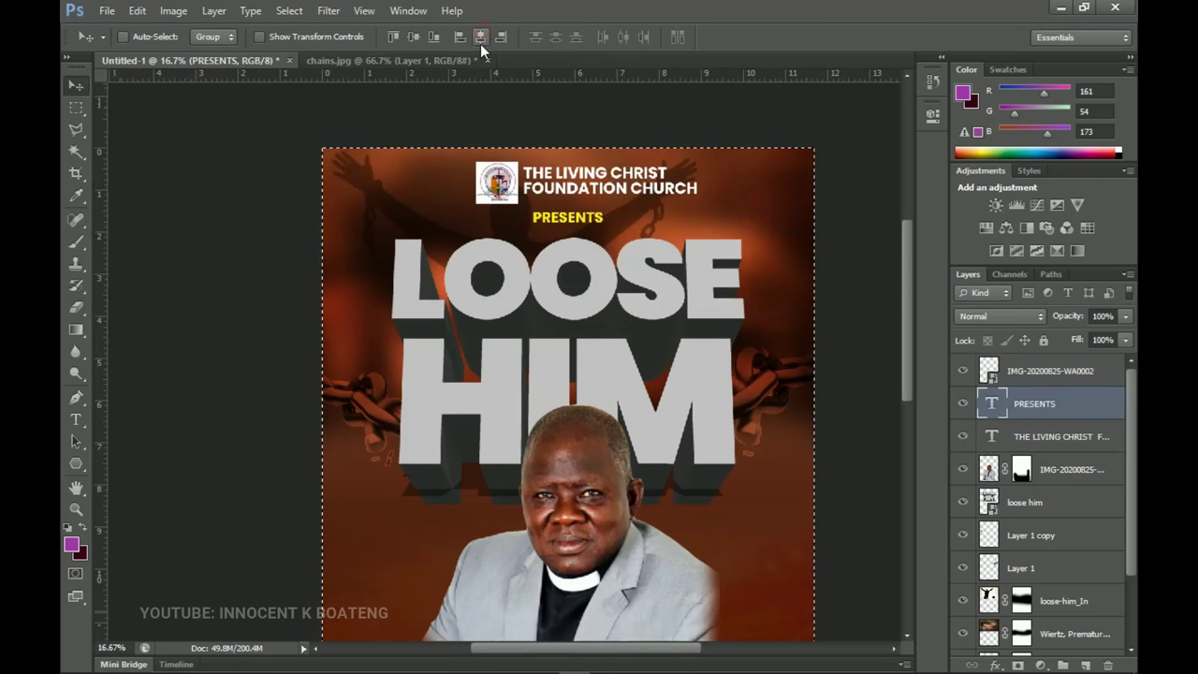
pyautogui.scroll(-3, 621, 254)
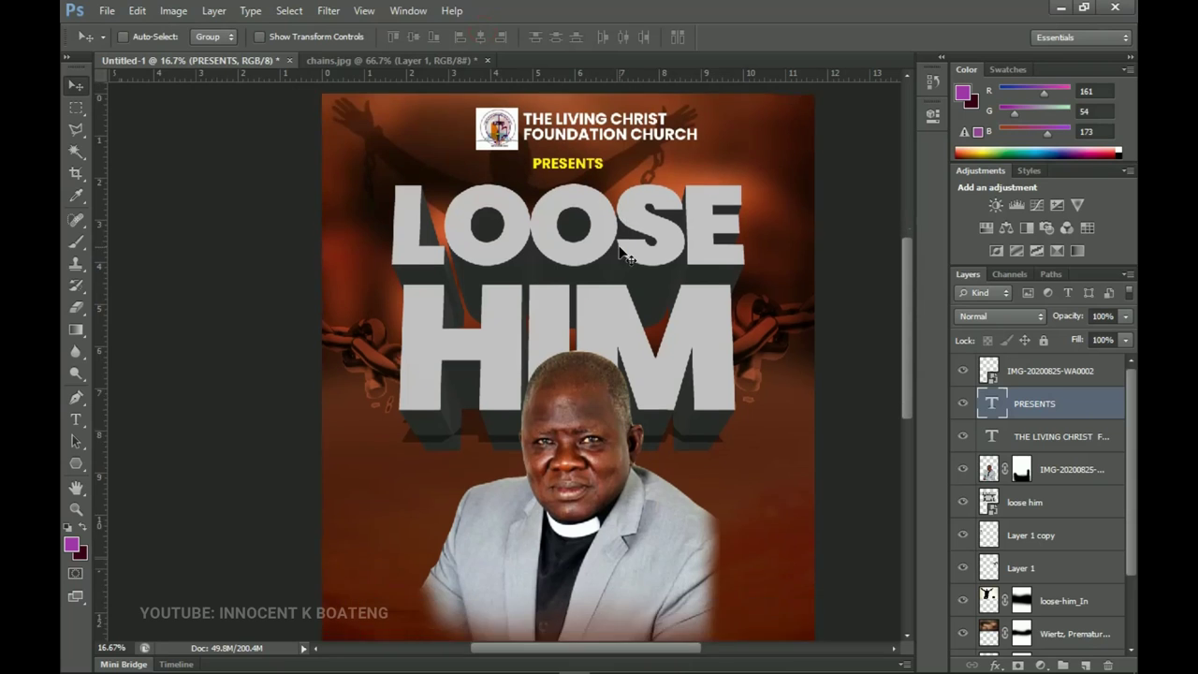
pyautogui.scroll(3, 627, 258)
# Duplicate PRESENTS onto the HIM lettering and scale the copy to about 124%.
pyautogui.hotkey('ctrl', 'j')
pyautogui.moveTo(589, 202); pyautogui.dragTo(483, 382)
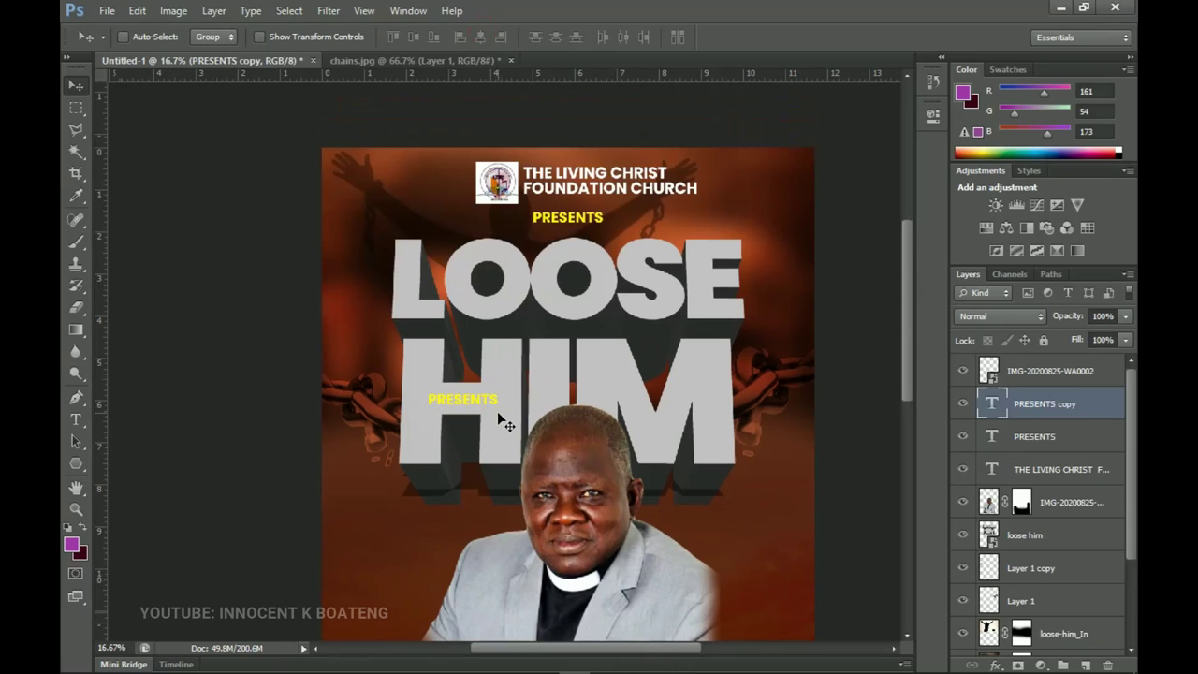
pyautogui.hotkey('ctrl', 't')
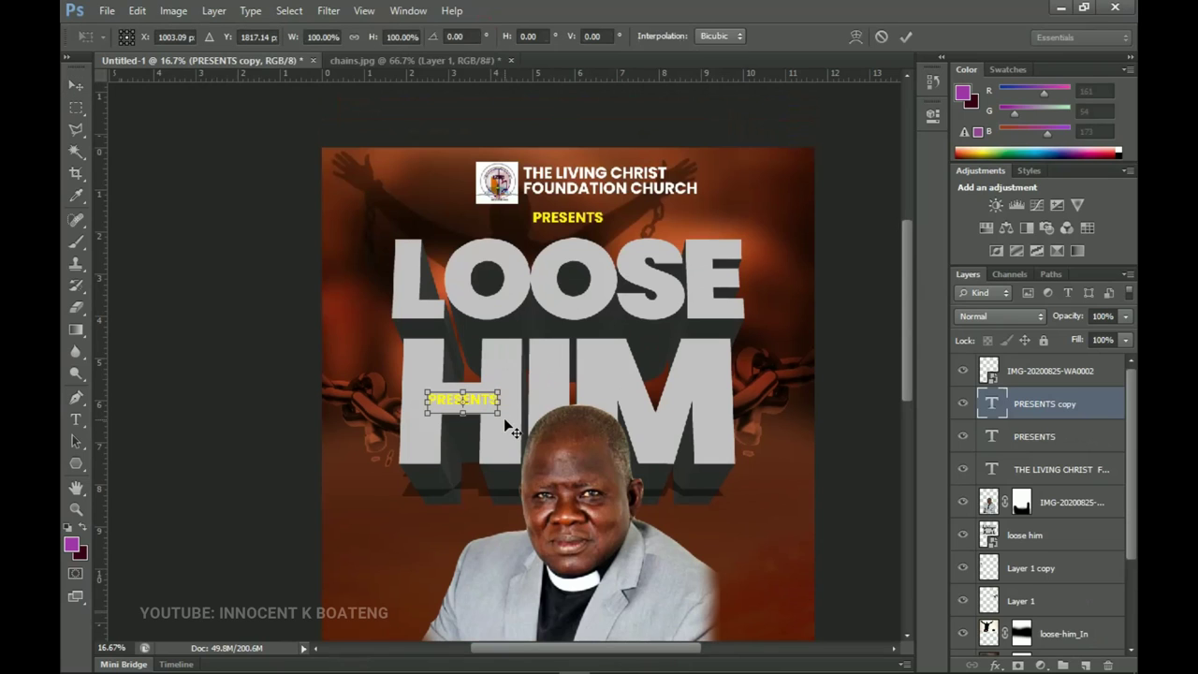
pyautogui.moveTo(503, 391); pyautogui.dragTo(514, 386)
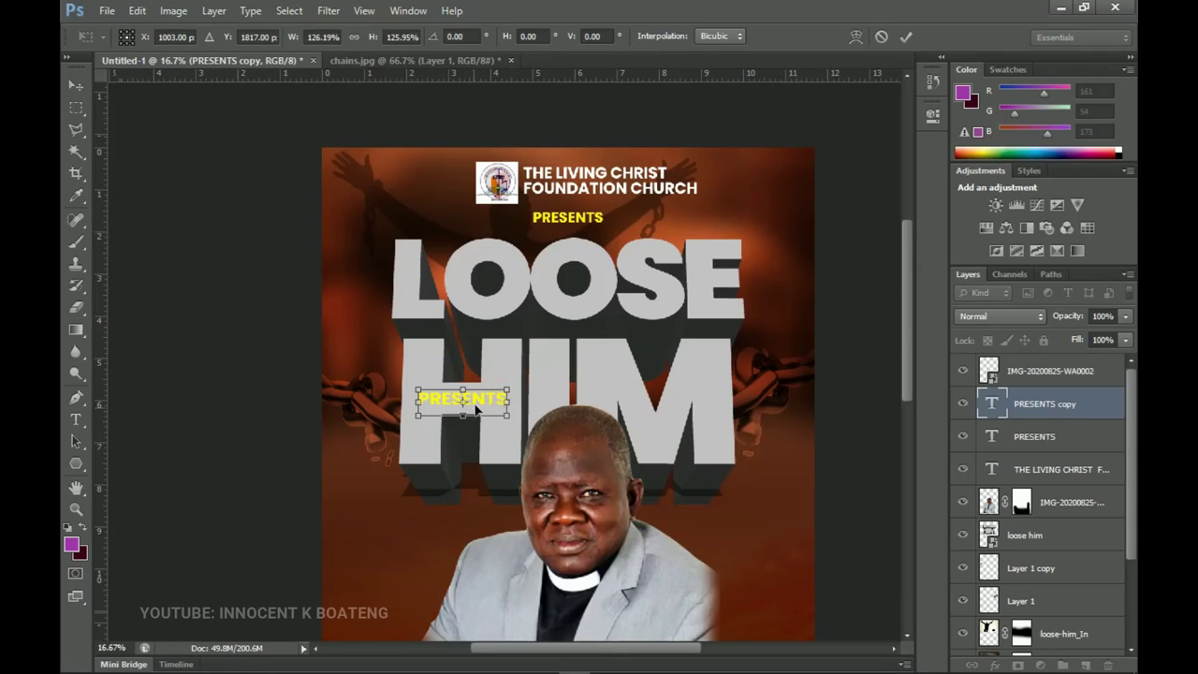
pyautogui.press('Return')
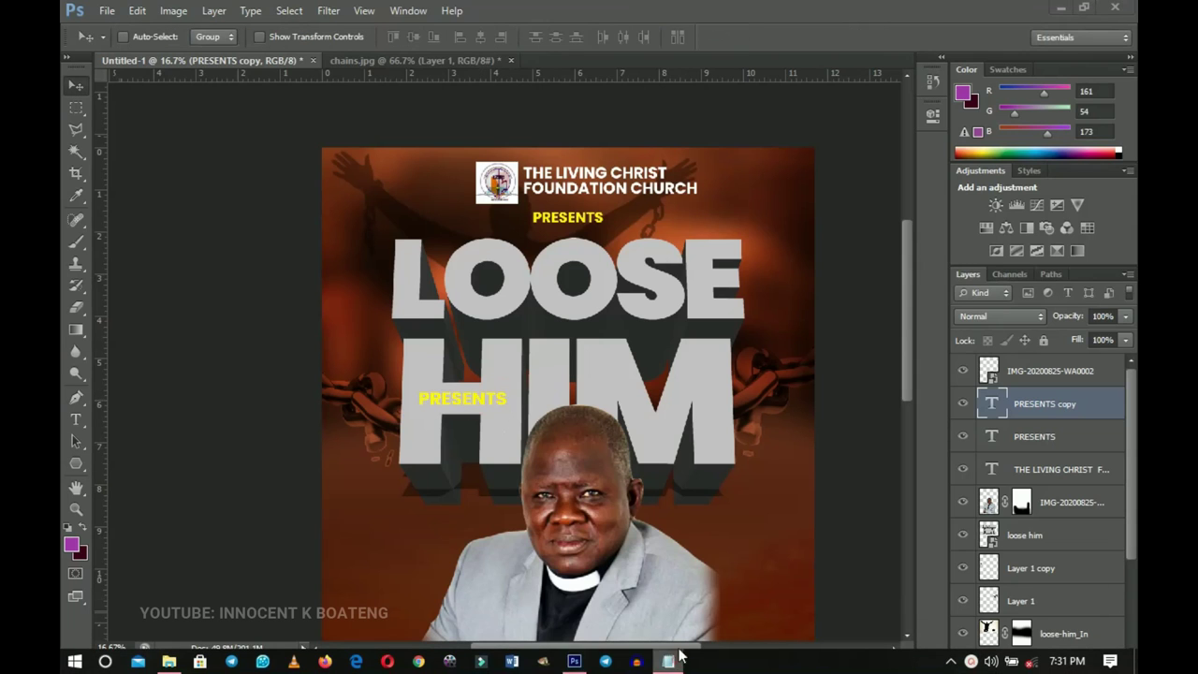
# Select the JOHN 11:44 line in the Notepad text, then return to the flyer.
pyautogui.click(680, 659)
pyautogui.moveTo(756, 258); pyautogui.dragTo(640, 250)
pyautogui.click(659, 288)
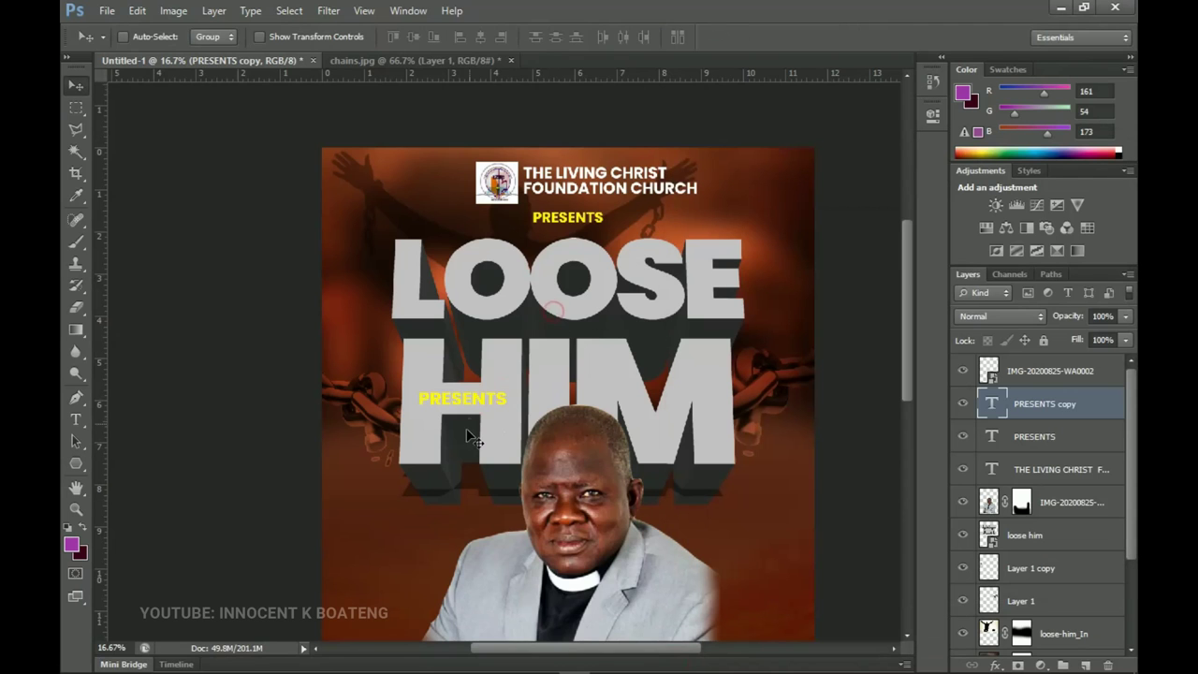
pyautogui.scroll(-3, 499, 393)
pyautogui.scroll(2, 639, 292)
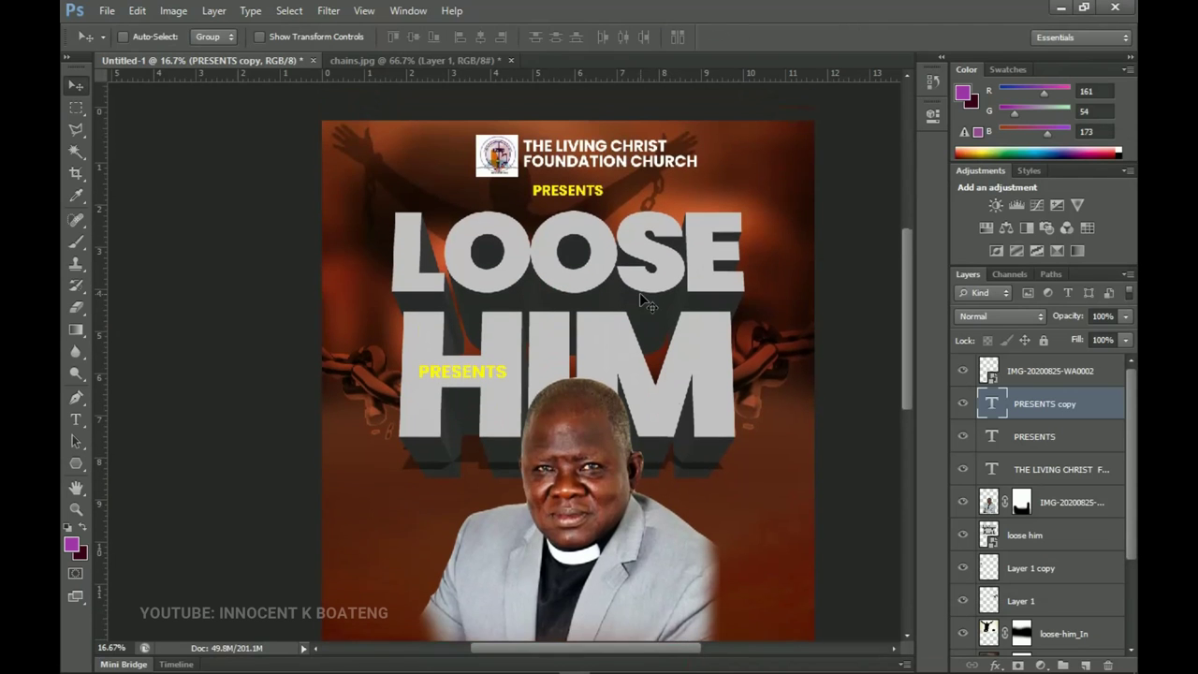
# Retype the PRESENTS copy as 'JOHN 11:44' and nudge it slightly up and left.
pyautogui.press('t')
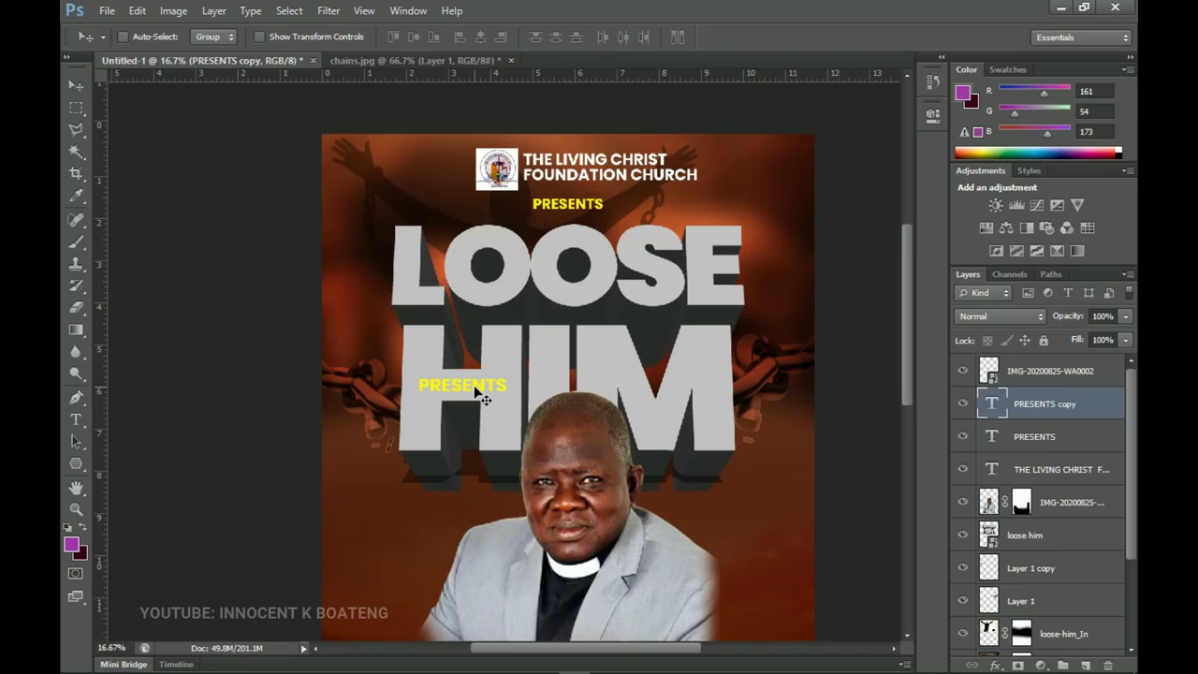
pyautogui.doubleClick(475, 386)
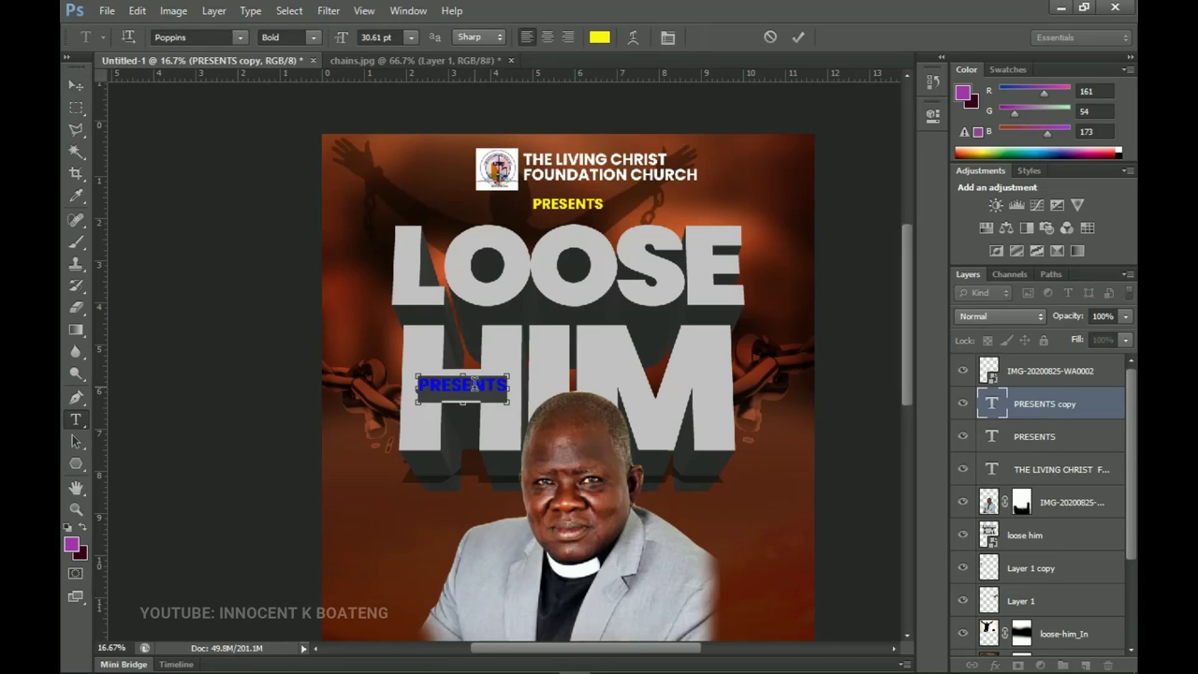
pyautogui.write('JOHN 11:44')
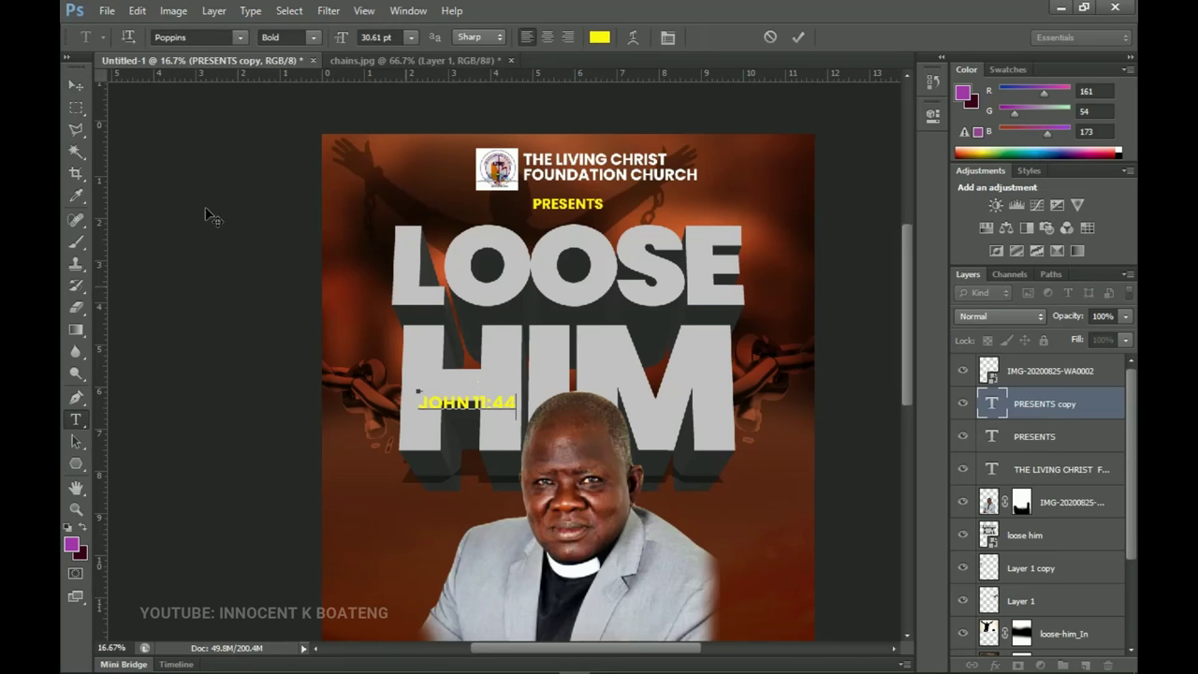
pyautogui.click(76, 85)
pyautogui.moveTo(491, 468); pyautogui.dragTo(487, 449)
# Colour the JOHN 11:44 text dark brown (190b06) sampled from the poster.
pyautogui.press('t')
pyautogui.click(477, 386)
pyautogui.hotkey('ctrl', 'a')
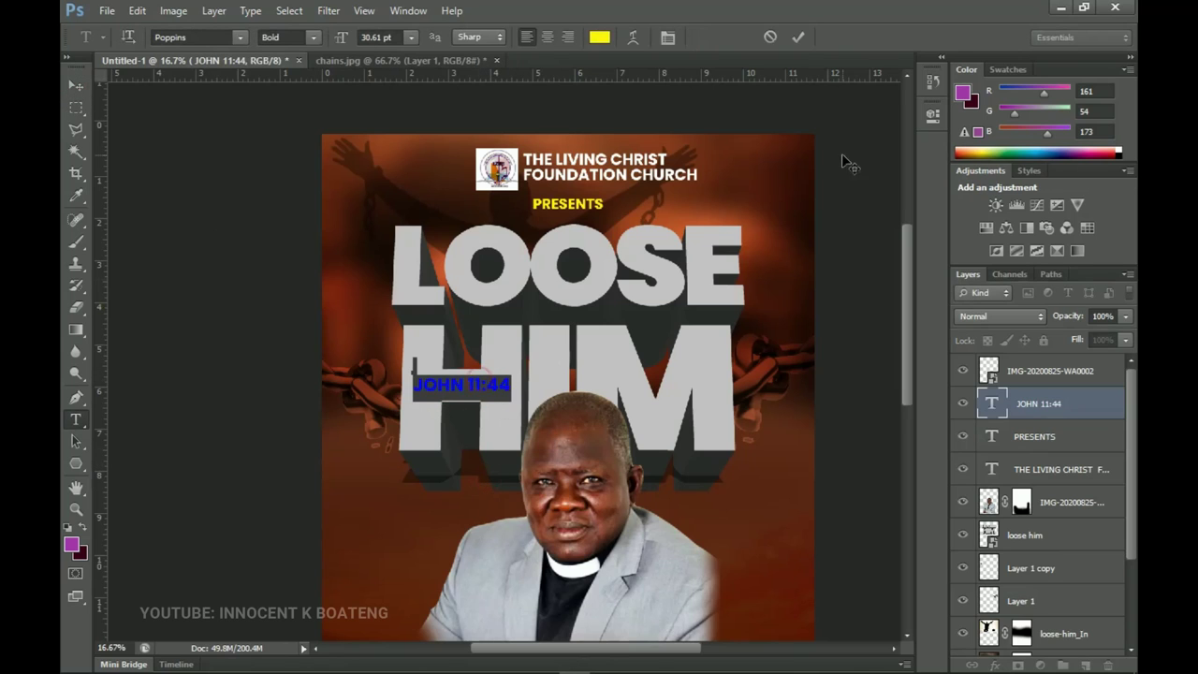
pyautogui.click(600, 38)
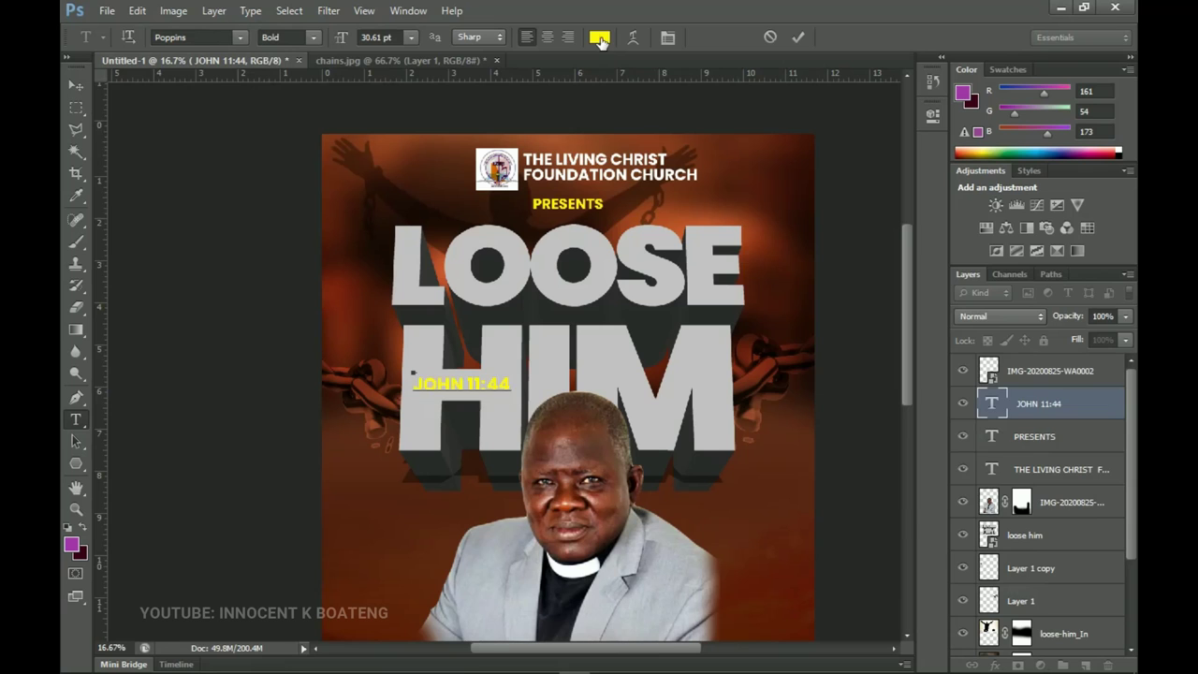
pyautogui.click(422, 208)
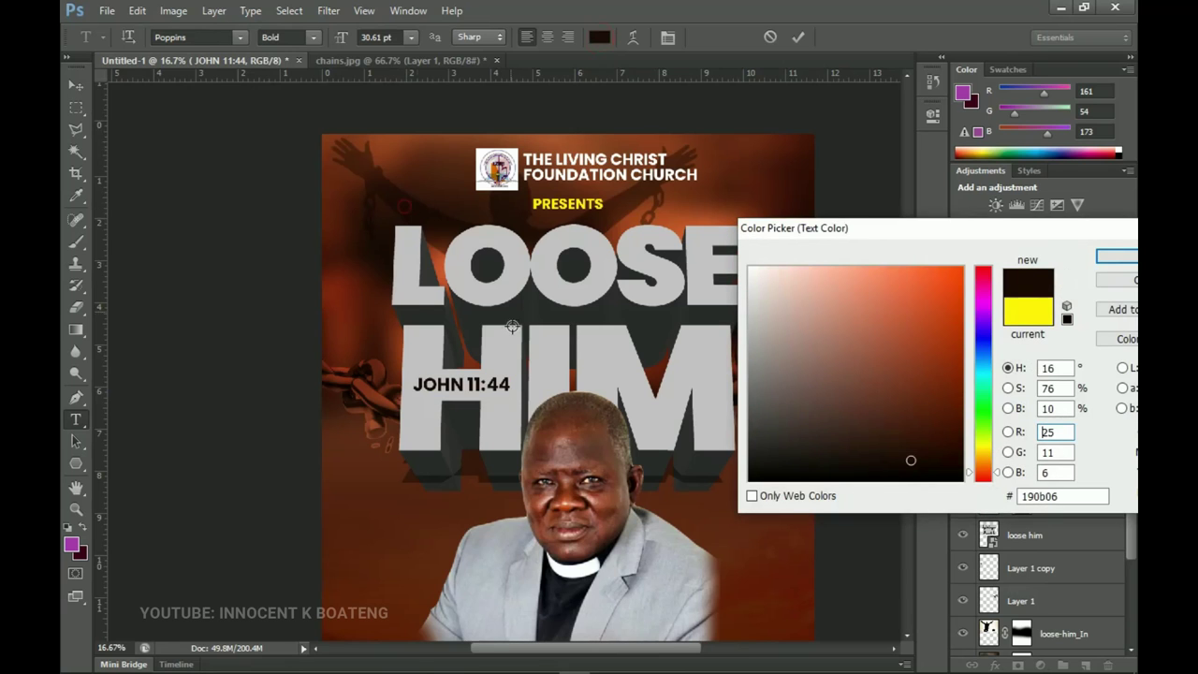
pyautogui.click(1117, 255)
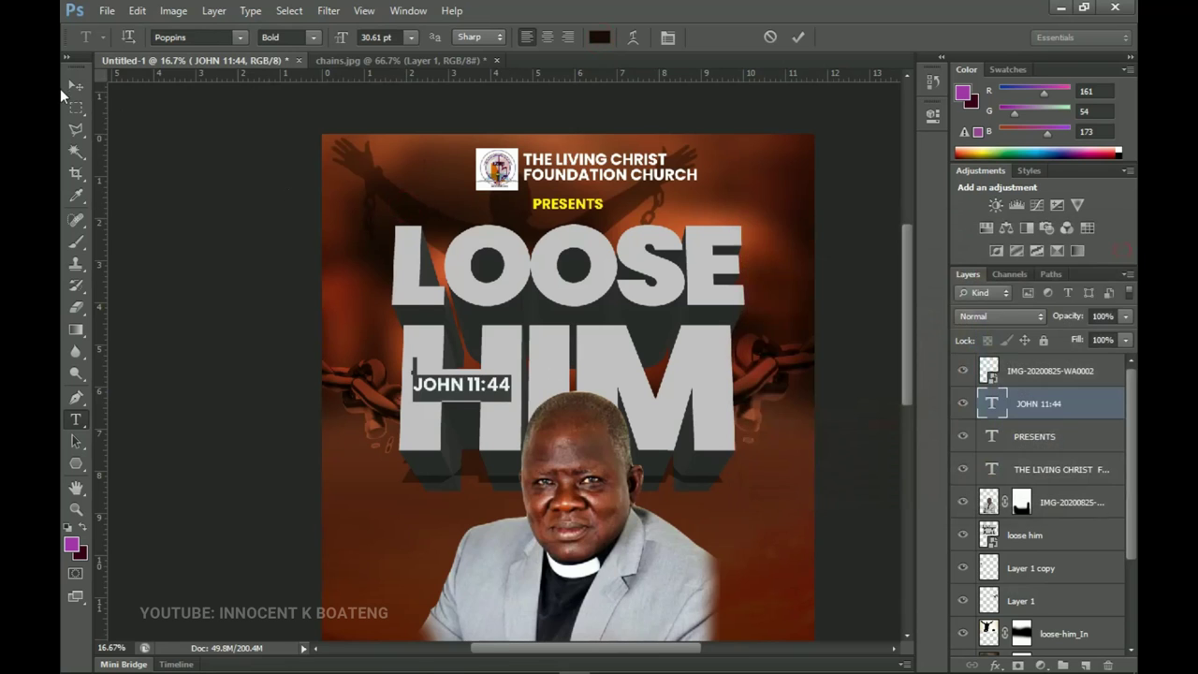
pyautogui.click(77, 92)
pyautogui.scroll(-3, 532, 329)
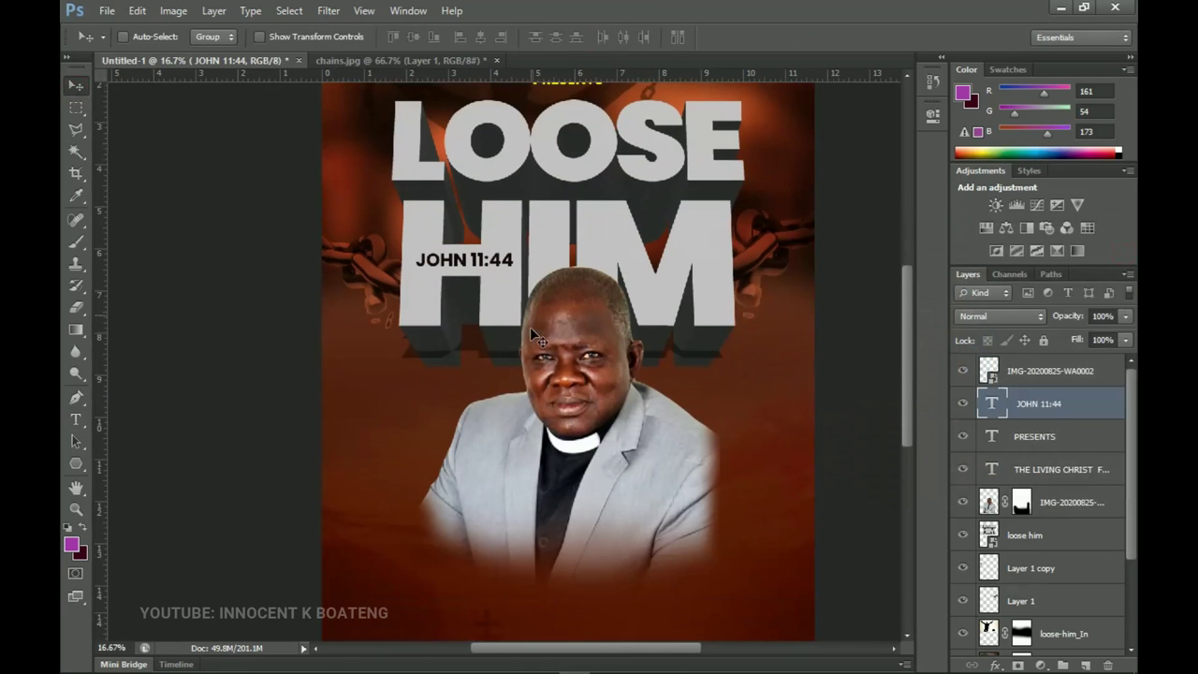
# Duplicate the JOHN 11:44 layer beside the pastor's right shoulder and retype it as 'WITH'.
pyautogui.moveTo(685, 368); pyautogui.dragTo(618, 273)
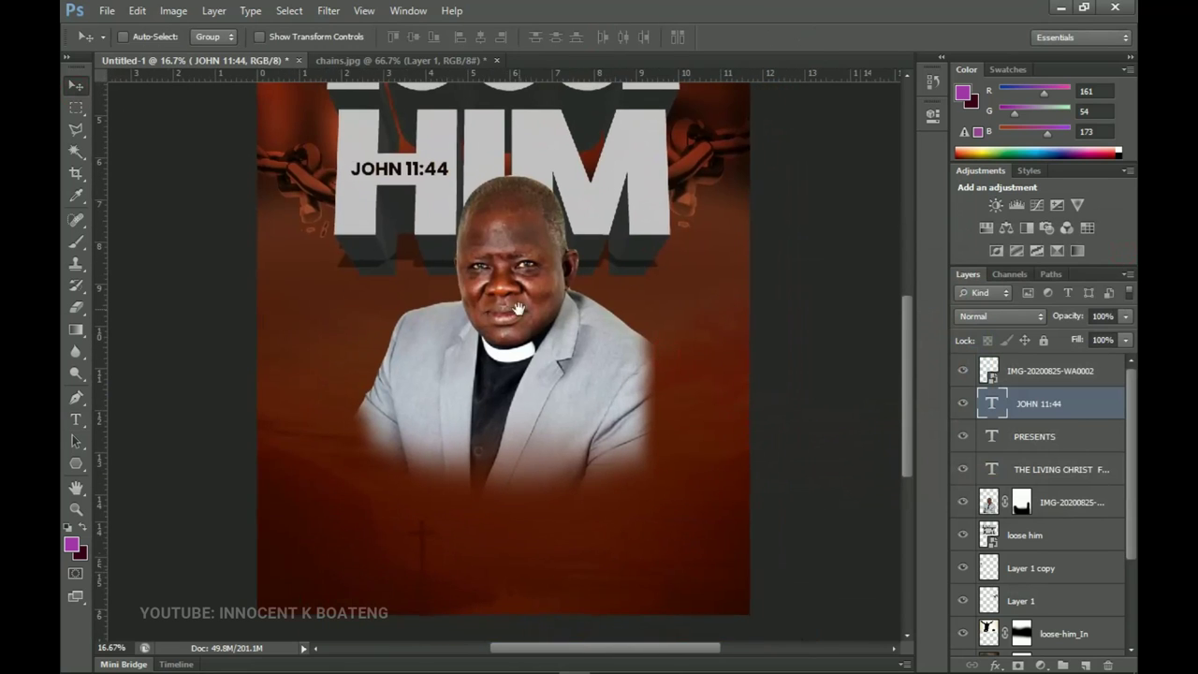
pyautogui.moveTo(518, 309); pyautogui.dragTo(468, 292)
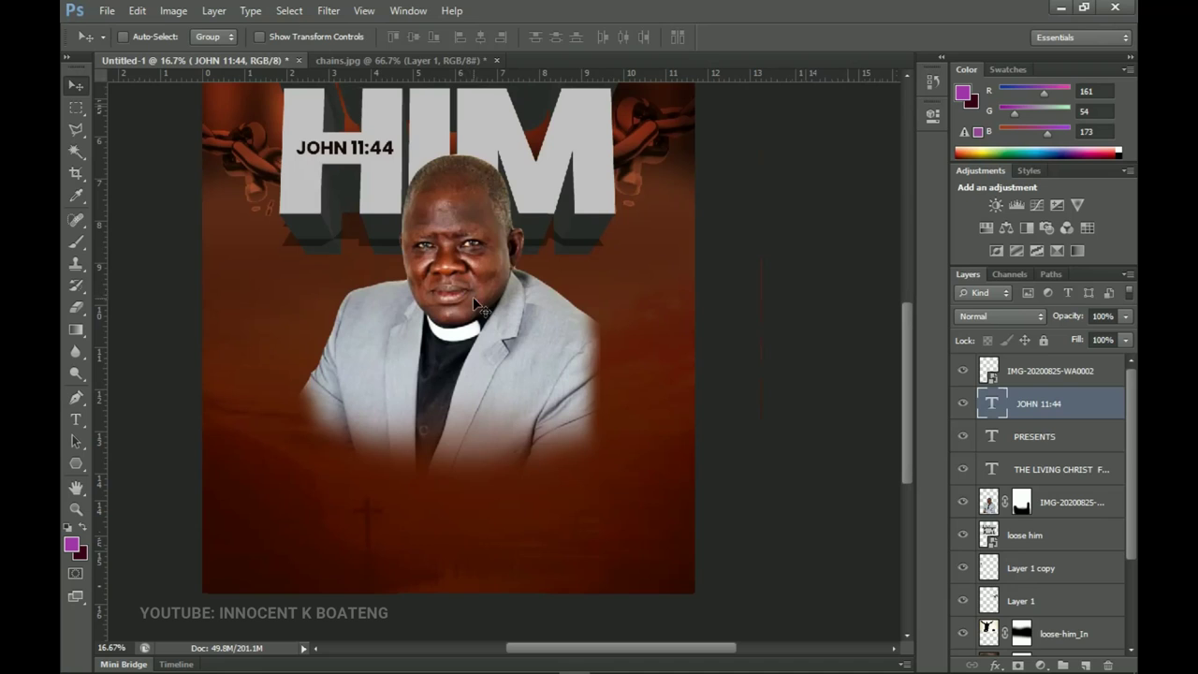
pyautogui.hotkey('ctrl', 'j')
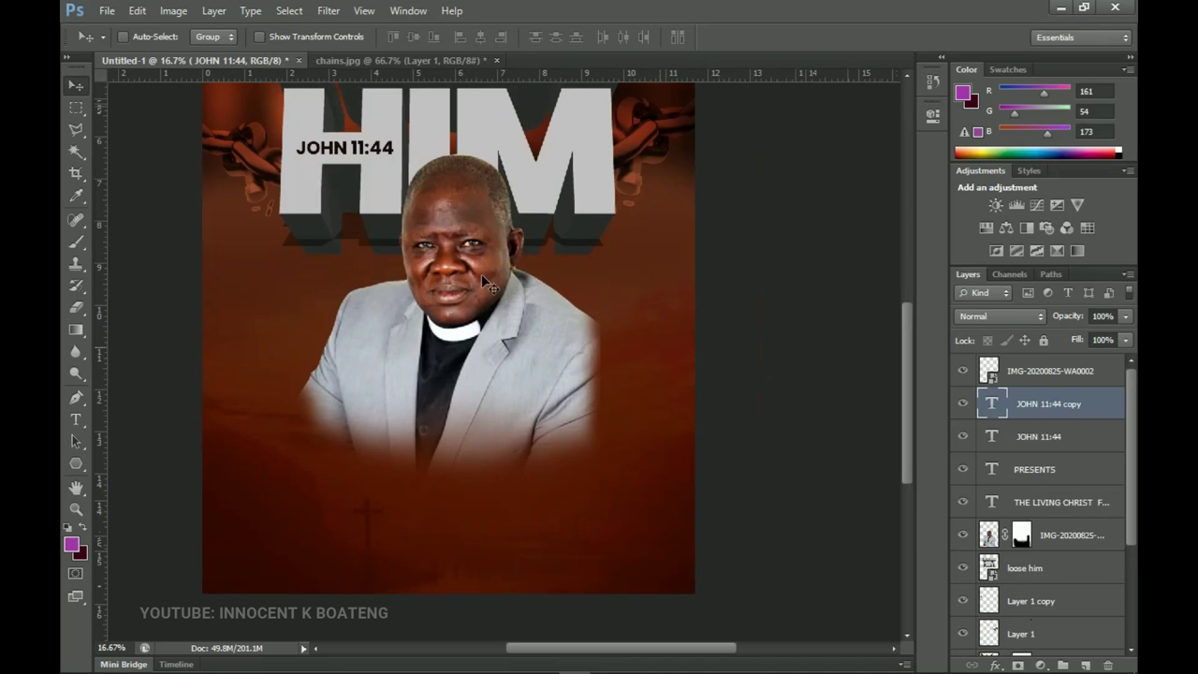
pyautogui.moveTo(372, 155); pyautogui.dragTo(626, 290)
pyautogui.press('t')
pyautogui.tripleClick(624, 284)
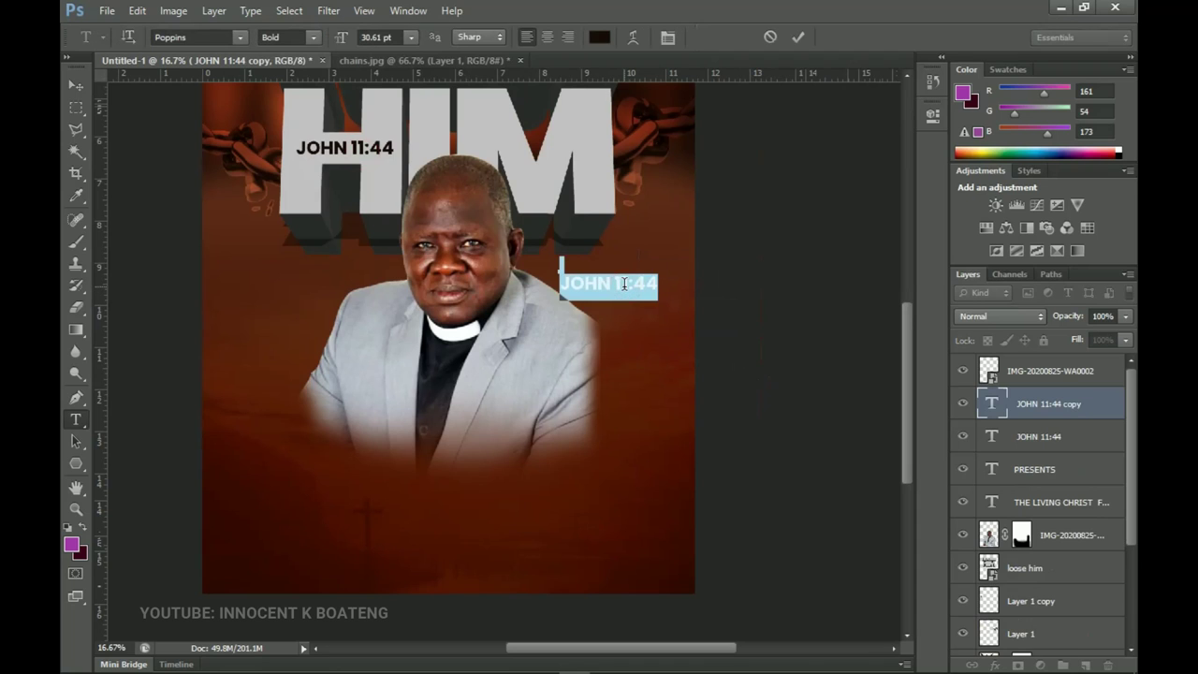
pyautogui.write('WITH')
# Make WITH bright yellow (ffea00), shift it right and down, then place a duplicate just below.
pyautogui.hotkey('ctrl', 'a')
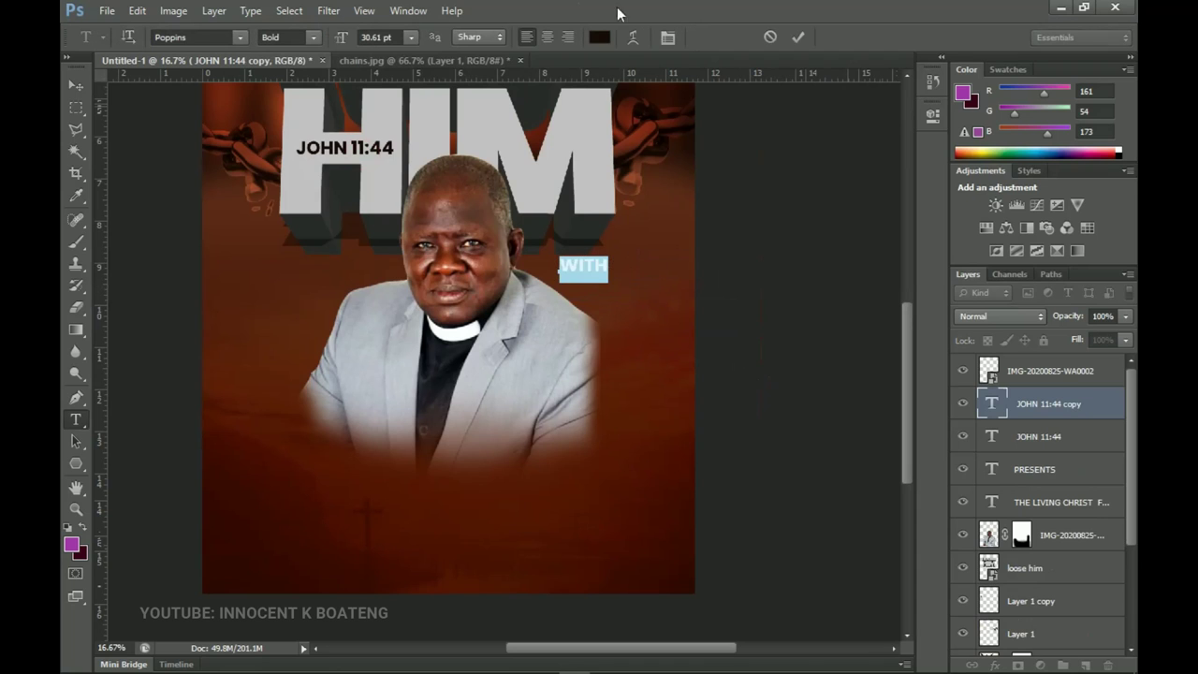
pyautogui.click(599, 37)
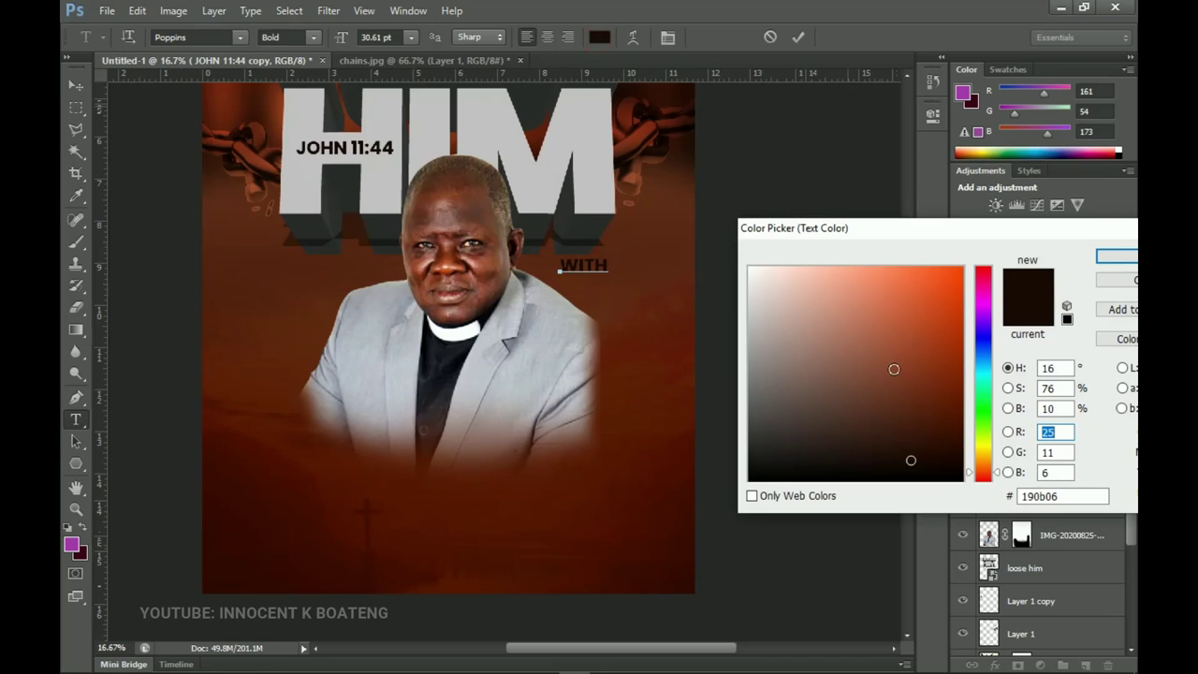
pyautogui.moveTo(985, 459); pyautogui.dragTo(983, 449)
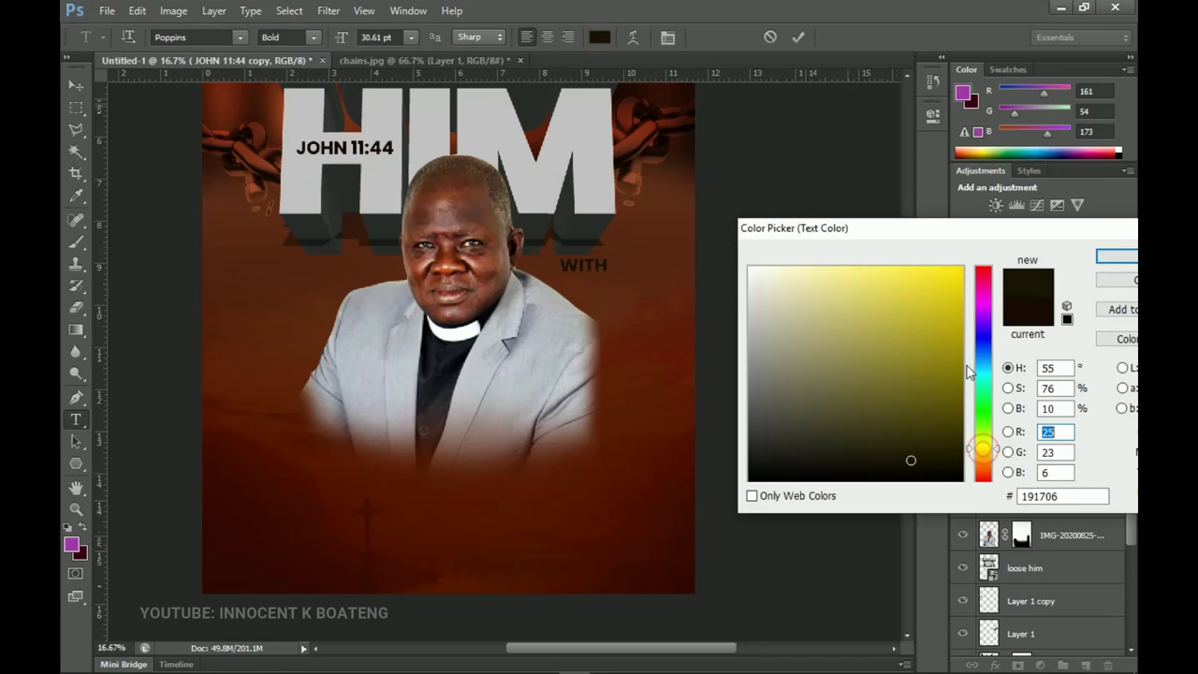
pyautogui.moveTo(936, 298); pyautogui.dragTo(1055, 232)
pyautogui.click(1114, 255)
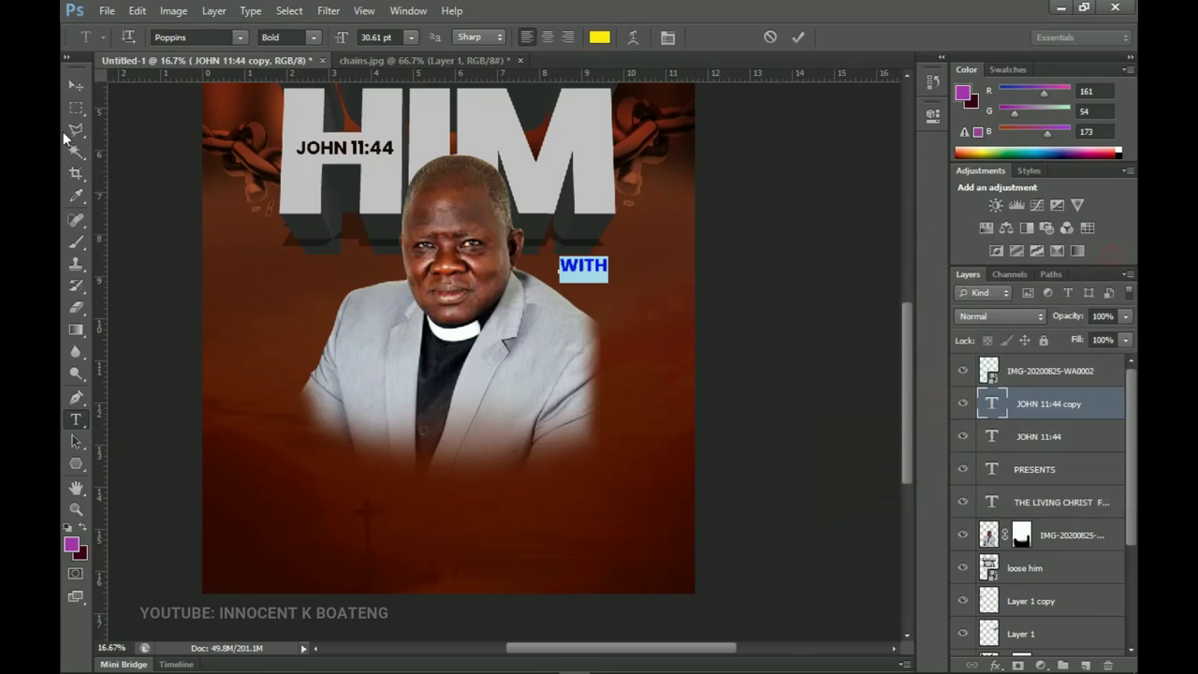
pyautogui.click(76, 85)
pyautogui.moveTo(498, 322); pyautogui.dragTo(539, 337)
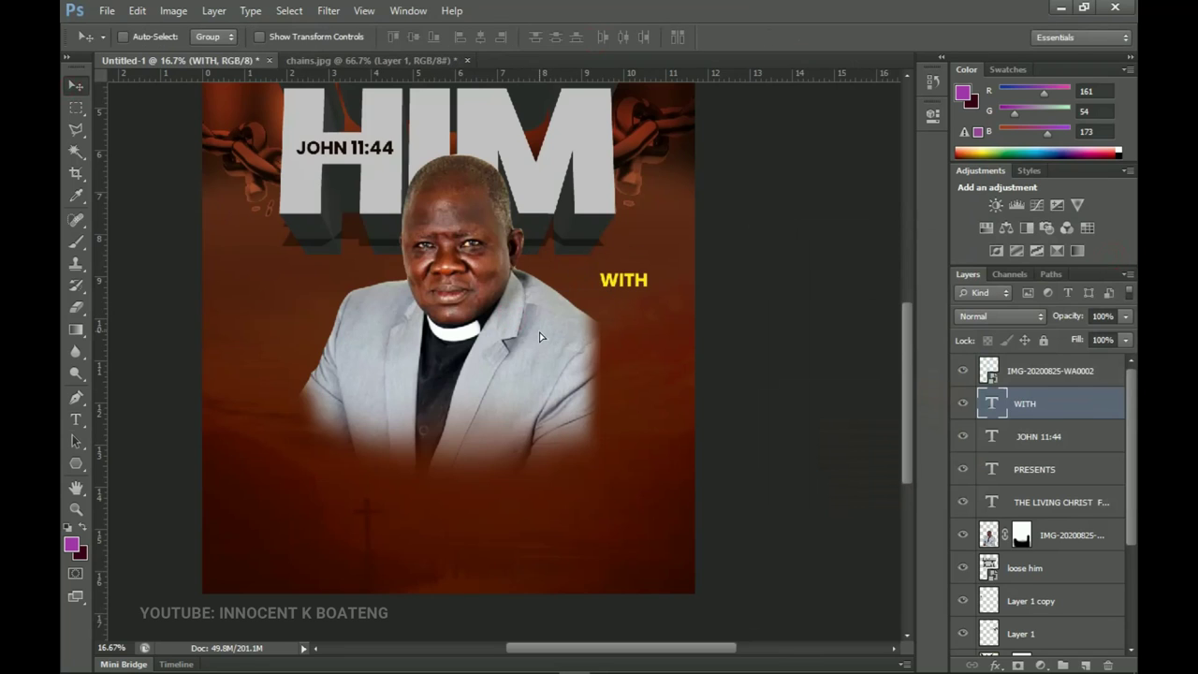
pyautogui.hotkey('ctrl', 'j')
pyautogui.moveTo(642, 292)
pyautogui.mouseDown()
pyautogui.moveTo(642, 327)
pyautogui.moveTo(638, 309)
pyautogui.mouseUp()
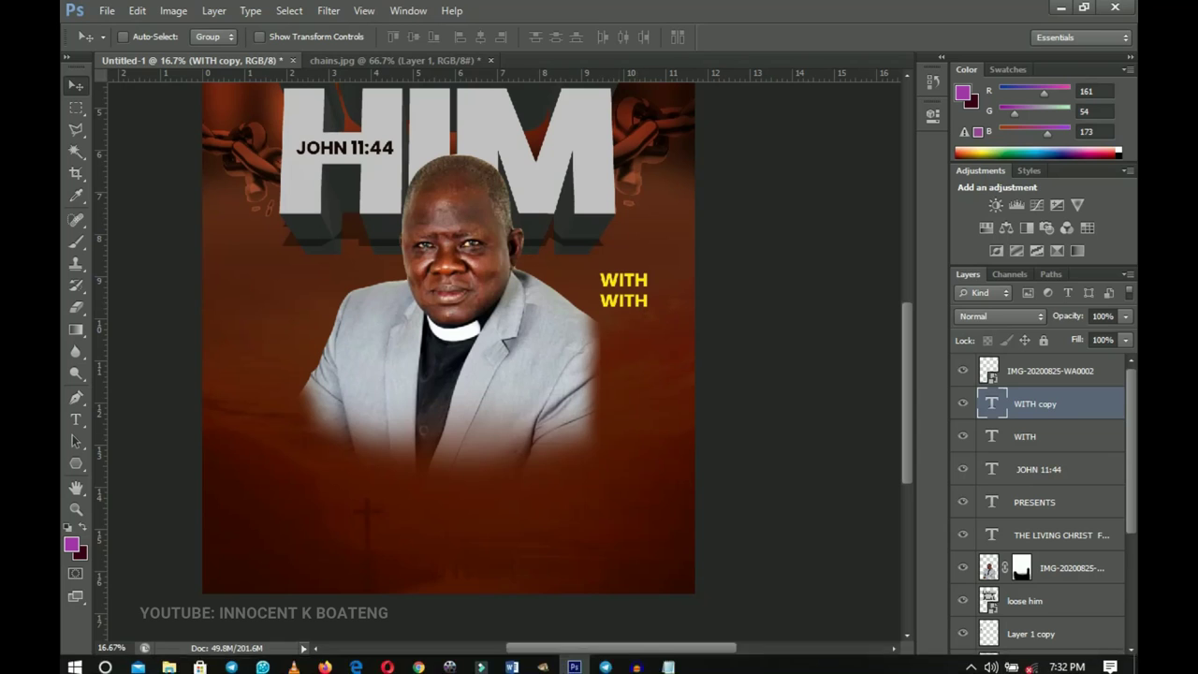
# Copy the speaker's two-line name from the notes and paste it over the second WITH.
pyautogui.click(668, 661)
pyautogui.moveTo(723, 322); pyautogui.dragTo(672, 305)
pyautogui.hotkey('ctrl', 'c')
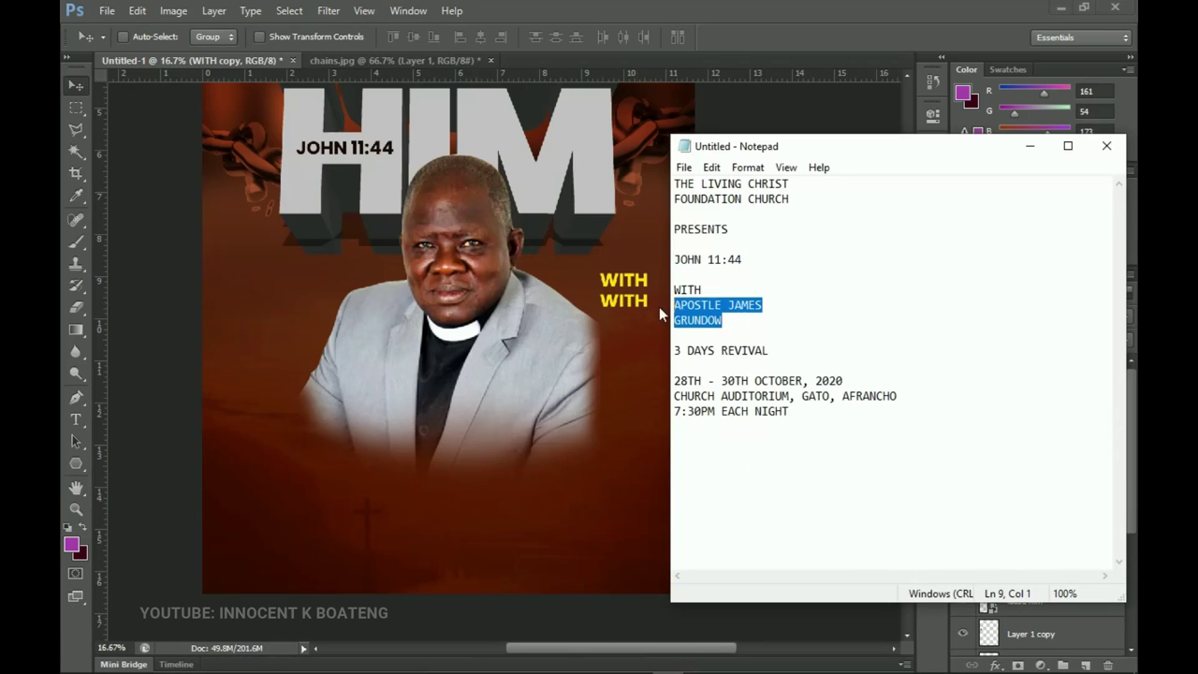
pyautogui.click(659, 306)
pyautogui.press('t')
pyautogui.doubleClick(633, 302)
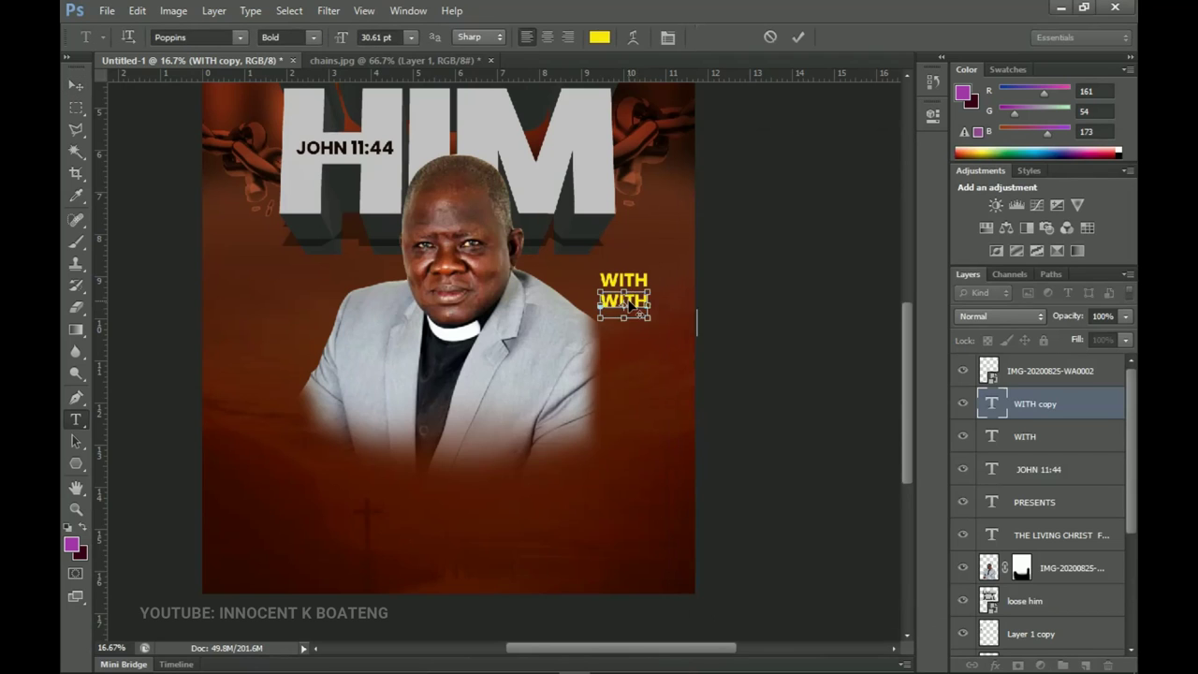
pyautogui.hotkey('ctrl', 'v')
# Set the pasted name text colour to white.
pyautogui.hotkey('ctrl', 'a')
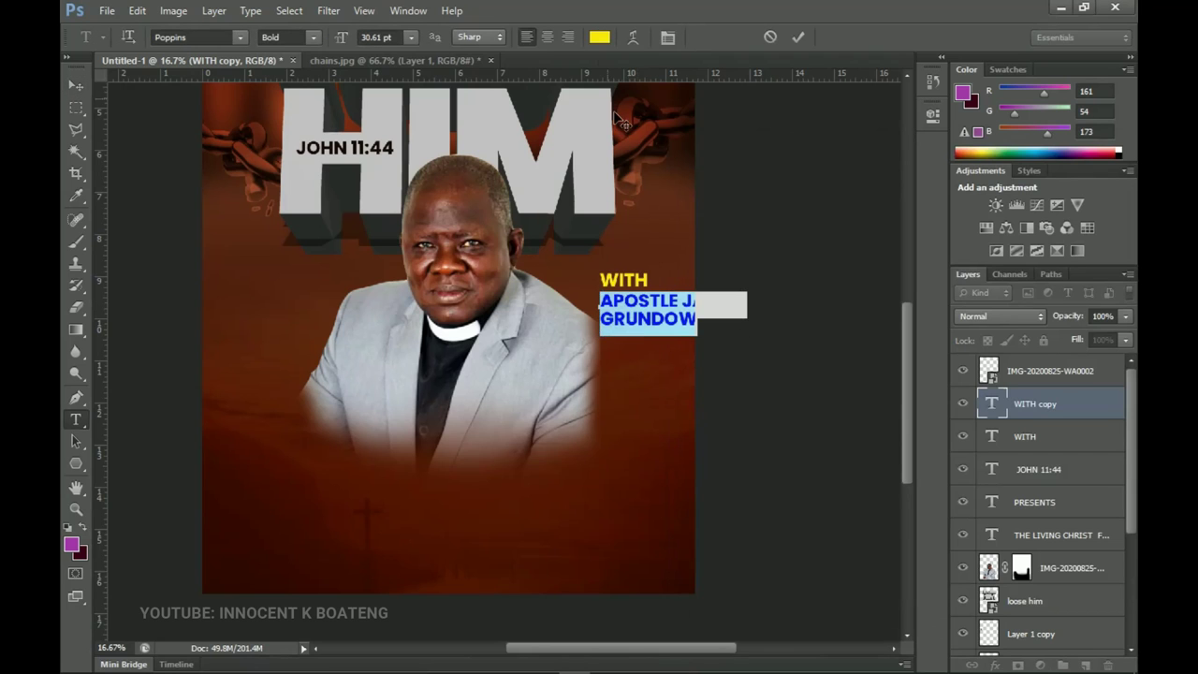
pyautogui.click(600, 37)
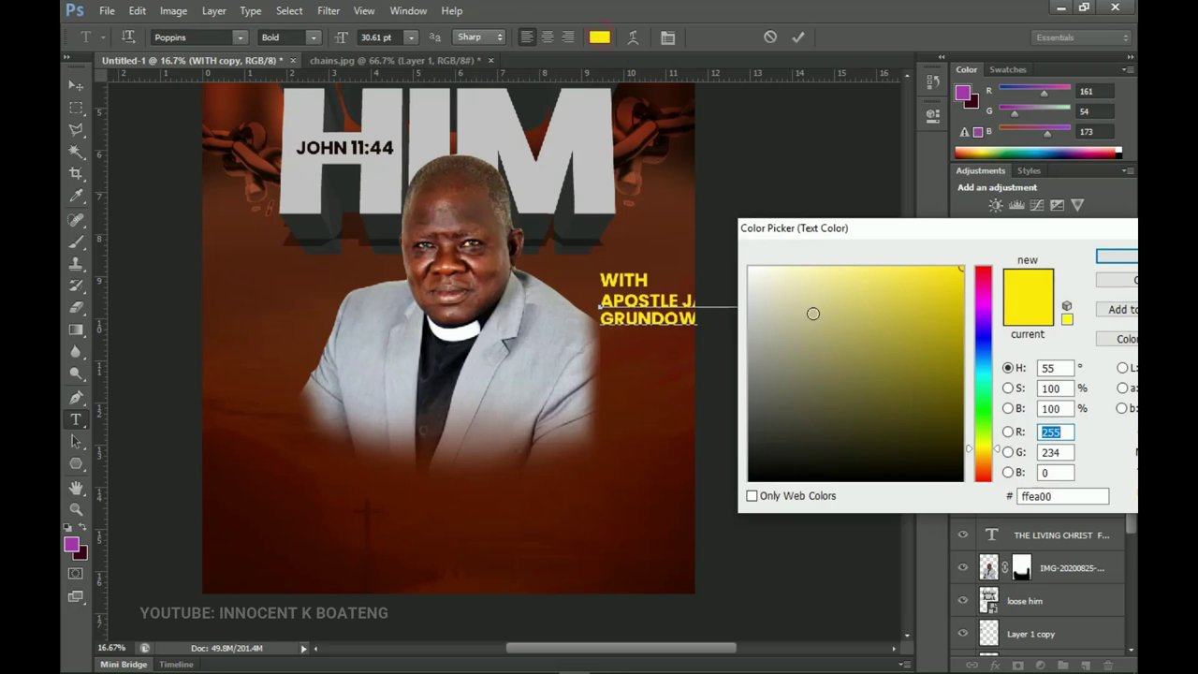
pyautogui.click(748, 268)
pyautogui.click(1117, 257)
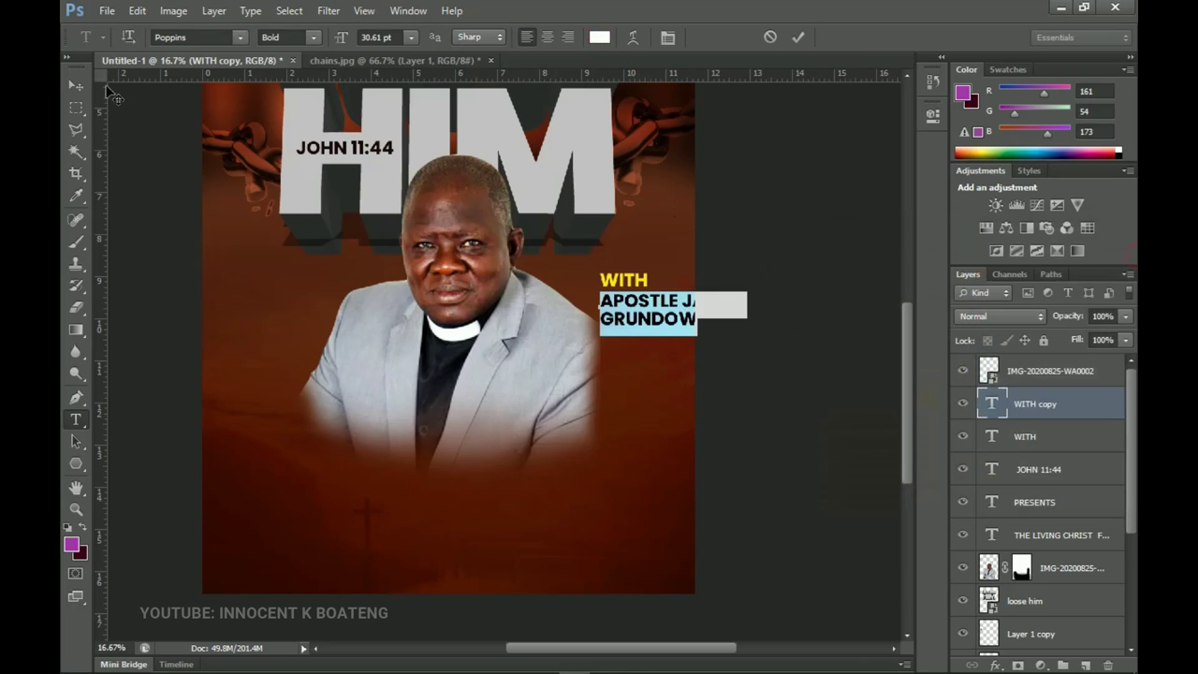
pyautogui.click(76, 85)
pyautogui.rightClick(457, 384)
# Scale the pastor portrait down to about 85%.
pyautogui.click(517, 403)
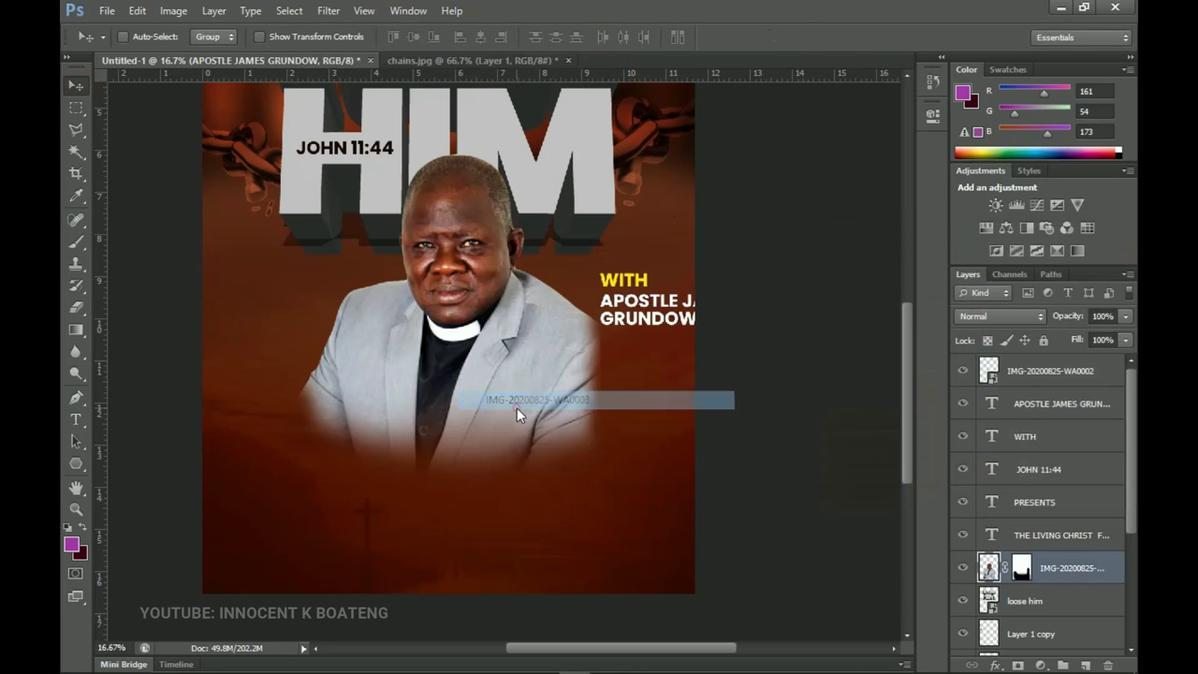
pyautogui.hotkey('ctrl', 't')
pyautogui.moveTo(598, 570); pyautogui.dragTo(578, 544)
pyautogui.press('Return')
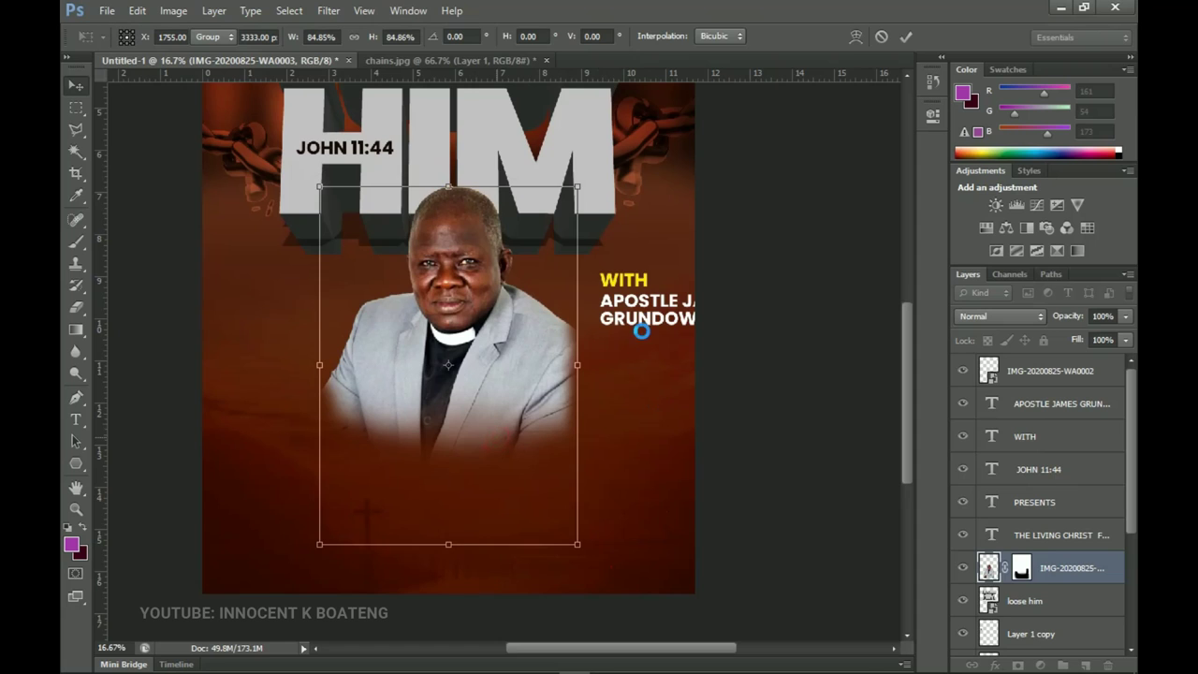
# Shrink the WITH and name layers together to about 82% and move them left inside the flyer.
pyautogui.rightClick(644, 321)
pyautogui.click(674, 330)
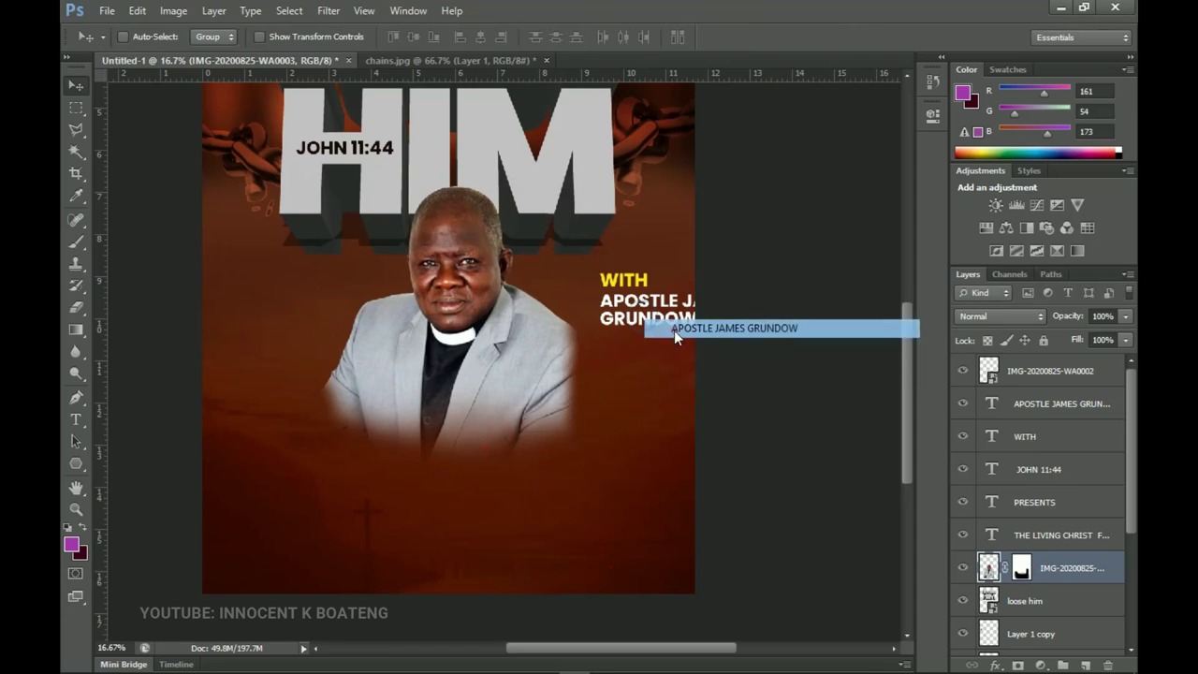
pyautogui.keyDown('shift'); pyautogui.click(1020, 437); pyautogui.keyUp('shift')
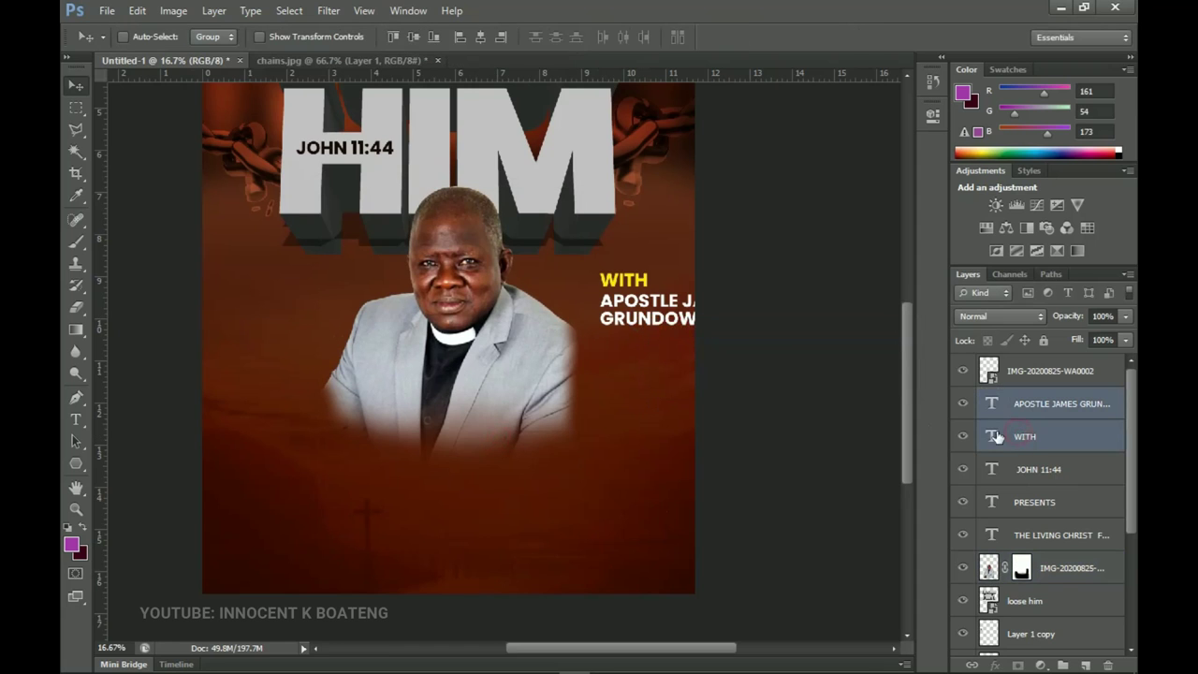
pyautogui.hotkey('ctrl', 't')
pyautogui.moveTo(744, 282)
pyautogui.mouseDown()
pyautogui.moveTo(740, 262)
pyautogui.moveTo(729, 281)
pyautogui.mouseUp()
pyautogui.doubleClick(711, 296)
pyautogui.moveTo(693, 316); pyautogui.dragTo(645, 315)
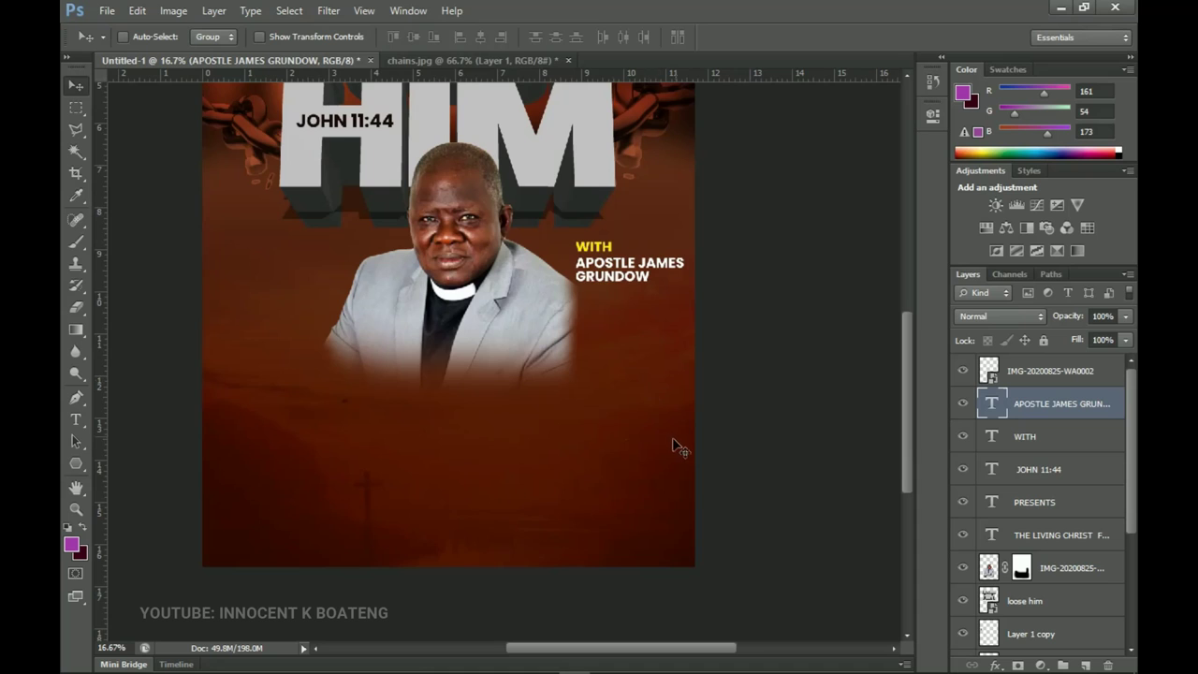
pyautogui.press('t')
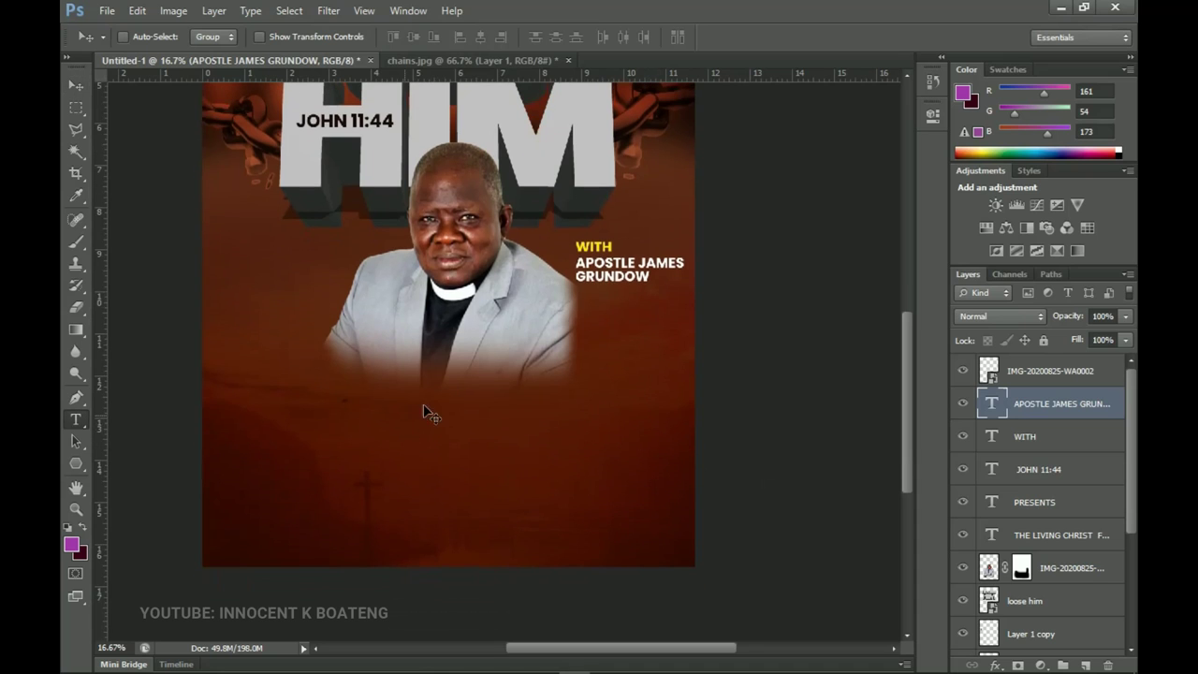
# Paste '3 DAYS REVIVAL' from the notes as a new text line and enlarge it about 355%.
pyautogui.click(418, 405)
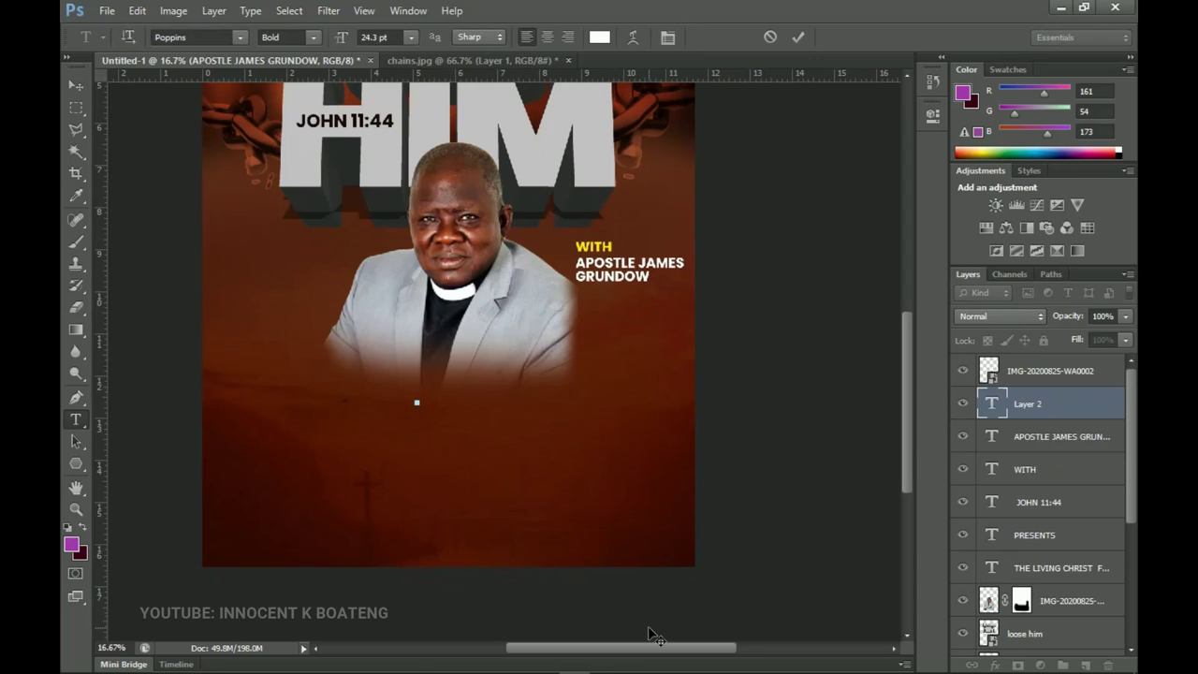
pyautogui.click(669, 661)
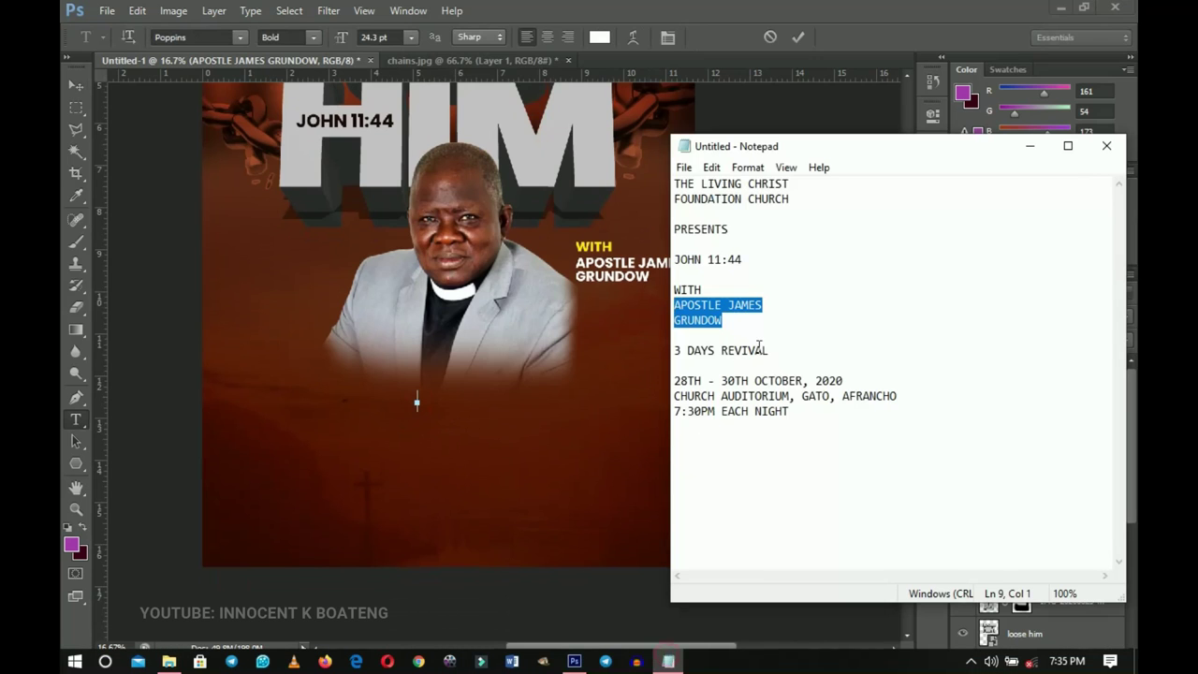
pyautogui.moveTo(771, 350); pyautogui.dragTo(674, 352)
pyautogui.hotkey('ctrl', 'c')
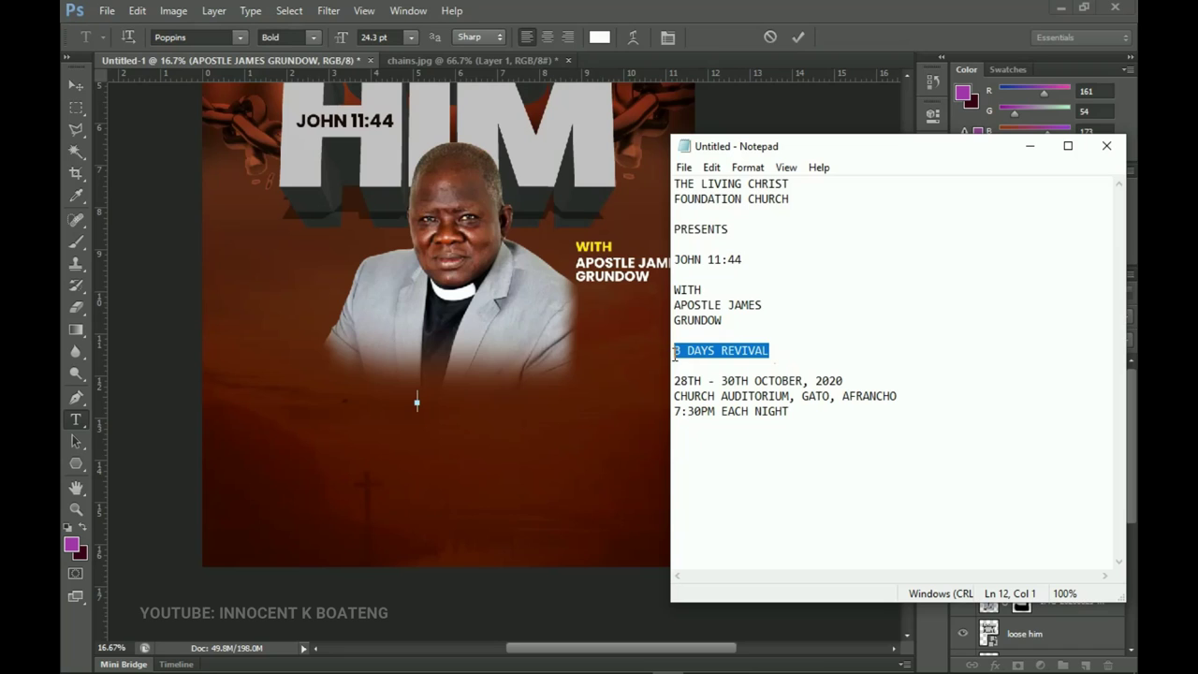
pyautogui.click(1029, 146)
pyautogui.hotkey('ctrl', 'v')
pyautogui.click(76, 85)
pyautogui.hotkey('ctrl', 't')
pyautogui.moveTo(533, 411); pyautogui.dragTo(678, 426)
pyautogui.press('Return')
# Set the headline tracking to -40 and centre it horizontally on the flyer.
pyautogui.press('t')
pyautogui.click(575, 414)
pyautogui.hotkey('ctrl', 'a')
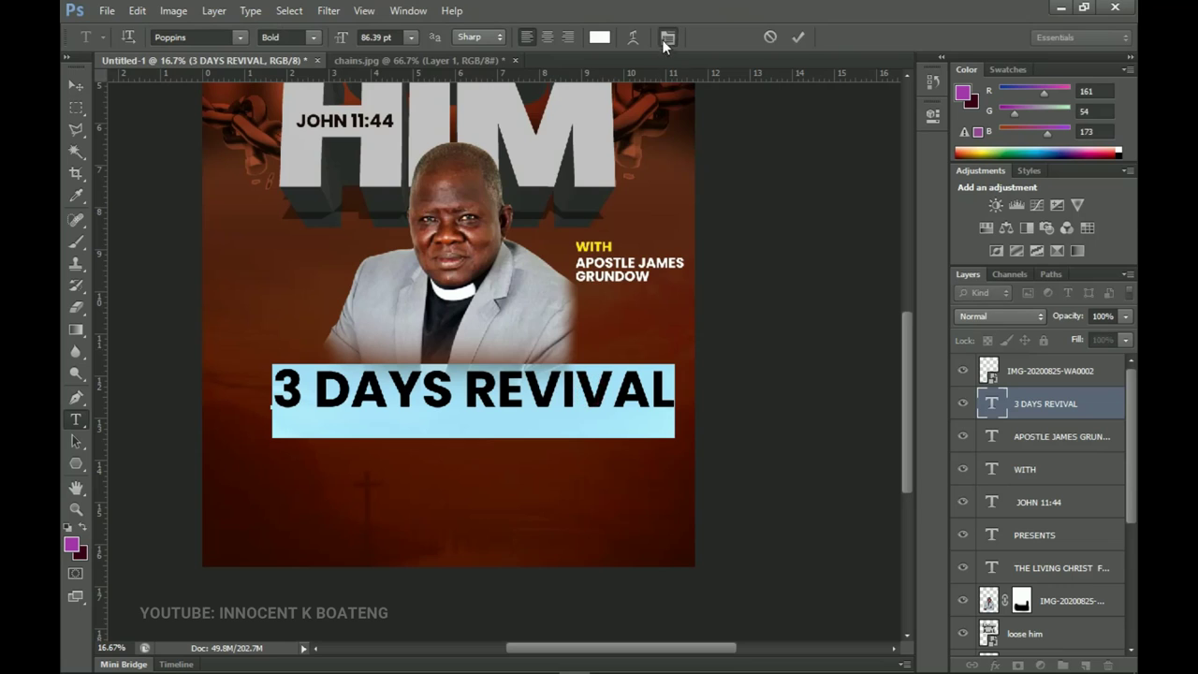
pyautogui.click(666, 38)
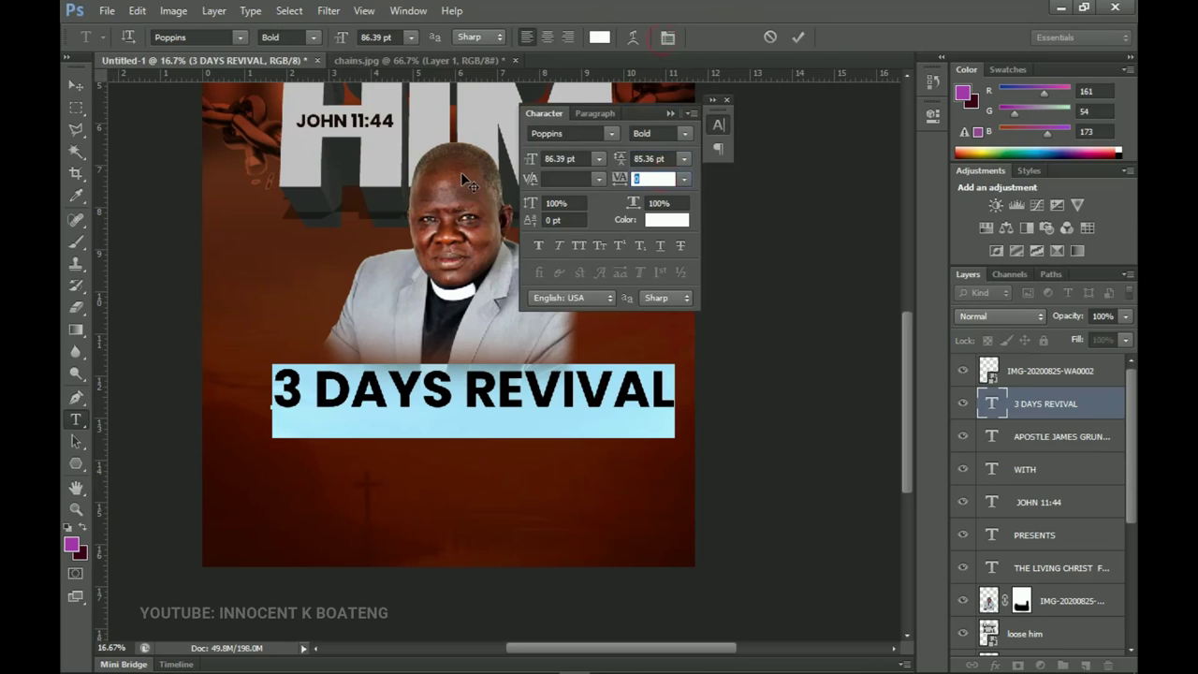
pyautogui.write('-40')
pyautogui.press('Return')
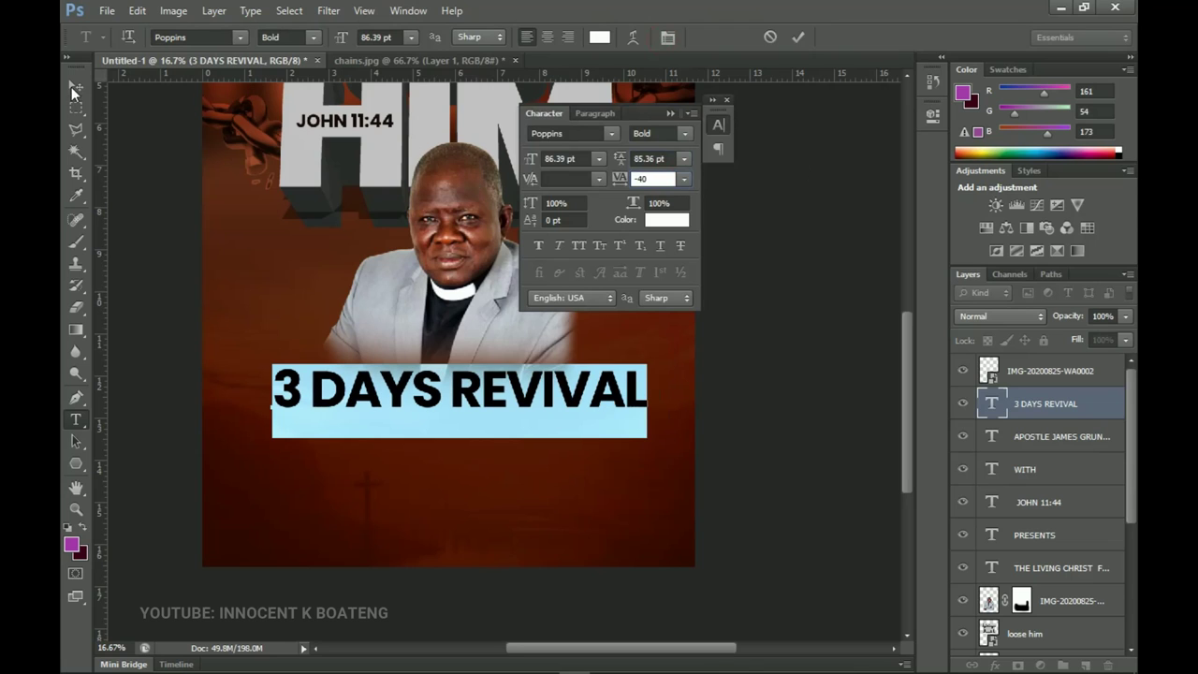
pyautogui.click(71, 87)
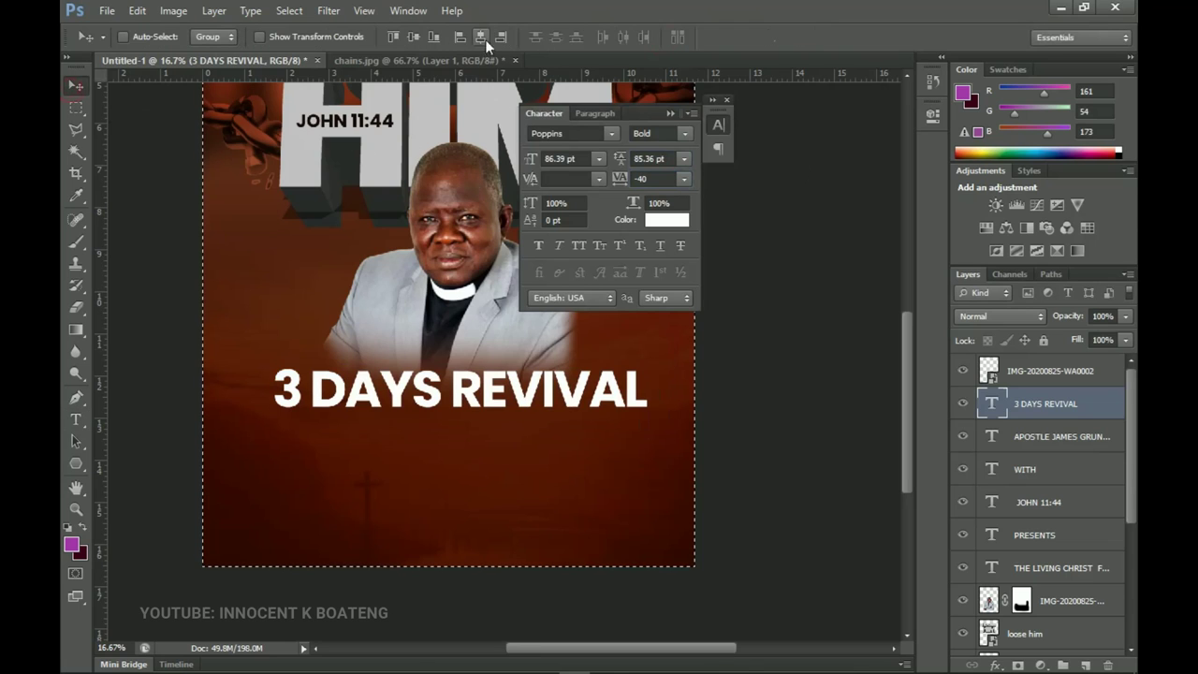
pyautogui.click(479, 38)
pyautogui.hotkey('ctrl', 'd')
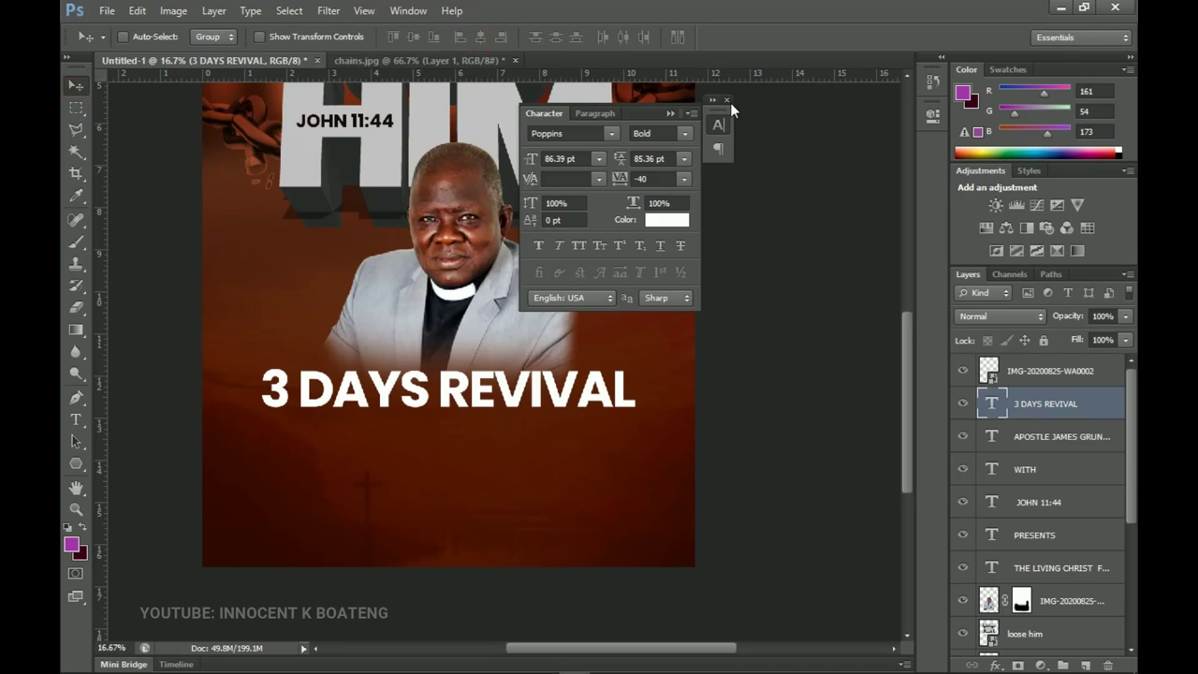
pyautogui.click(726, 101)
# Colour the 3 DAYS REVIVAL headline yellow (ffea00) sampled from the WITH text.
pyautogui.doubleClick(524, 389)
pyautogui.hotkey('ctrl', 'a')
pyautogui.click(598, 37)
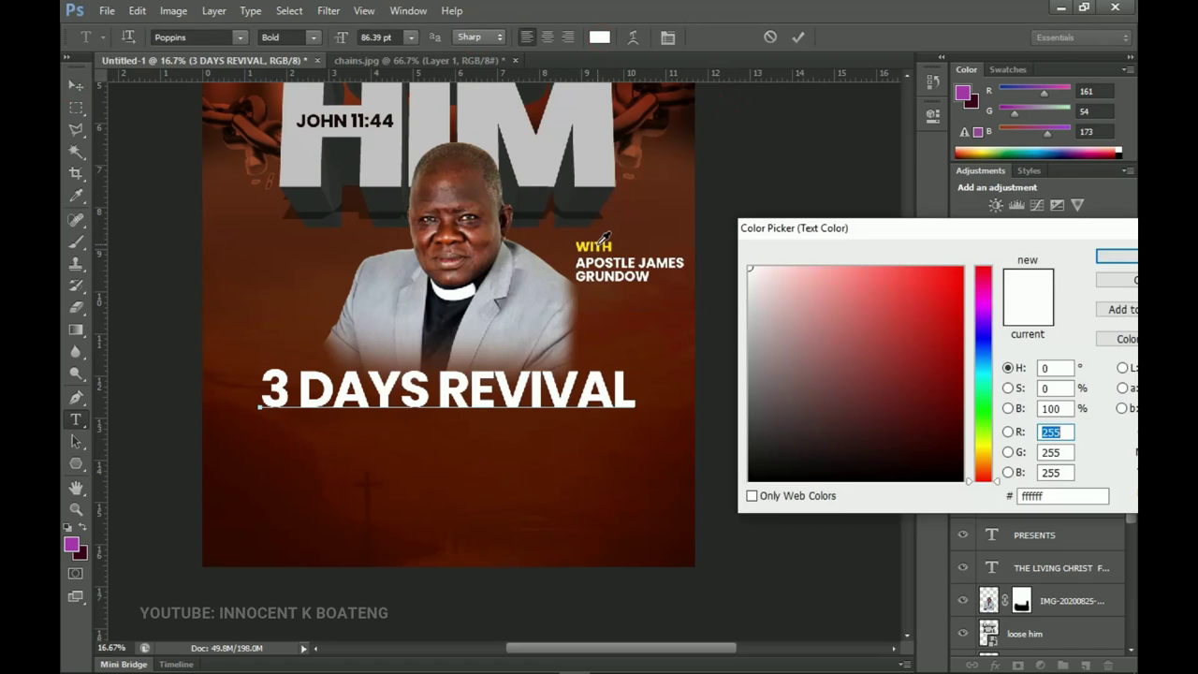
pyautogui.click(603, 241)
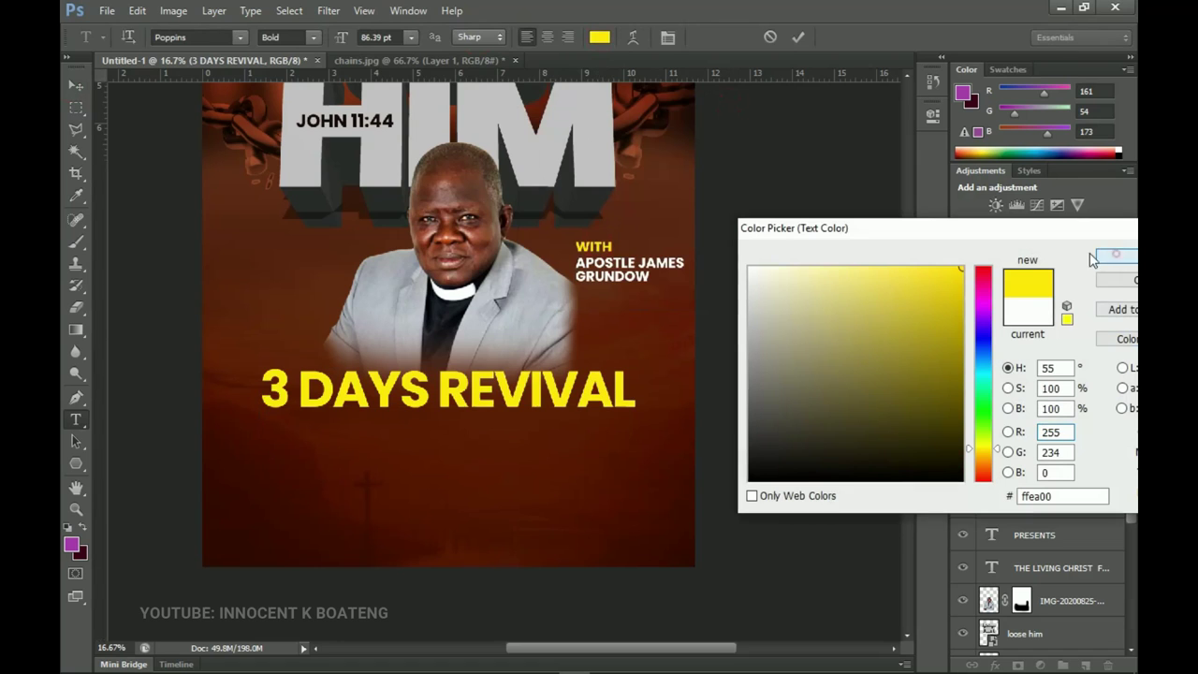
pyautogui.click(1117, 257)
pyautogui.click(81, 84)
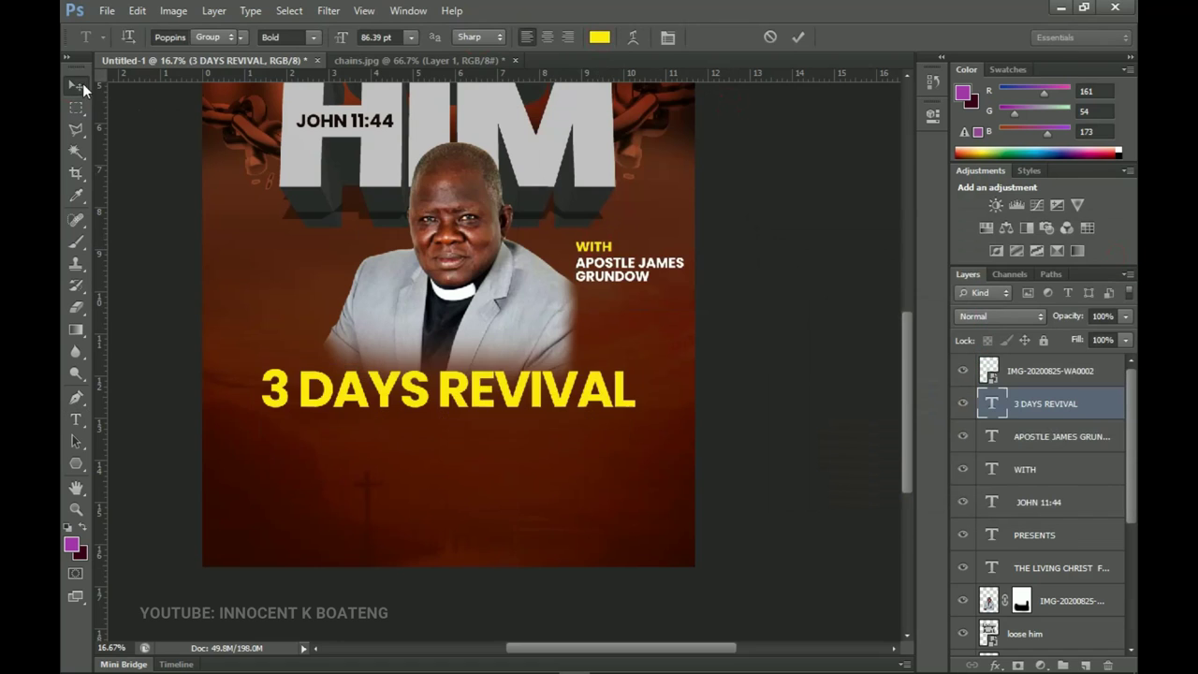
# Add a Multiply drop shadow to 3 DAYS REVIVAL: 75% opacity, 5 px distance, 87 px size.
pyautogui.rightClick(1067, 403)
pyautogui.click(913, 64)
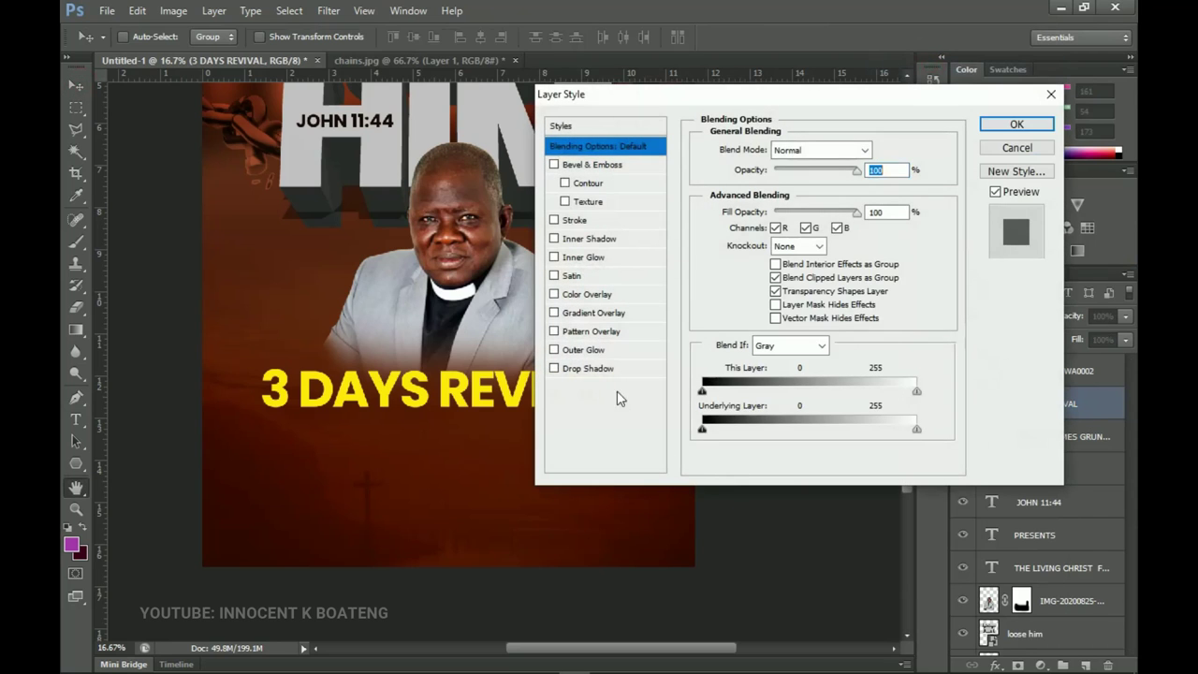
pyautogui.click(602, 370)
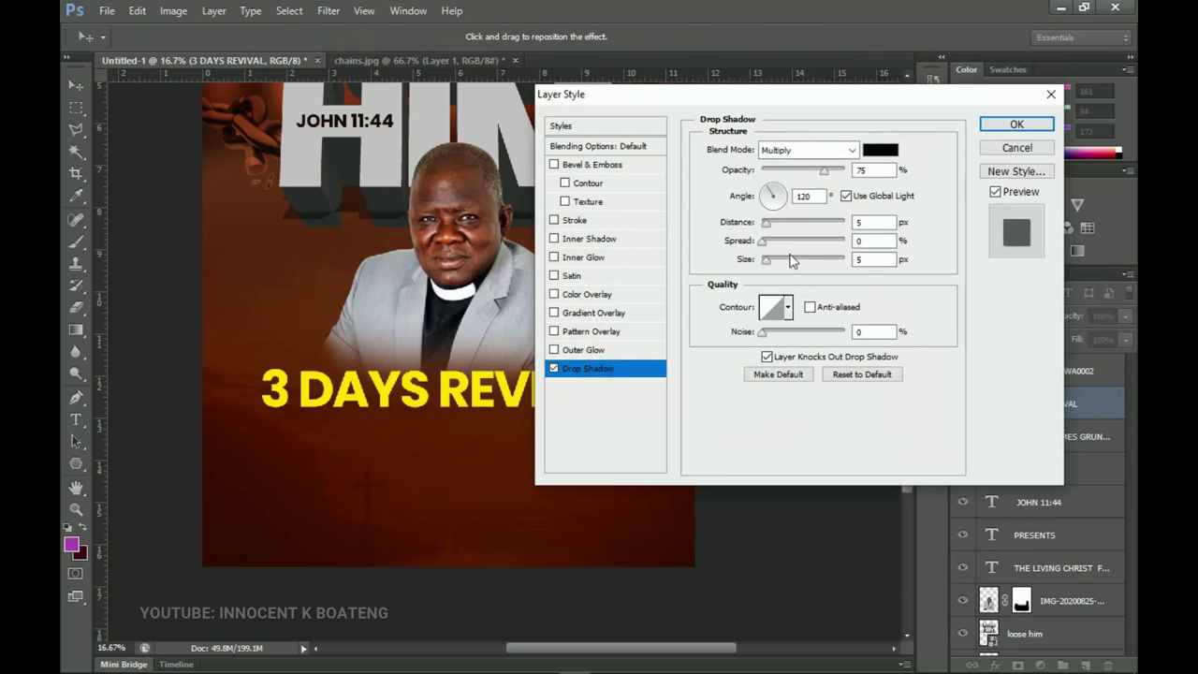
pyautogui.moveTo(766, 260); pyautogui.dragTo(794, 261)
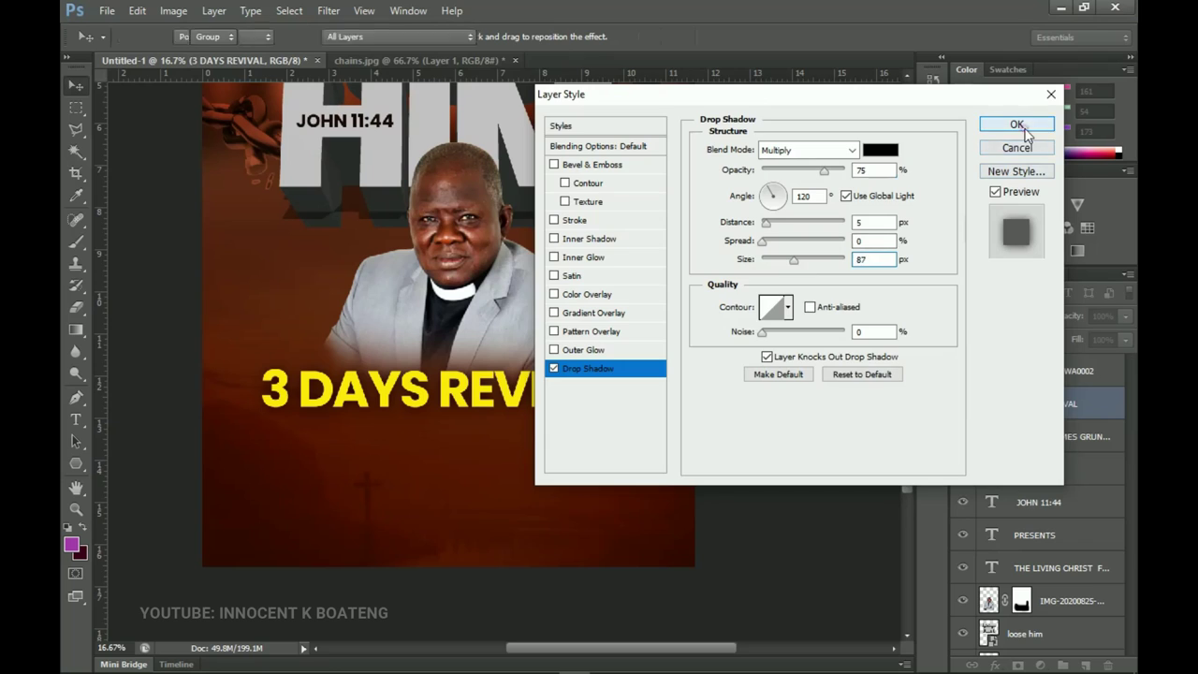
pyautogui.click(1017, 124)
pyautogui.click(1117, 404)
pyautogui.scroll(-6, 1067, 524)
pyautogui.scroll(6, 1067, 545)
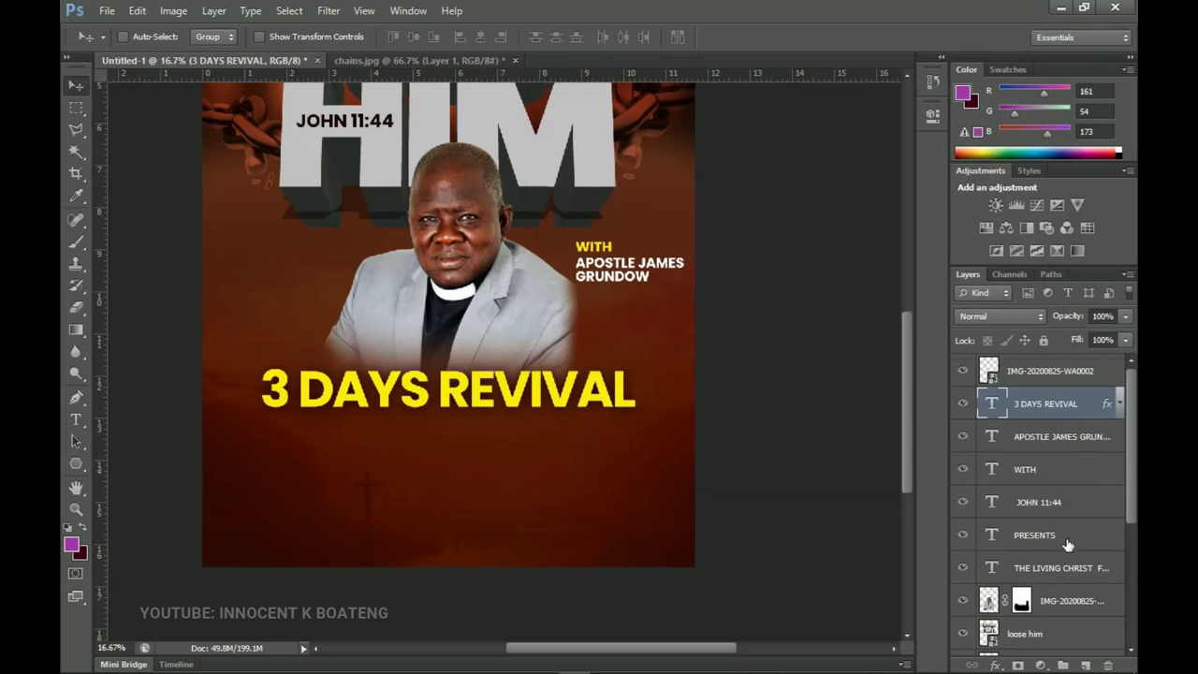
pyautogui.scroll(-3, 600, 499)
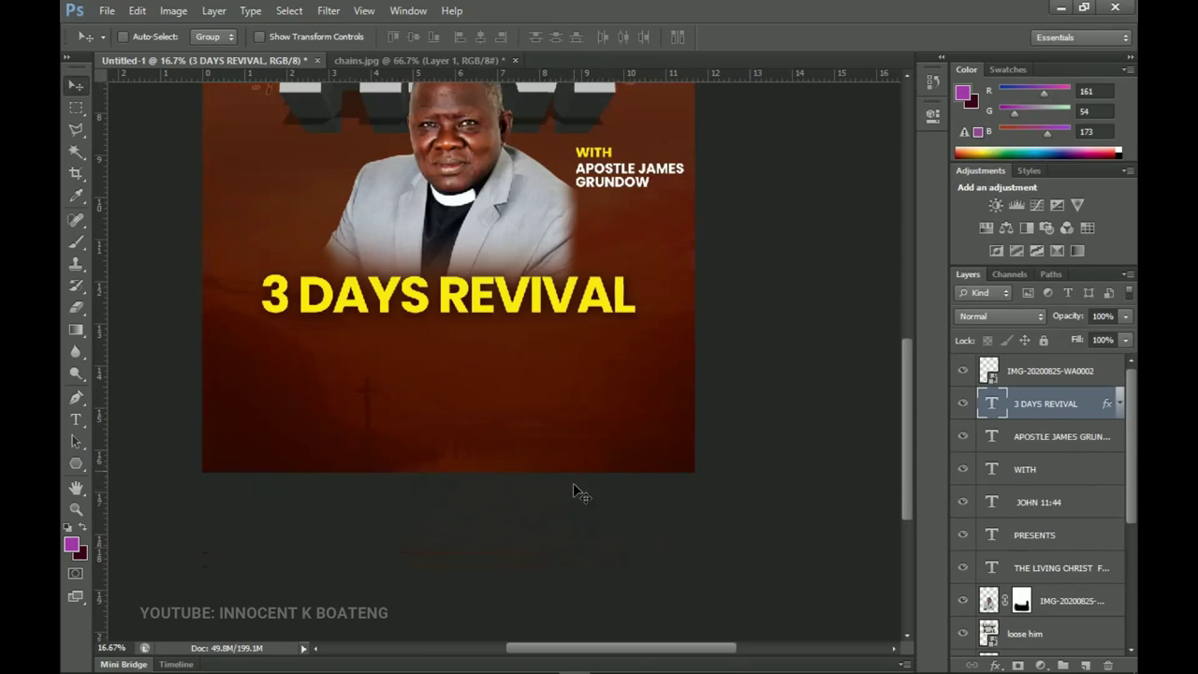
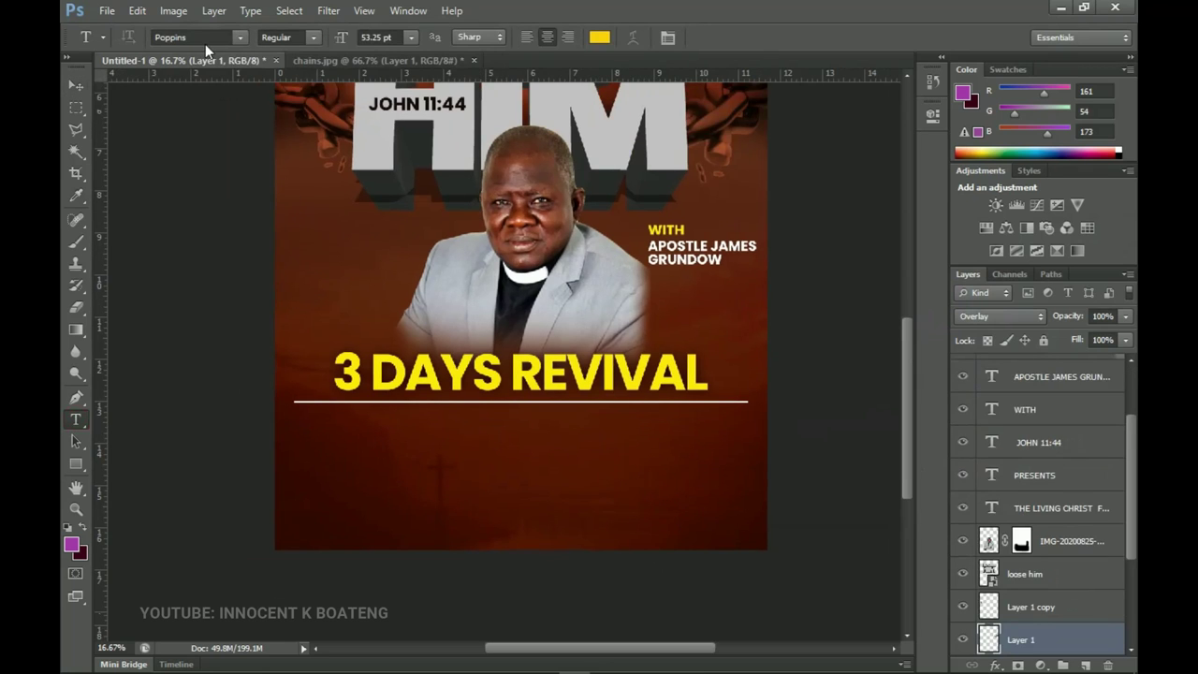
# Paste the dates, venue and 7:30PM EACH NIGHT lines from Notepad below the heading.
pyautogui.click(437, 436)
pyautogui.click(669, 670)
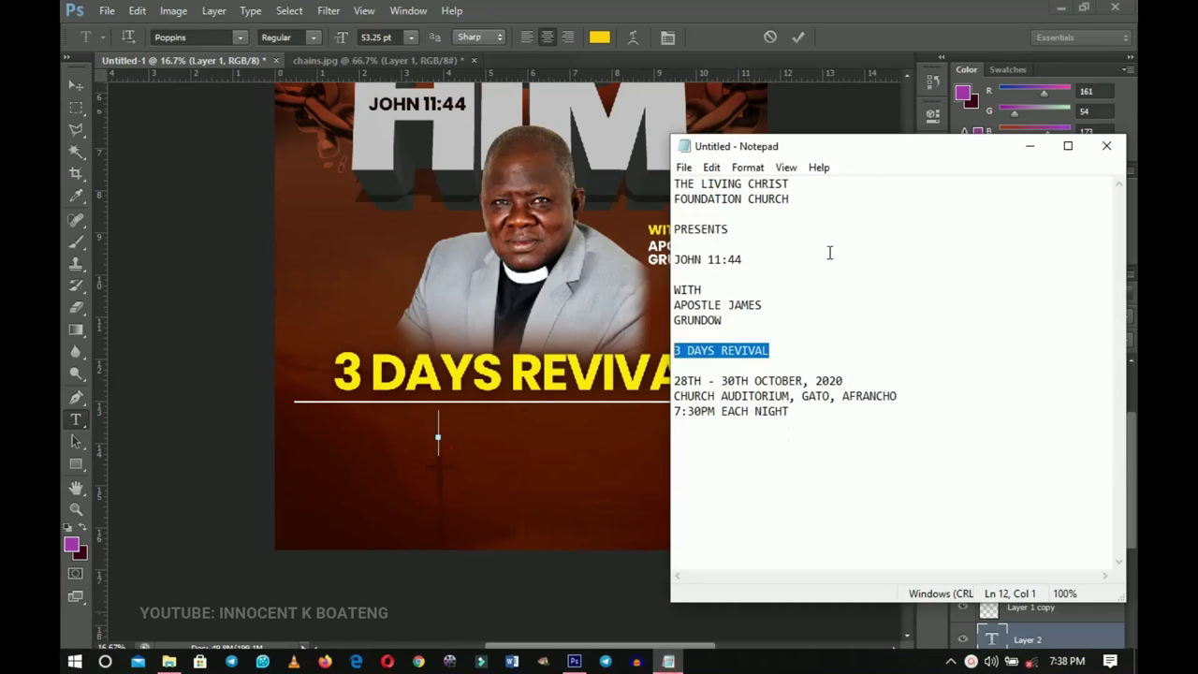
pyautogui.moveTo(791, 412); pyautogui.dragTo(674, 382)
pyautogui.hotkey('ctrl', 'c')
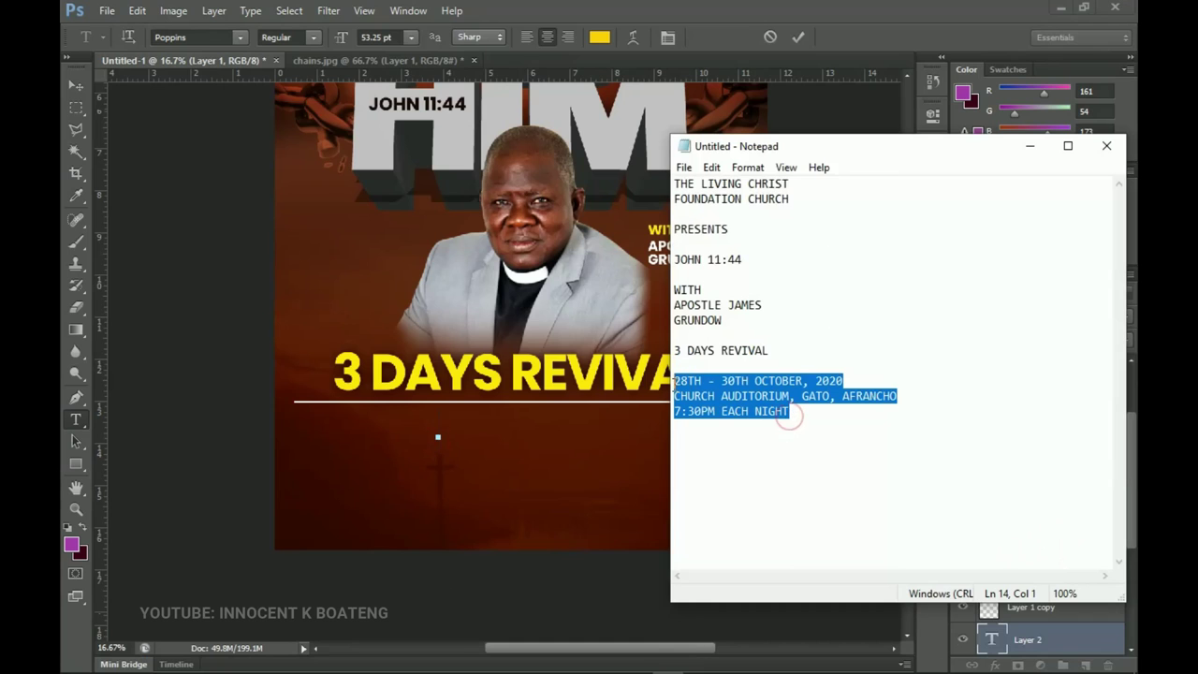
pyautogui.click(1030, 146)
pyautogui.hotkey('ctrl', 'v')
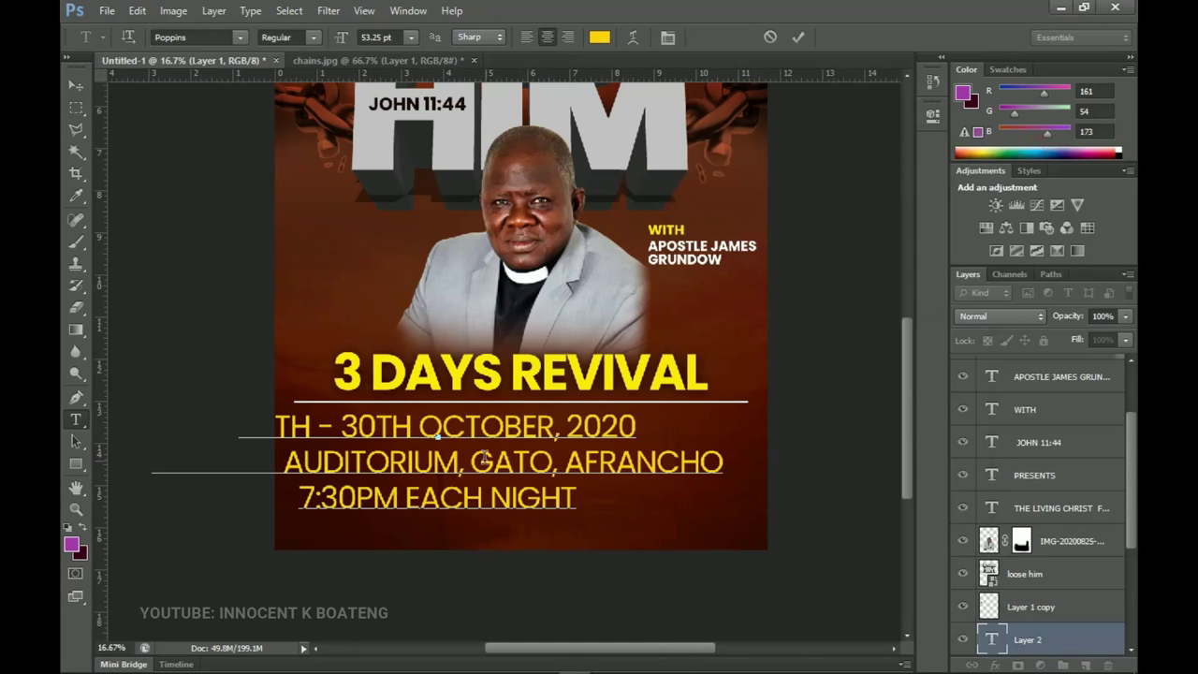
pyautogui.click(75, 86)
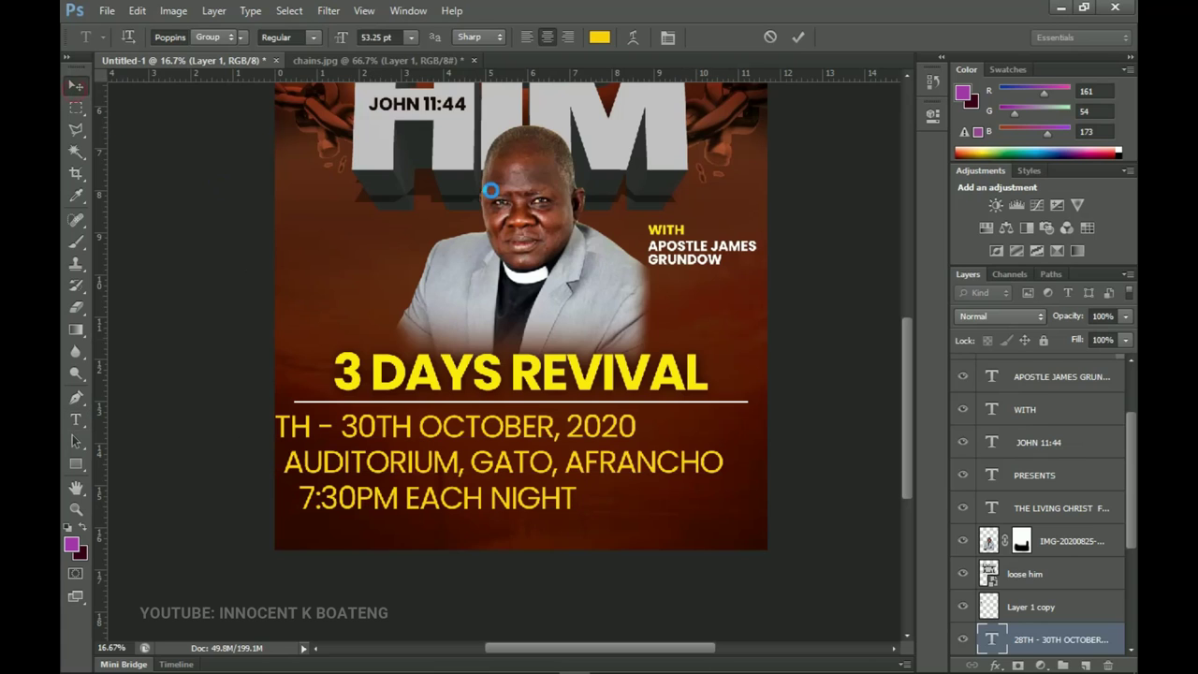
# Centre the event text horizontally on the flyer and scale it down to fit.
pyautogui.hotkey('ctrl', 'a')
pyautogui.click(482, 37)
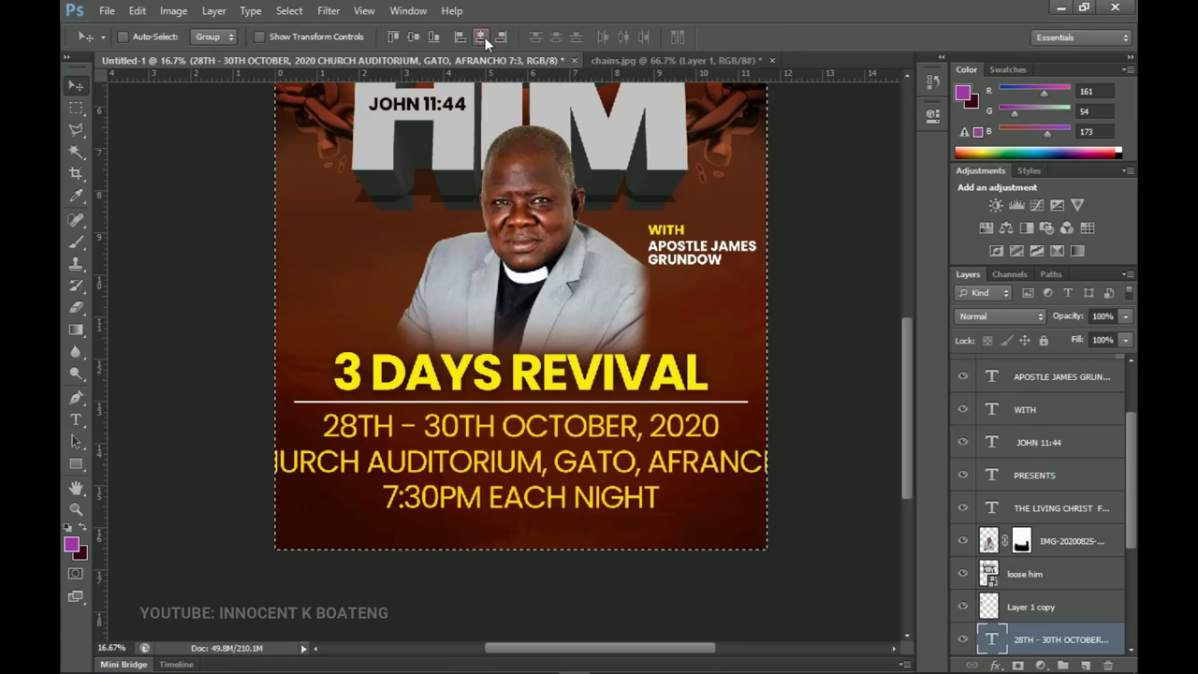
pyautogui.hotkey('ctrl', 'd')
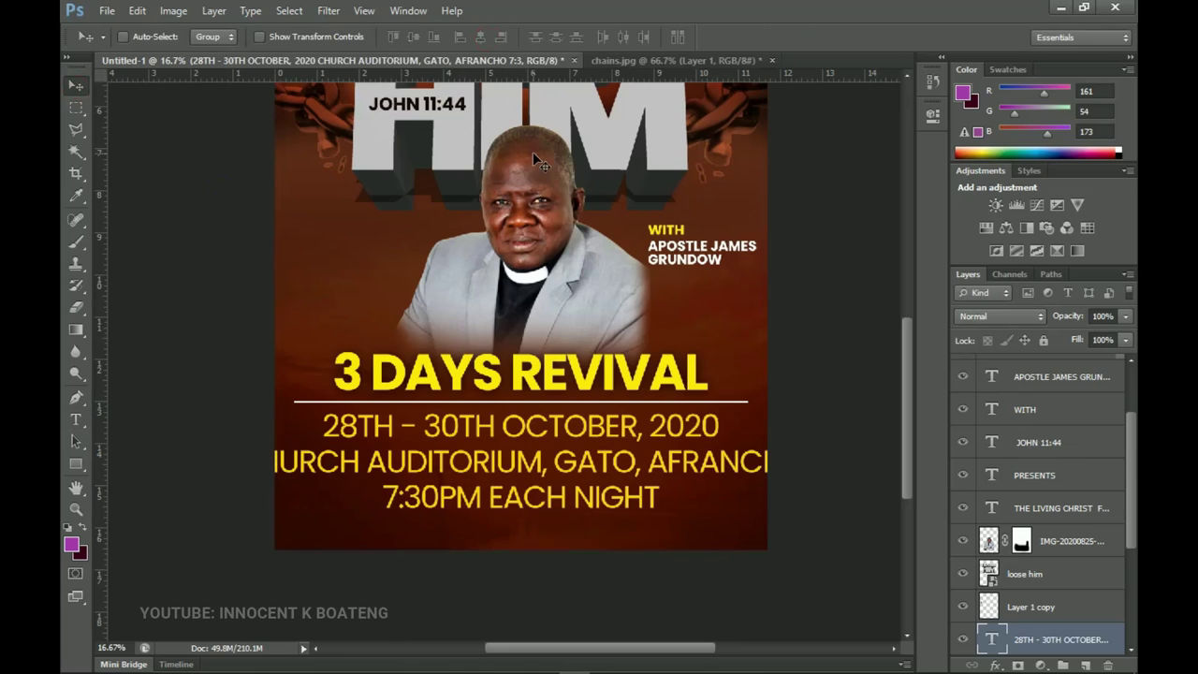
pyautogui.hotkey('ctrl', 't')
pyautogui.moveTo(811, 408); pyautogui.dragTo(743, 423)
pyautogui.press('Return')
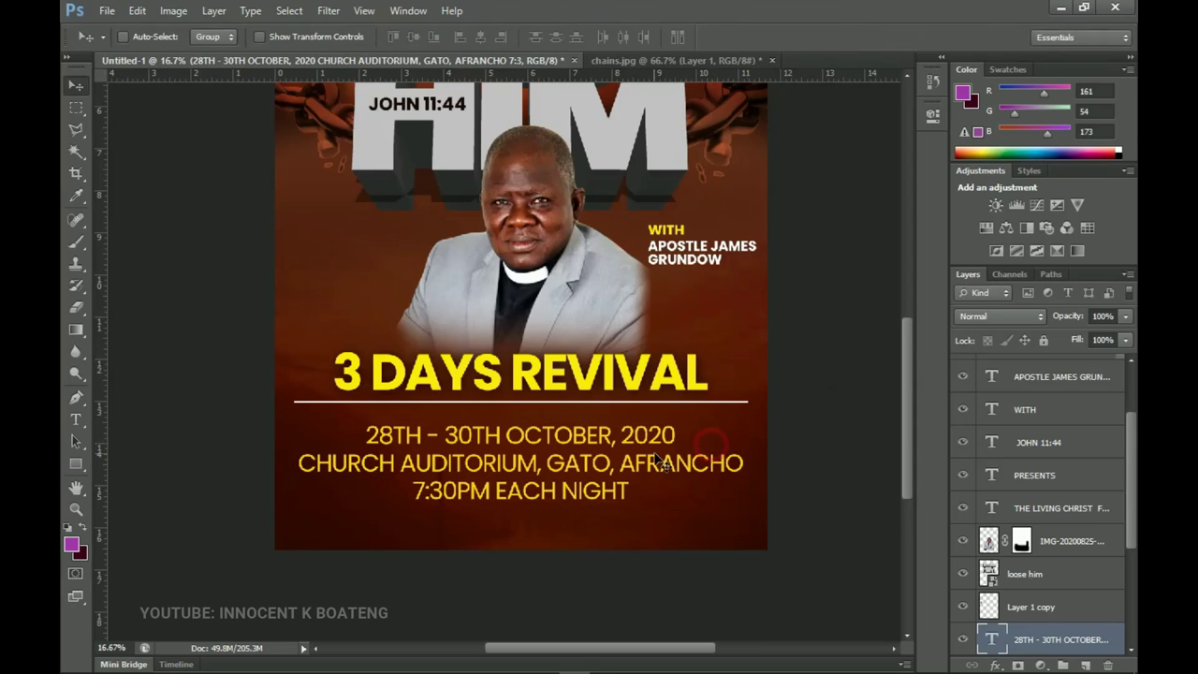
# Make the date line '28TH – 30TH OCTOBER, 2020' Poppins SemiBold and white.
pyautogui.press('t')
pyautogui.click(555, 436)
pyautogui.tripleClick(555, 437)
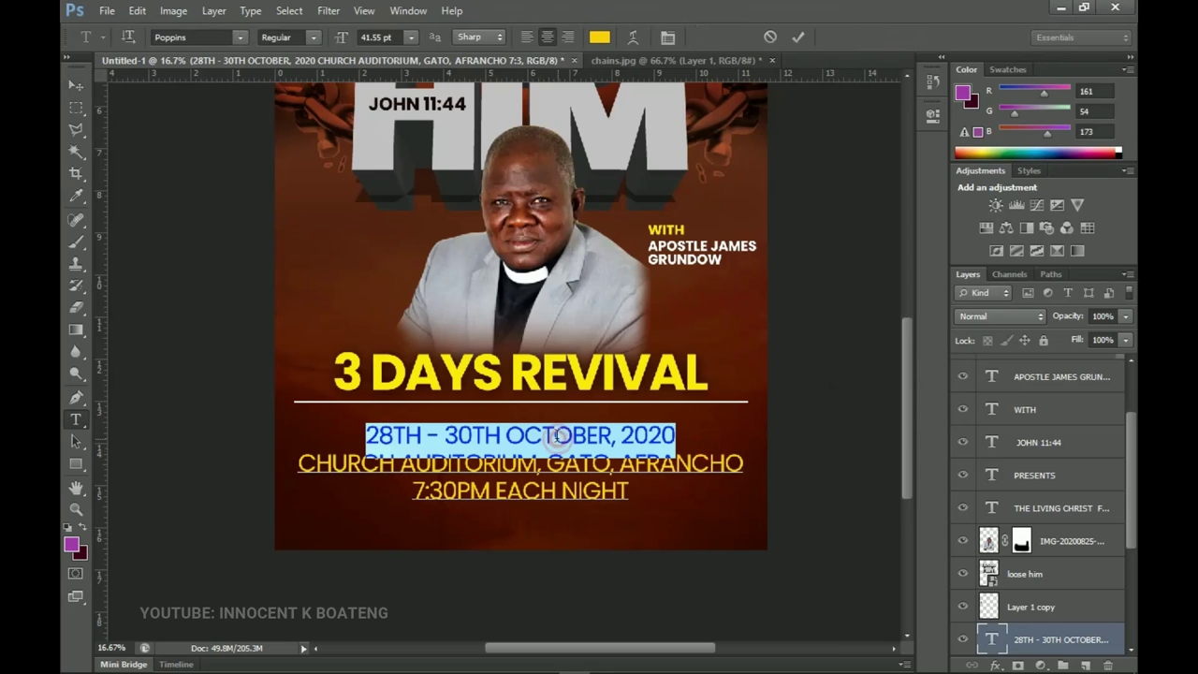
pyautogui.click(309, 37)
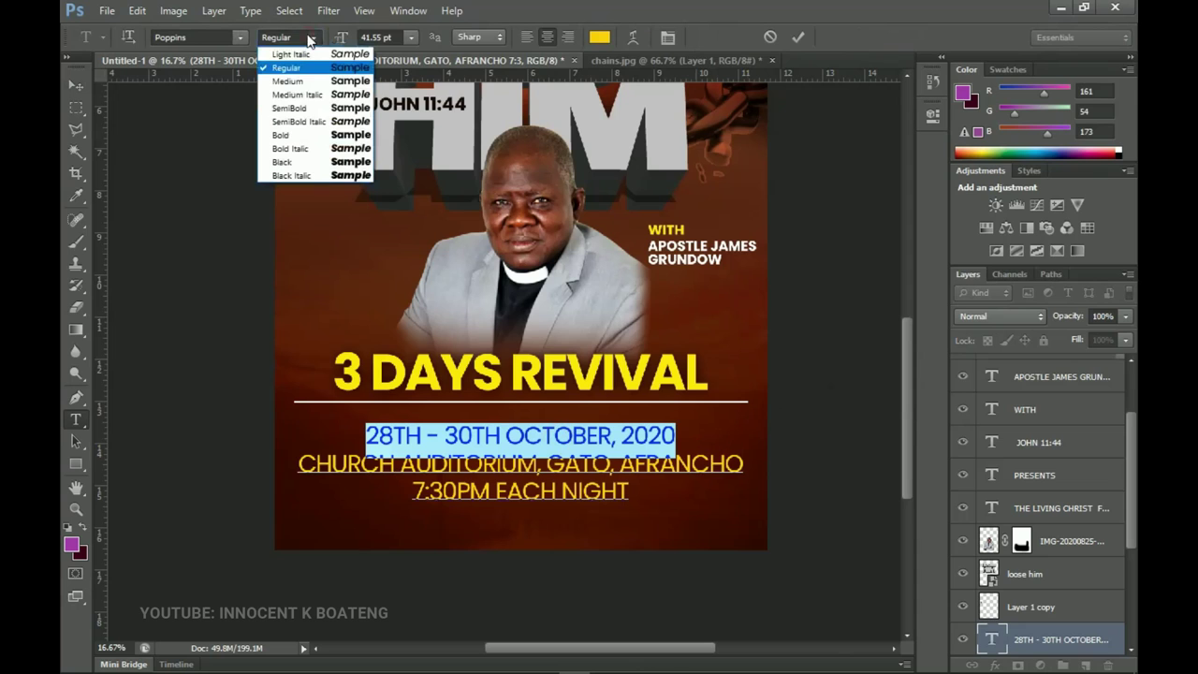
pyautogui.click(320, 109)
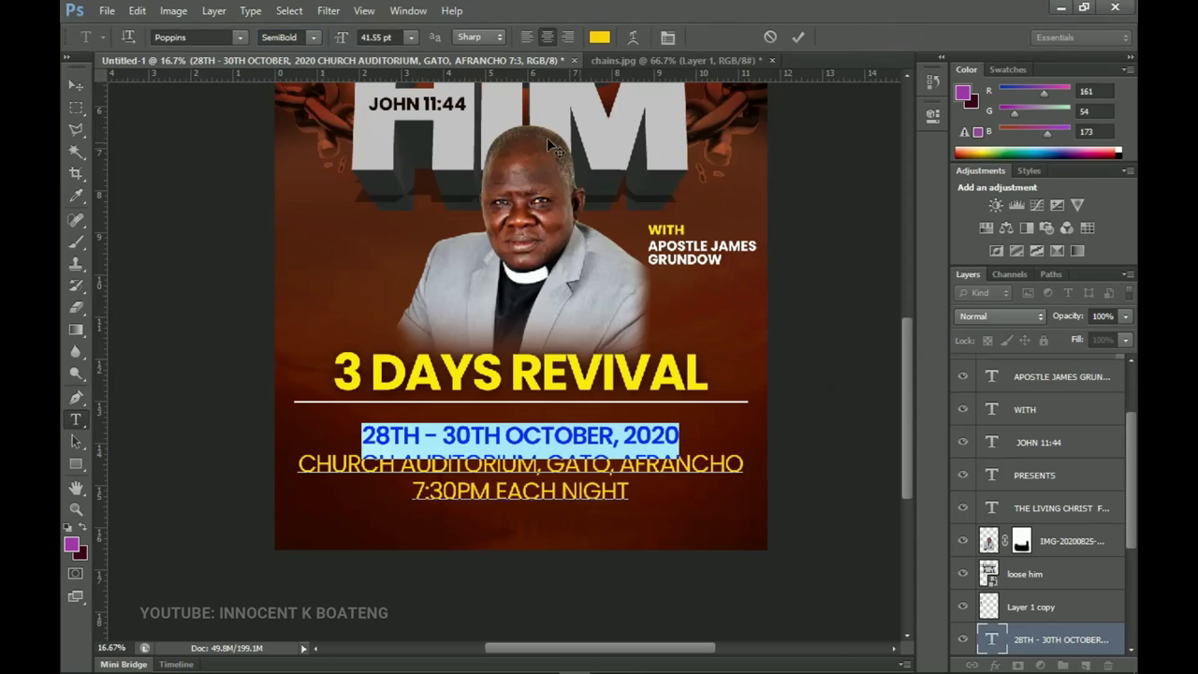
pyautogui.click(599, 36)
pyautogui.click(738, 277)
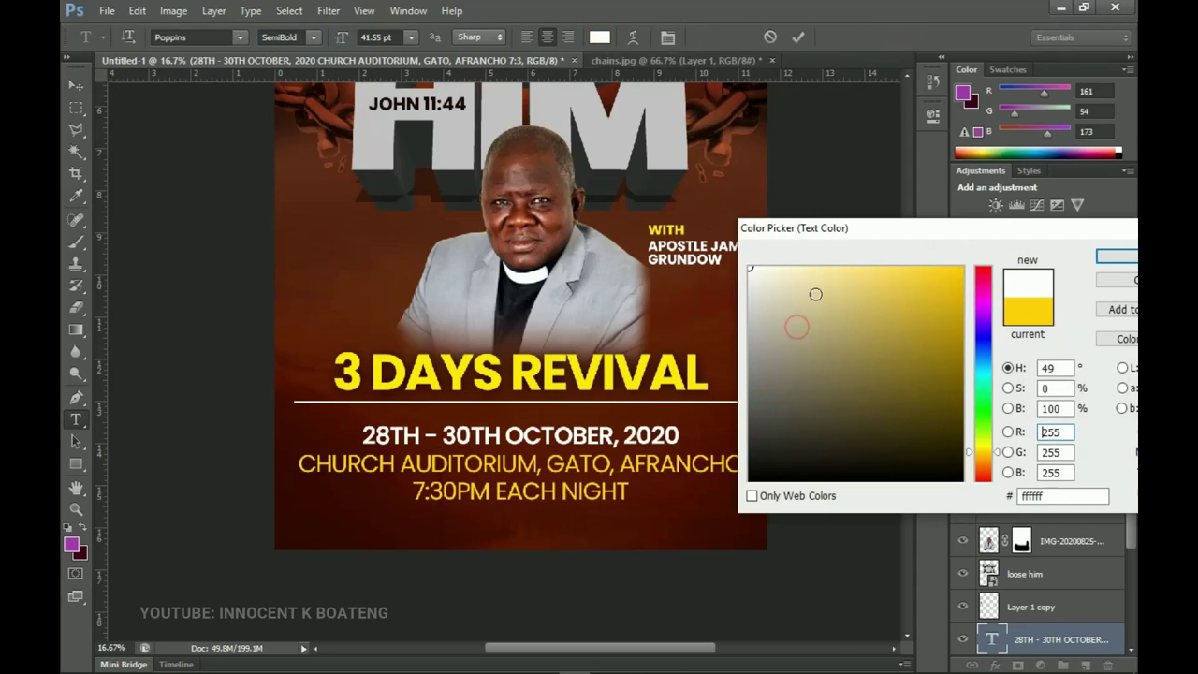
pyautogui.click(1116, 256)
pyautogui.click(77, 84)
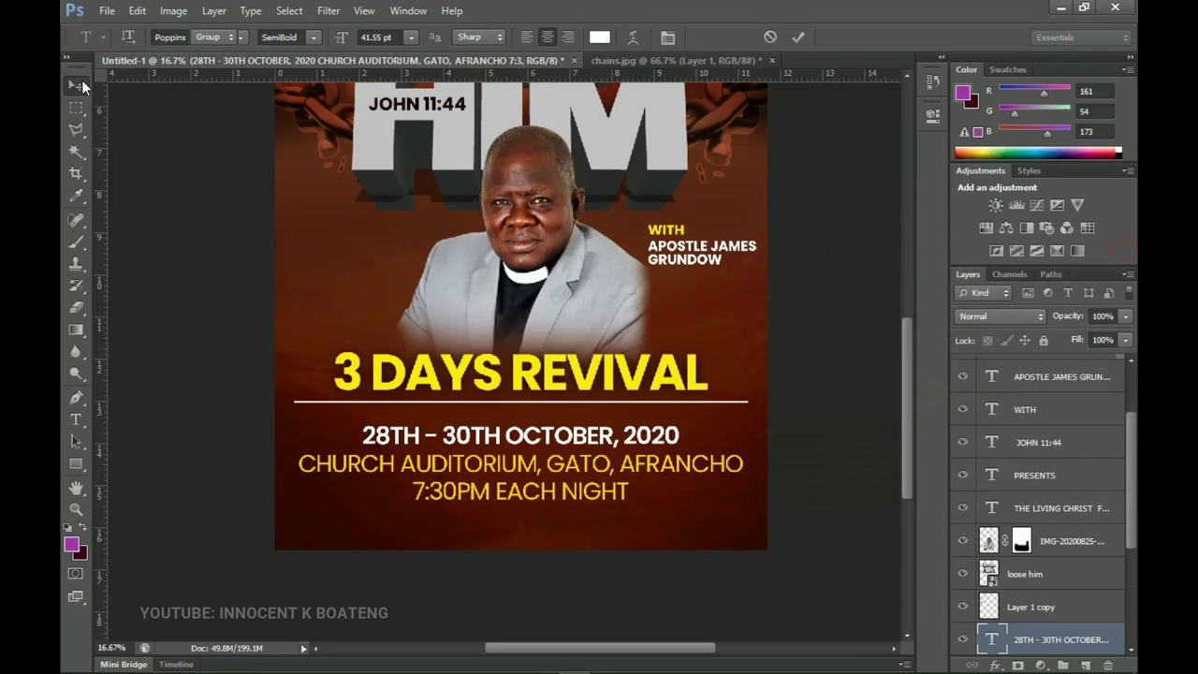
# Shrink the event text block slightly.
pyautogui.hotkey('ctrl', 't')
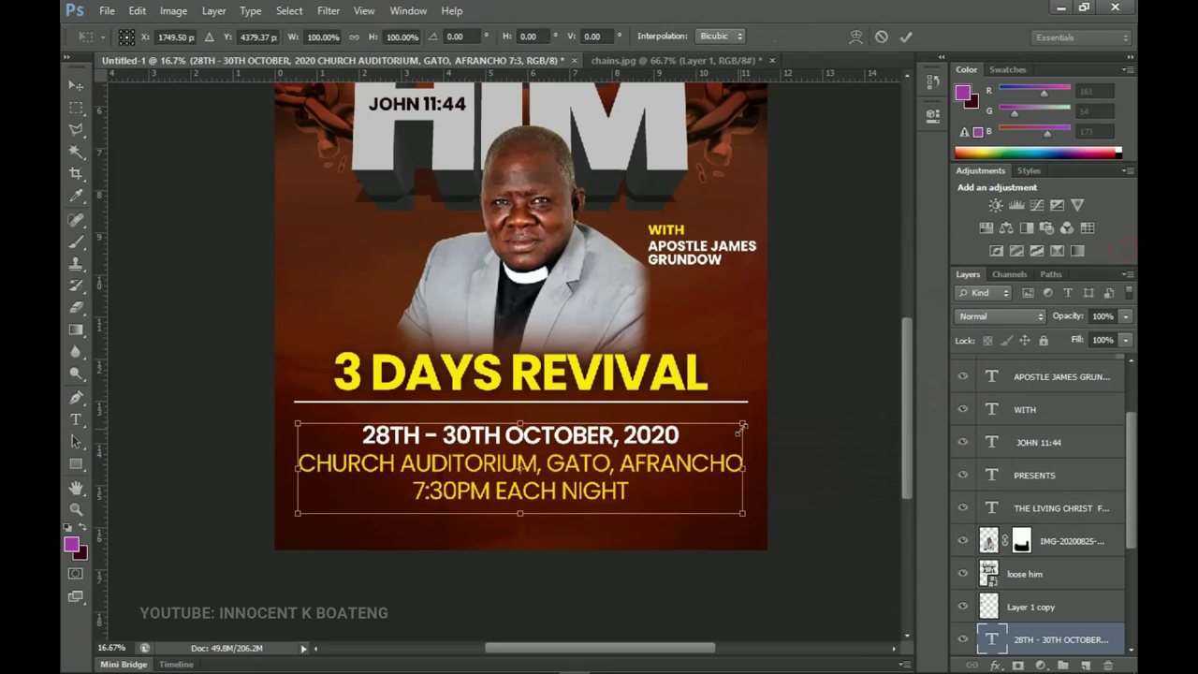
pyautogui.moveTo(738, 427); pyautogui.dragTo(730, 427)
pyautogui.press('Return')
pyautogui.scroll(-3, 602, 403)
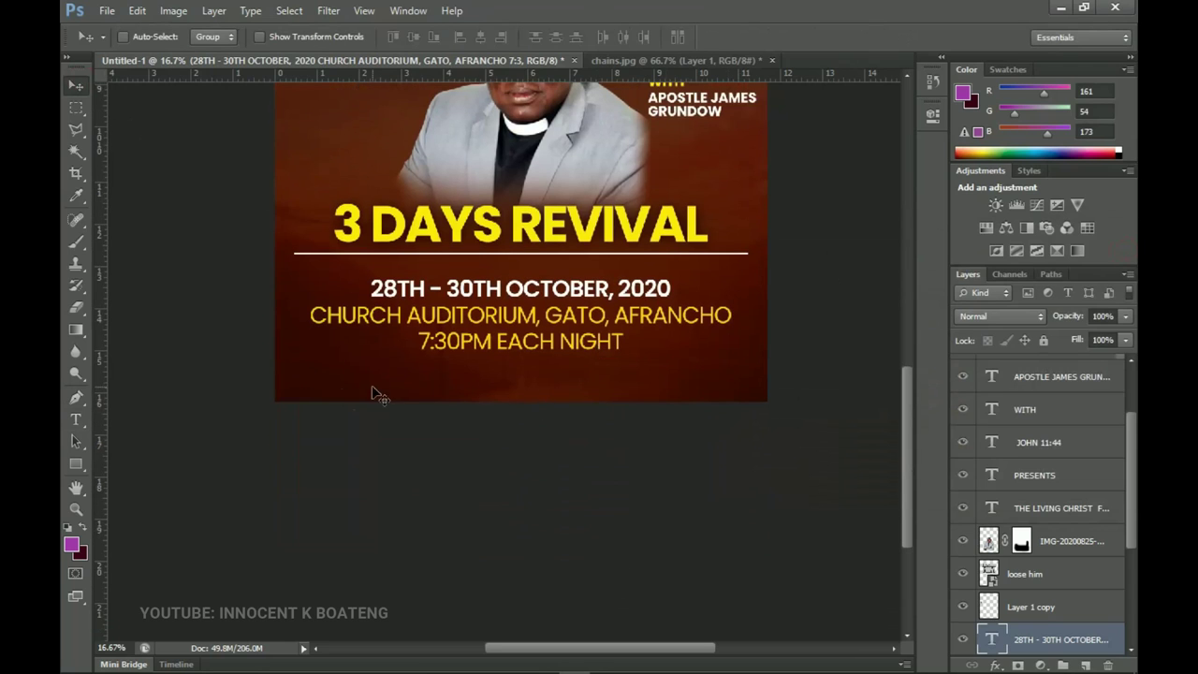
# Type 'FOR MORE INFO, CONTACT' and the phone number as a new line under the event time.
pyautogui.scroll(1, 690, 396)
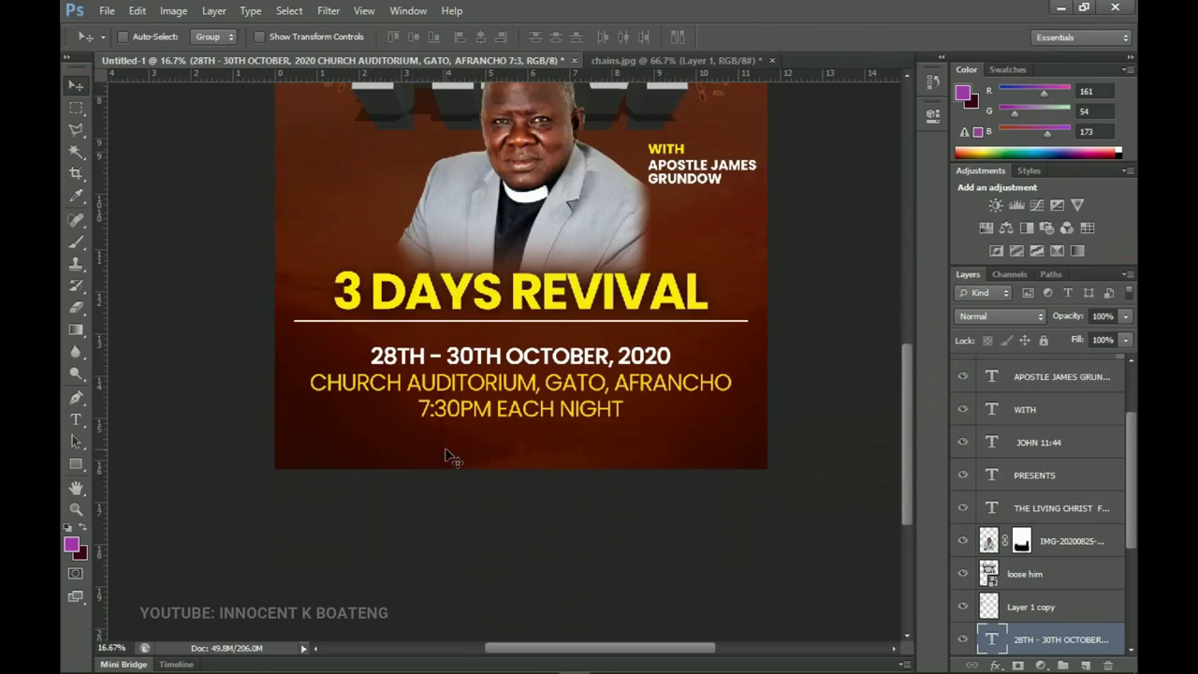
pyautogui.press('t')
pyautogui.click(459, 447)
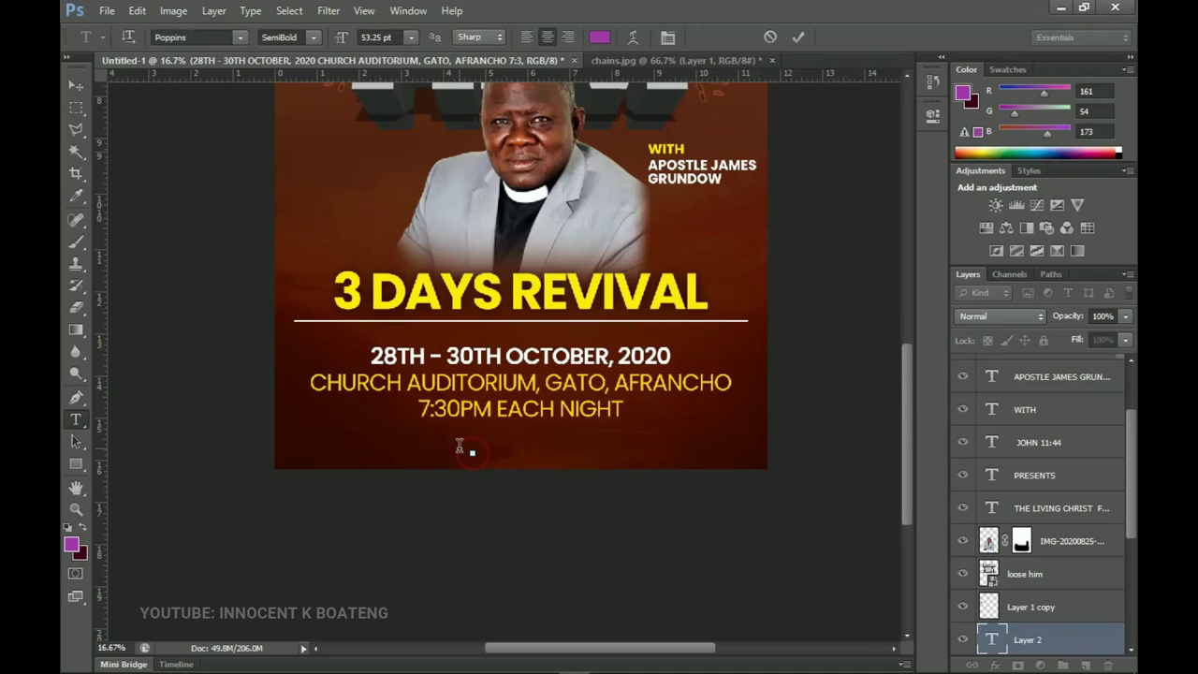
pyautogui.write('FOR MORE')
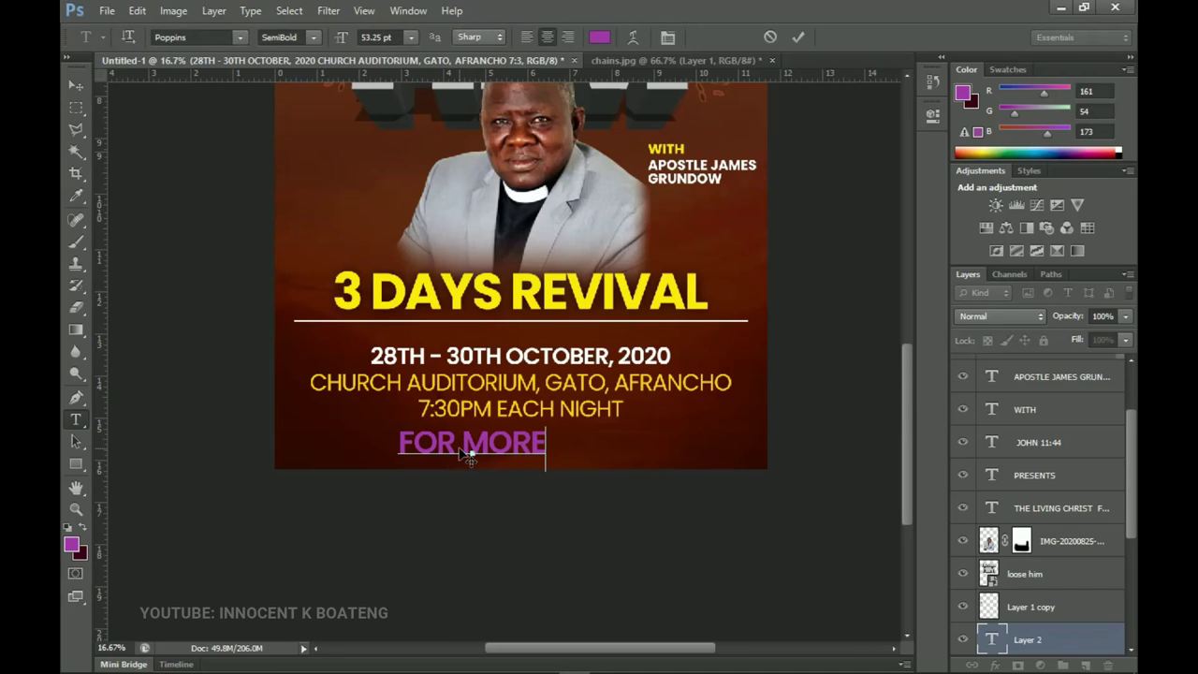
pyautogui.press('BackSpace')
pyautogui.write('E I')
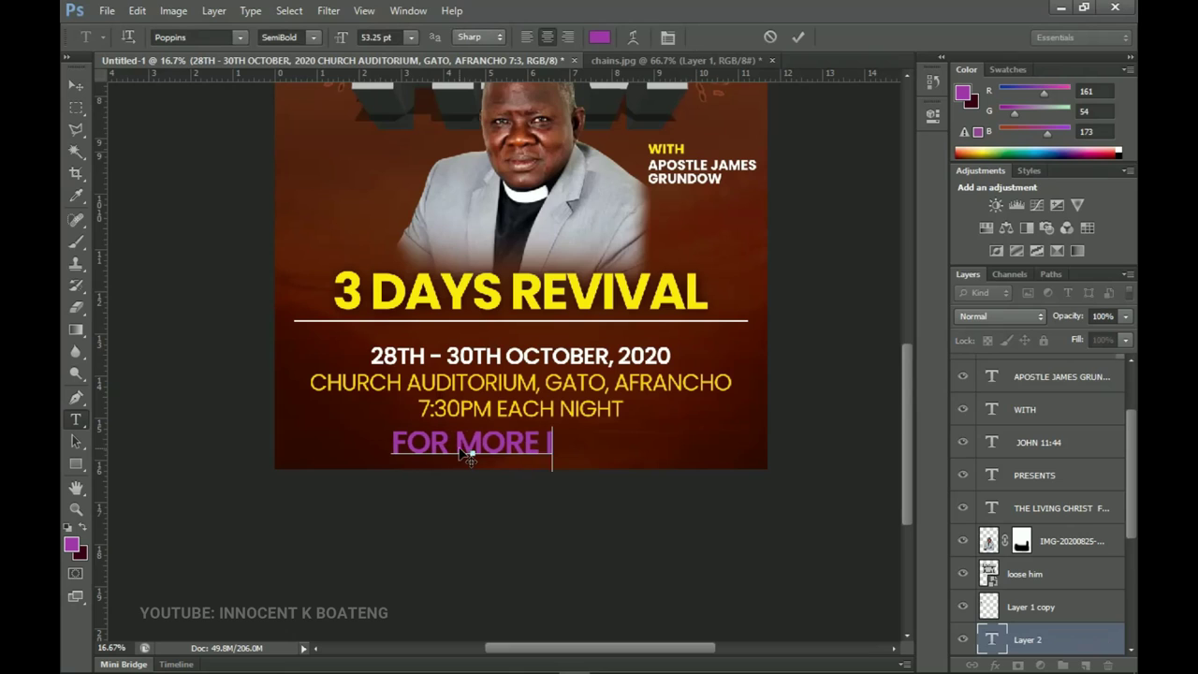
pyautogui.write('NFO,')
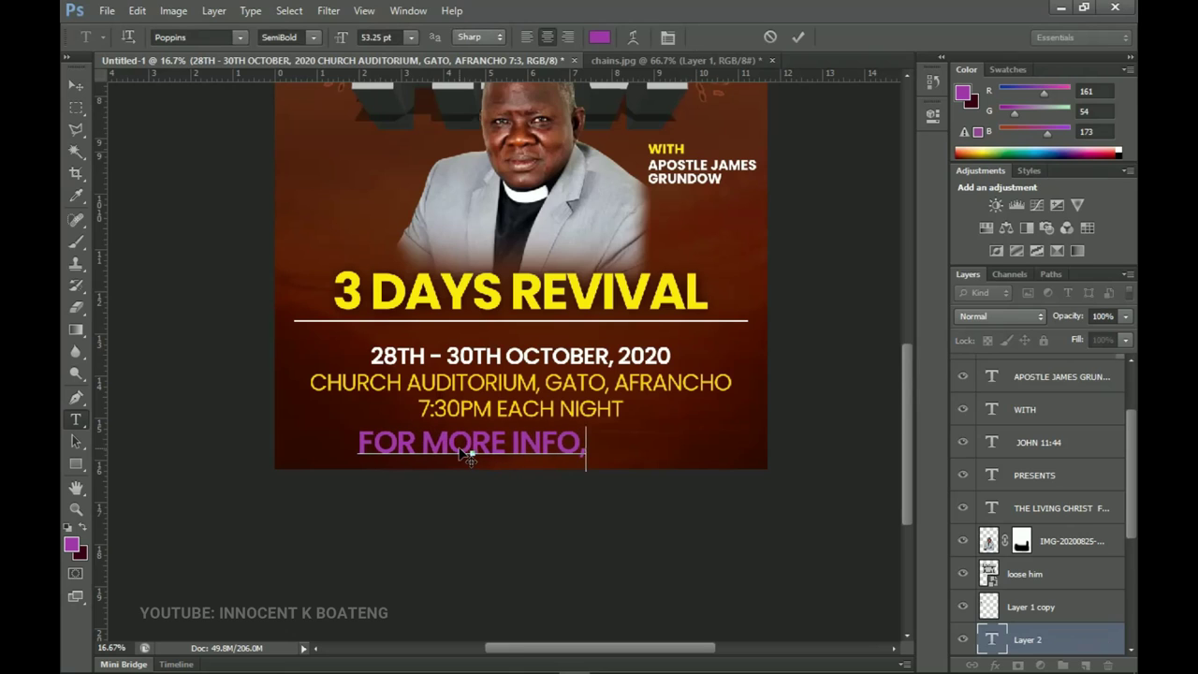
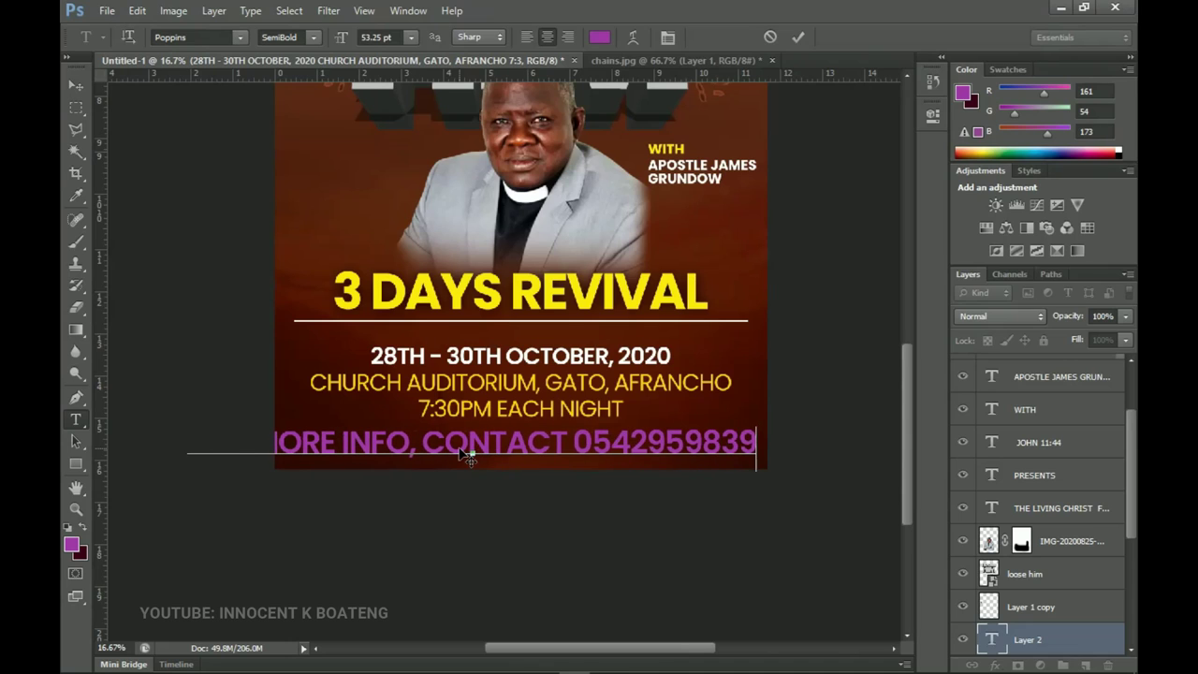
# Set the contact line to Poppins Medium and scale it down about its centre.
pyautogui.hotkey('ctrl', 'a')
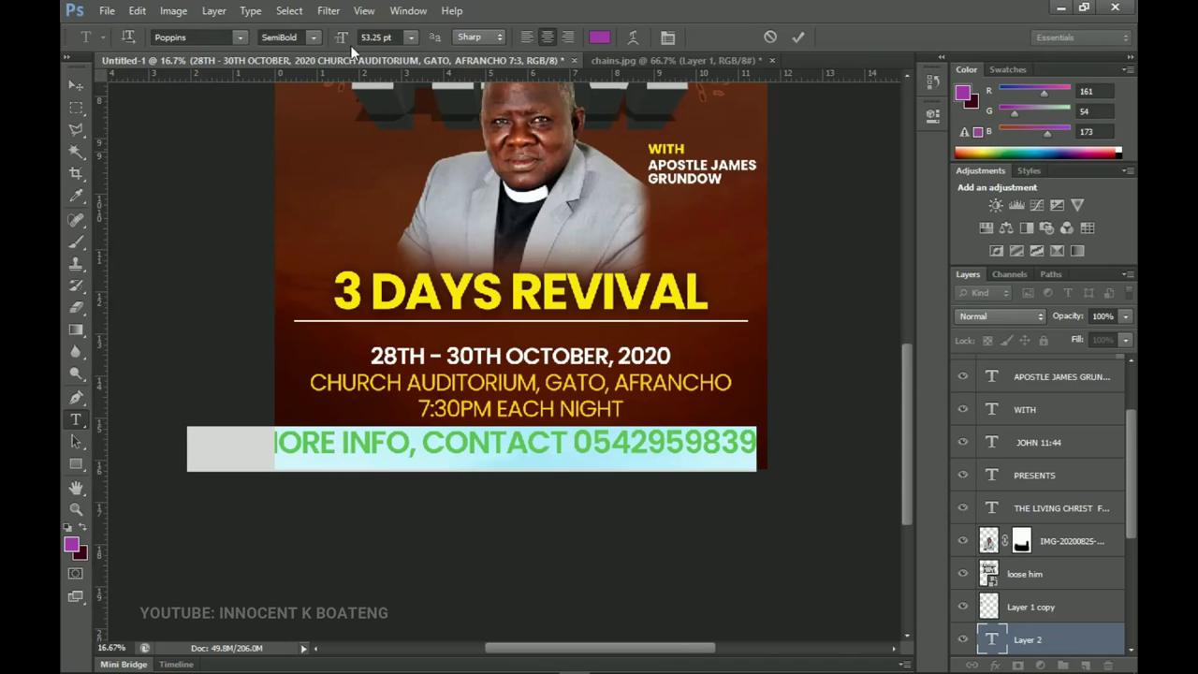
pyautogui.click(315, 38)
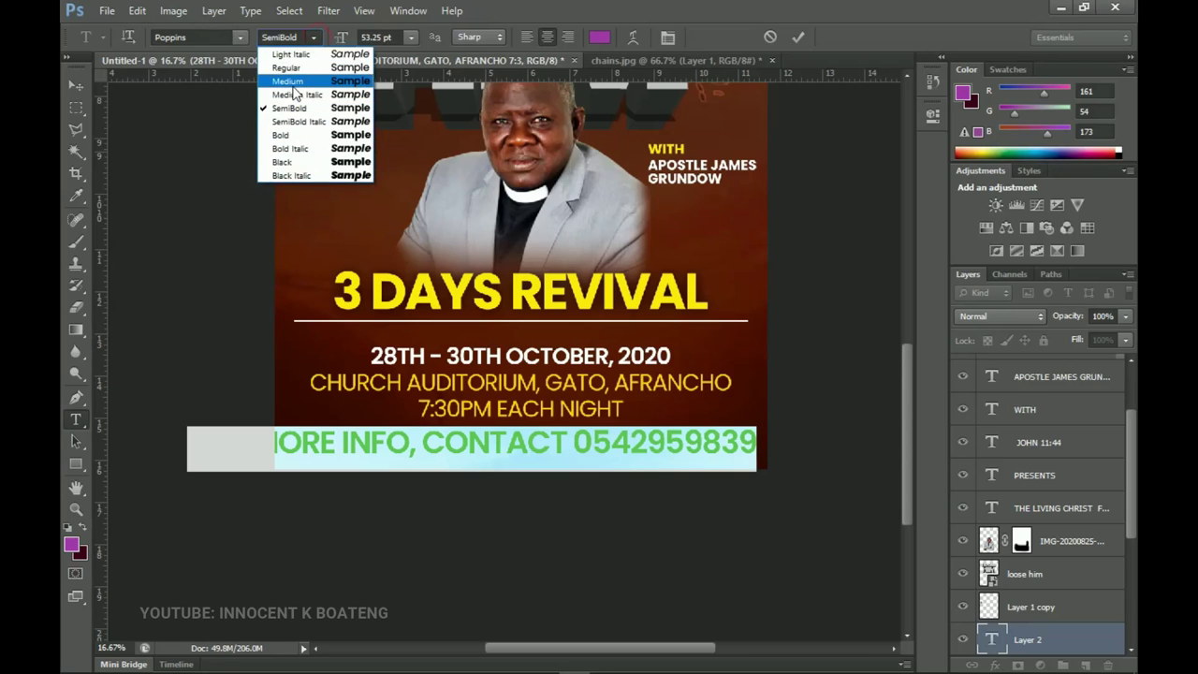
pyautogui.click(293, 82)
pyautogui.click(75, 84)
pyautogui.hotkey('ctrl', 't')
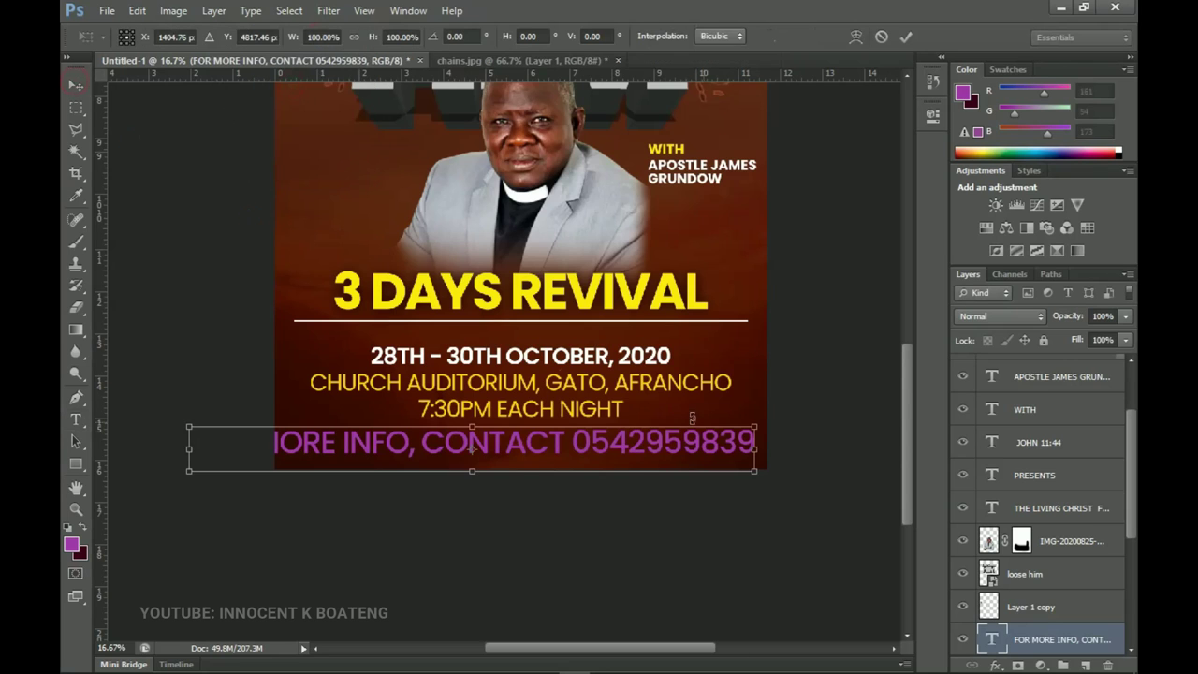
pyautogui.moveTo(769, 439); pyautogui.dragTo(629, 444)
pyautogui.press('Return')
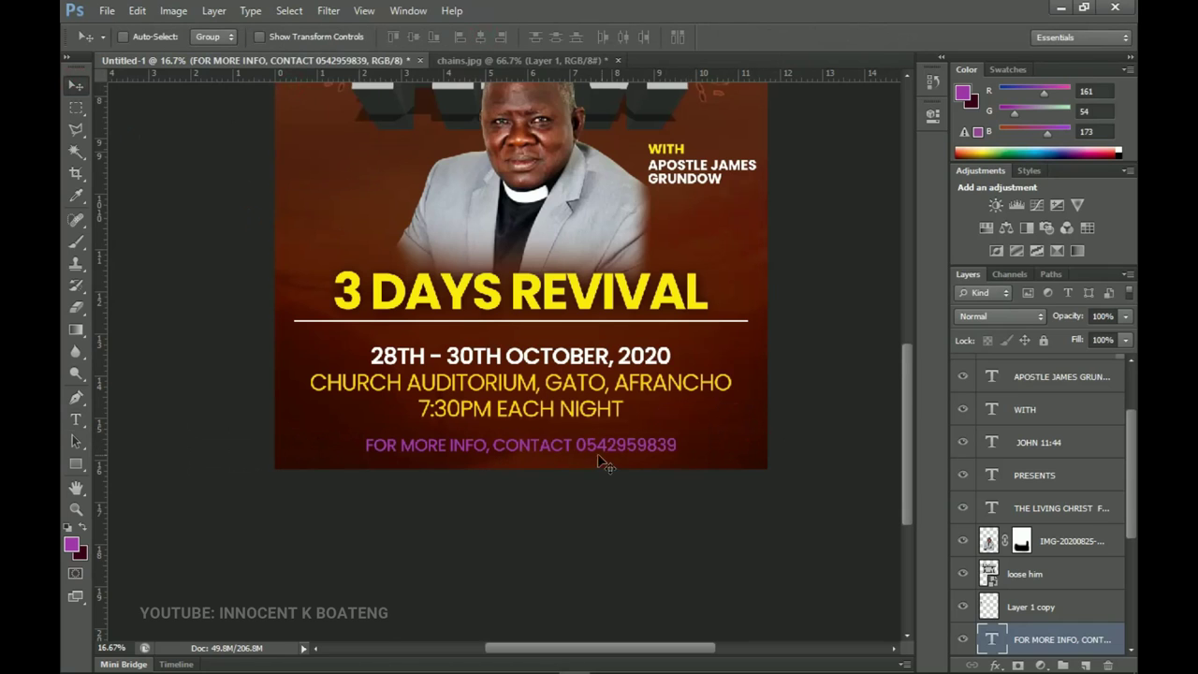
# Recolour the contact text white and fit the whole flyer on screen.
pyautogui.doubleClick(597, 453)
pyautogui.hotkey('ctrl', 'a')
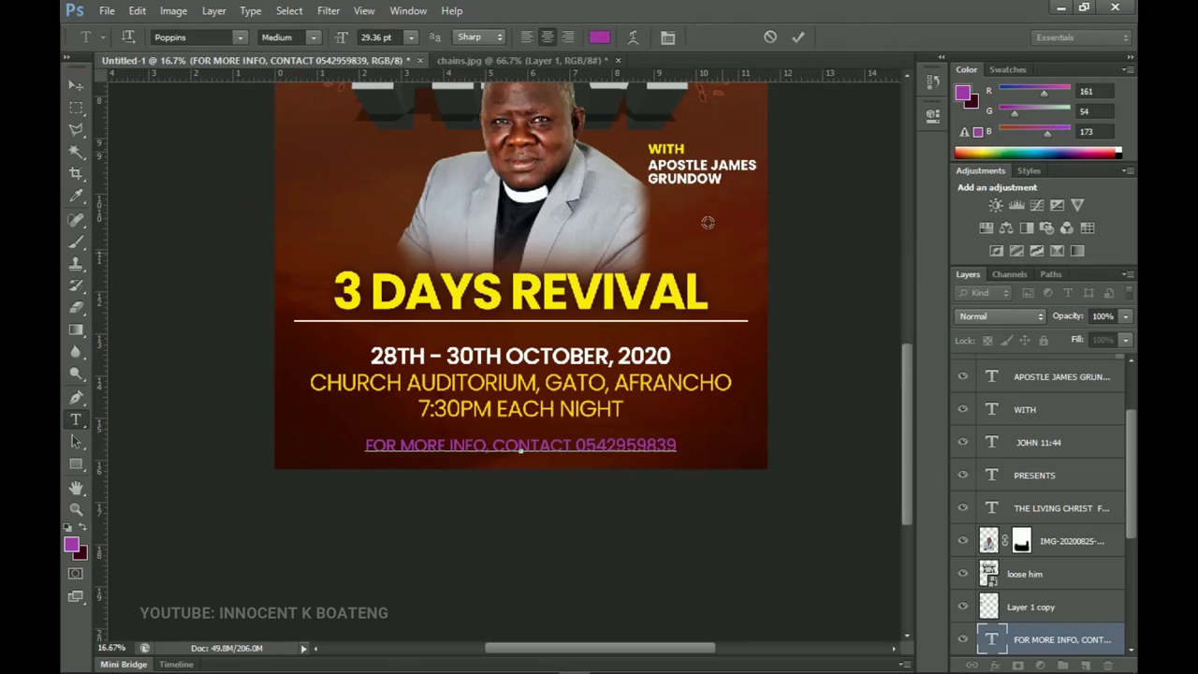
pyautogui.click(599, 36)
pyautogui.click(750, 269)
pyautogui.click(1116, 257)
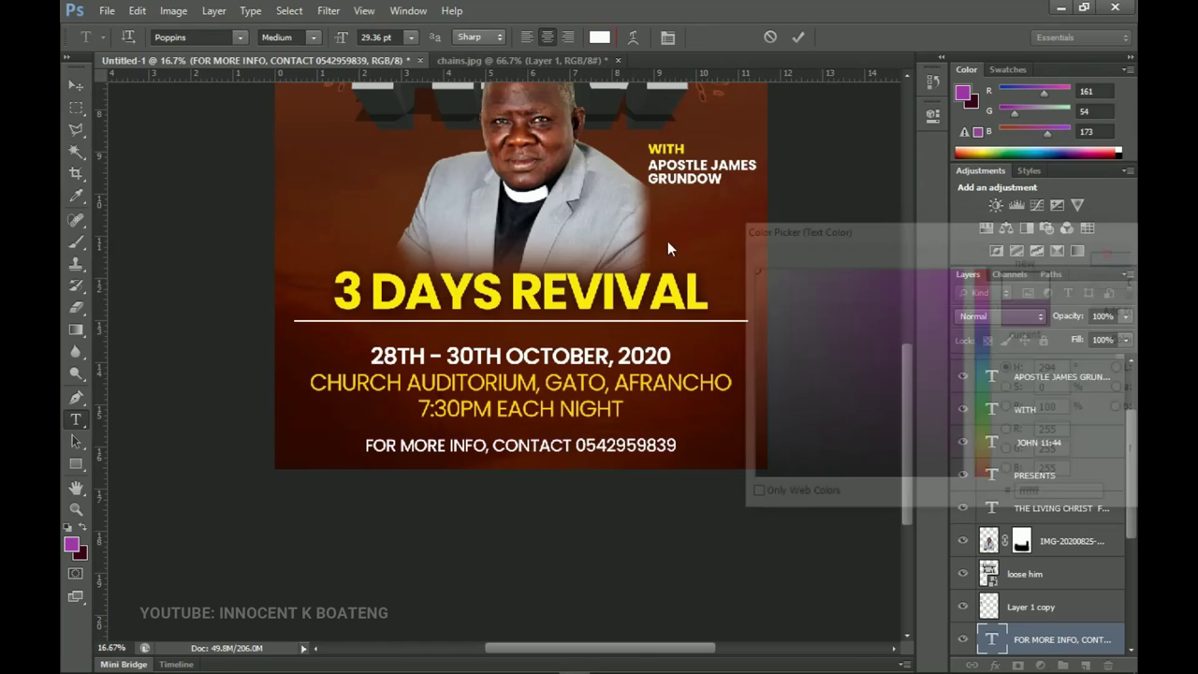
pyautogui.hotkey('ctrl', 'Return')
pyautogui.rightClick(483, 214)
pyautogui.click(515, 224)
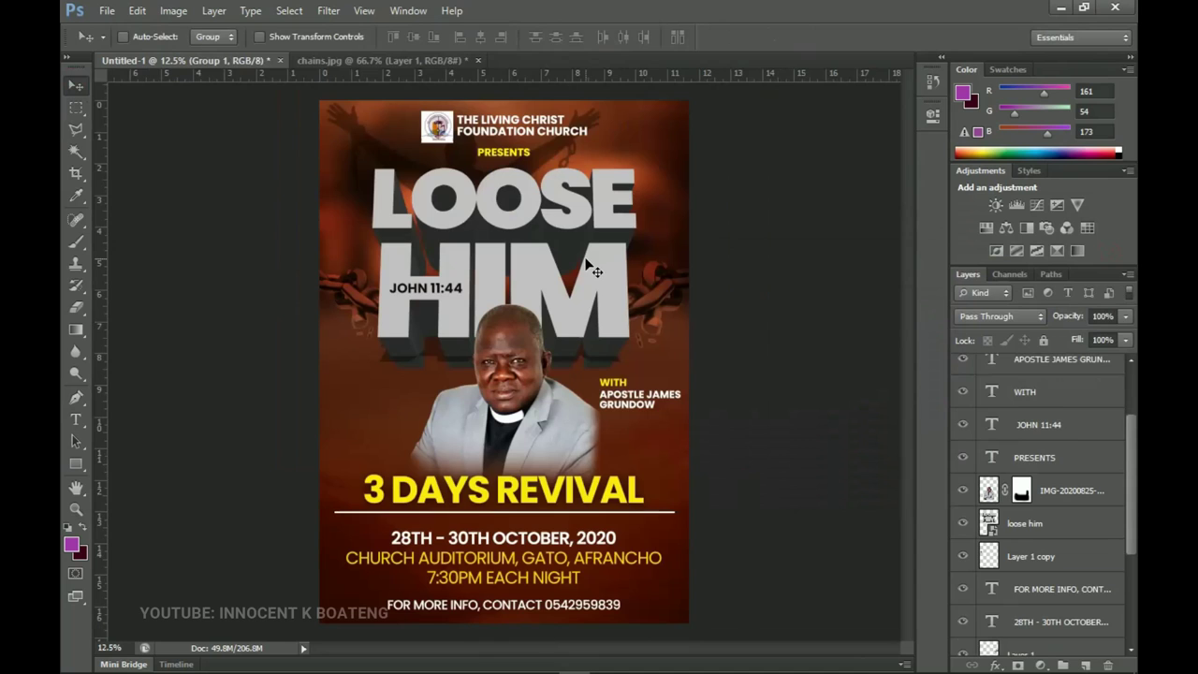
pyautogui.scroll(-5, 1112, 538)
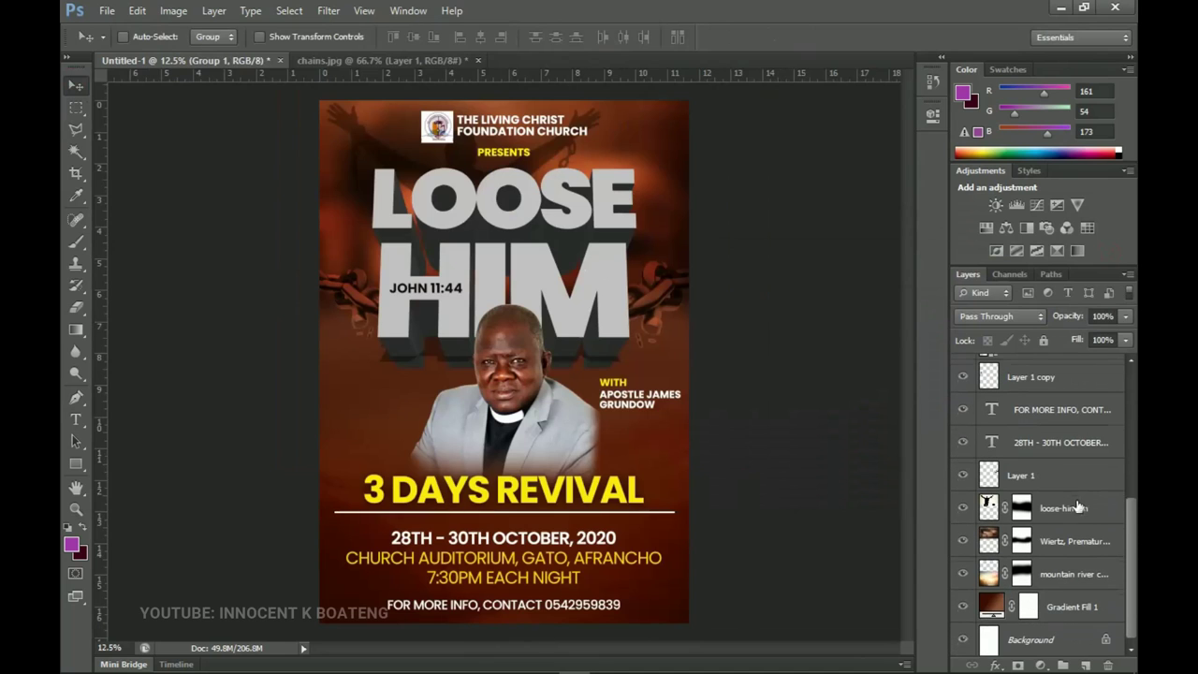
pyautogui.click(1062, 480)
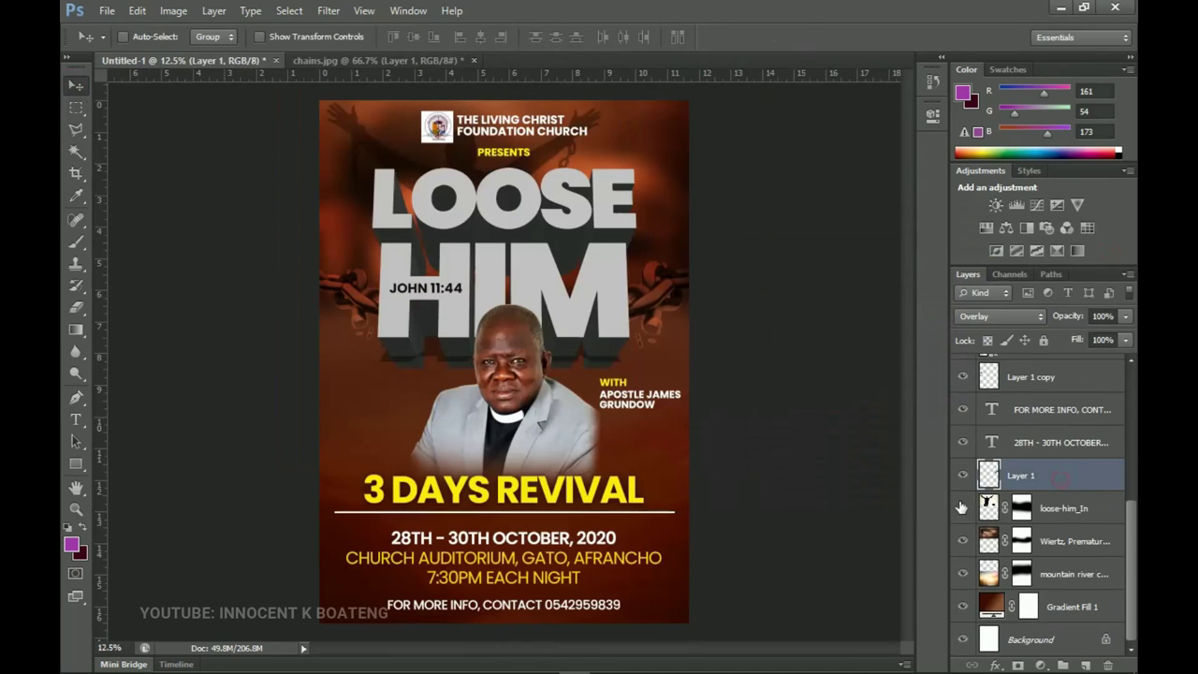
pyautogui.click(964, 474)
pyautogui.click(963, 474)
# Group Layer 1 through Gradient Fill 1 as 'Background', toggling its visibility to check.
pyautogui.keyDown('shift'); pyautogui.click(1074, 611); pyautogui.keyUp('shift')
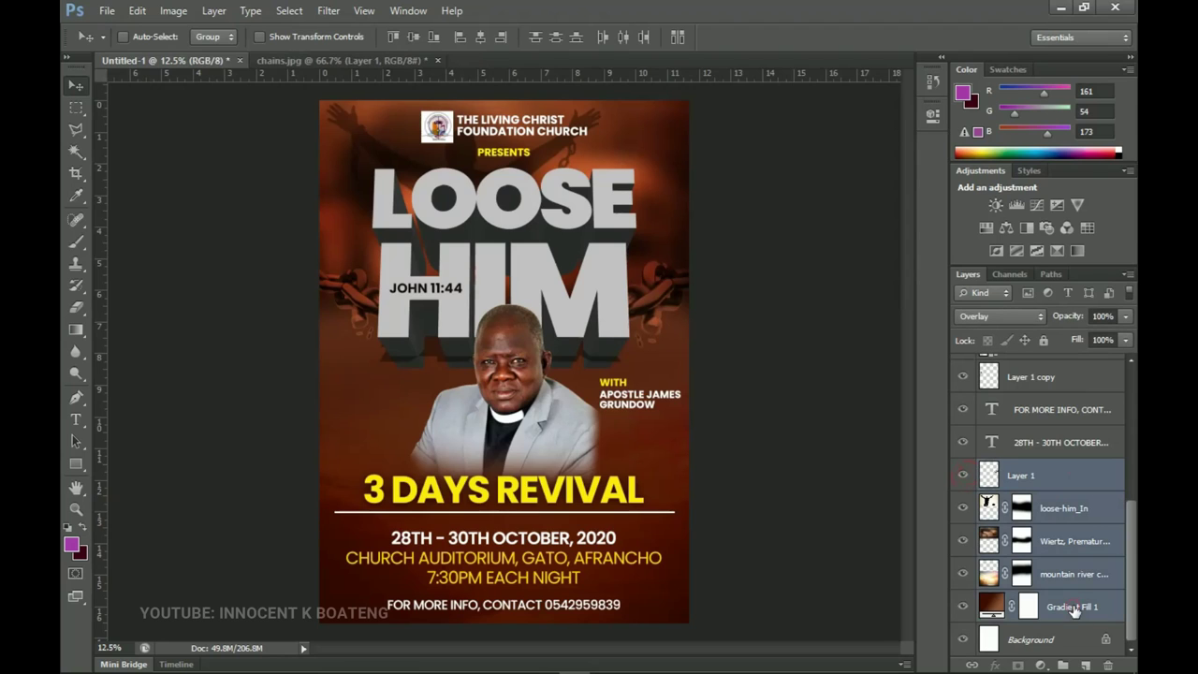
pyautogui.keyDown('ctrl'); pyautogui.click(1022, 567); pyautogui.keyUp('ctrl')
pyautogui.hotkey('ctrl', 'g')
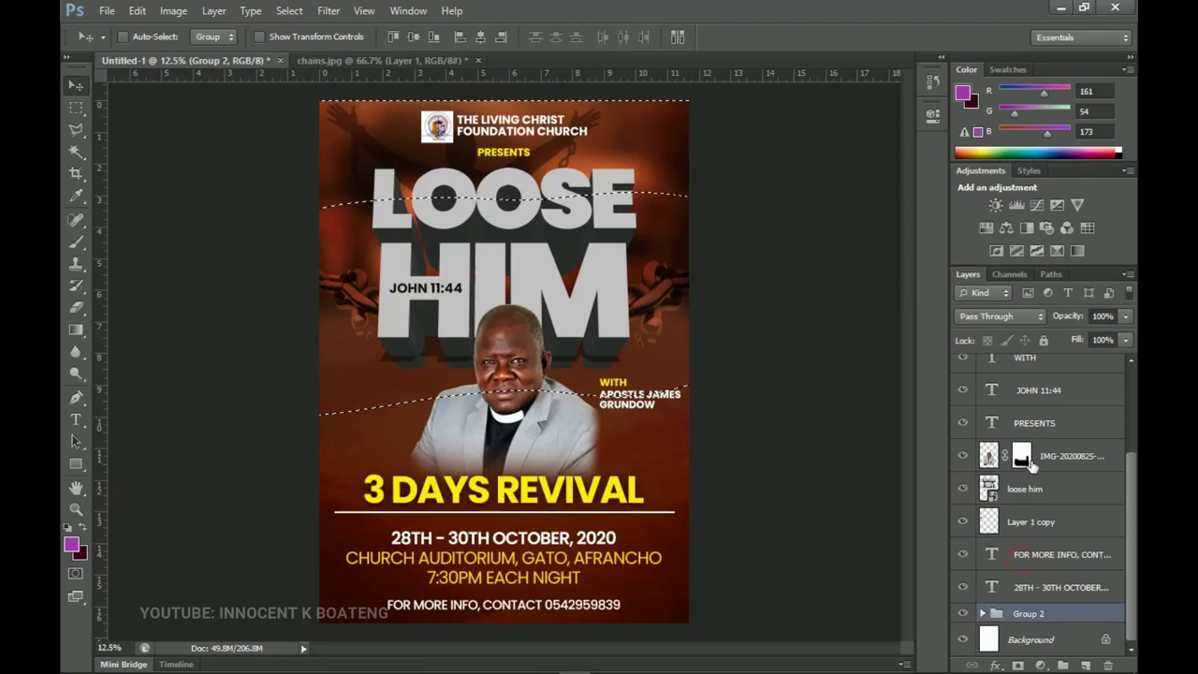
pyautogui.doubleClick(1028, 613)
pyautogui.write('Background')
pyautogui.press('Return')
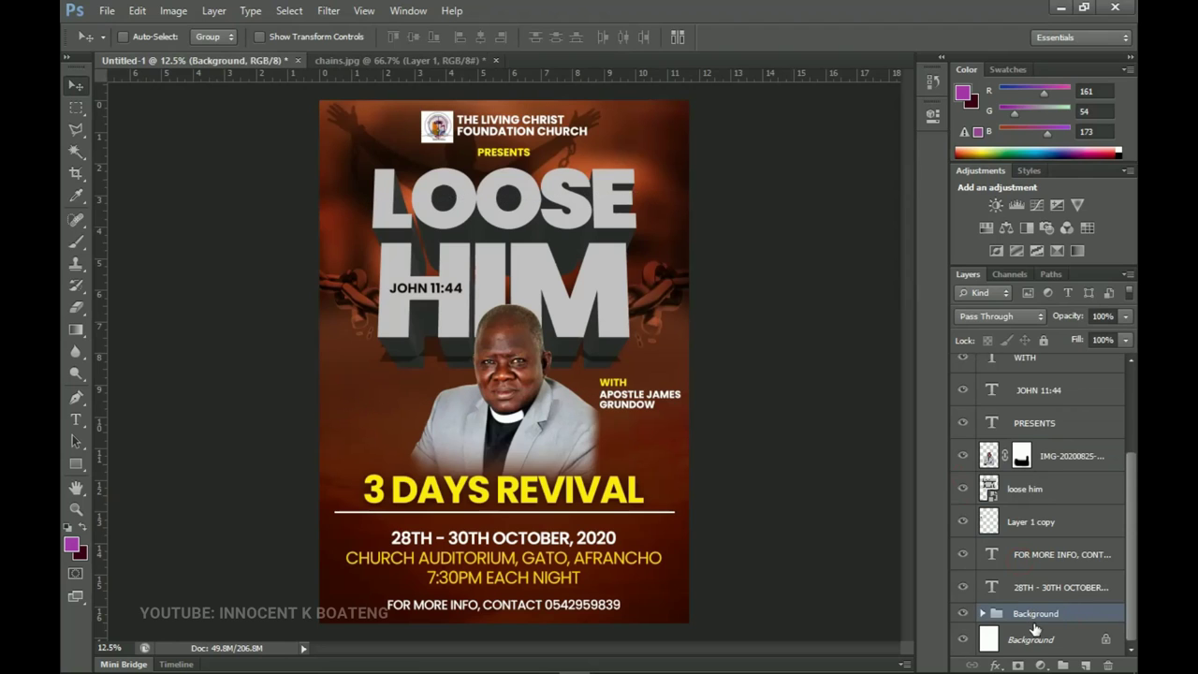
pyautogui.click(962, 614)
pyautogui.click(963, 614)
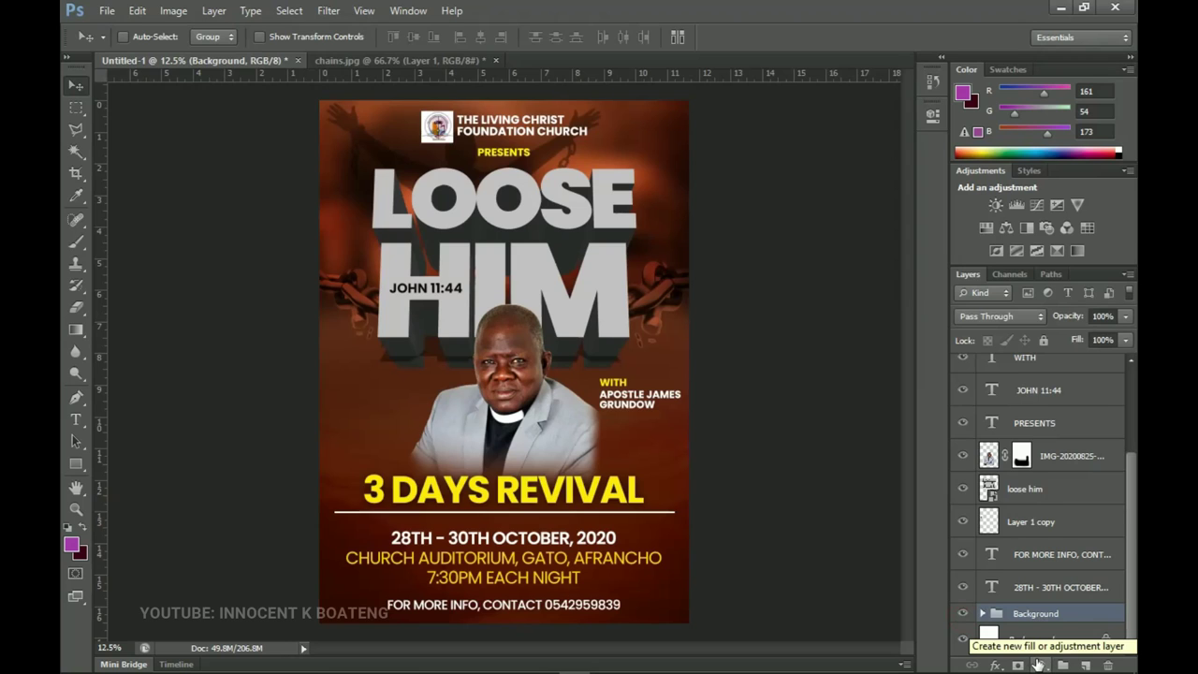
# Add a Curves adjustment that bends the curve to darken the flyer.
pyautogui.click(1037, 664)
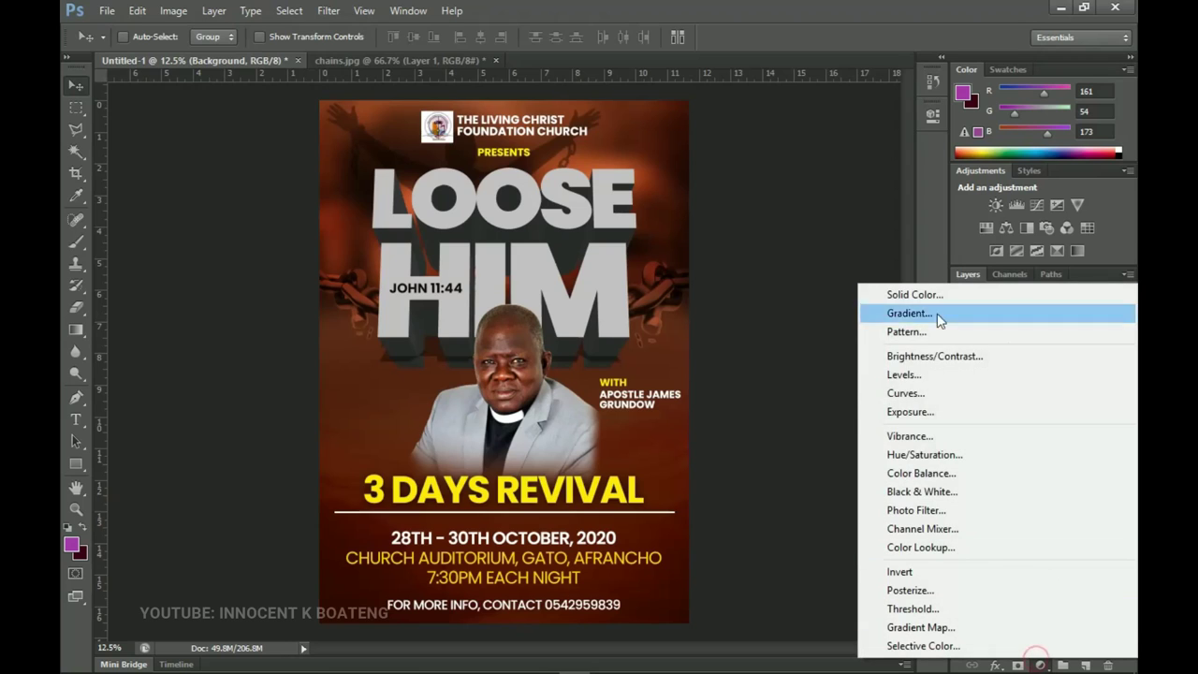
pyautogui.click(904, 393)
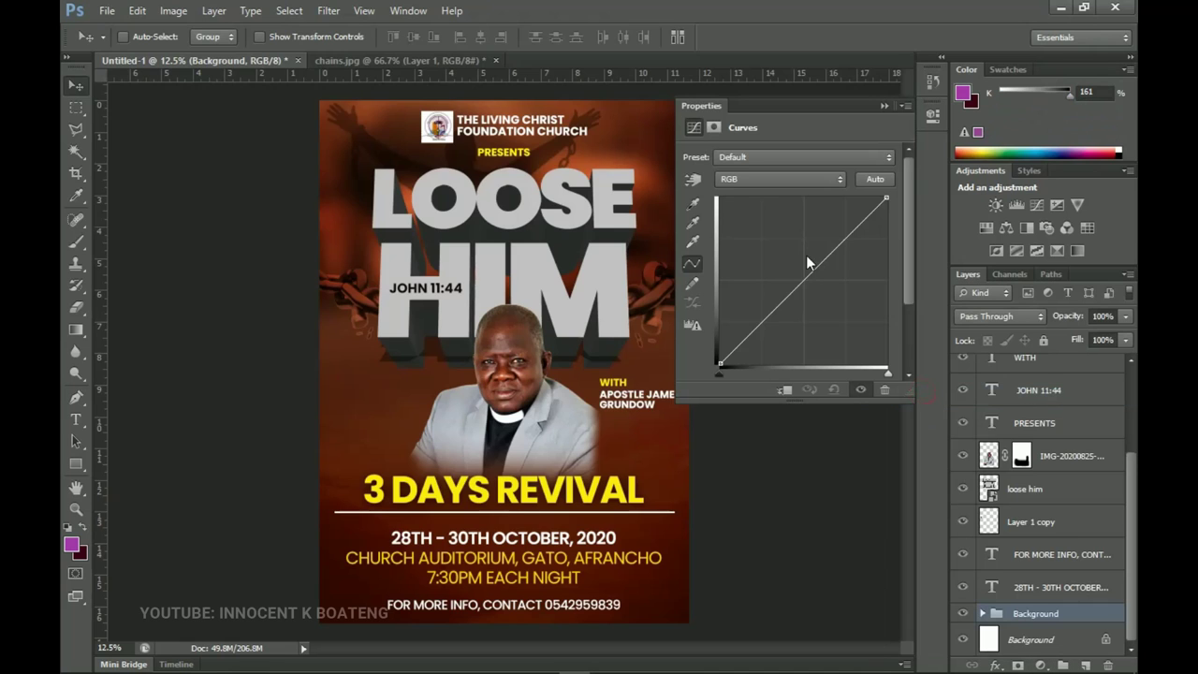
pyautogui.moveTo(807, 282); pyautogui.dragTo(816, 287)
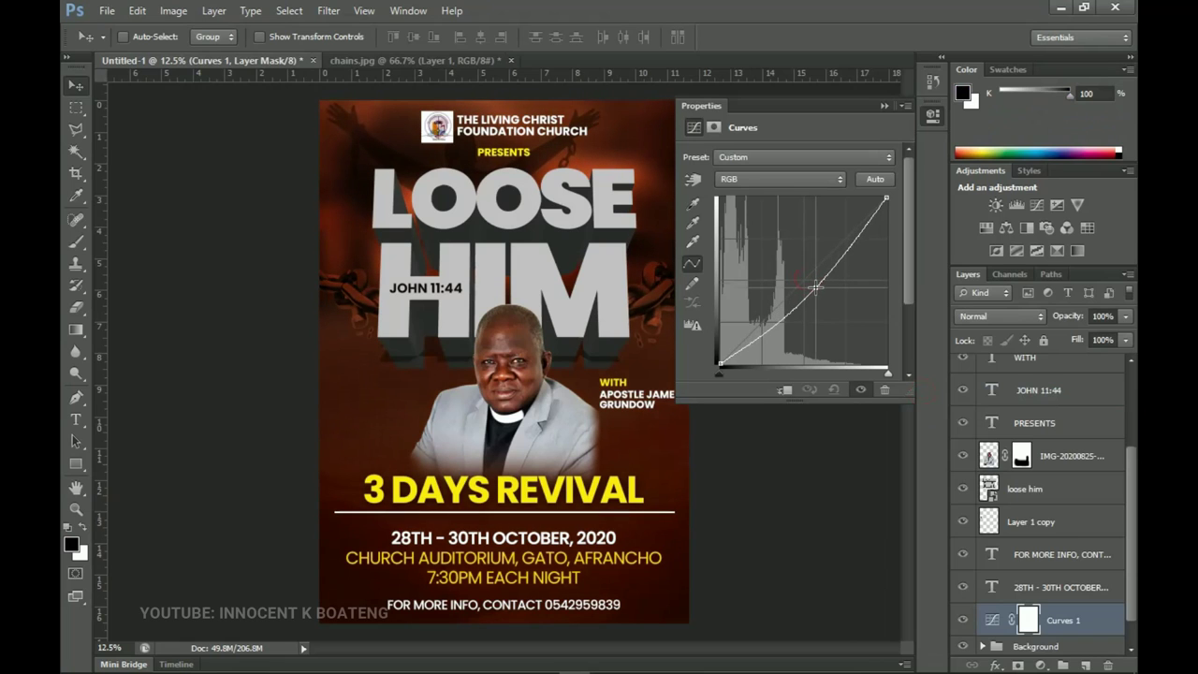
pyautogui.click(886, 106)
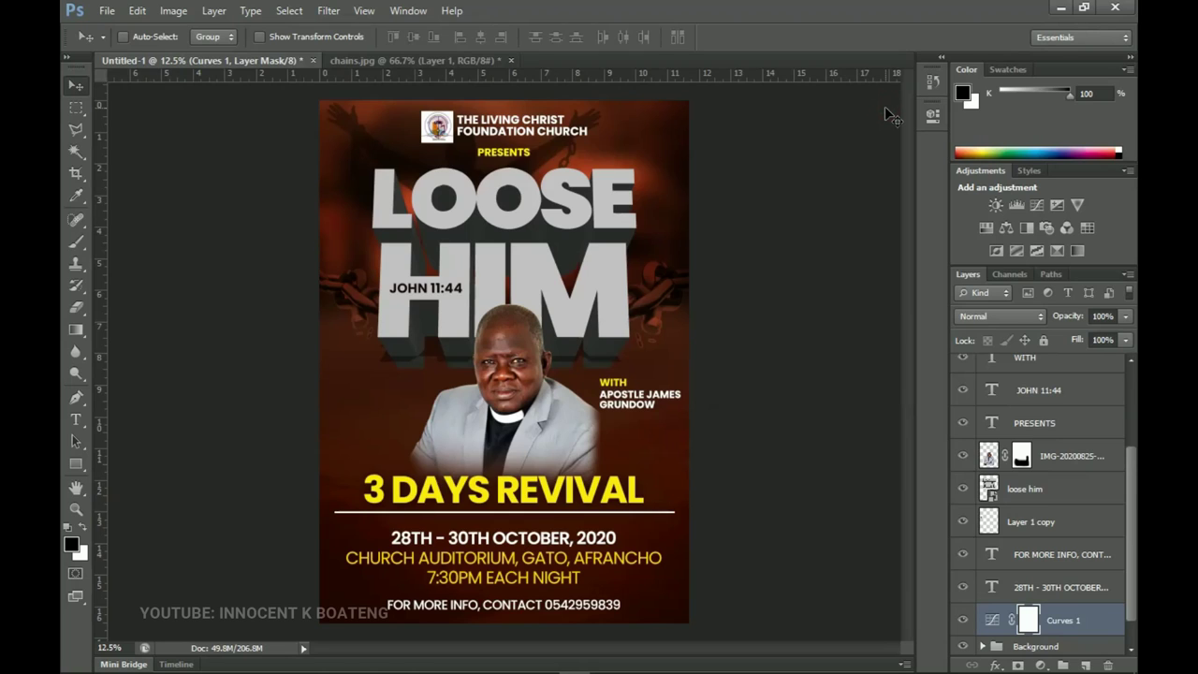
# Add a Hue/Saturation adjustment with Saturation raised to +12.
pyautogui.moveTo(637, 670)
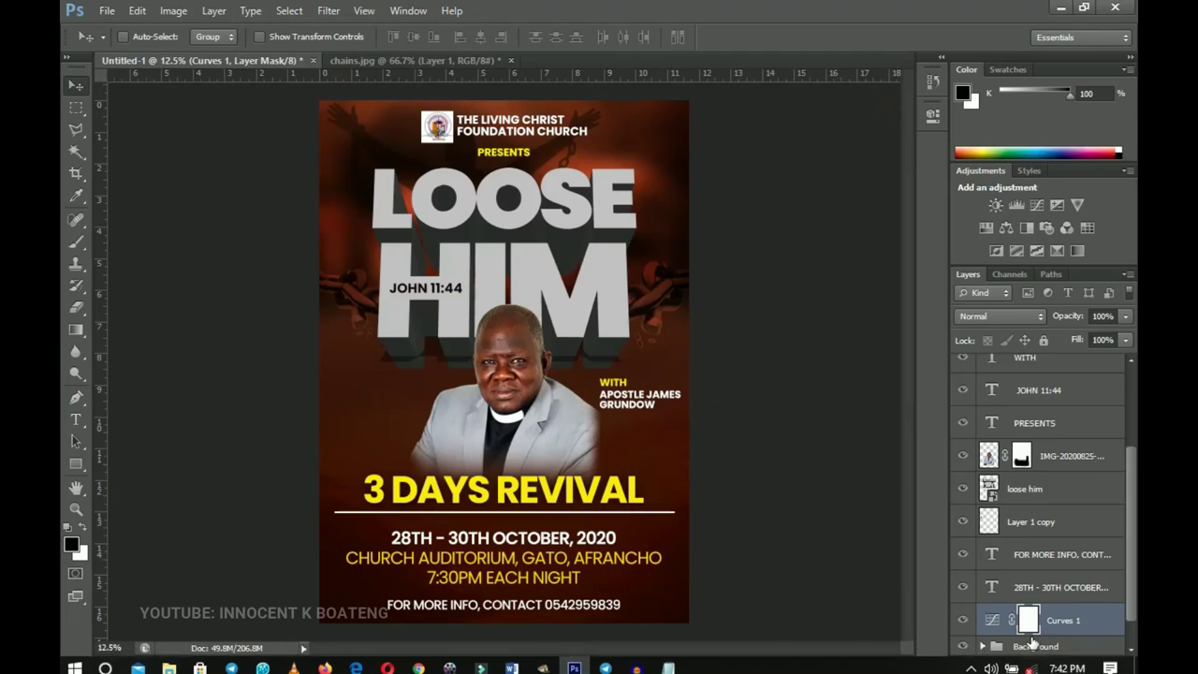
pyautogui.click(1040, 665)
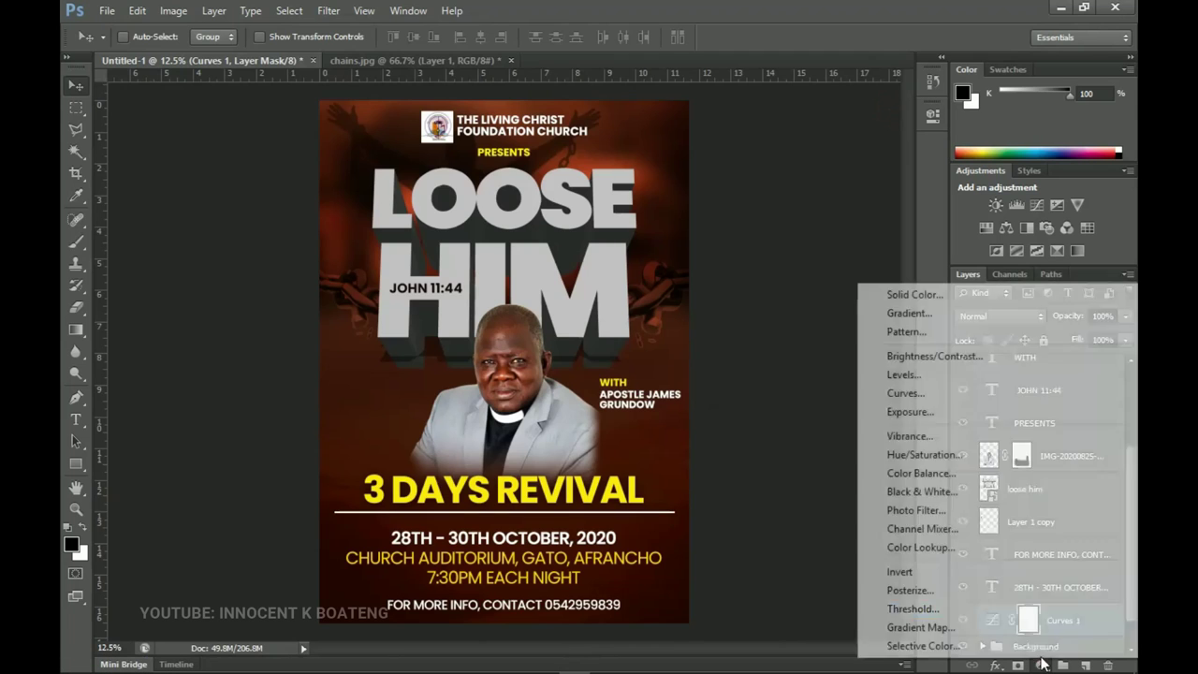
pyautogui.click(925, 453)
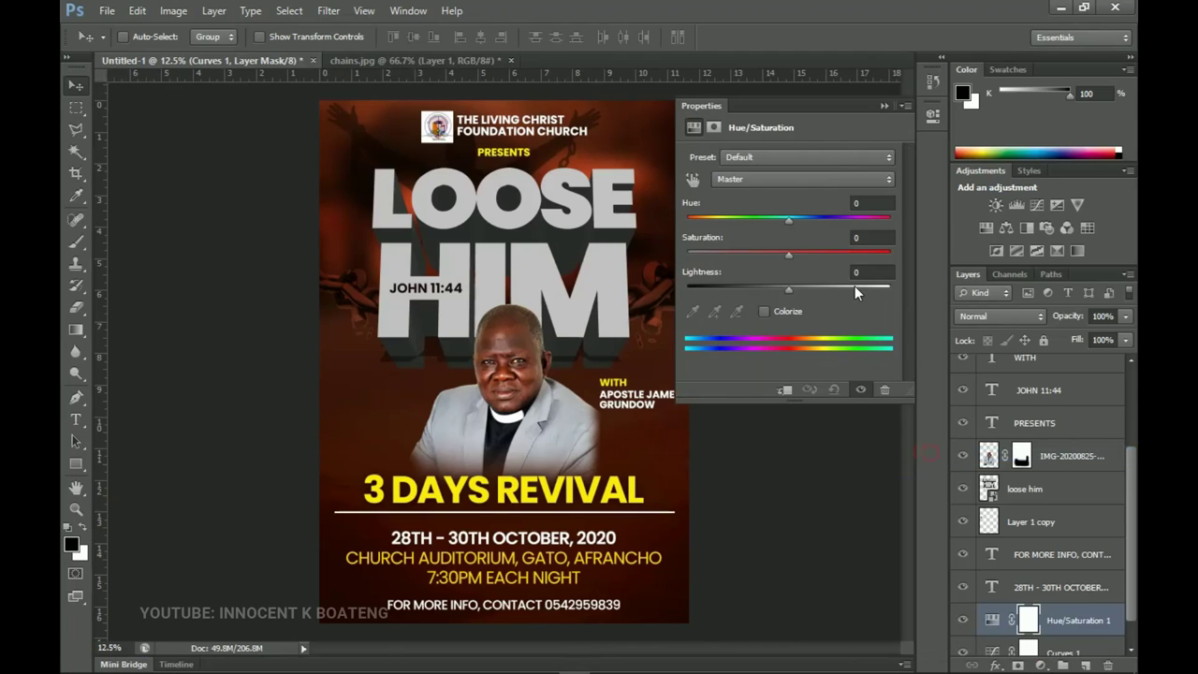
pyautogui.moveTo(797, 256); pyautogui.dragTo(799, 256)
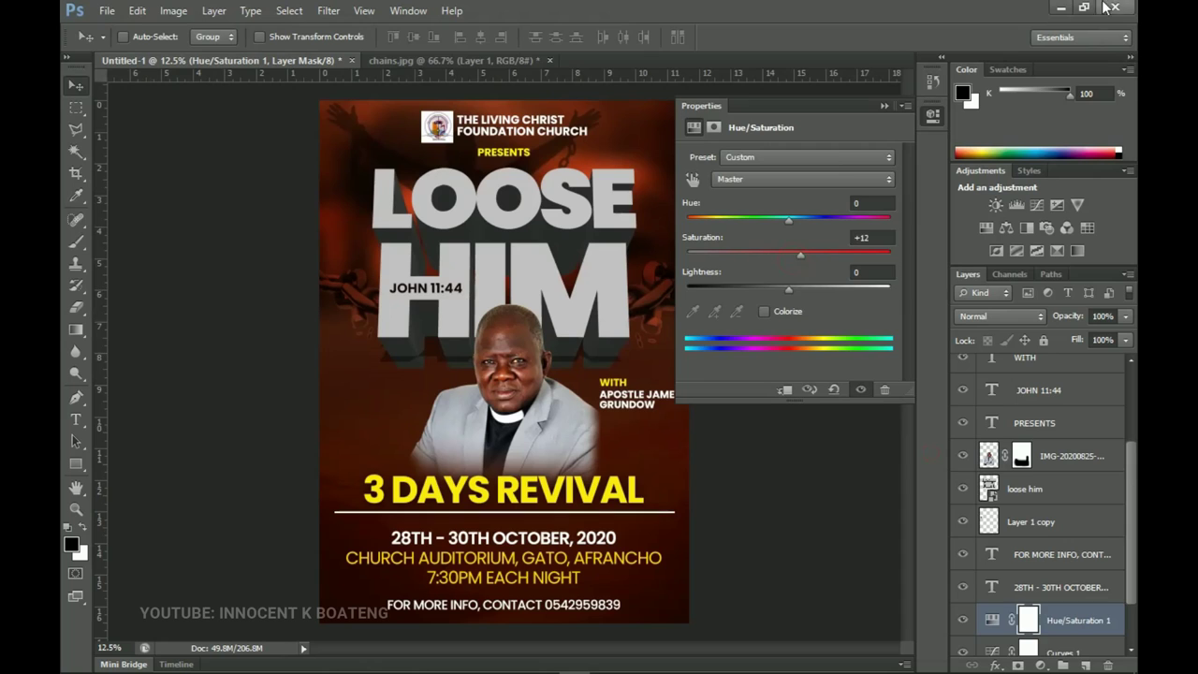
pyautogui.click(933, 114)
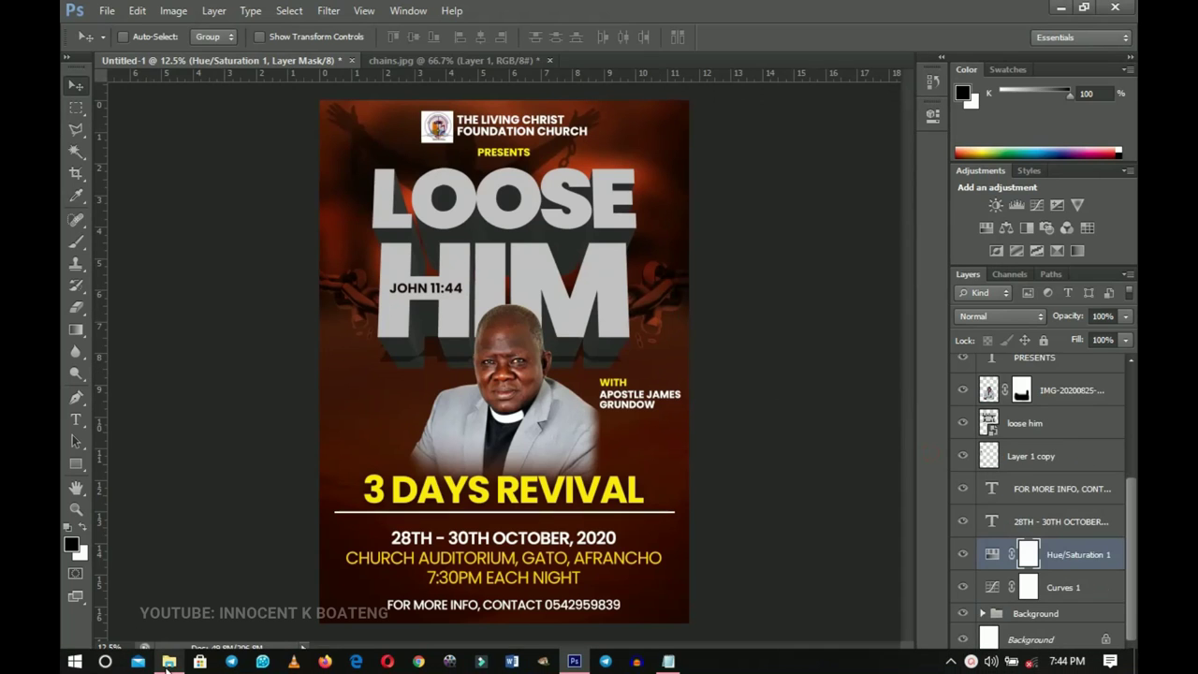
# Select the loose him layer as the placement target.
pyautogui.click(637, 664)
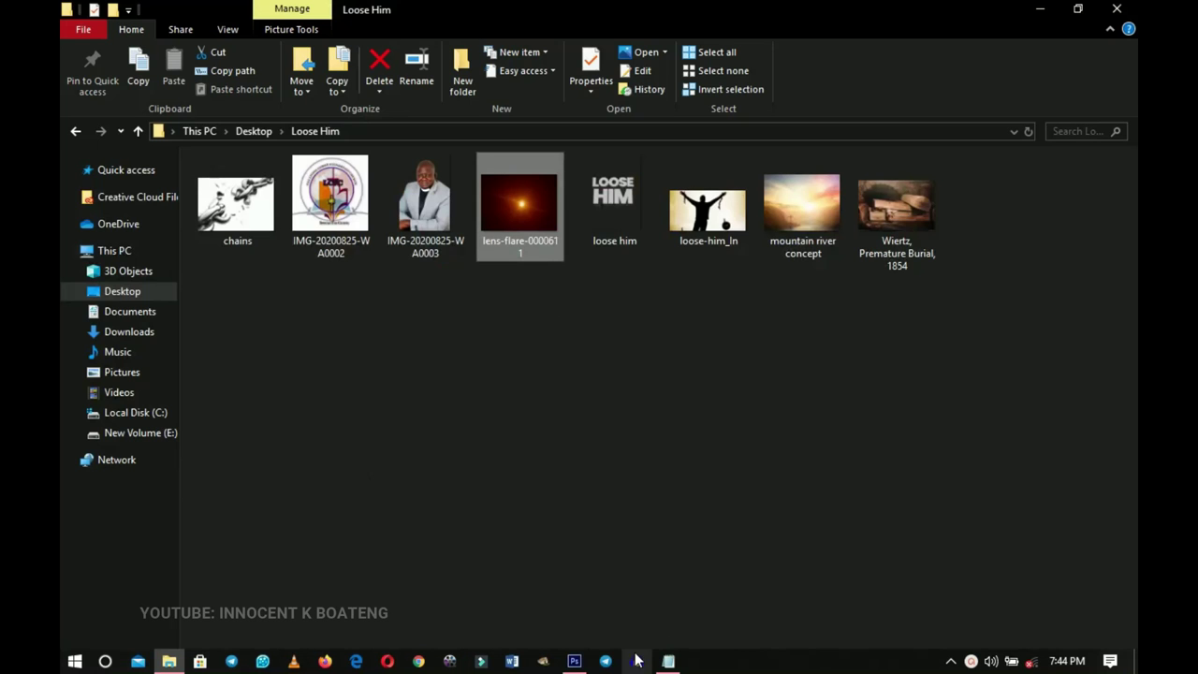
pyautogui.click(575, 661)
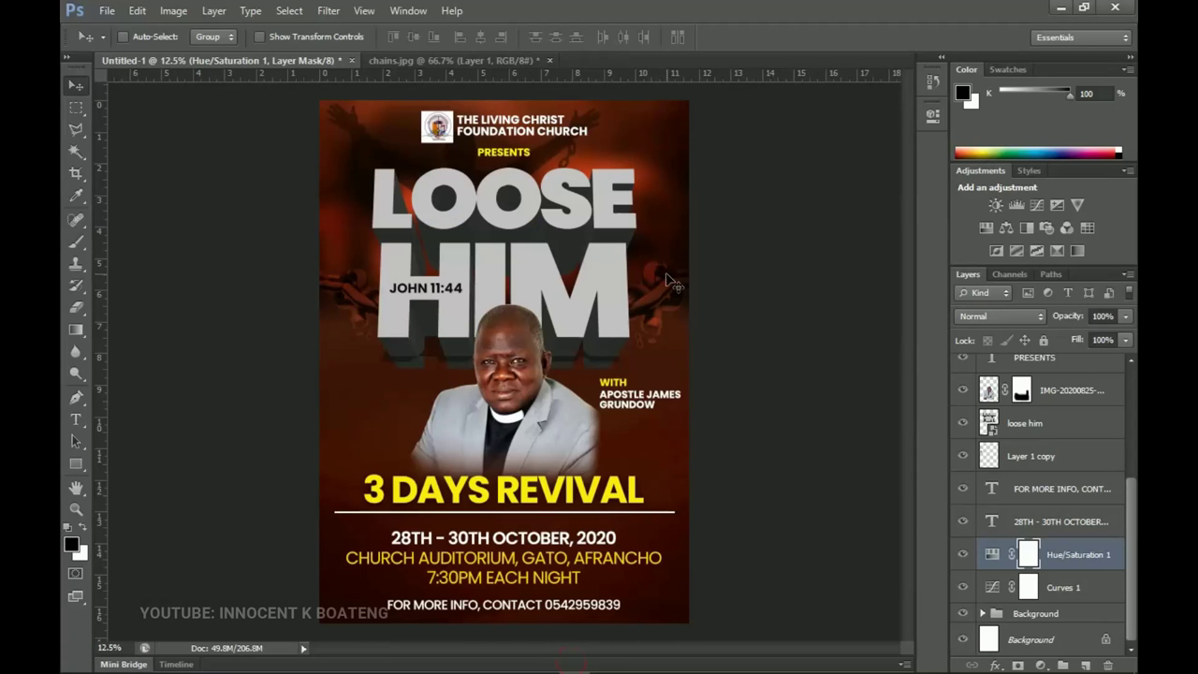
pyautogui.click(1101, 423)
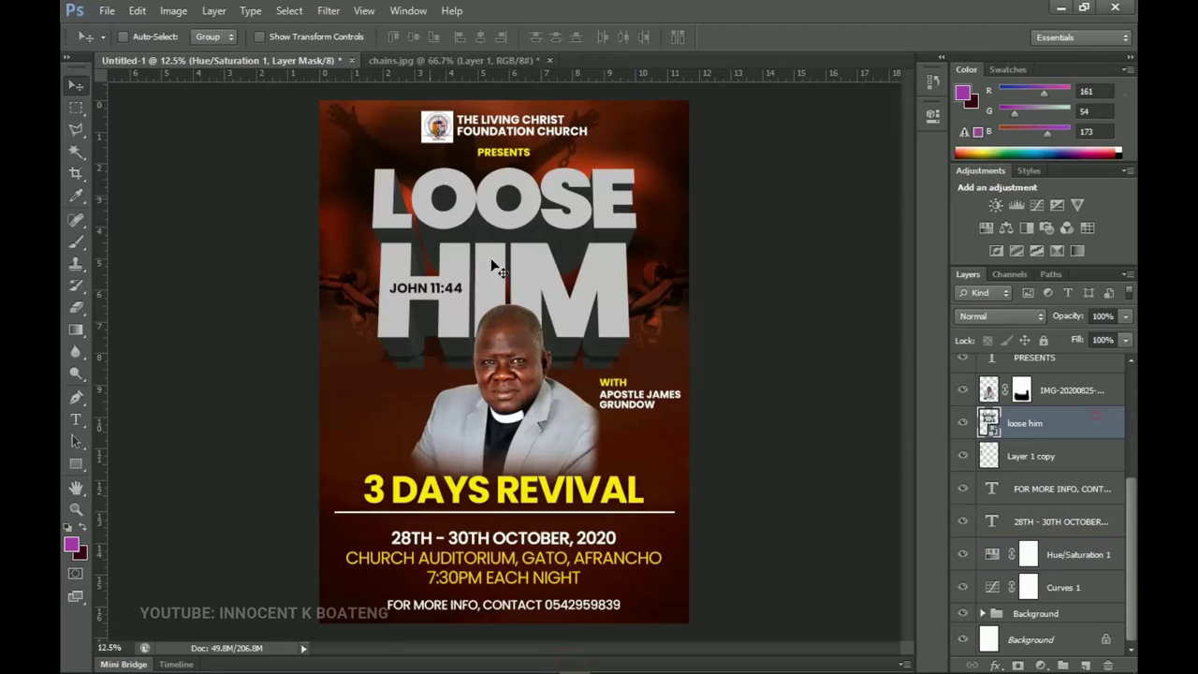
pyautogui.rightClick(525, 221)
pyautogui.click(570, 258)
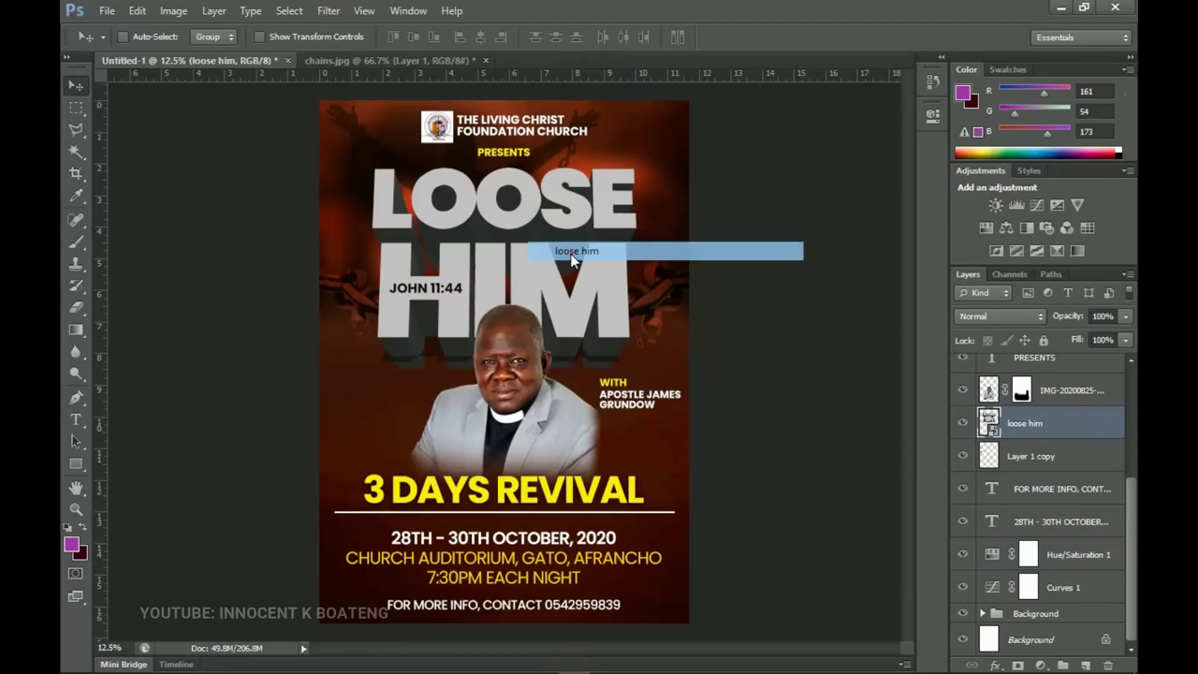
pyautogui.scroll(1, 1061, 433)
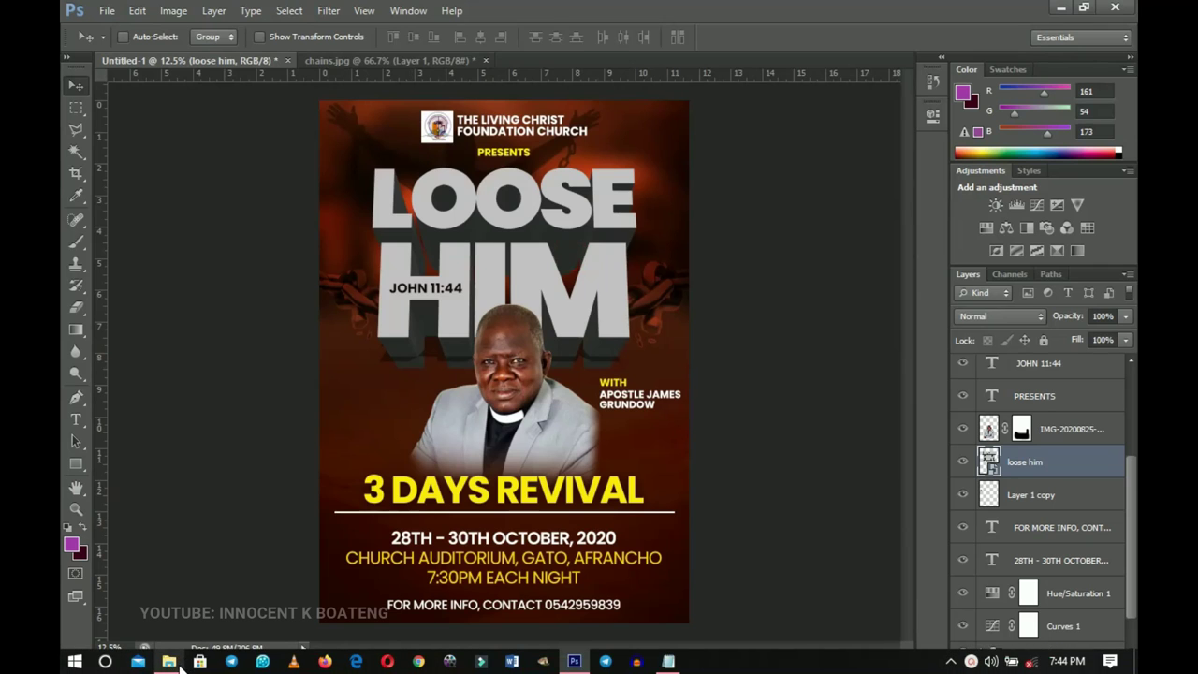
# Place lens-flare-0000611 from the Loose Him folder onto the flyer, scaled to about 300%.
pyautogui.click(170, 662)
pyautogui.click(574, 662)
pyautogui.moveTo(574, 664); pyautogui.dragTo(506, 365)
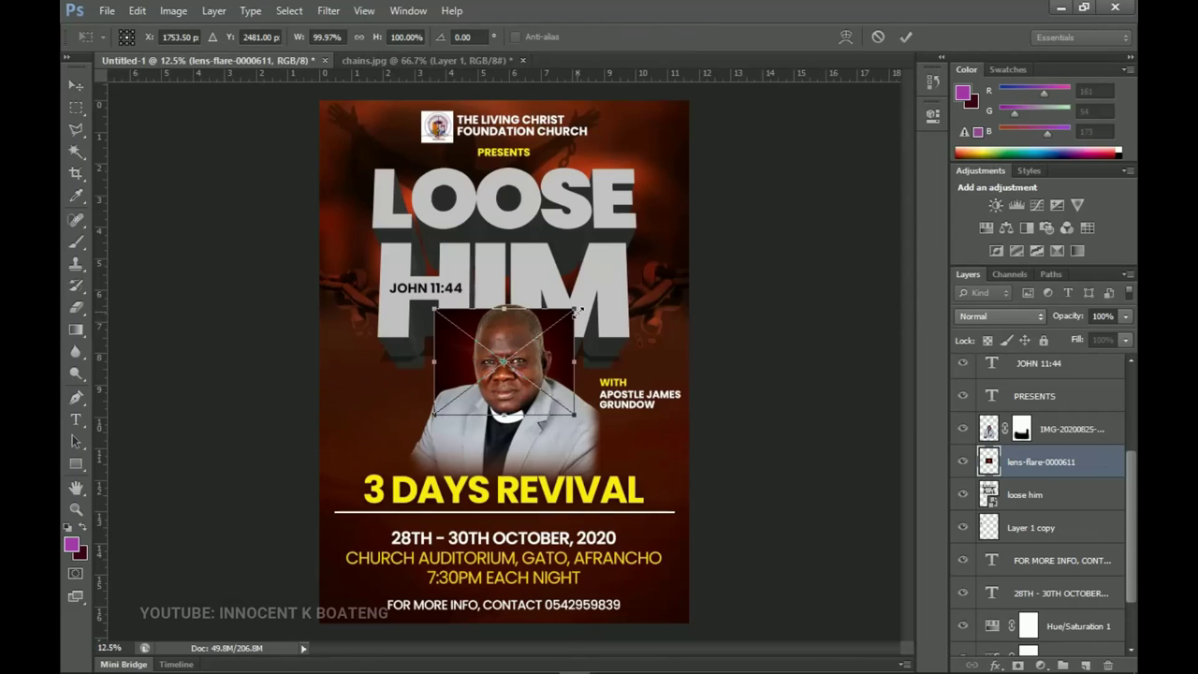
pyautogui.moveTo(577, 311); pyautogui.dragTo(715, 204)
pyautogui.press('Return')
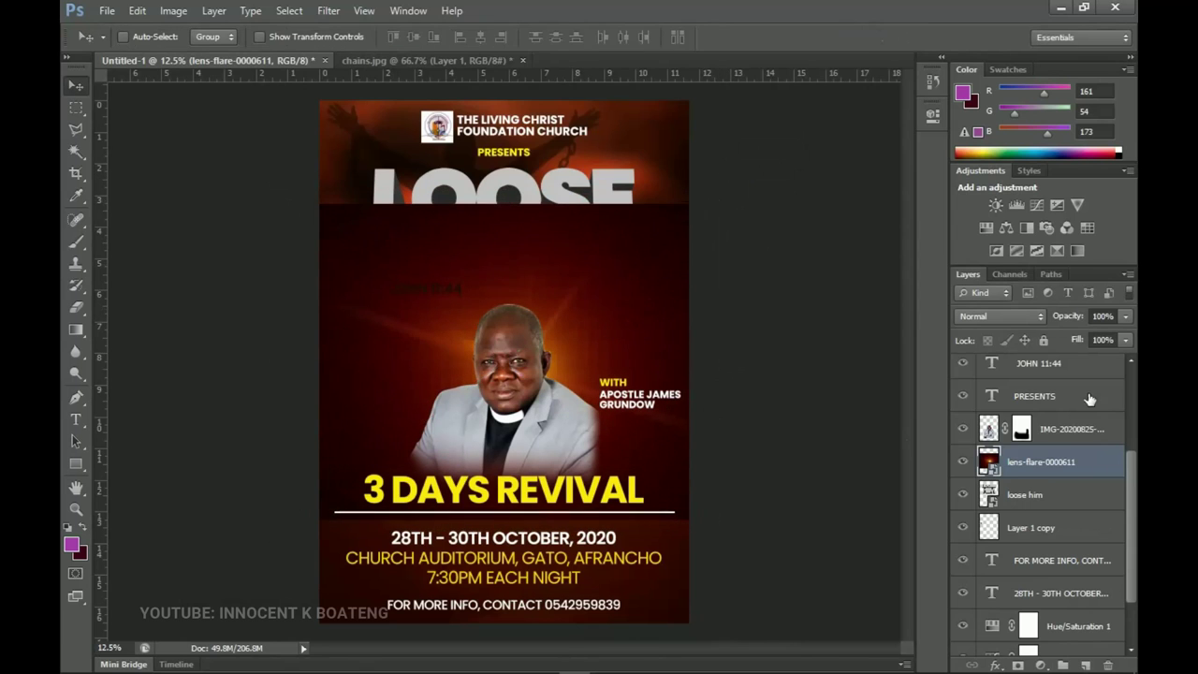
pyautogui.click(1006, 318)
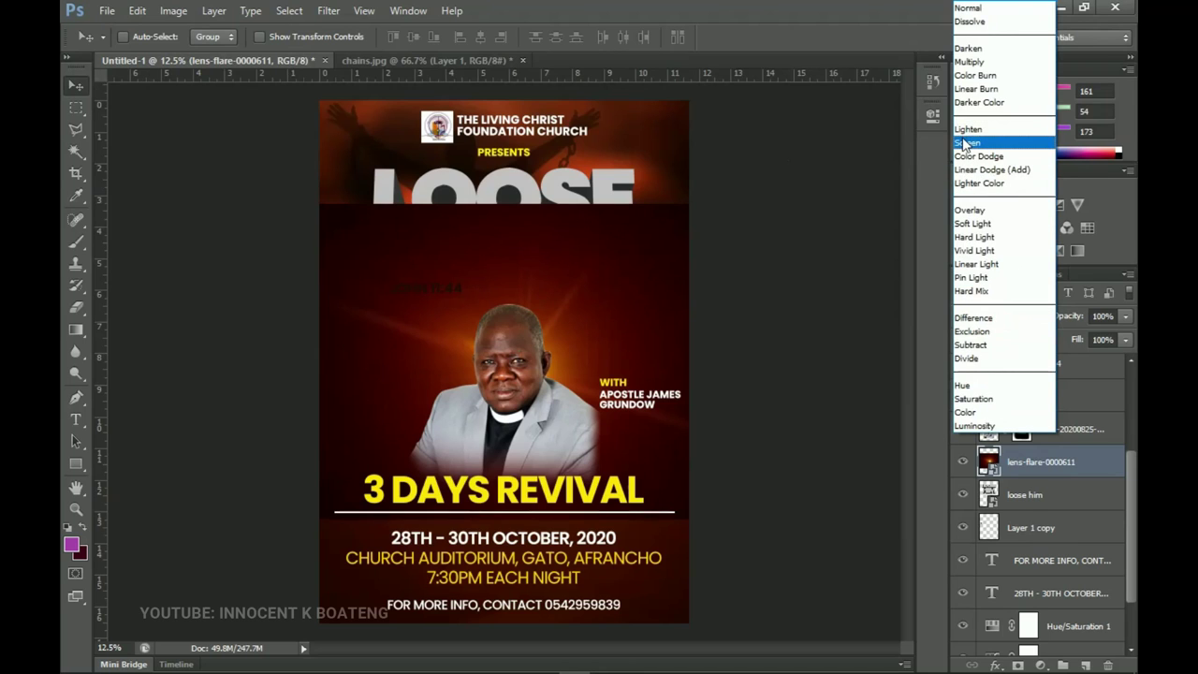
# Set the lens flare to Screen blending, move it behind the pastor and rasterize it.
pyautogui.click(965, 144)
pyautogui.moveTo(632, 423); pyautogui.dragTo(618, 323)
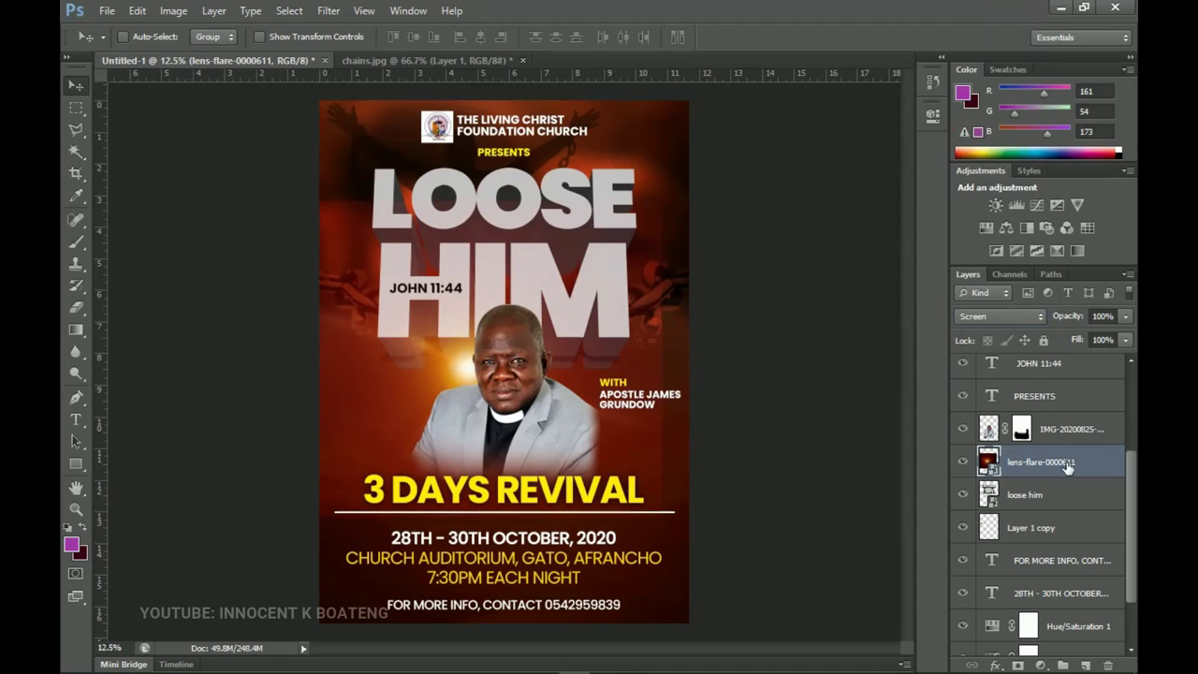
pyautogui.rightClick(1067, 468)
pyautogui.click(948, 260)
# Apply a Gaussian Blur of about 146 pixels to the flare and shift it down-left.
pyautogui.click(328, 10)
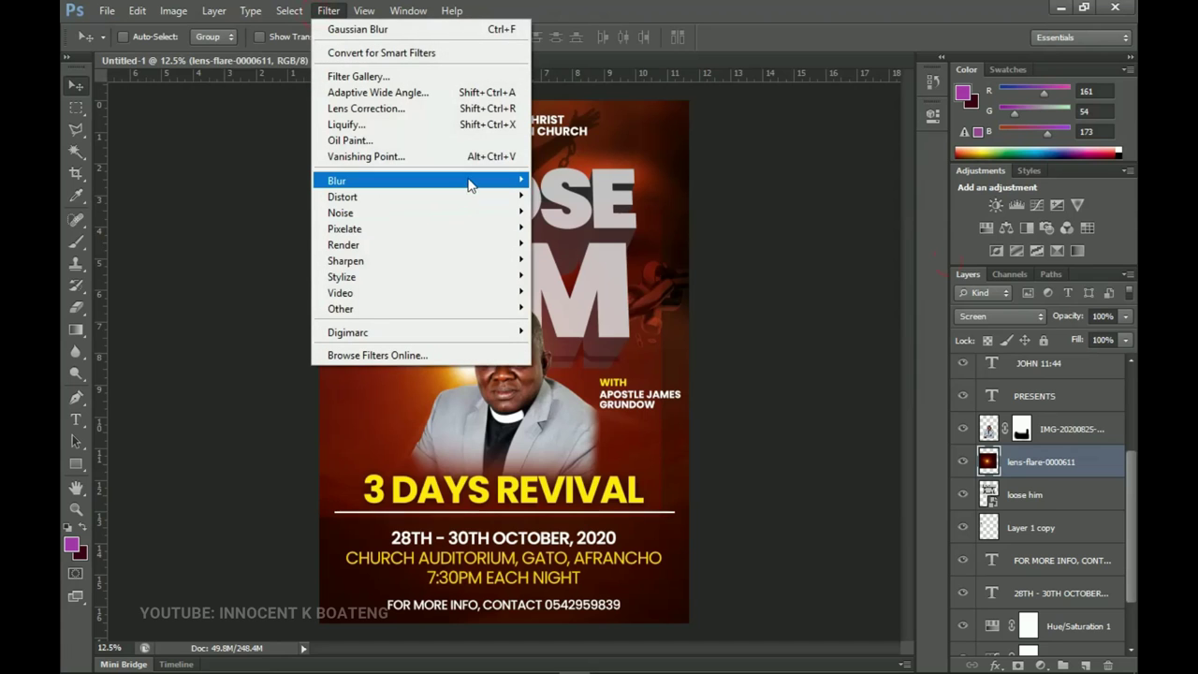
pyautogui.moveTo(471, 185)
pyautogui.click(582, 299)
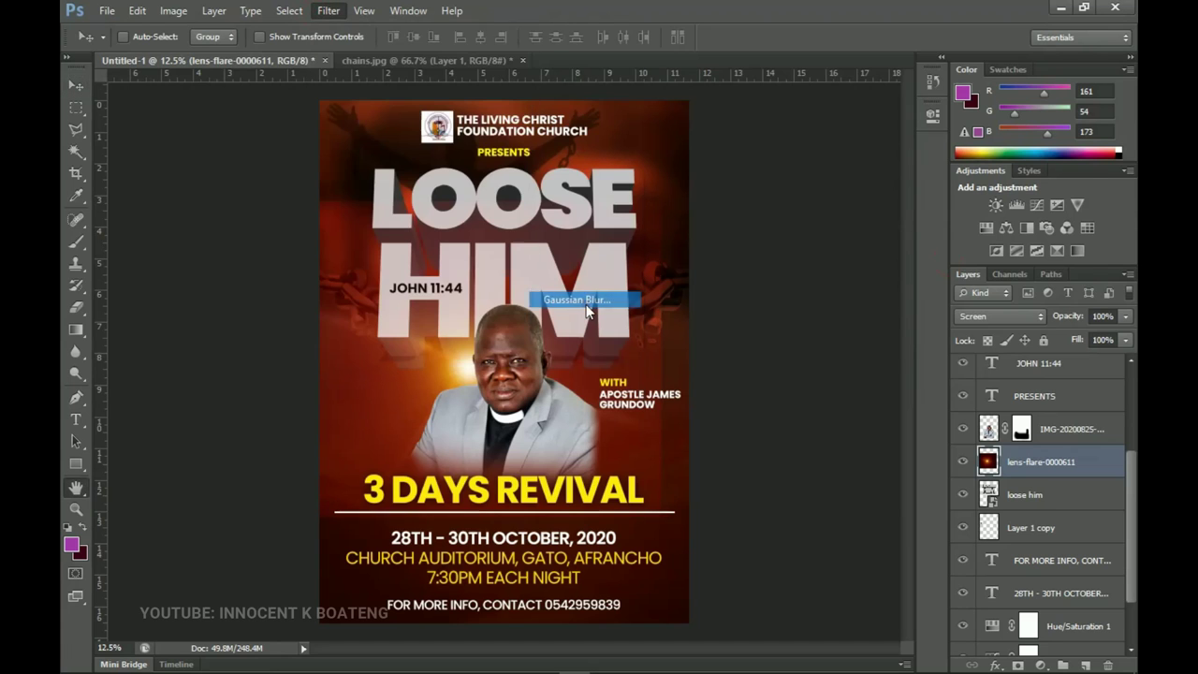
pyautogui.moveTo(931, 348)
pyautogui.mouseDown()
pyautogui.moveTo(948, 346)
pyautogui.moveTo(927, 348)
pyautogui.mouseUp()
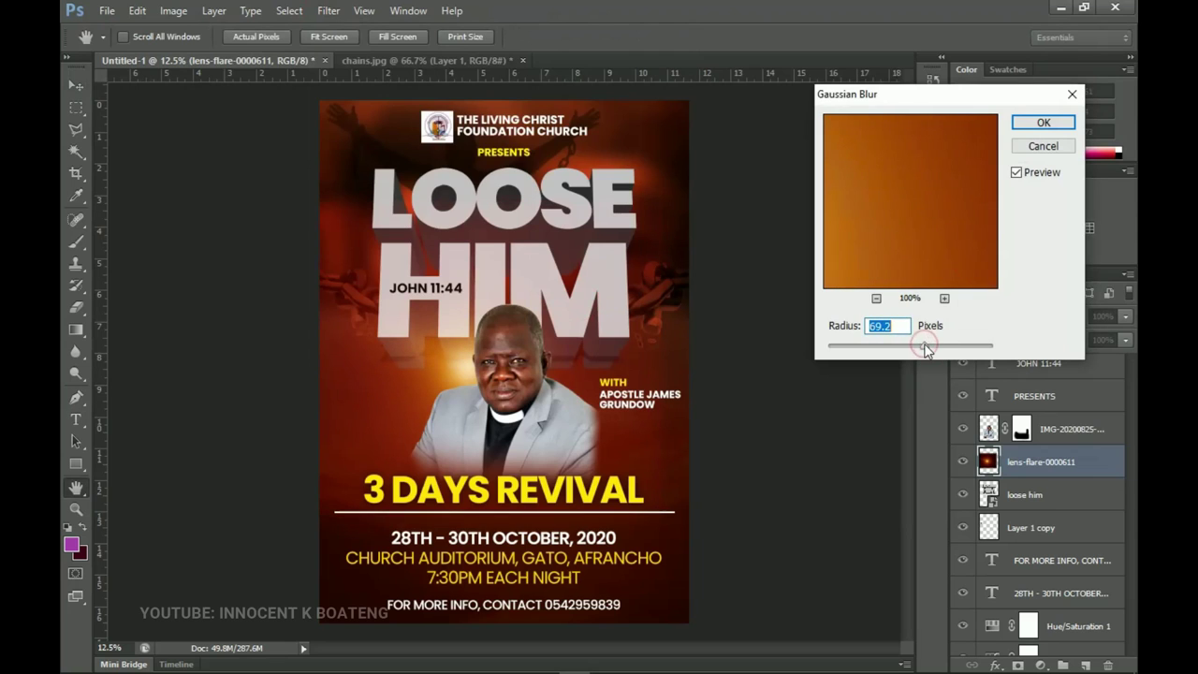
pyautogui.click(1027, 123)
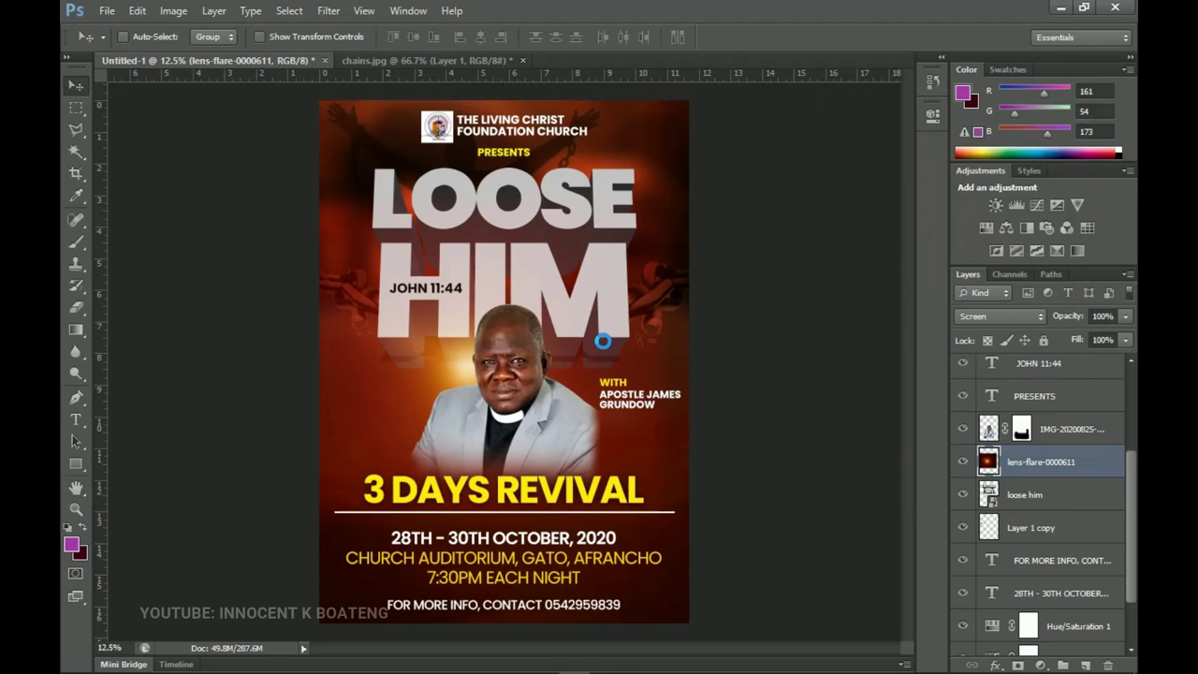
pyautogui.moveTo(603, 342); pyautogui.dragTo(581, 367)
# Enlarge the lens flare to about 118% and nudge it slightly down.
pyautogui.hotkey('ctrl', 't')
pyautogui.moveTo(657, 558); pyautogui.dragTo(697, 592)
pyautogui.moveTo(574, 422); pyautogui.dragTo(567, 433)
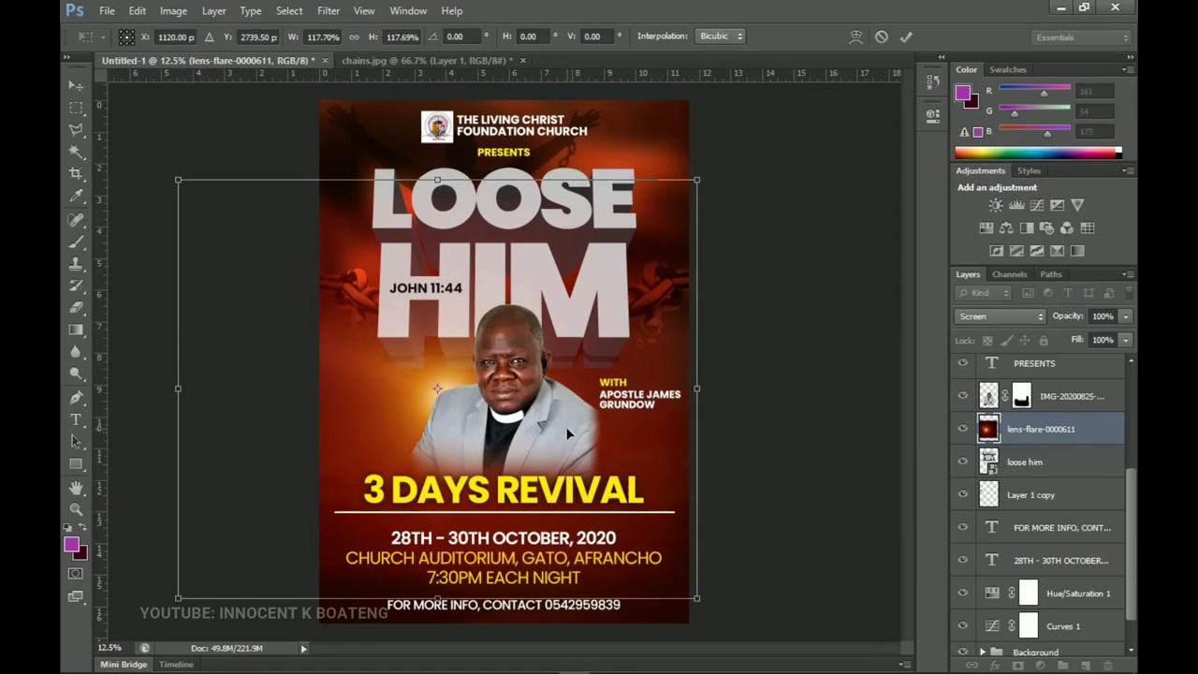
pyautogui.press('Return')
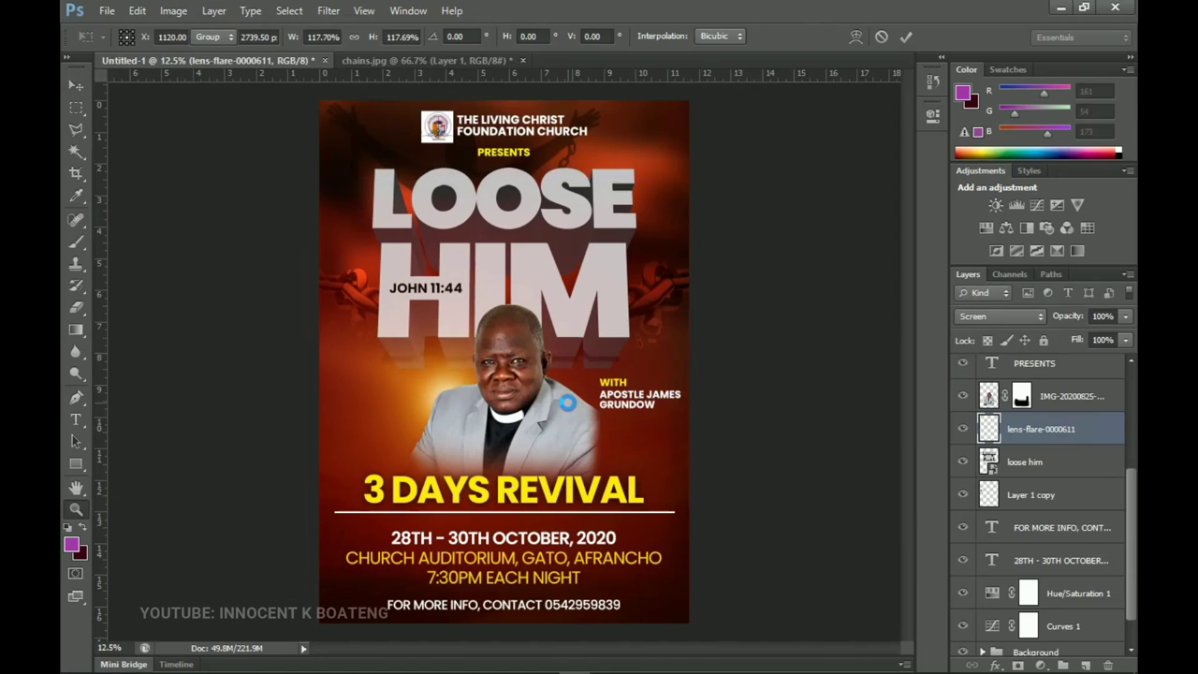
pyautogui.press('z')
pyautogui.click(565, 401)
pyautogui.keyDown('alt'); pyautogui.click(461, 346); pyautogui.keyUp('alt')
pyautogui.press('v')
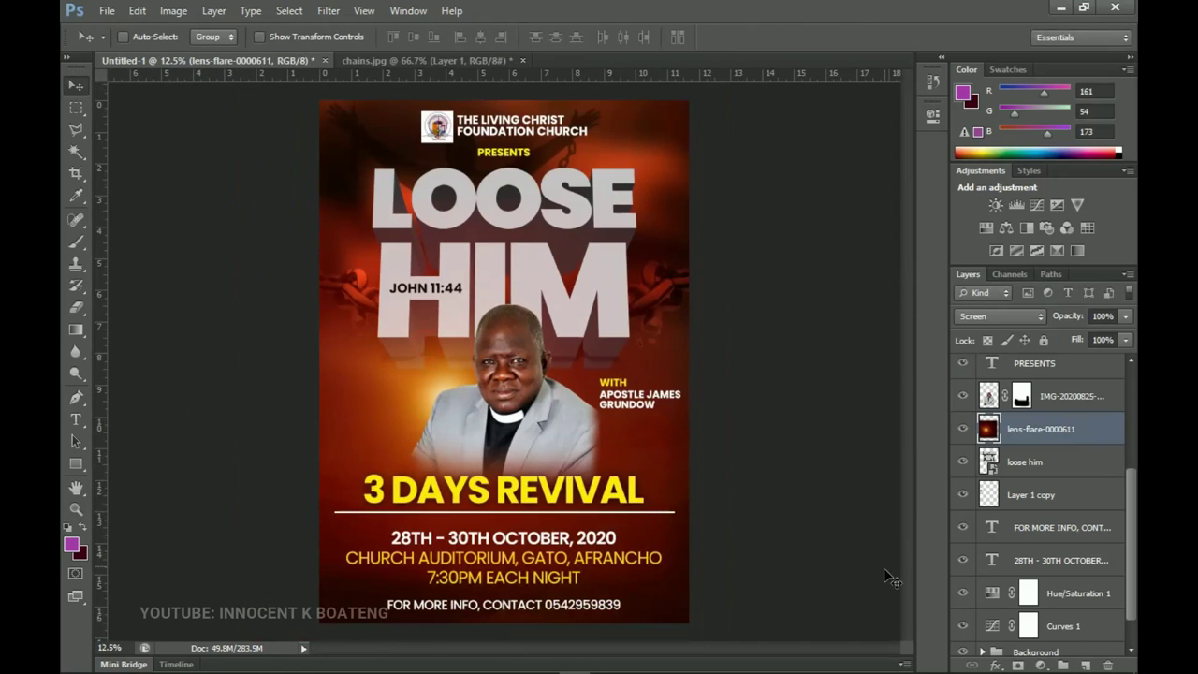
# Add a layer mask to the flare and paint out the glow near the lower right.
pyautogui.click(1019, 665)
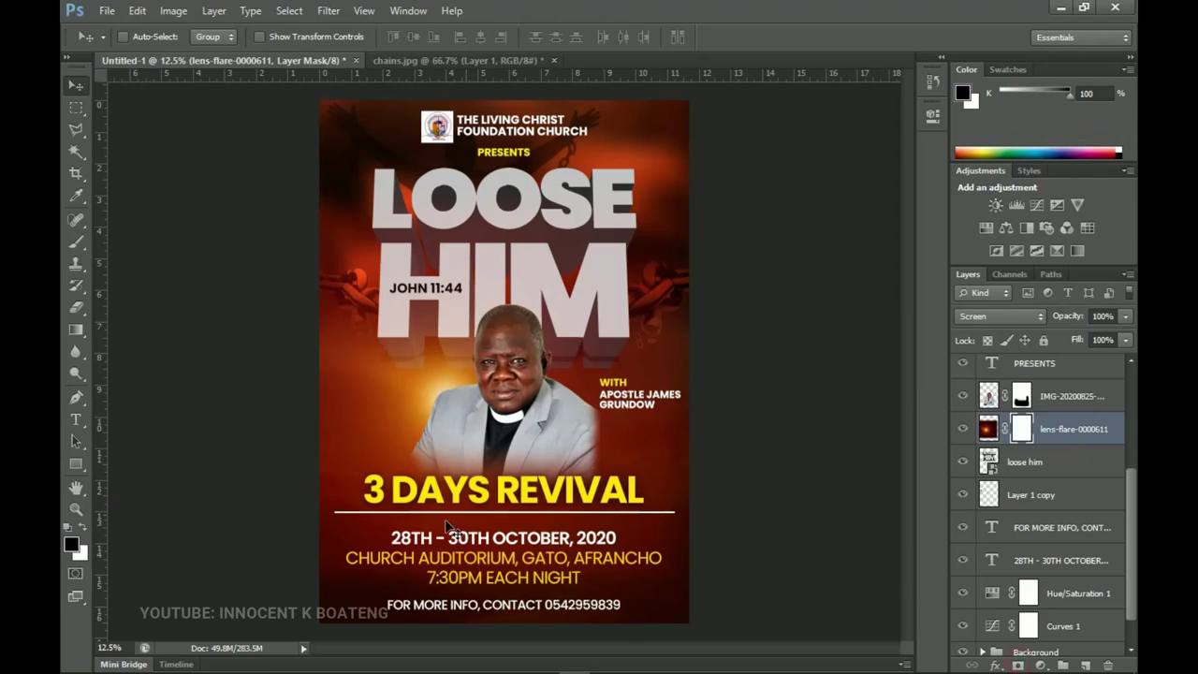
pyautogui.press('b')
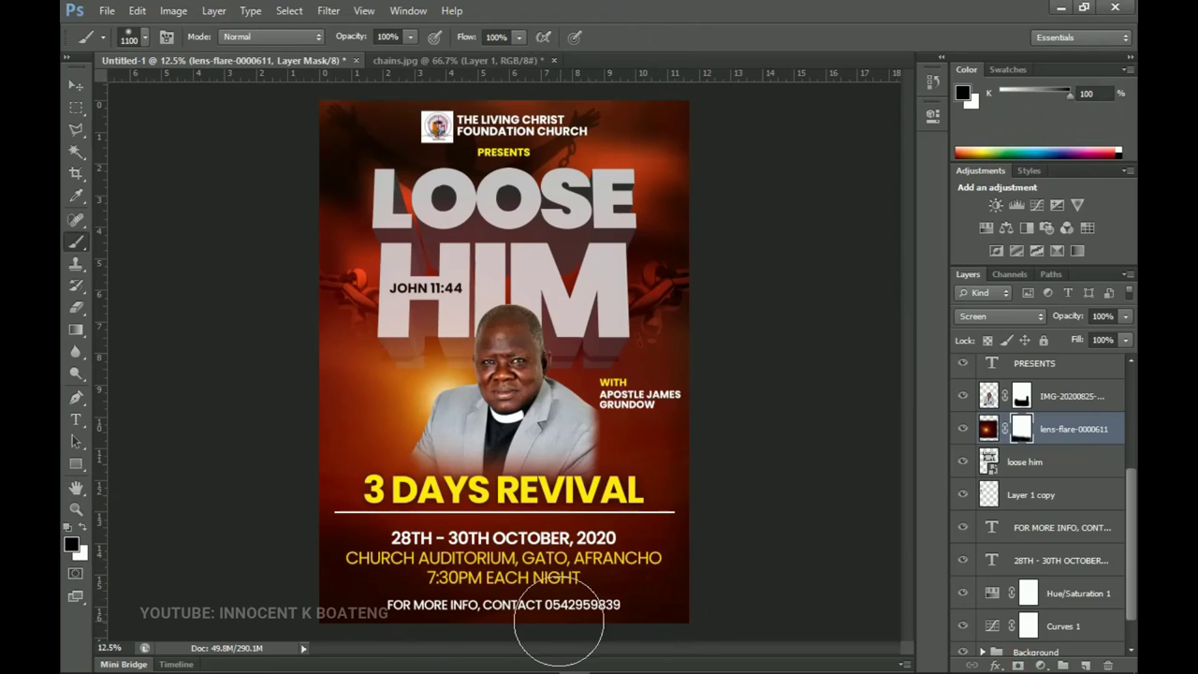
pyautogui.moveTo(592, 333)
pyautogui.mouseDown()
pyautogui.moveTo(715, 403)
pyautogui.moveTo(721, 543)
pyautogui.moveTo(701, 225)
pyautogui.moveTo(674, 164)
pyautogui.moveTo(547, 111)
pyautogui.moveTo(410, 132)
pyautogui.moveTo(613, 447)
pyautogui.mouseUp()
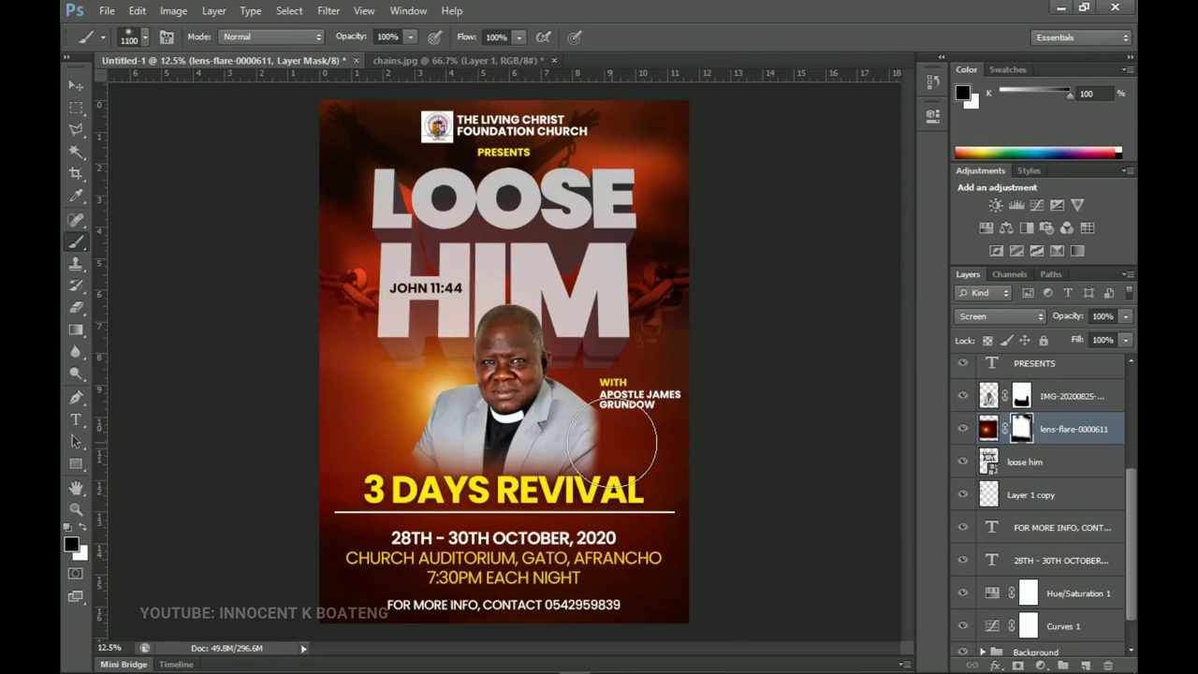
pyautogui.press('v')
pyautogui.keyDown('ctrl'); pyautogui.click(482, 318); pyautogui.keyUp('ctrl')
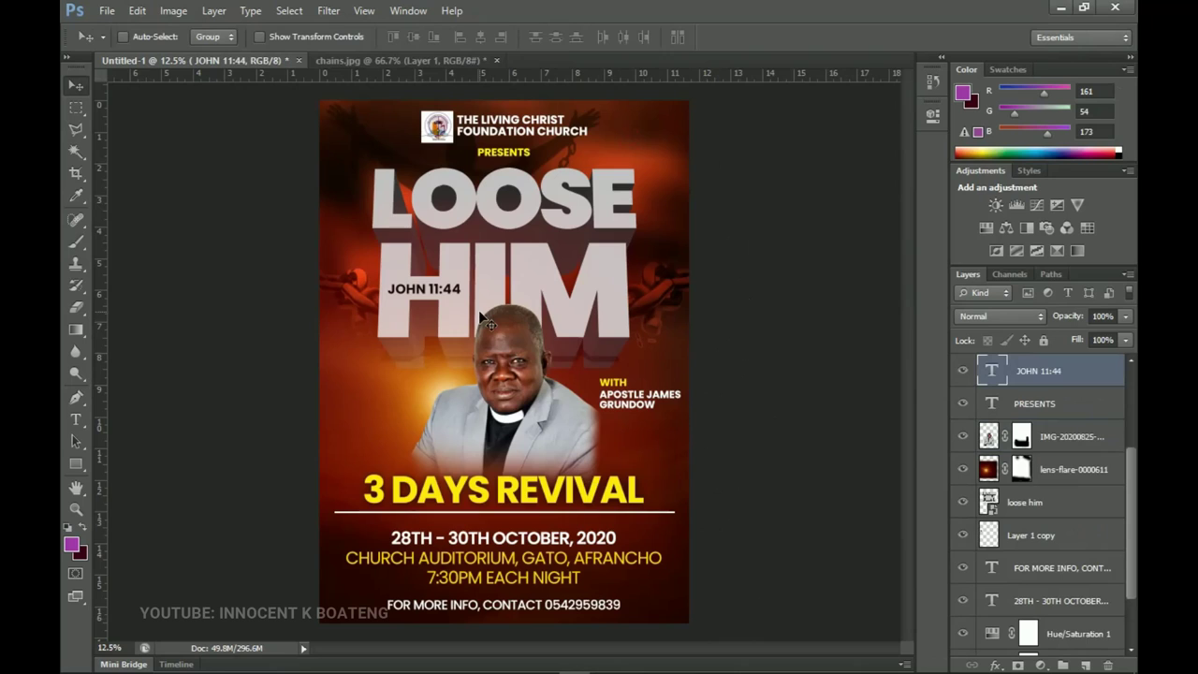